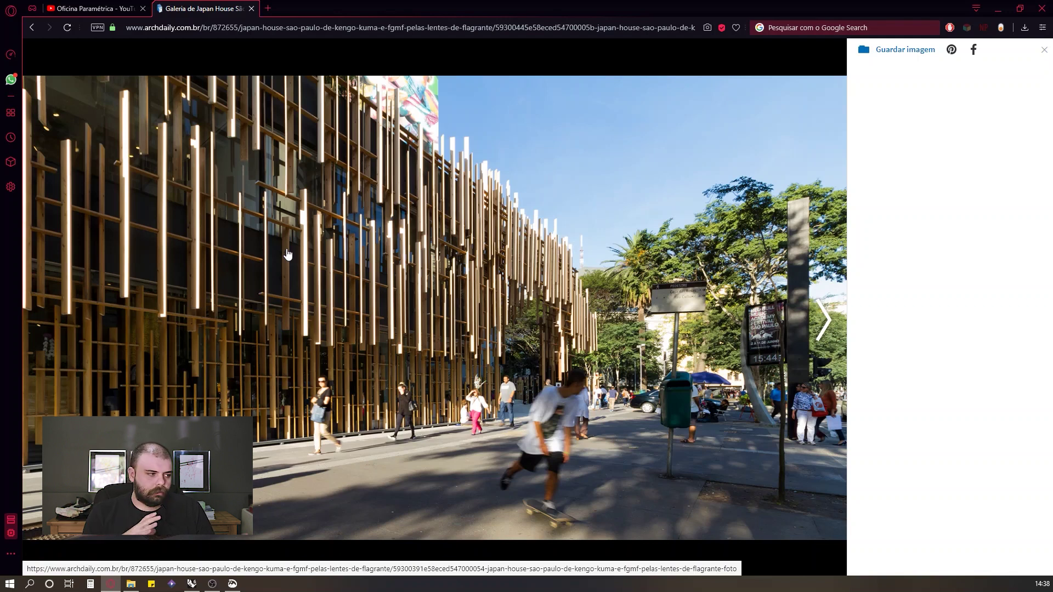
Step: Browse the ArchDaily gallery of Japan House São Paulo and examine the wooden slat facade from several angles
click(287, 253)
click(288, 253)
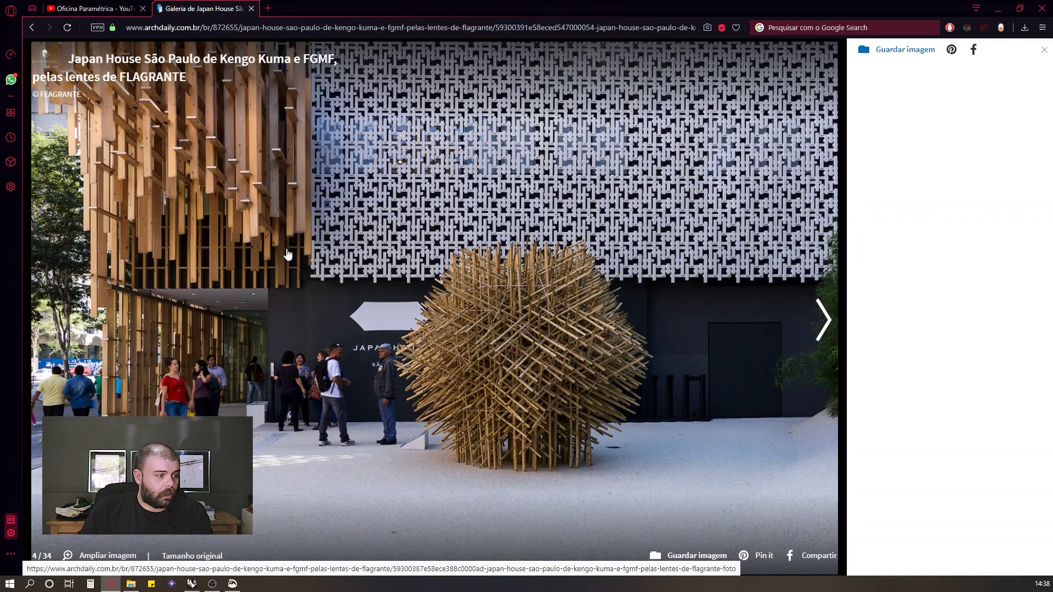
click(826, 312)
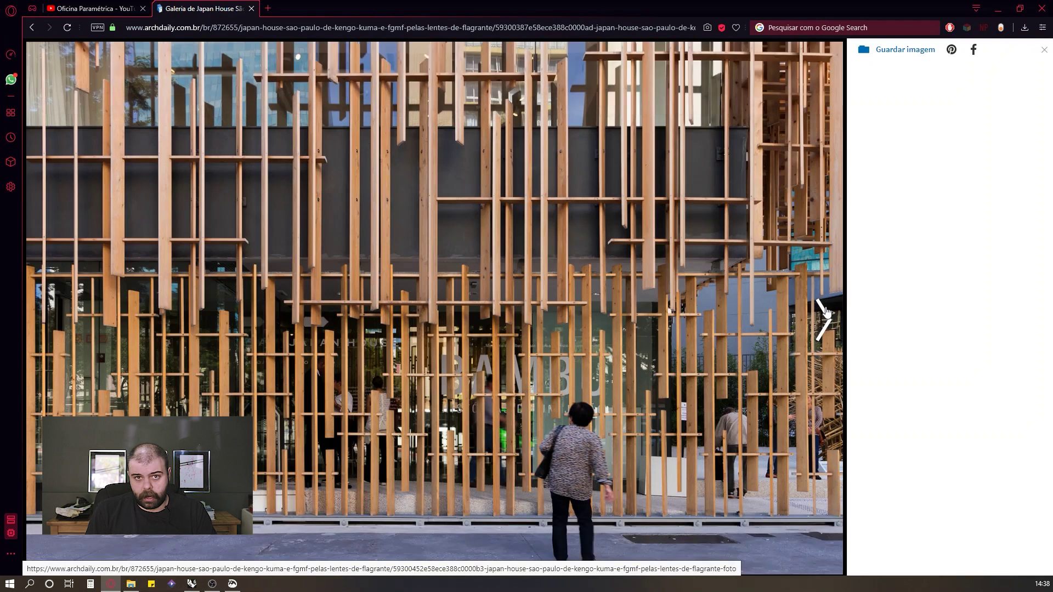
click(826, 312)
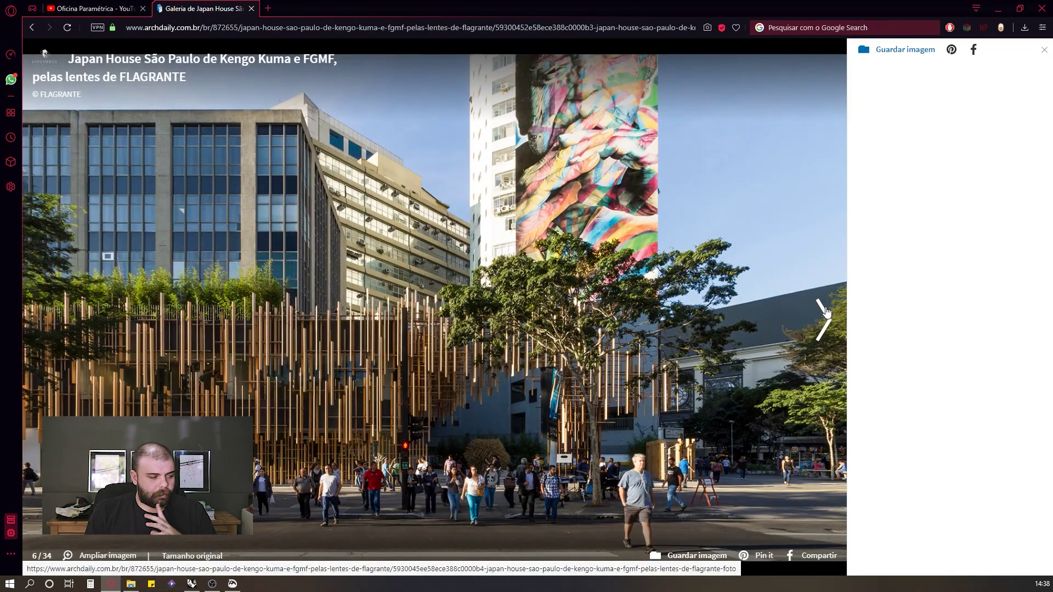
click(827, 312)
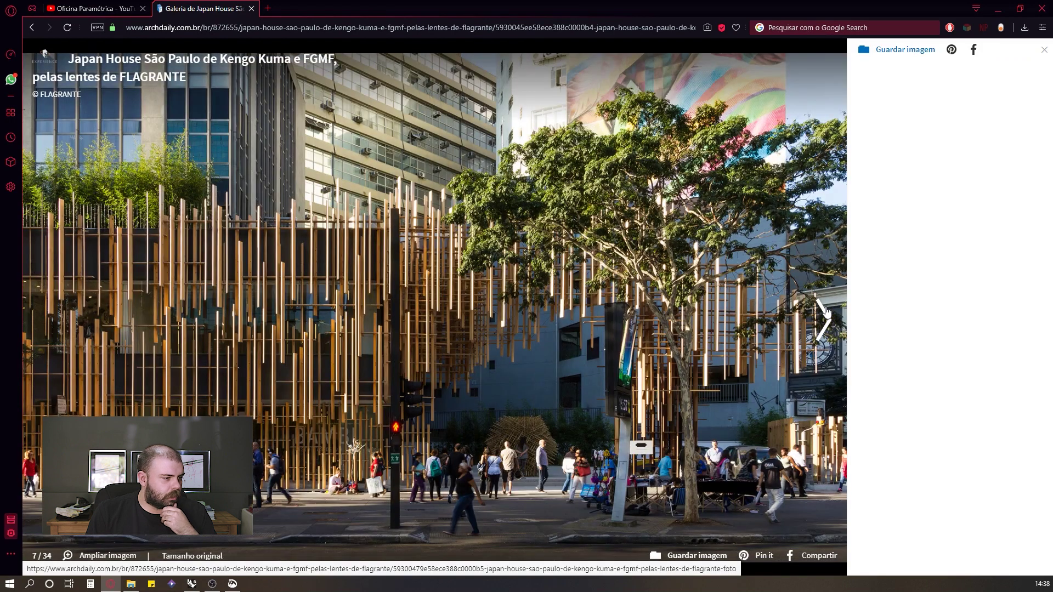
click(827, 311)
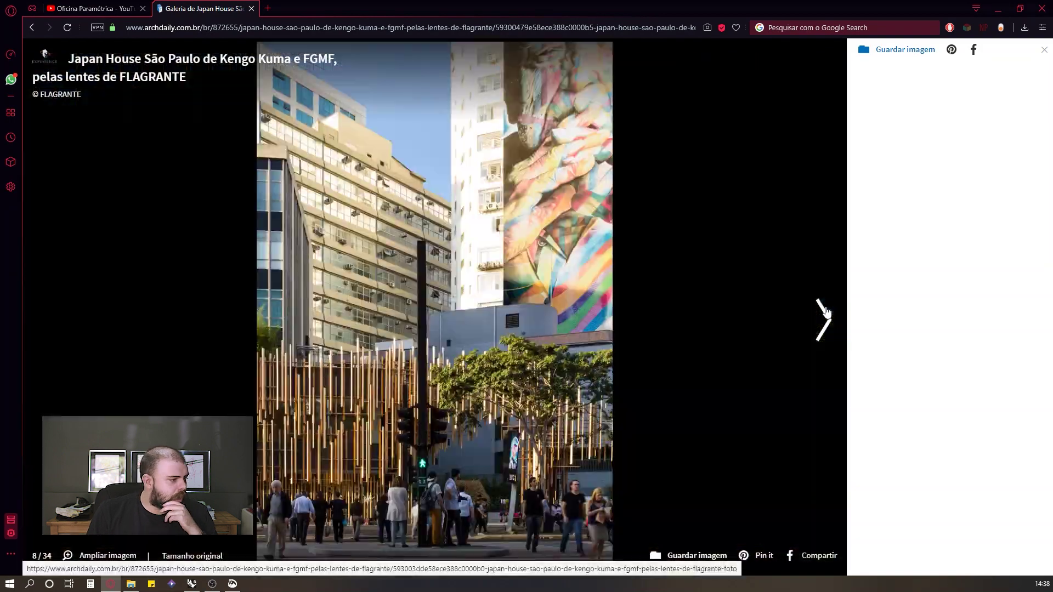
click(827, 312)
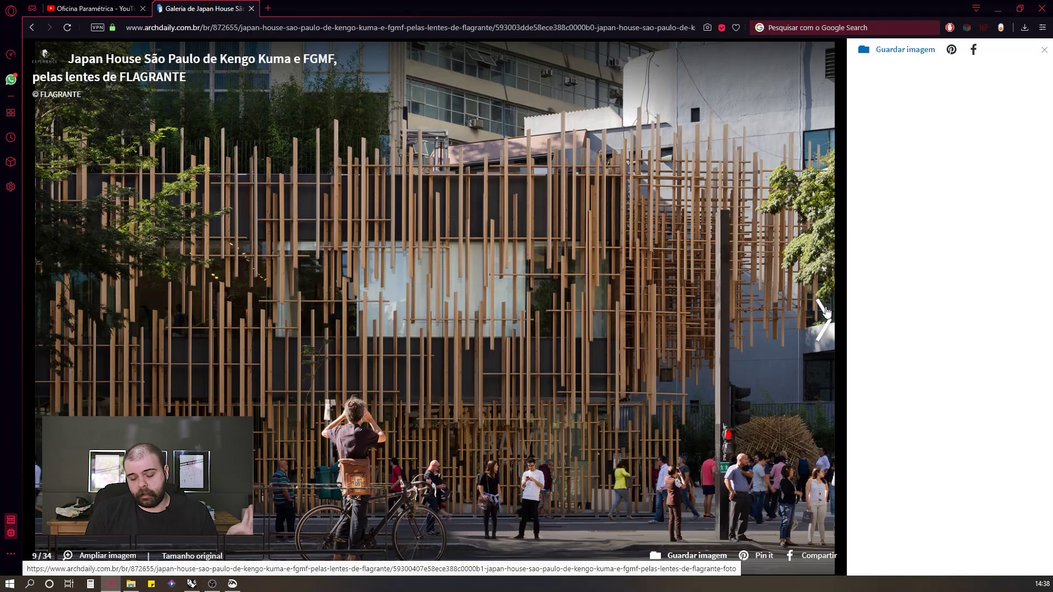
click(826, 311)
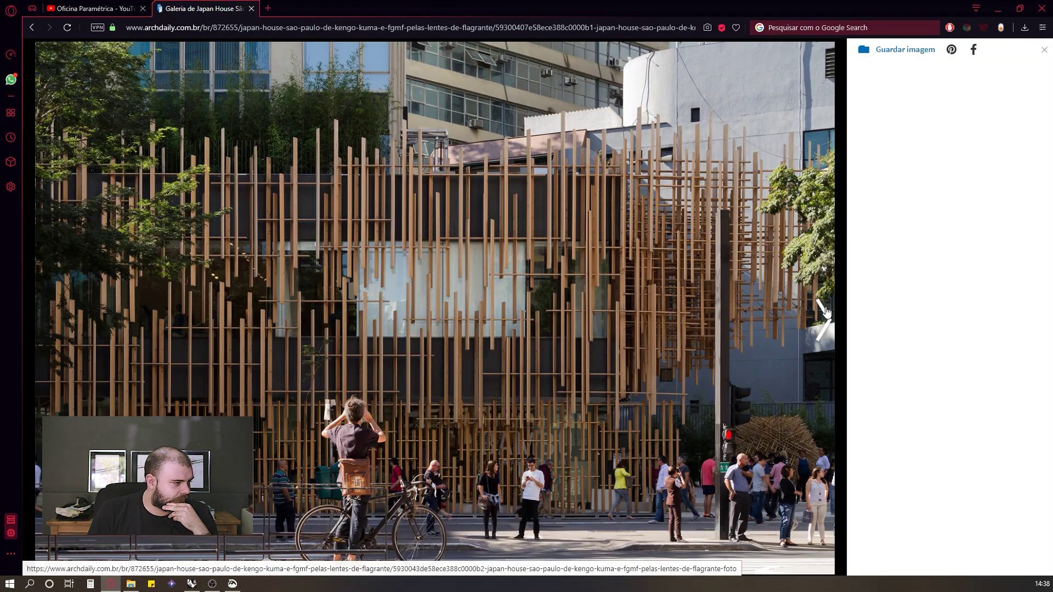
click(826, 311)
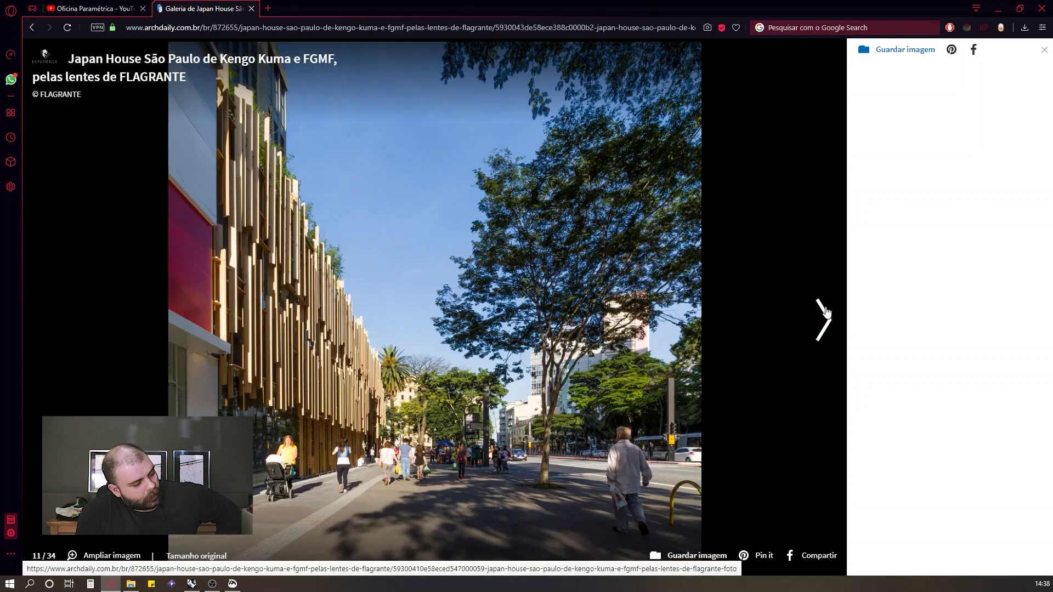
click(826, 312)
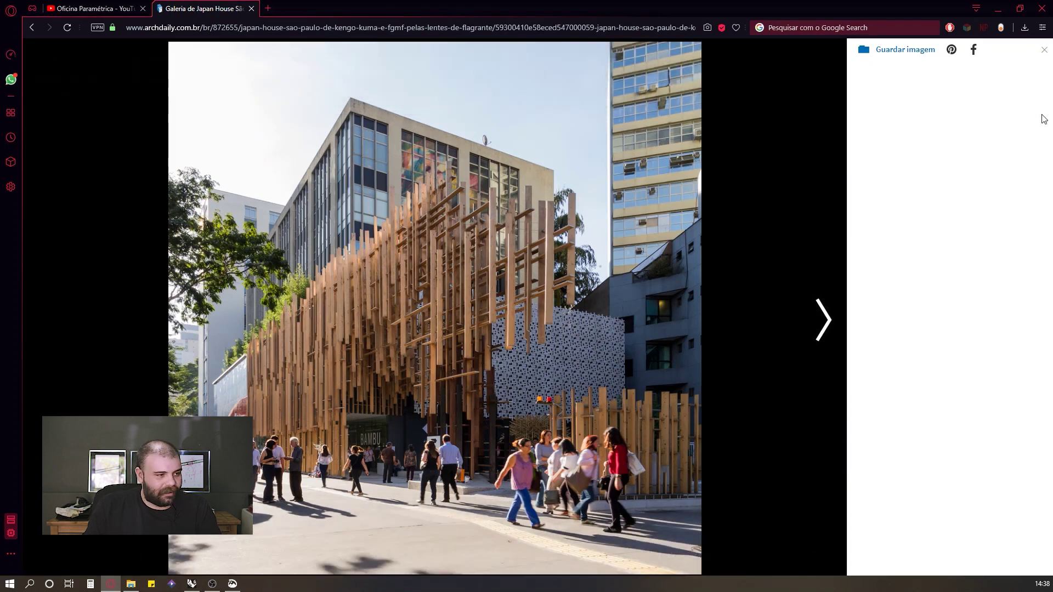
Step: Clear the browser away to return to Rhino and Grasshopper, and turn on the Surface parameter's preview
double_click(530, 8)
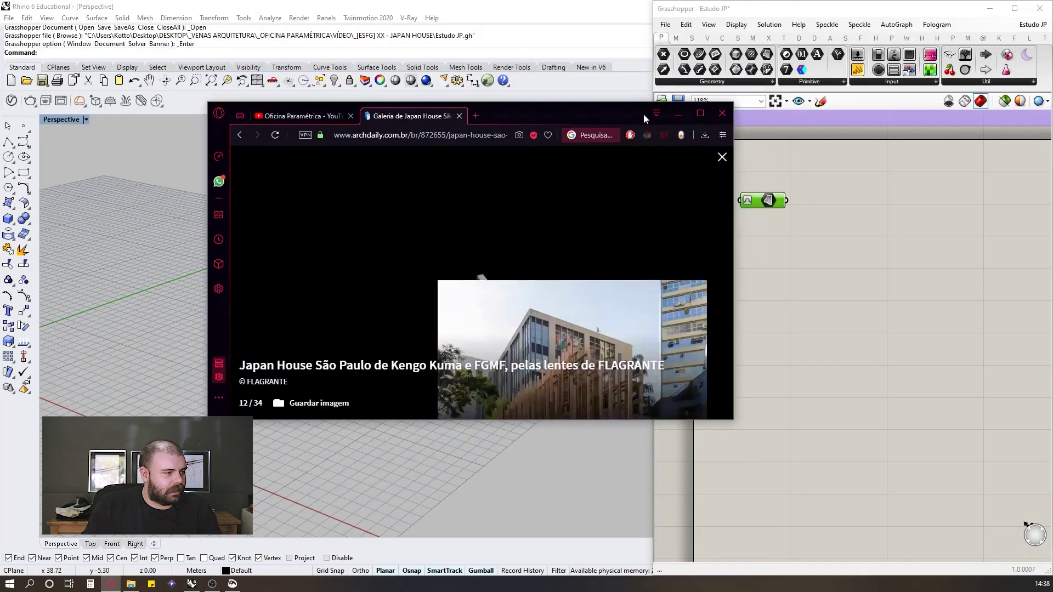
click(682, 112)
middle_click(766, 201)
click(777, 182)
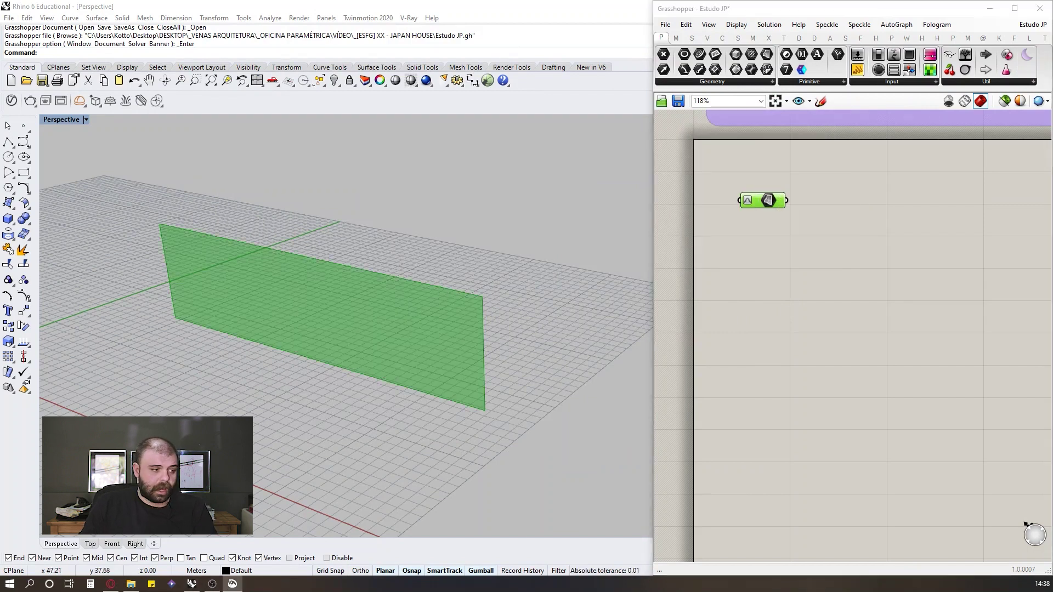
Step: Bake the Surface parameter's geometry into the Rhino model
scroll(719, 292, down, 3)
scroll(709, 271, up, 2)
scroll(709, 271, down, 2)
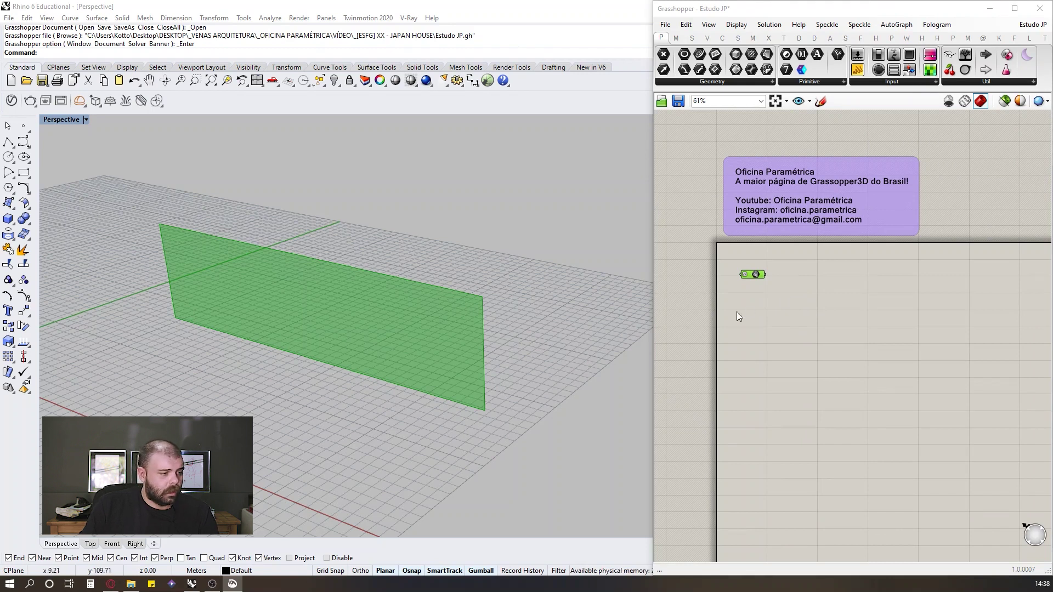
scroll(739, 307, up, 4)
middle_click(779, 245)
click(800, 274)
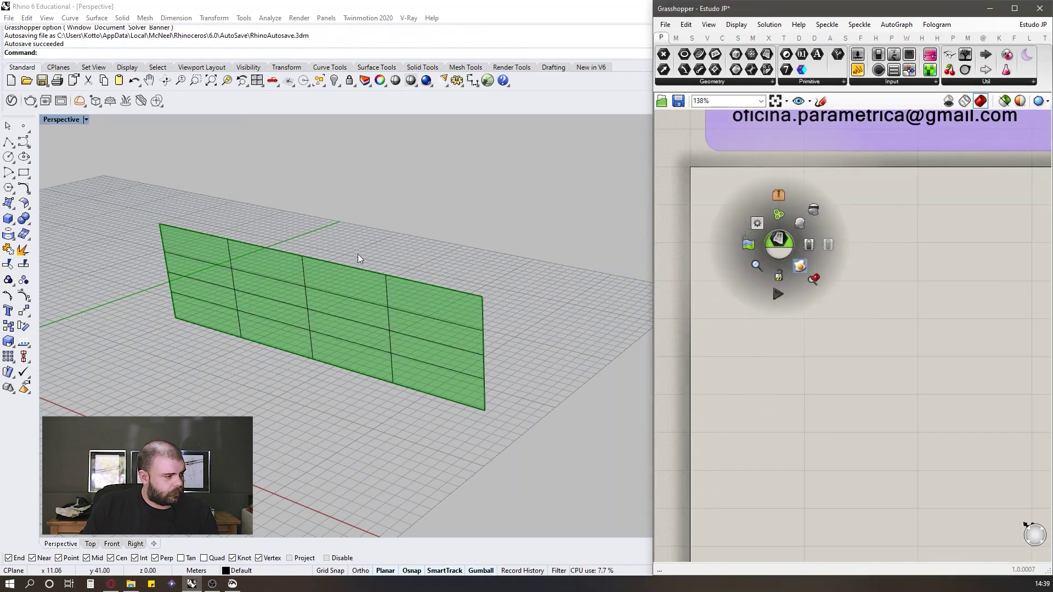
click(8, 142)
click(159, 224)
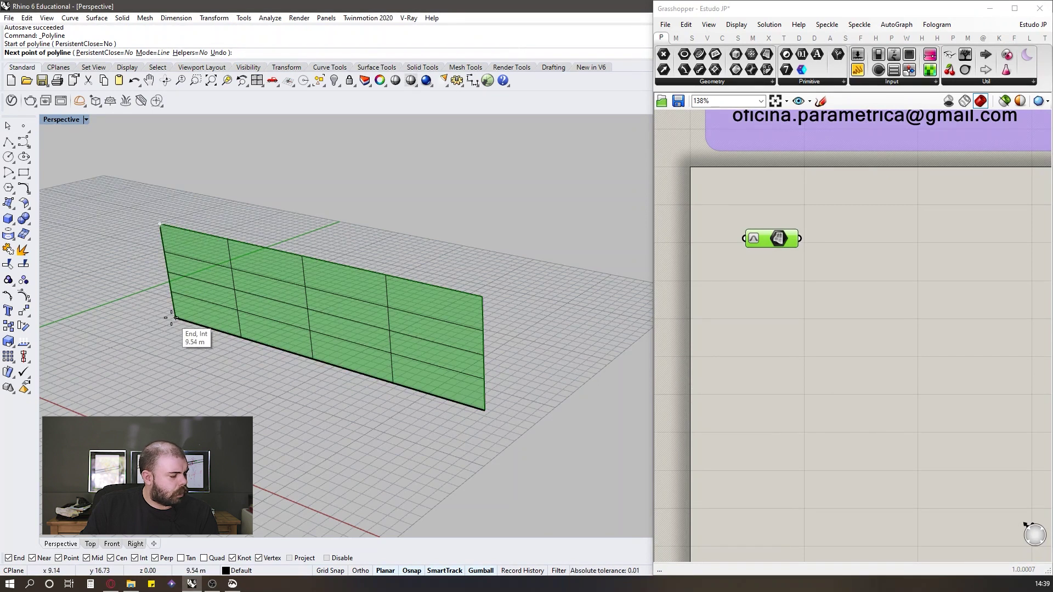
key(Escape)
right_click(168, 334)
click(176, 318)
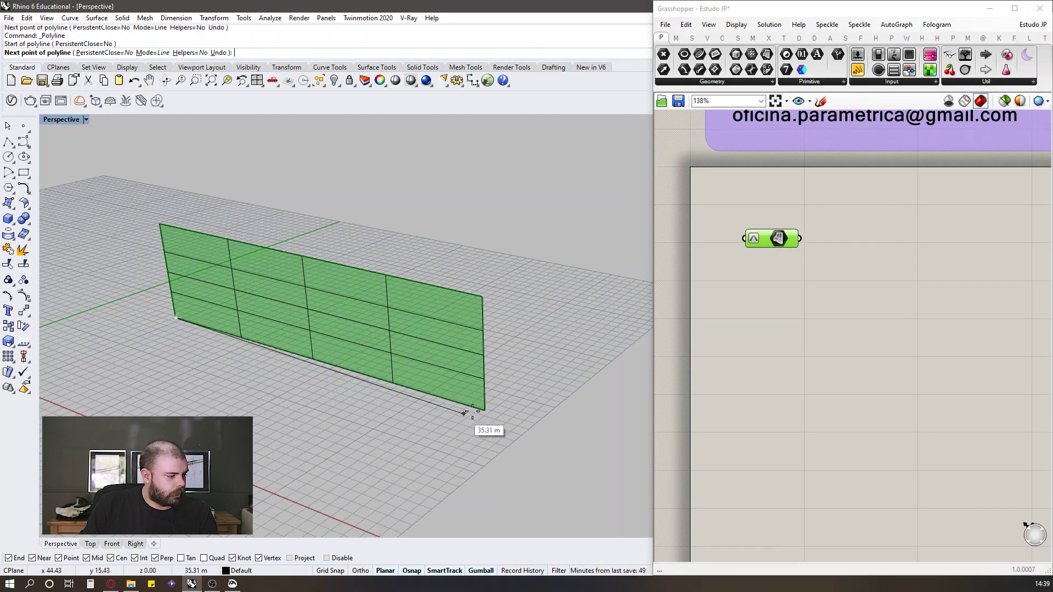
key(Escape)
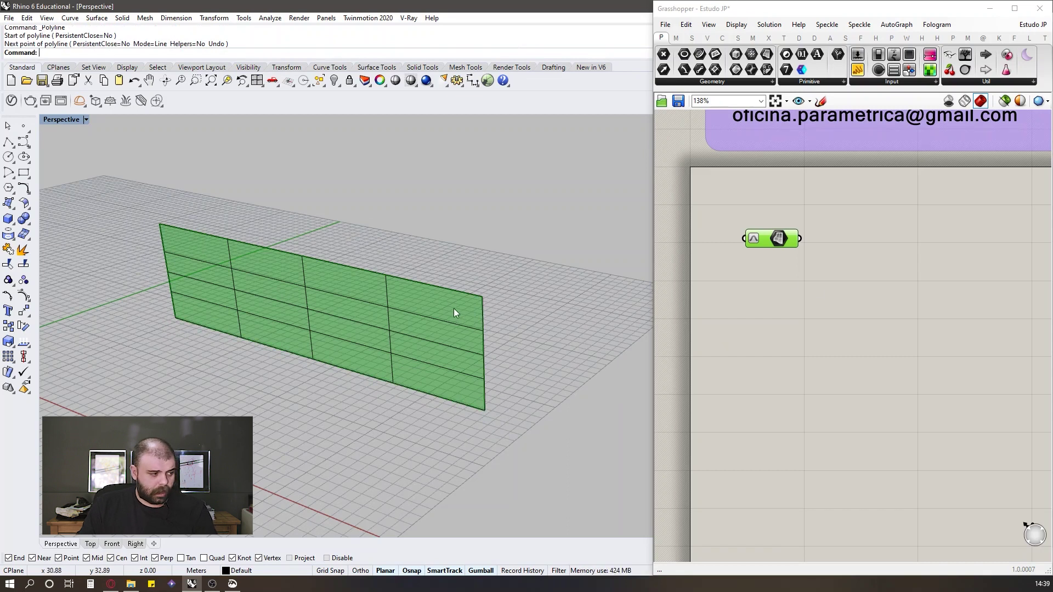
Step: Delete the baked surface from the Rhino model
click(440, 295)
key(Delete)
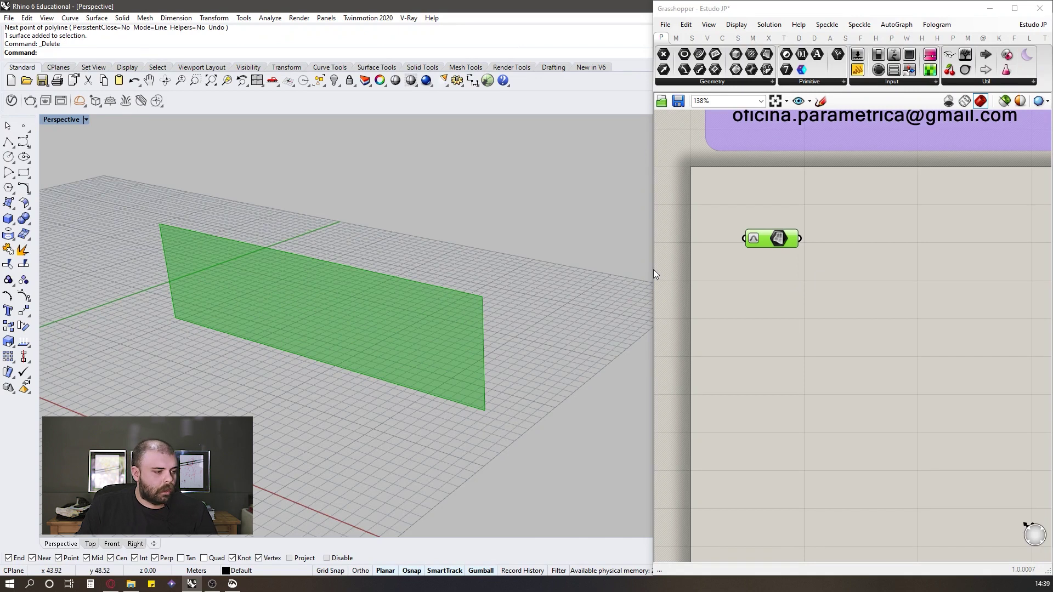
Step: Widen the Grasshopper window over the Rhino viewport and view the surface from a lower angle
drag(653, 268, 585, 269)
scroll(713, 274, down, 1)
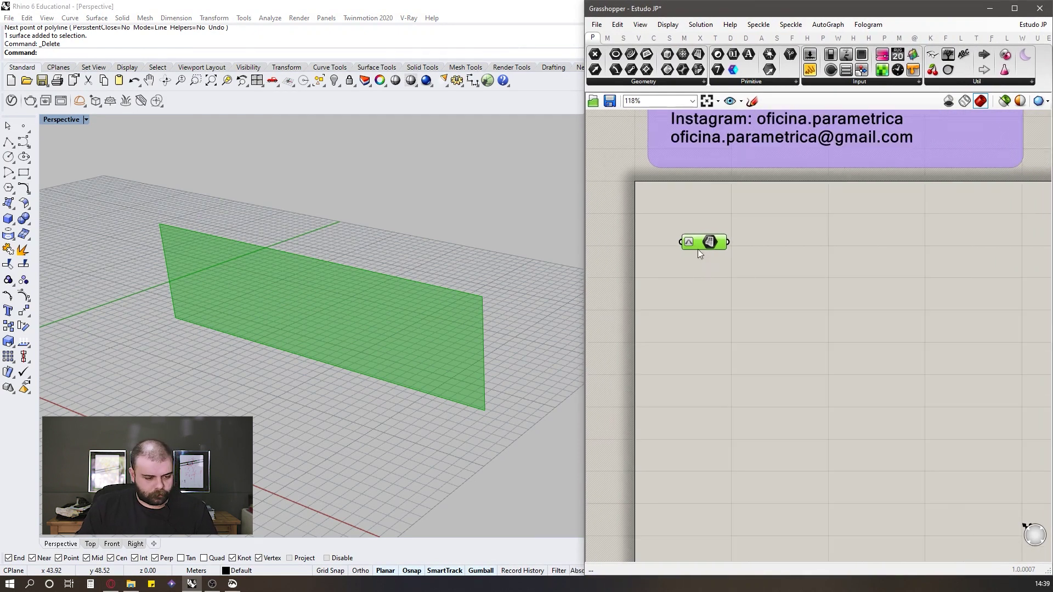
right_drag(367, 243, 334, 265)
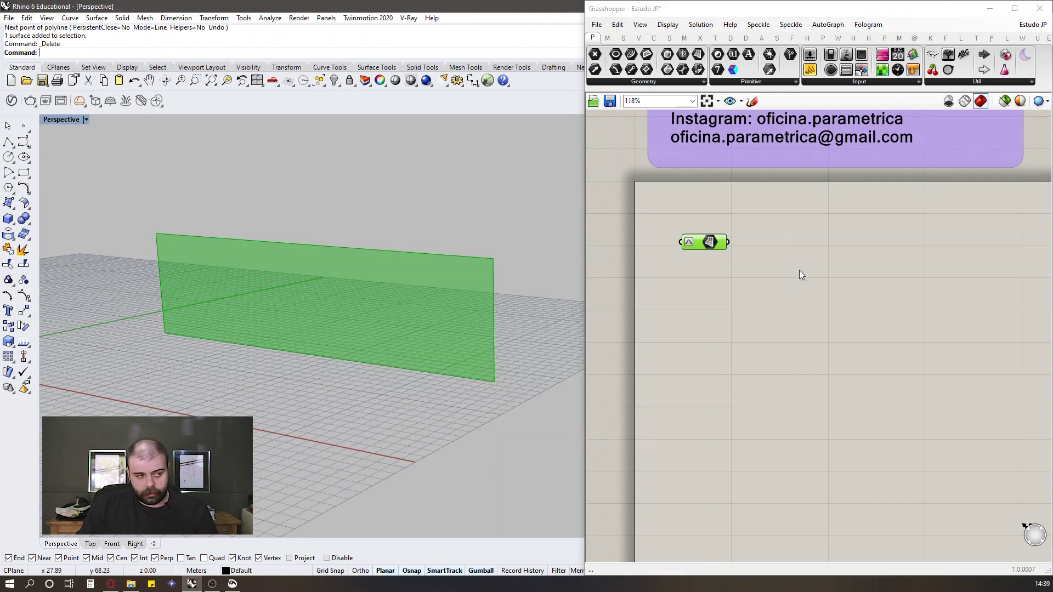
double_click(789, 281)
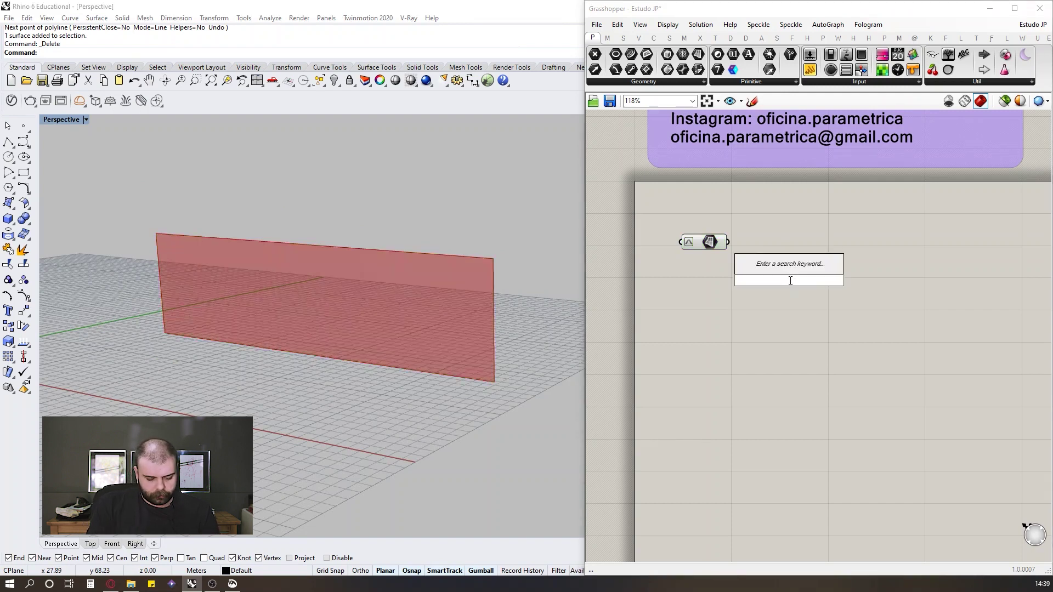
text(quad panel)
key(Return)
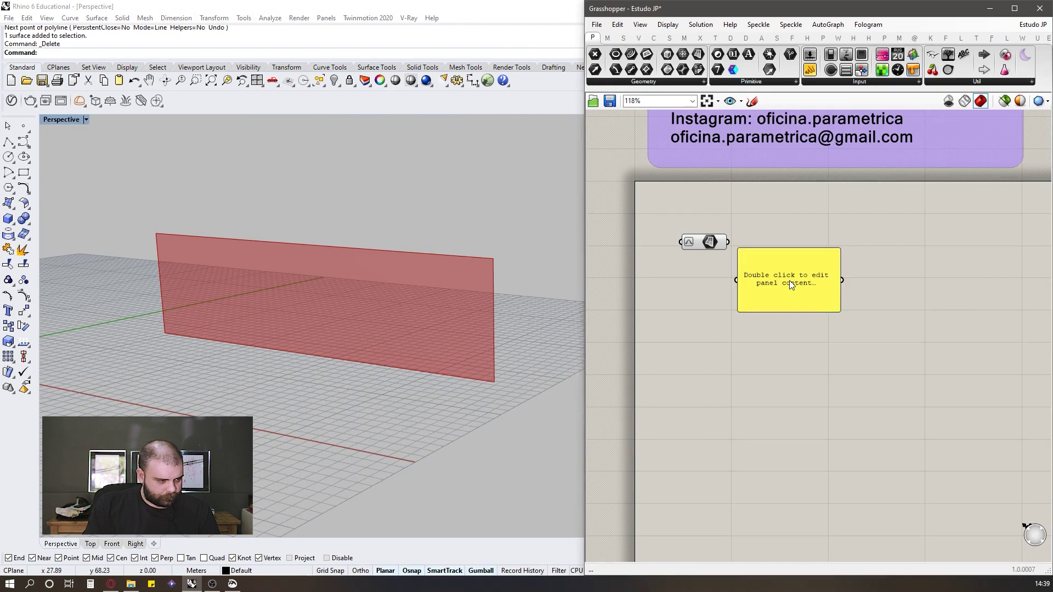
click(789, 281)
key(Delete)
Step: Add the quad panels component with Srf, U and V inputs beside the Surface parameter
scroll(788, 281, up, 3)
double_click(791, 282)
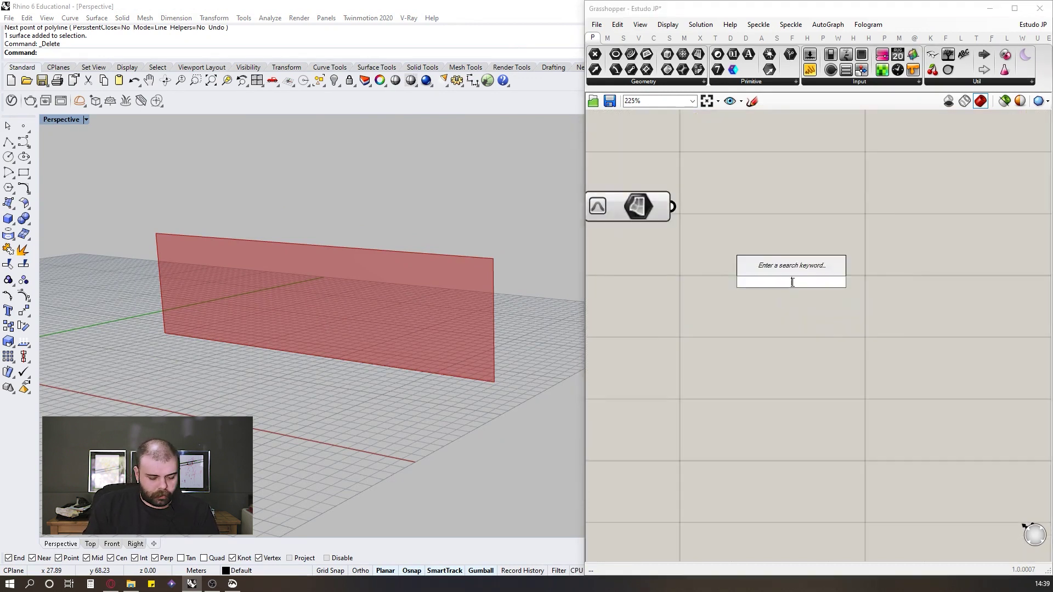
text(quad)
click(792, 208)
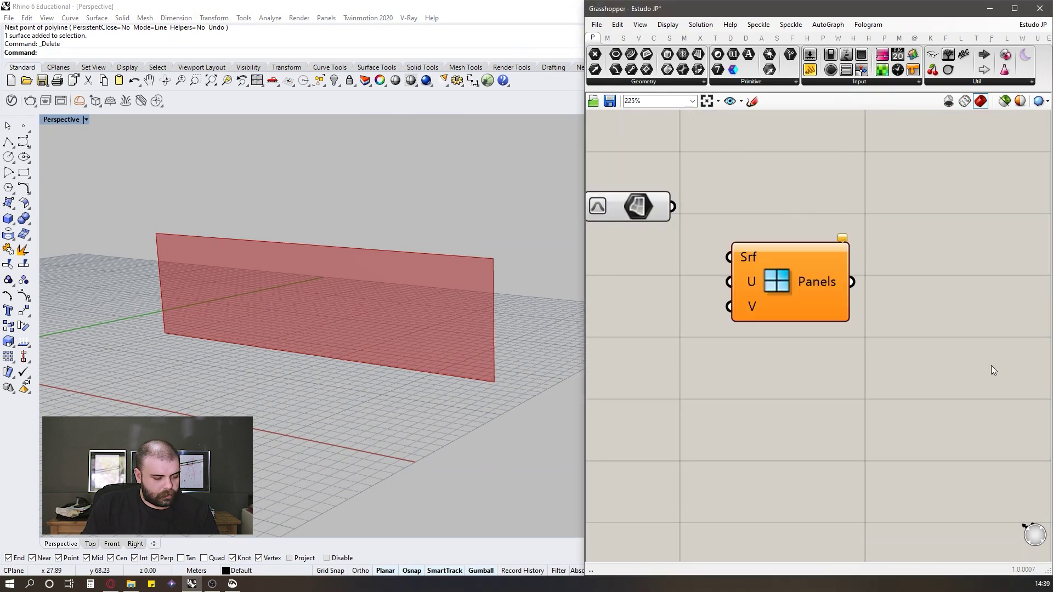
Step: Connect the Surface parameter to the quad panels component's Srf input and turn off the Surface parameter's preview
scroll(835, 281, down, 4)
scroll(762, 235, up, 3)
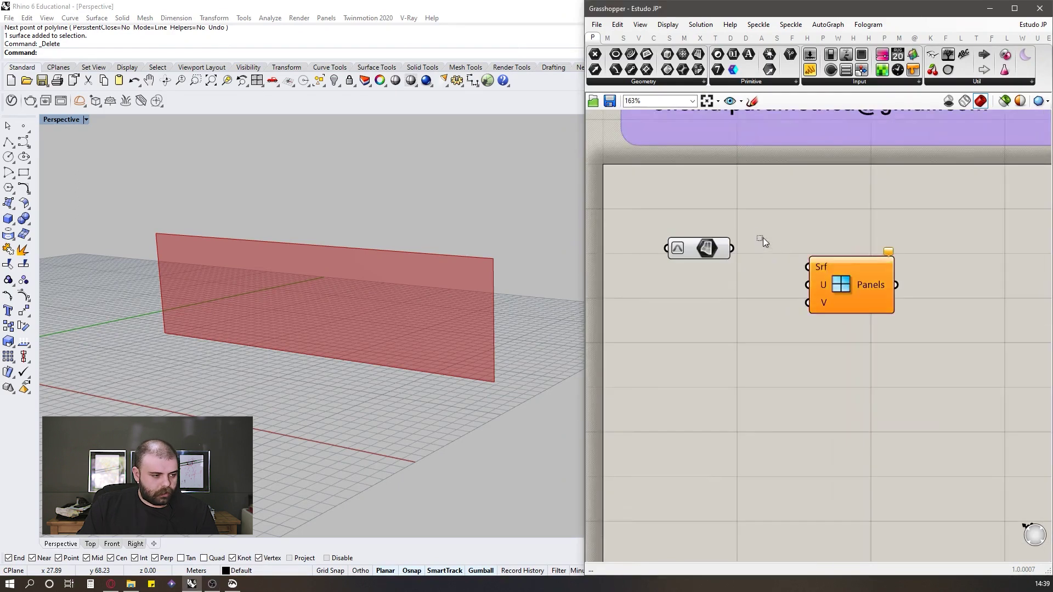
drag(733, 250, 808, 267)
right_drag(369, 318, 518, 288)
click(685, 248)
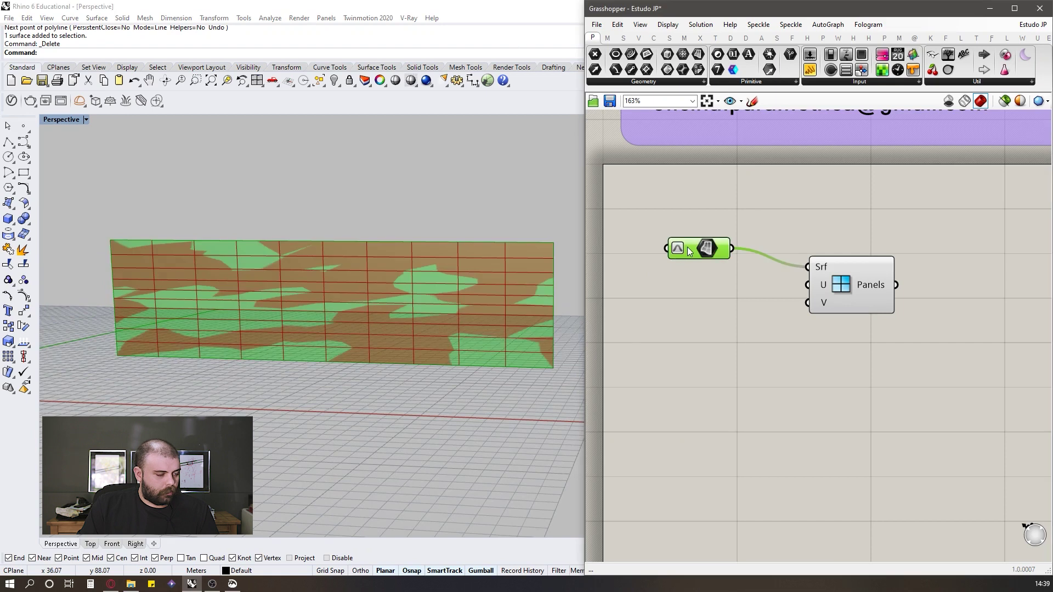
middle_click(687, 248)
click(709, 225)
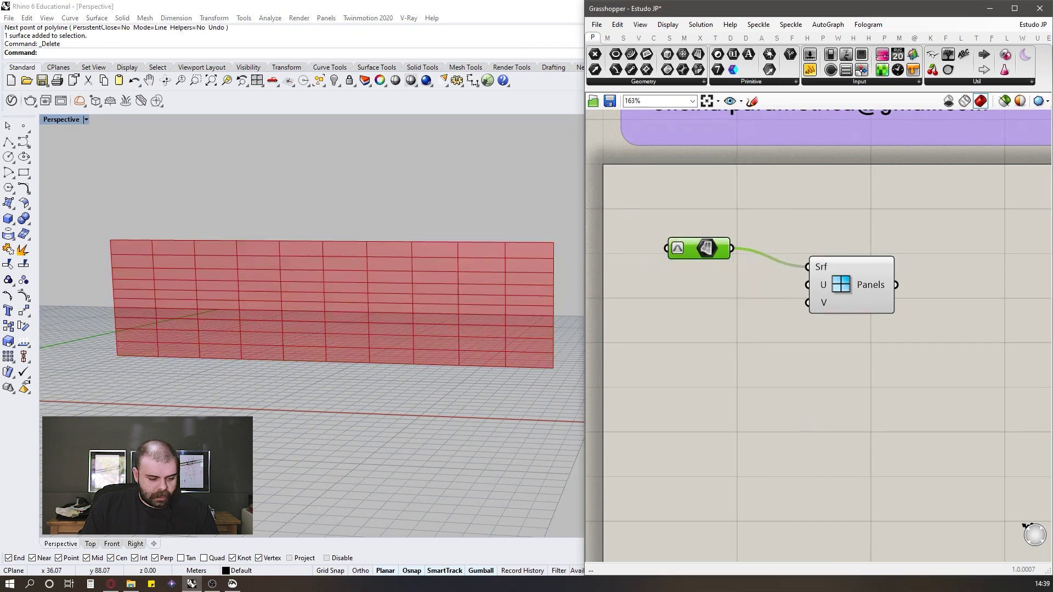
Step: Switch to the browser to compare further Japan House facade photos, then return to Grasshopper
key(alt+Tab)
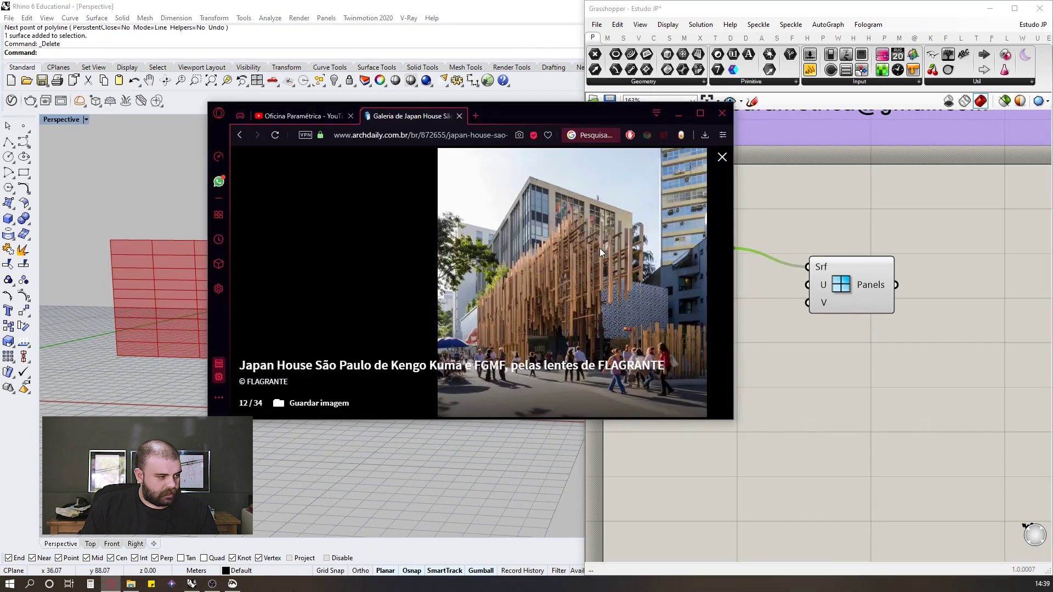
click(394, 264)
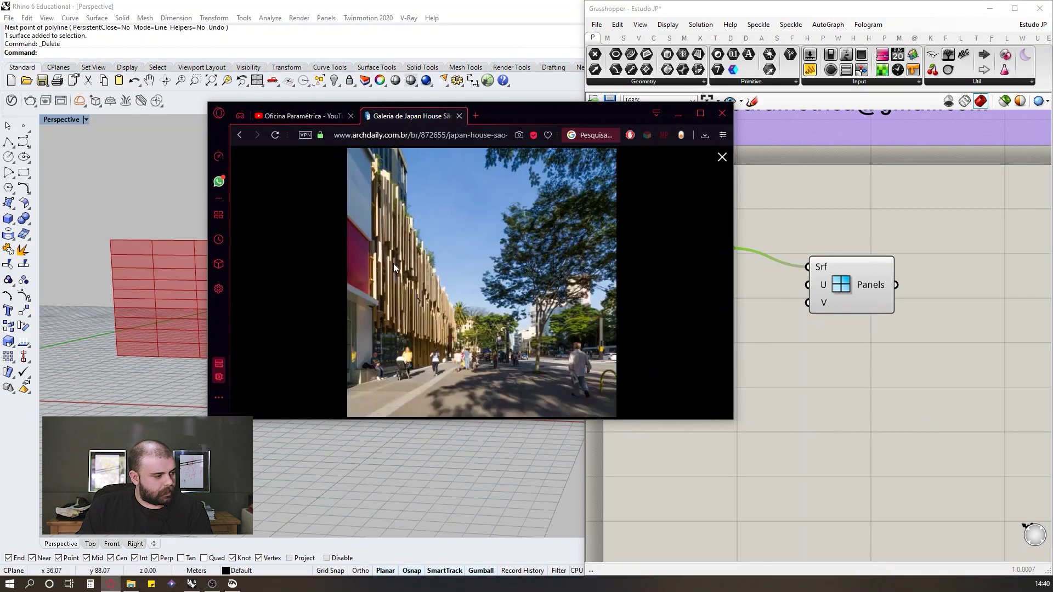
click(393, 263)
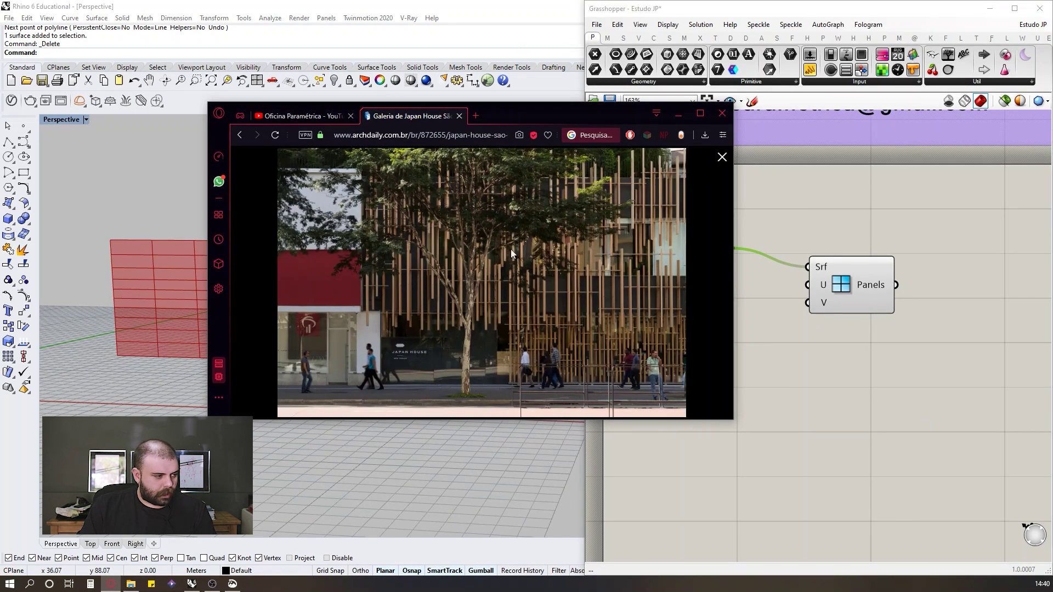
click(921, 212)
Step: Add an integer number slider ranging from 0 to 100 below the Surface parameter
click(856, 285)
scroll(767, 285, down, 3)
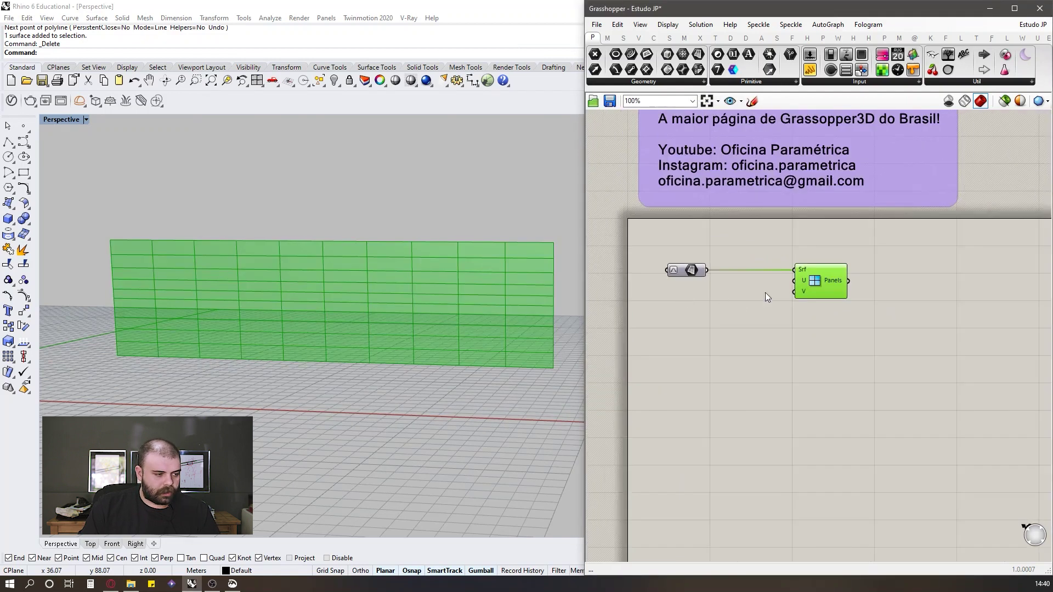
scroll(767, 297, up, 2)
double_click(700, 301)
text(0<)
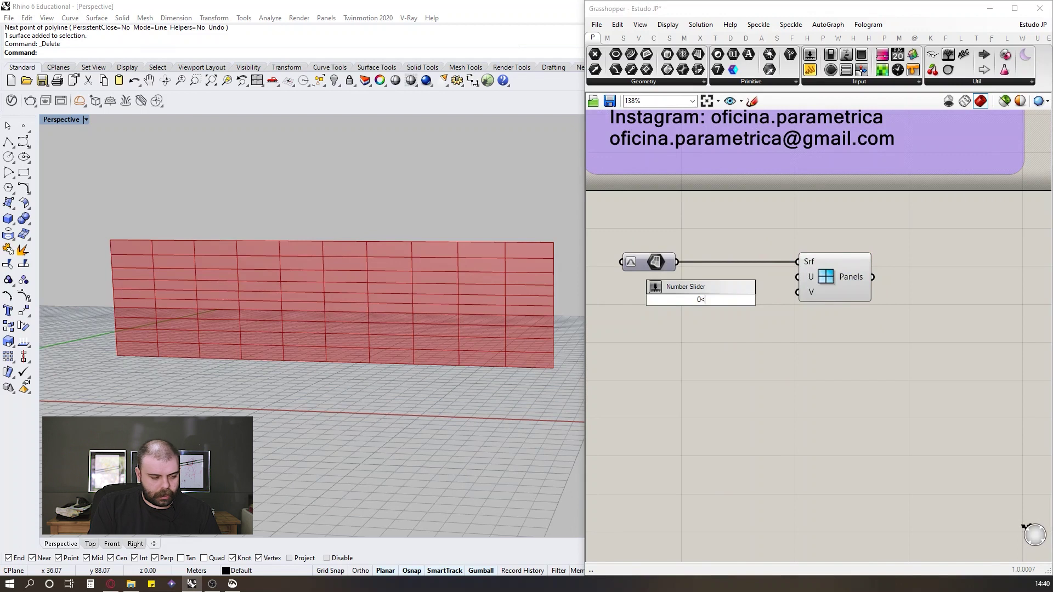
key(Return)
Step: Duplicate the number slider and connect the two sliders to the U and V inputs of the quad panels component
click(688, 292)
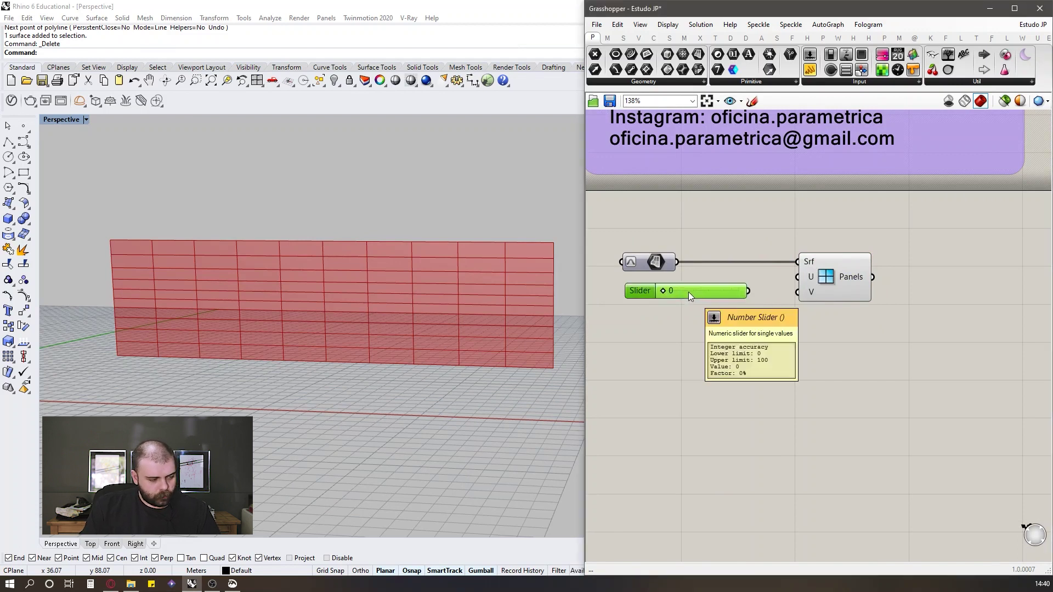
key(ctrl+c)
key(ctrl+v)
drag(754, 288, 796, 277)
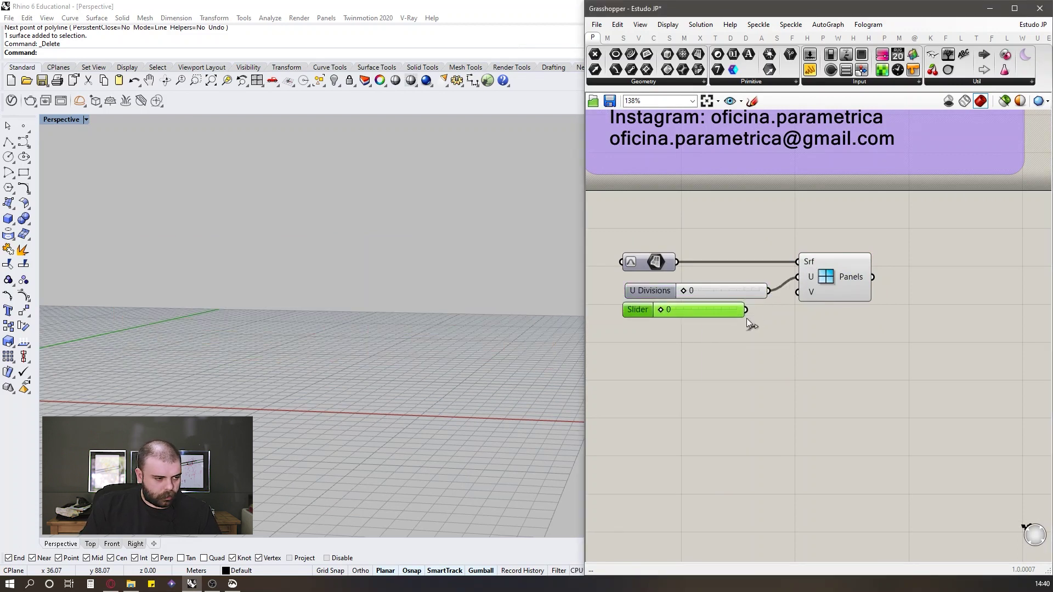
drag(747, 311, 797, 292)
Step: Set the U Divisions slider to 46, and give the V Divisions slider a maximum of 10 and a value of 5
drag(685, 290, 665, 317)
scroll(661, 319, up, 1)
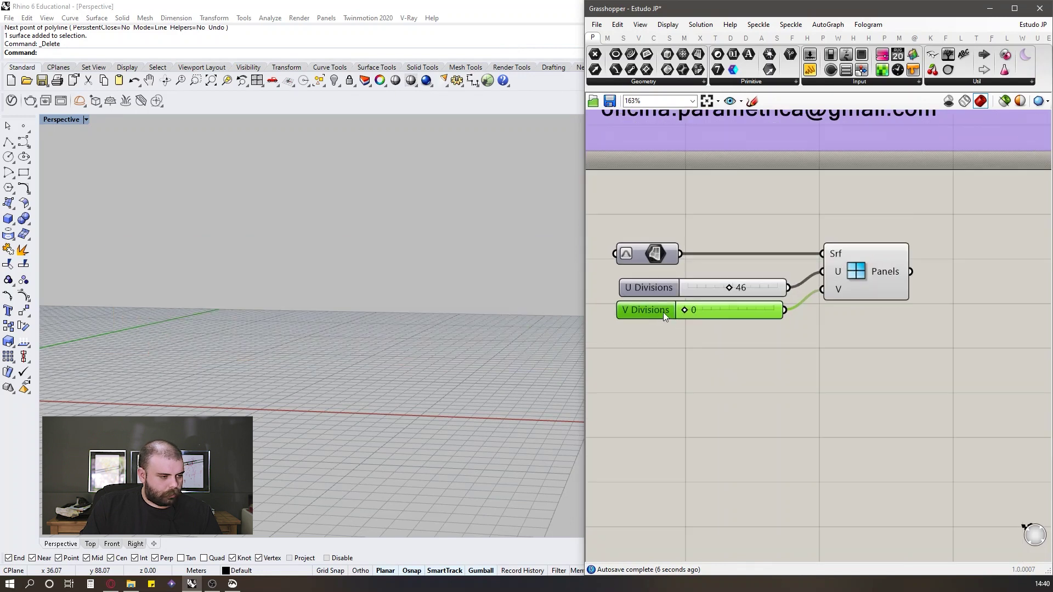
double_click(662, 313)
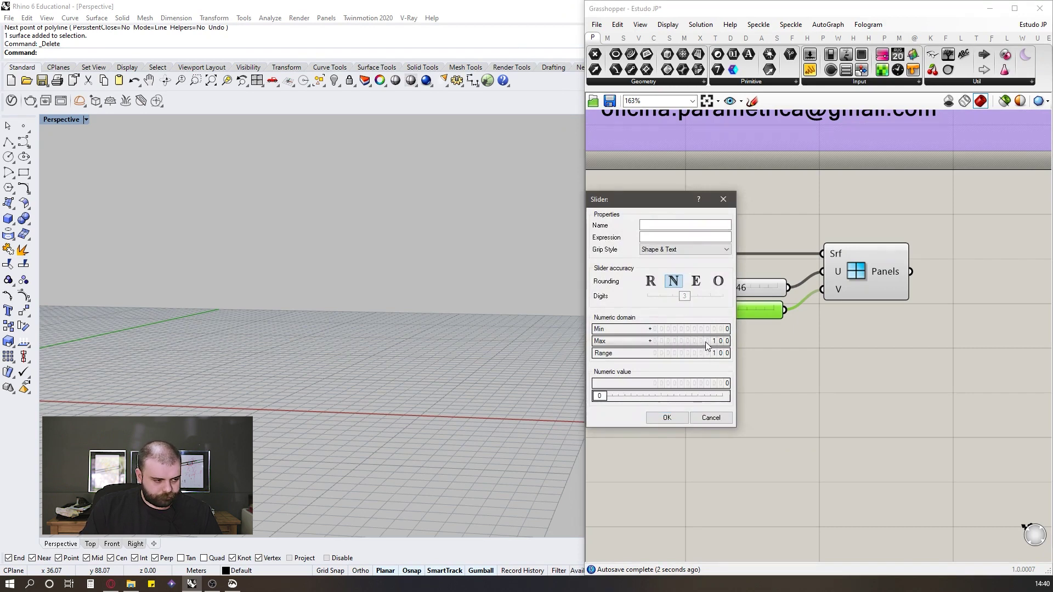
double_click(687, 341)
text(10)
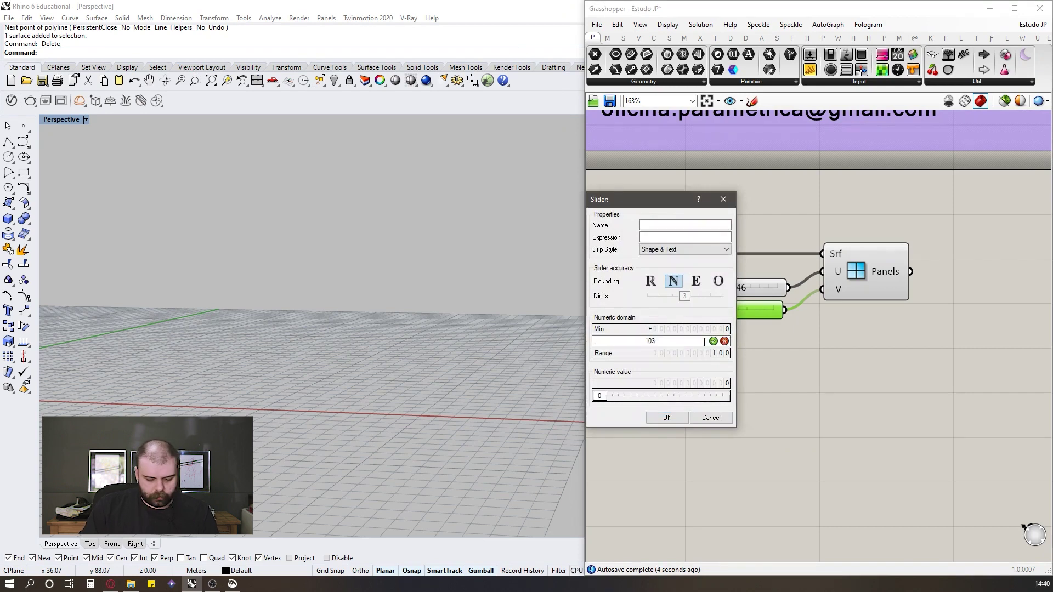
click(713, 341)
click(667, 417)
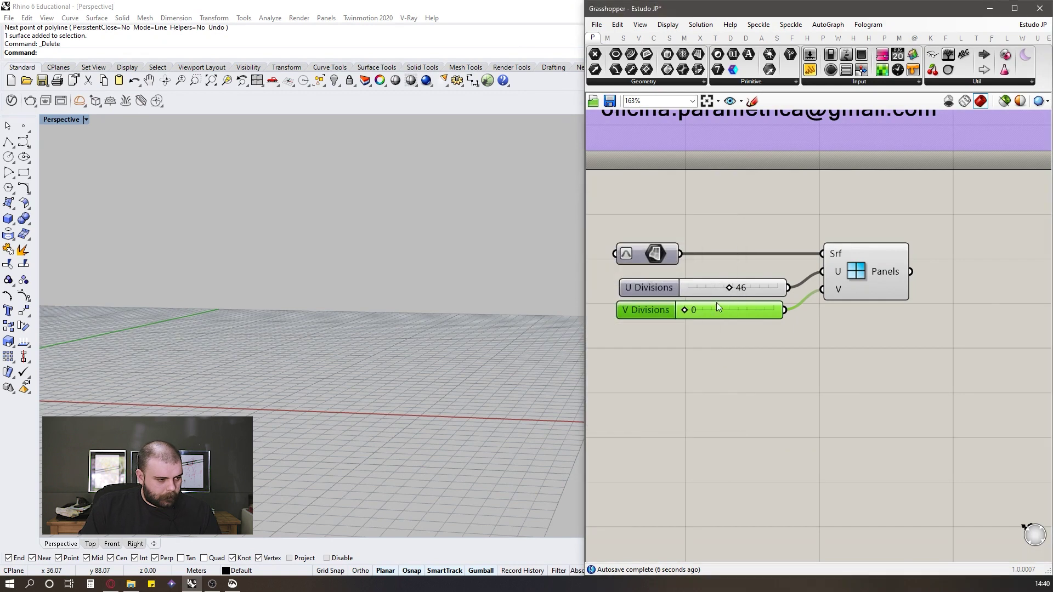
drag(685, 309, 728, 311)
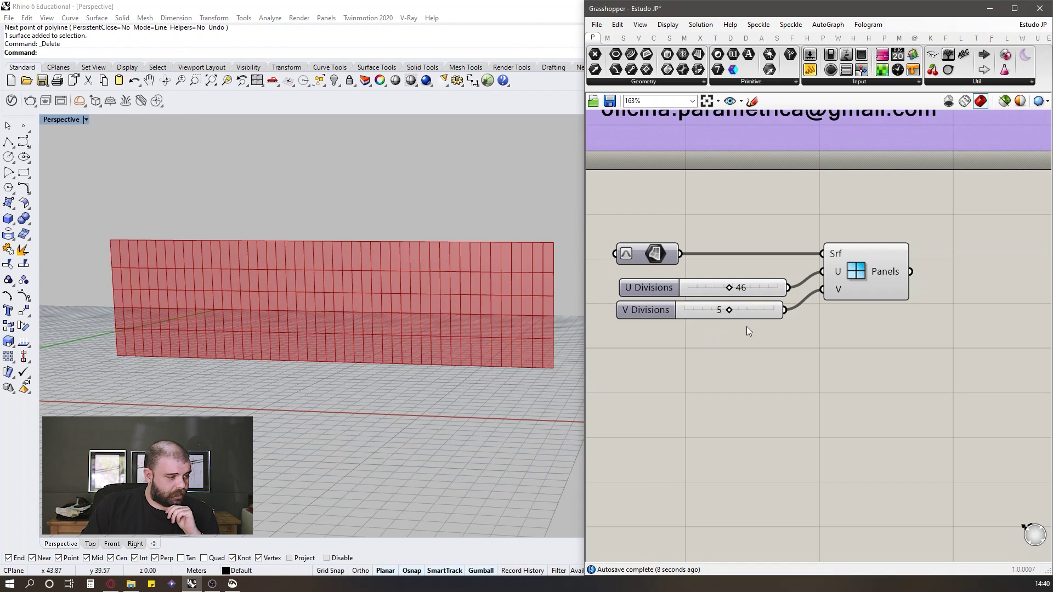
right_drag(521, 309, 467, 290)
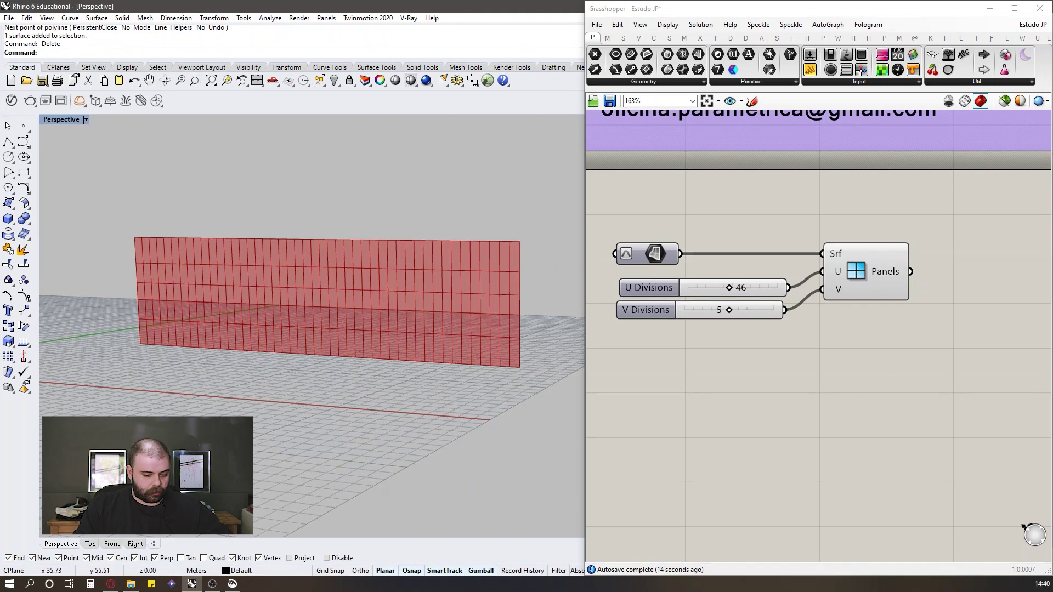
key(alt+Tab)
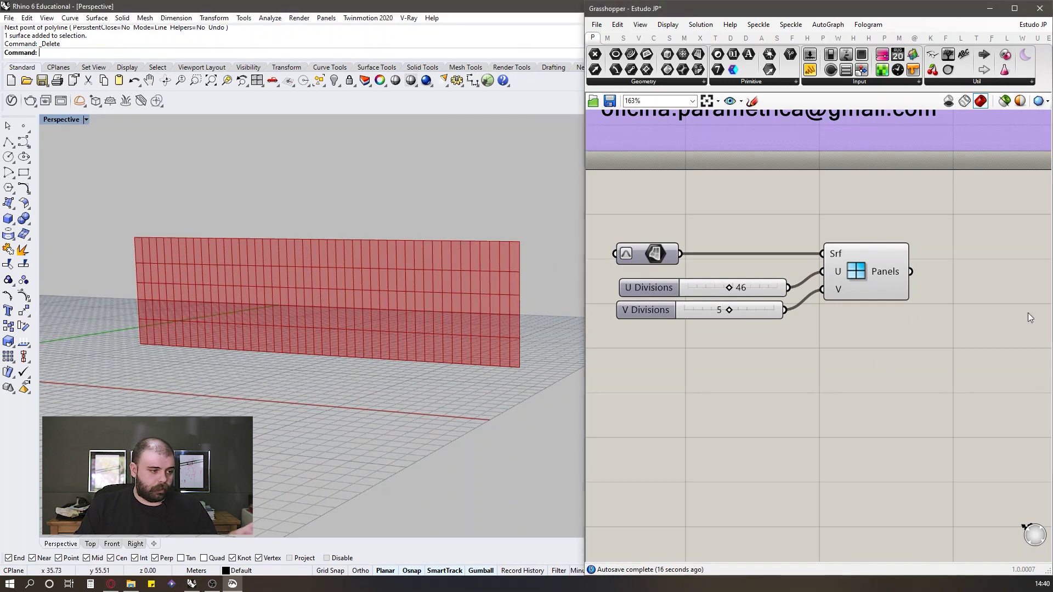
click(840, 380)
scroll(708, 312, down, 3)
click(807, 291)
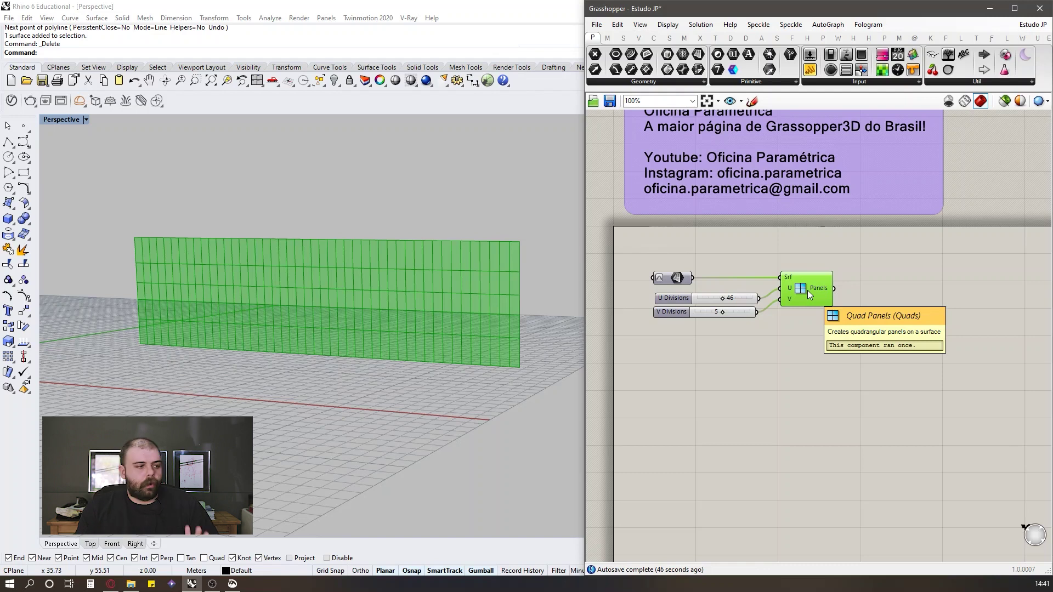
click(938, 354)
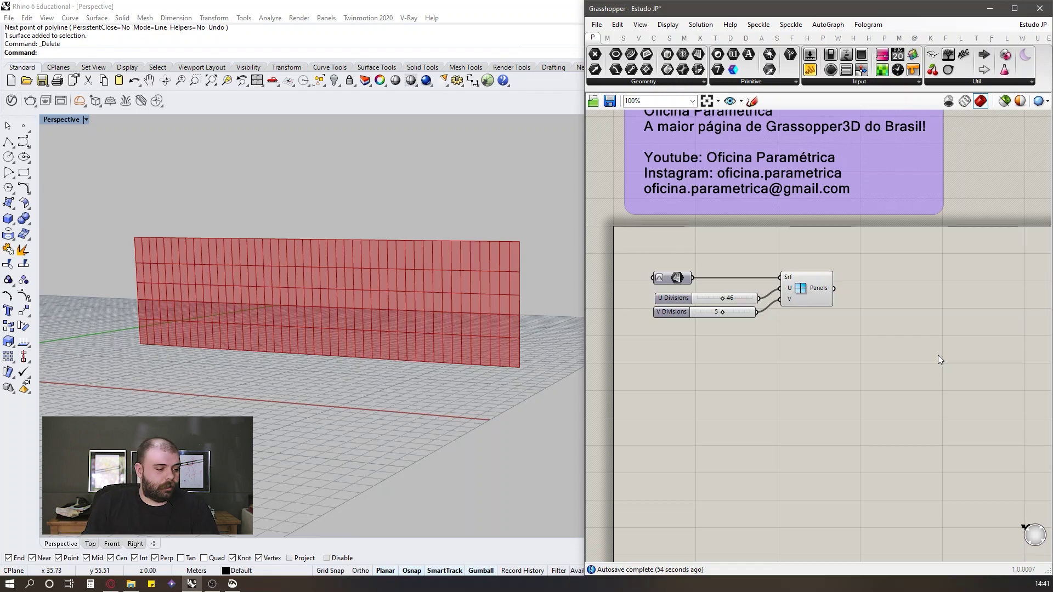
Step: Add a Random Reduce component beside the Quad Panels component and feed its list input from the Panels output
scroll(809, 320, down, 1)
double_click(914, 377)
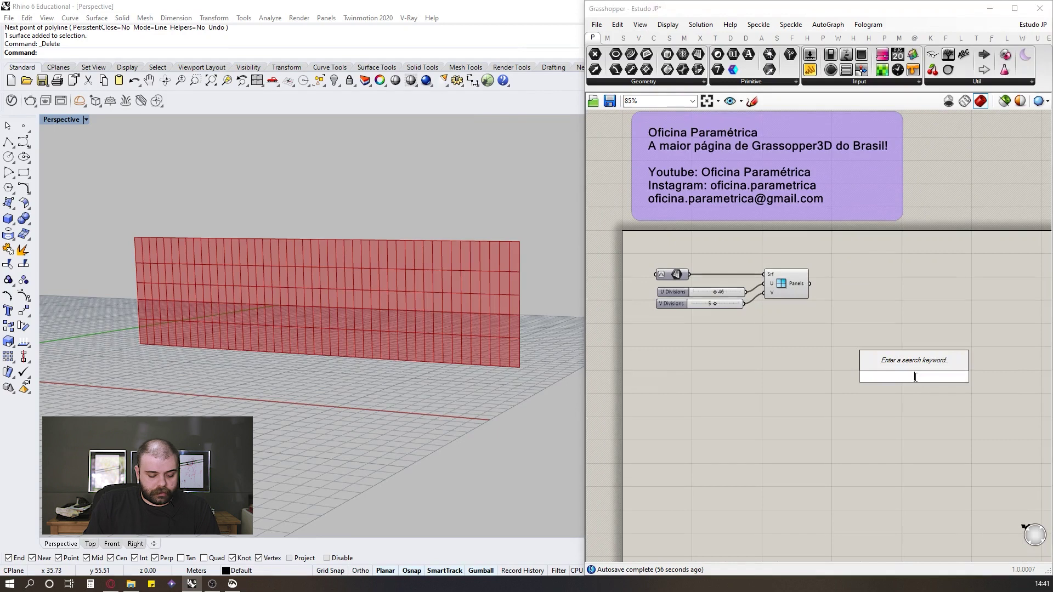
text(random reduce)
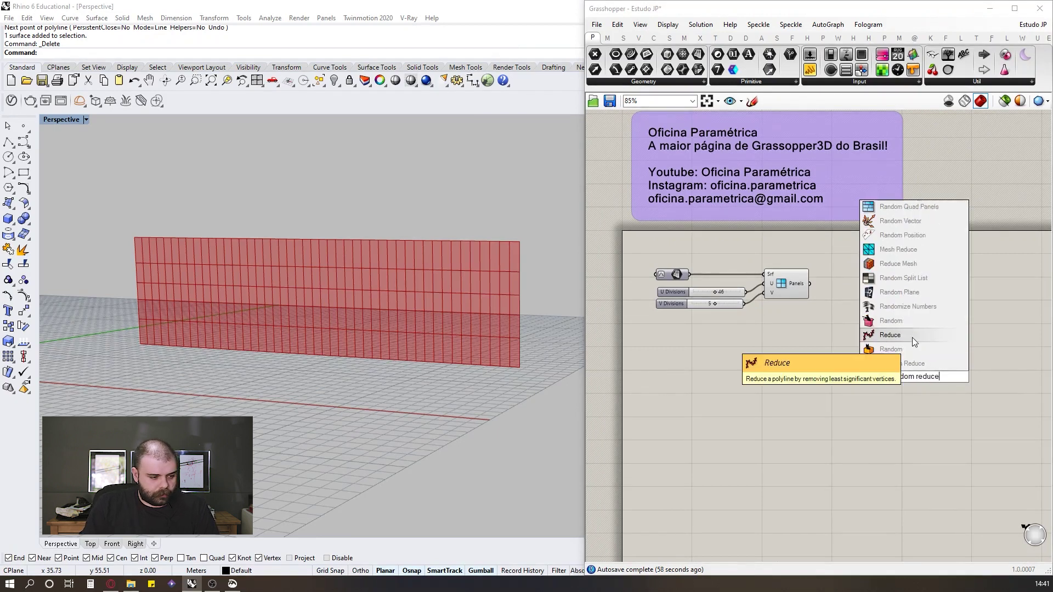
click(903, 363)
scroll(939, 344, up, 3)
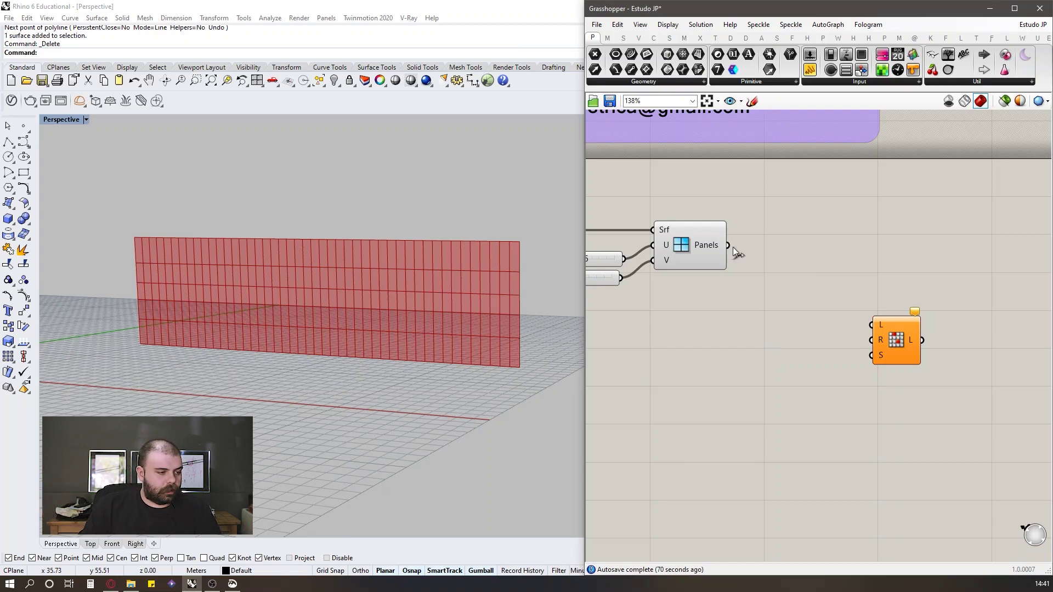
drag(787, 273, 881, 325)
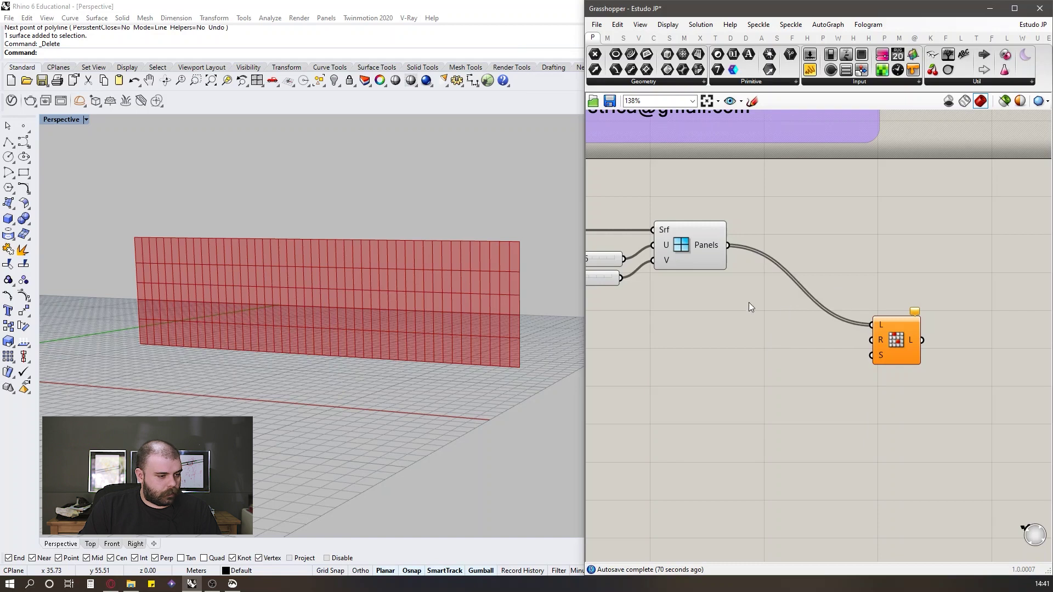
Step: Add an integer number slider ranging from 0 to 200 and connect it to the Random Reduce component's R input
double_click(744, 331)
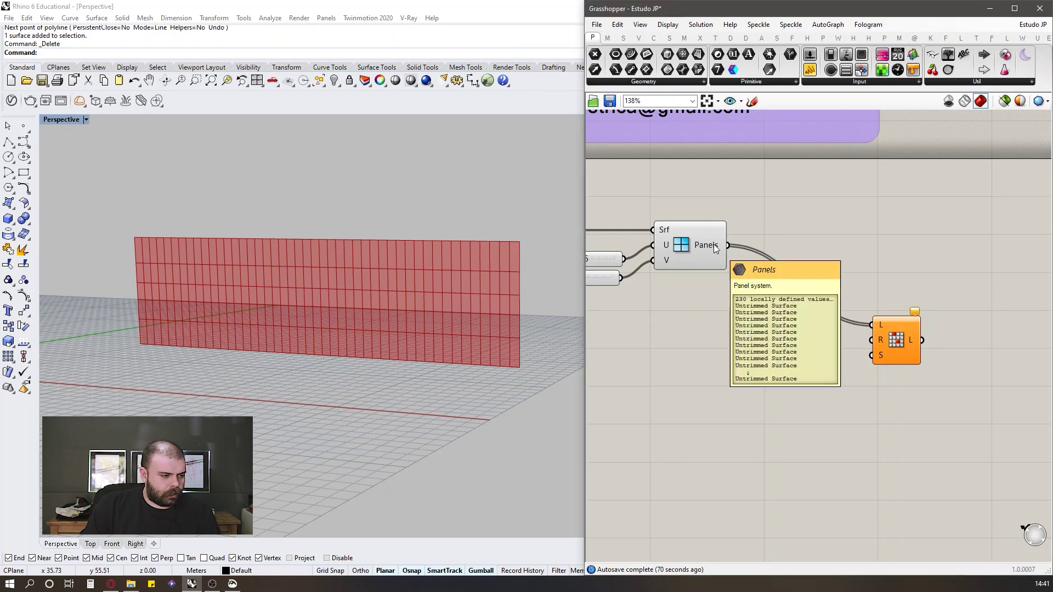
double_click(744, 330)
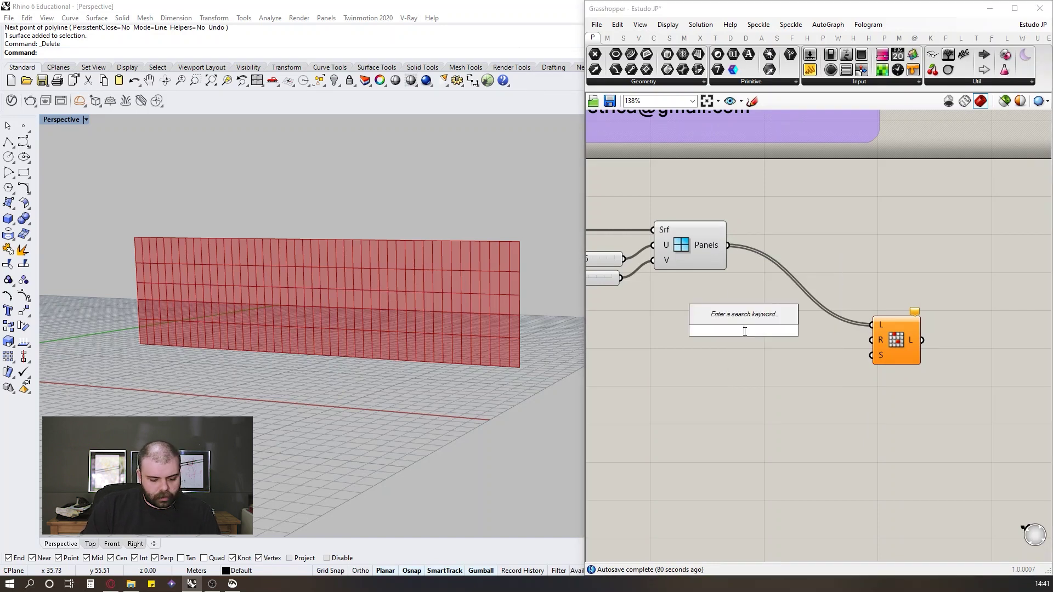
text(0<20)
key(Return)
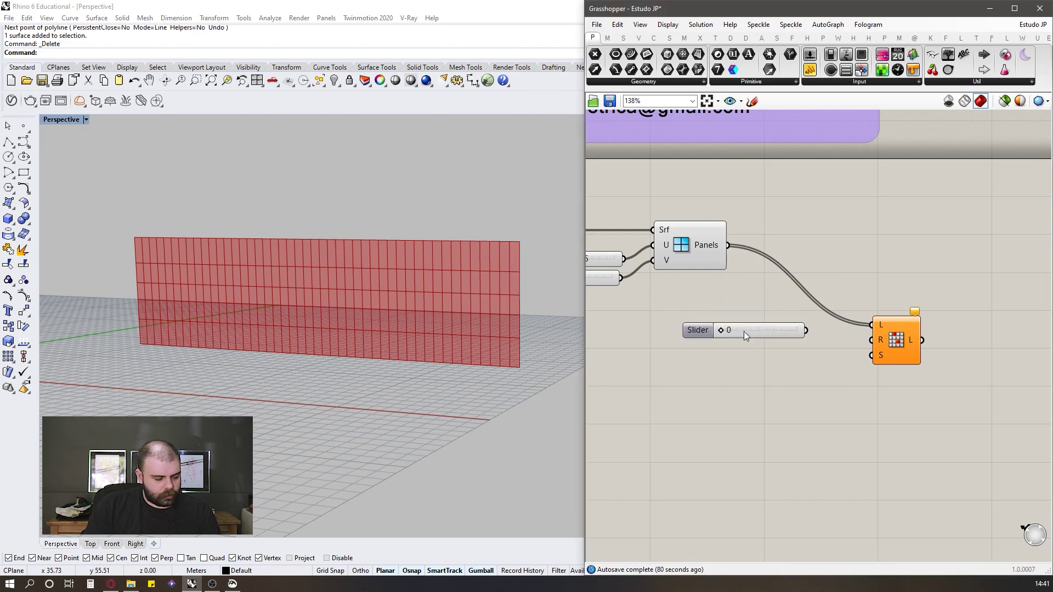
drag(697, 330, 726, 343)
drag(836, 344, 872, 340)
click(846, 299)
key(ctrl+z)
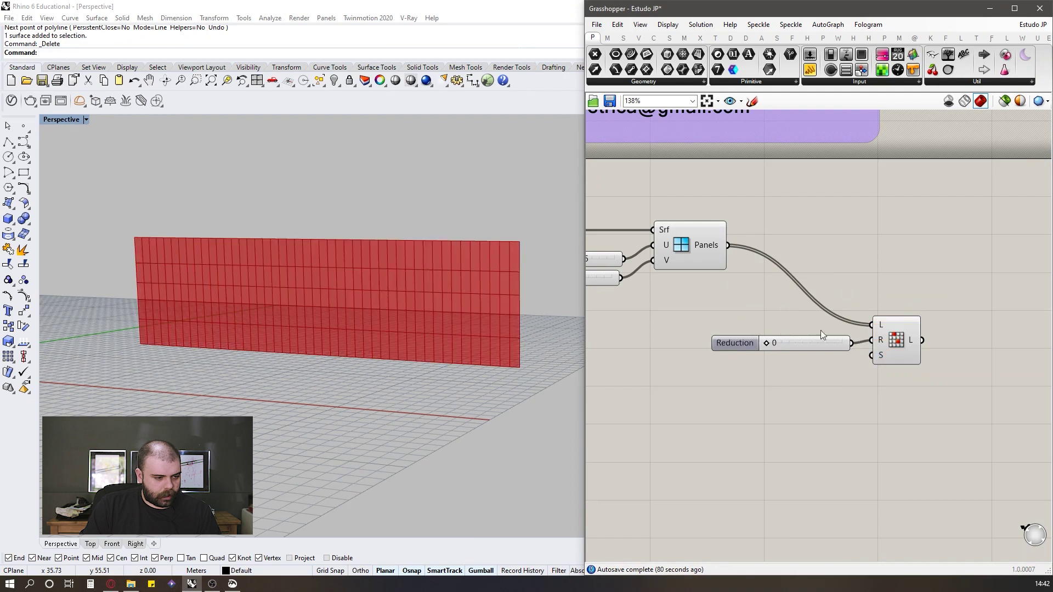
Step: Turn off the preview of the Quad Panels component
scroll(796, 327, down, 3)
drag(809, 322, 684, 256)
middle_click(831, 273)
click(877, 245)
click(877, 291)
scroll(878, 298, up, 4)
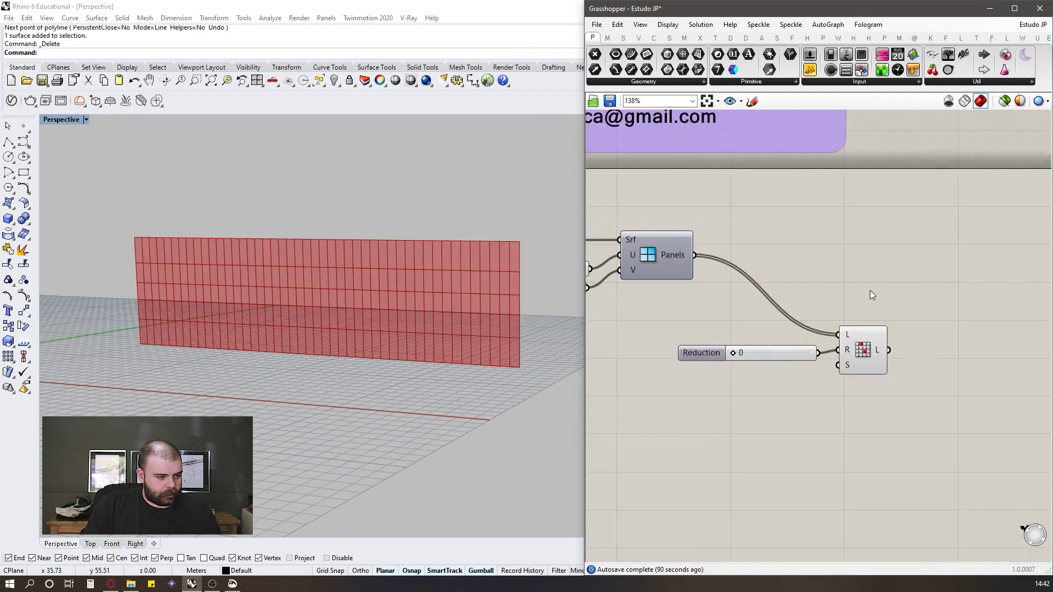
Step: Set the Reduction slider to 25
click(758, 354)
double_click(758, 354)
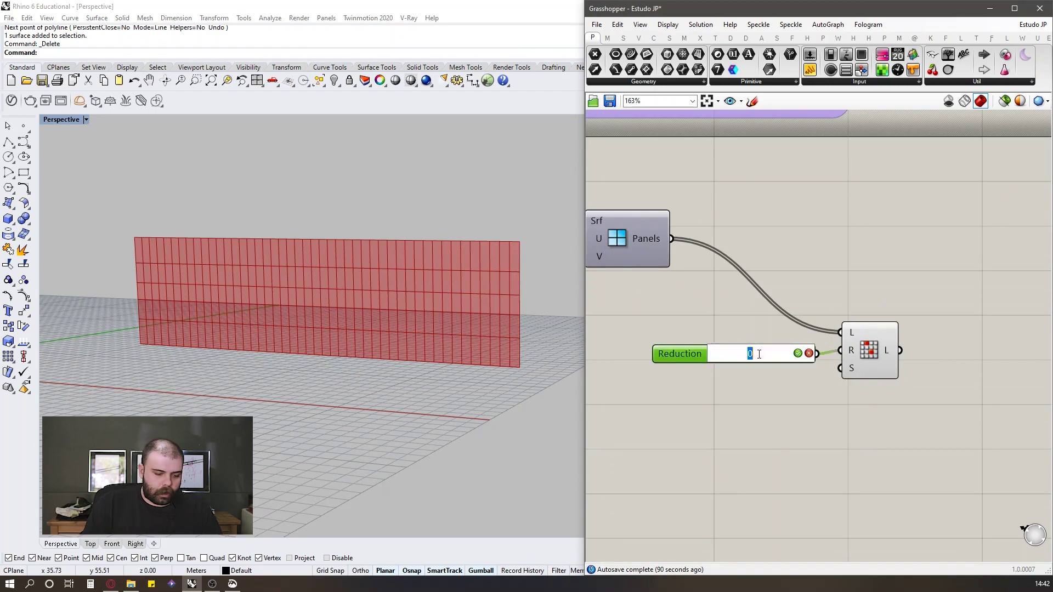
text(25)
key(Return)
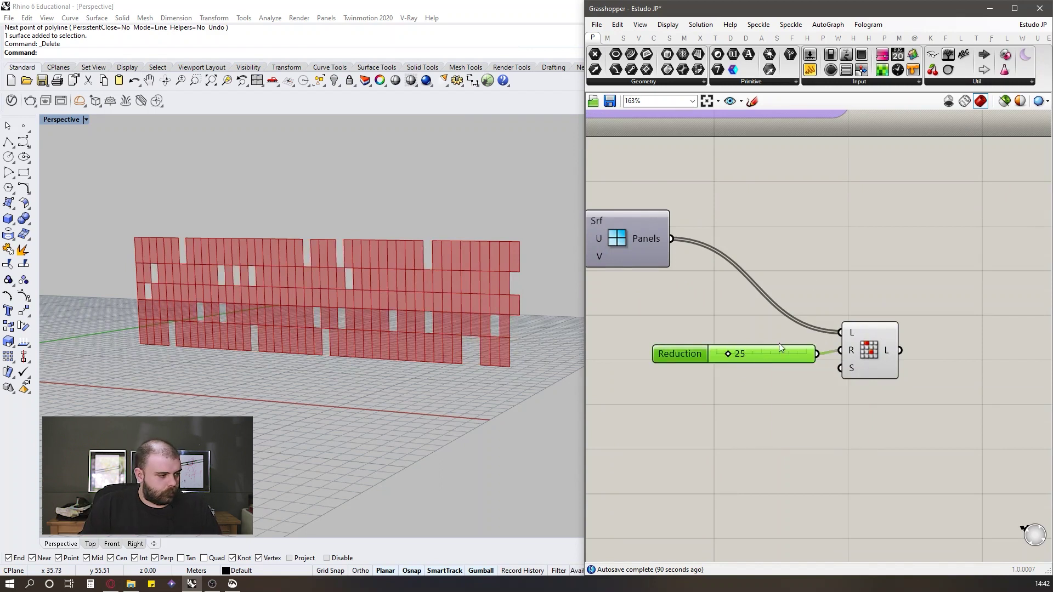
click(814, 268)
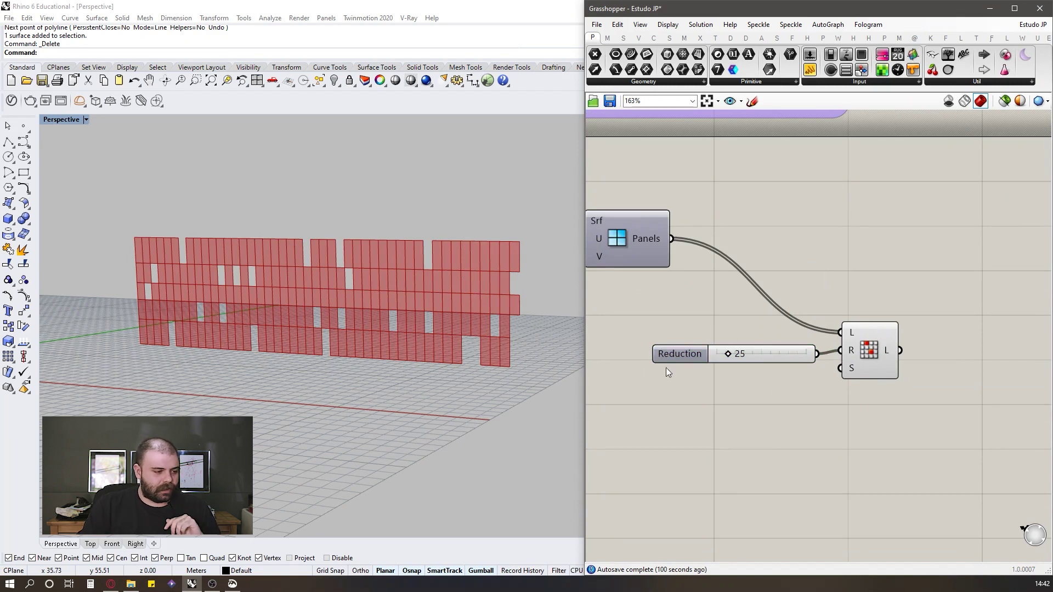
Step: Raise the Reduction slider to 78 and compare the panel pattern with the facade photo in the browser
drag(727, 354, 751, 365)
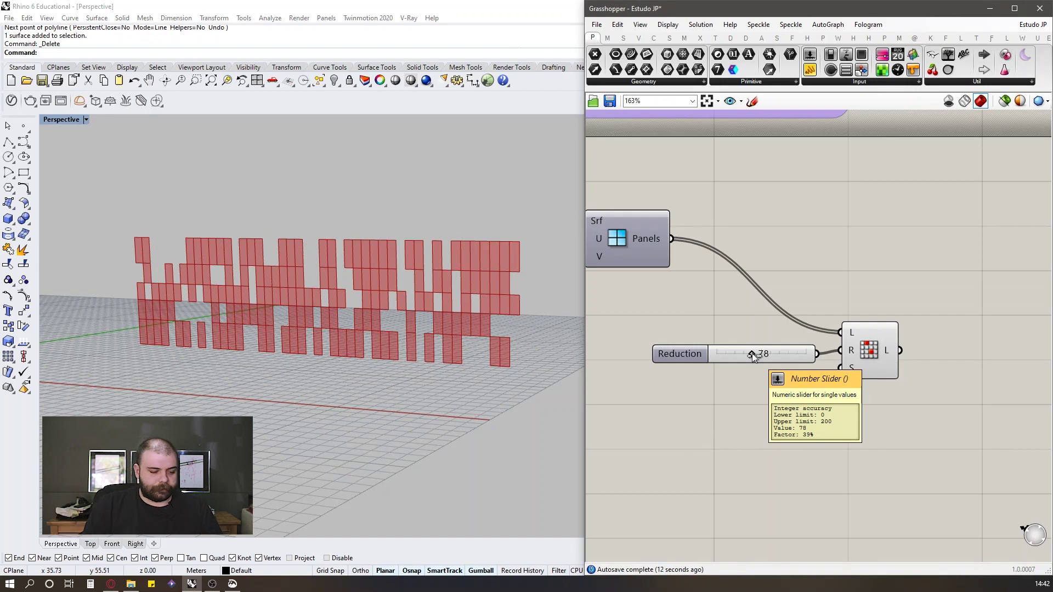
key(alt+Tab)
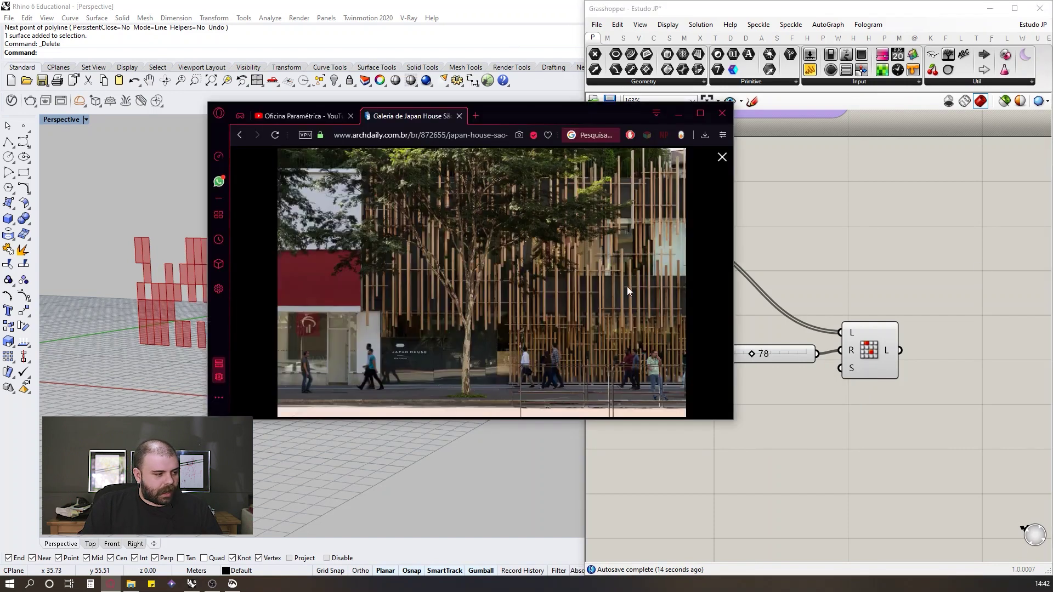
click(963, 245)
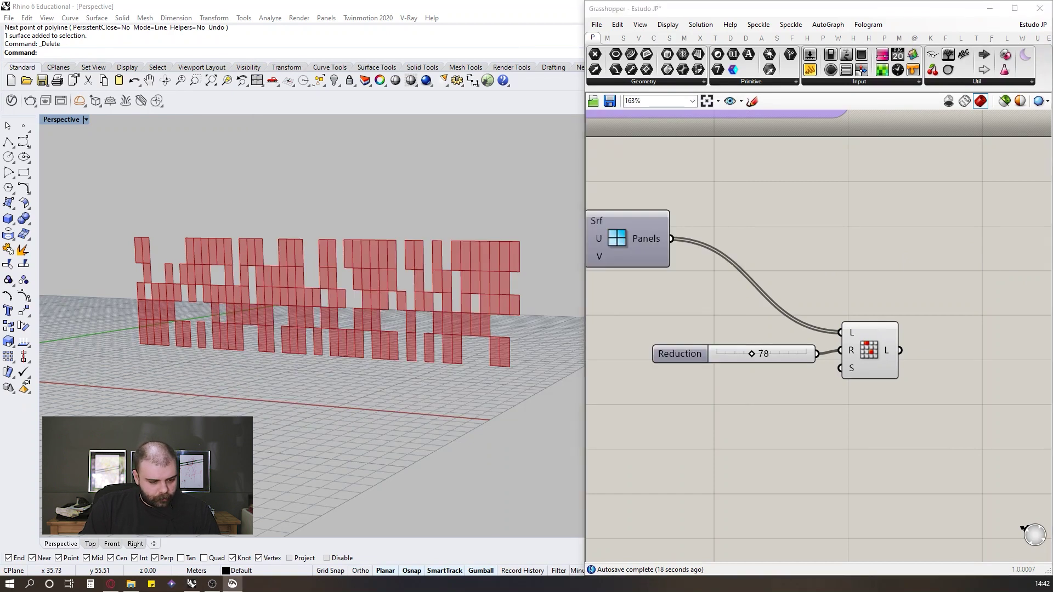
Step: Duplicate the Reduction slider, connect the copy to the Random Reduce component's S input and set it to 70
click(709, 357)
key(ctrl+c)
key(ctrl+v)
drag(814, 383, 840, 368)
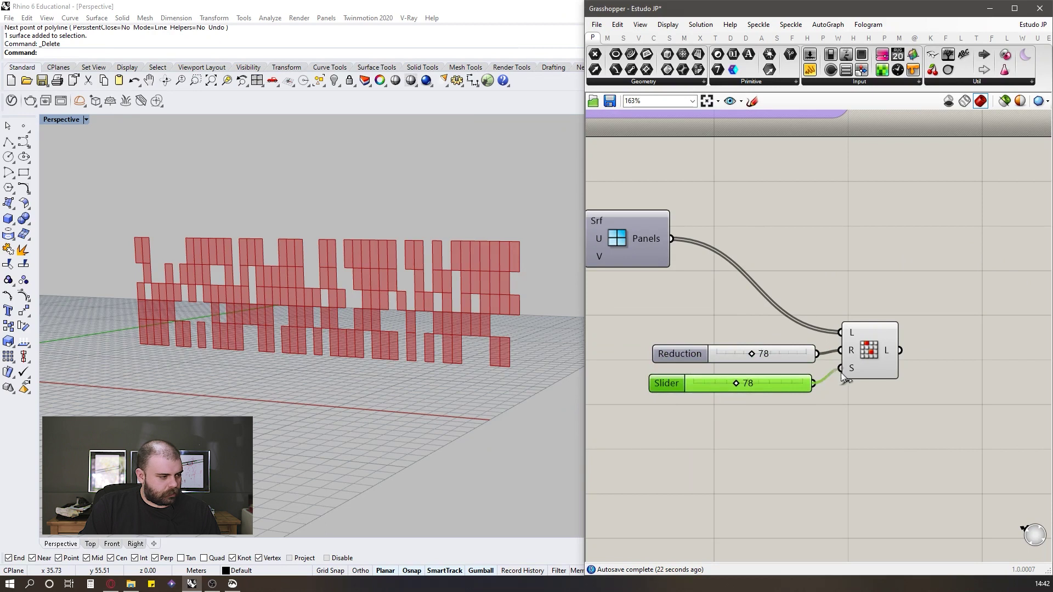
mouse_move(734, 385)
mouse_down()
mouse_move(689, 386)
mouse_move(742, 390)
mouse_move(728, 391)
mouse_up()
click(731, 406)
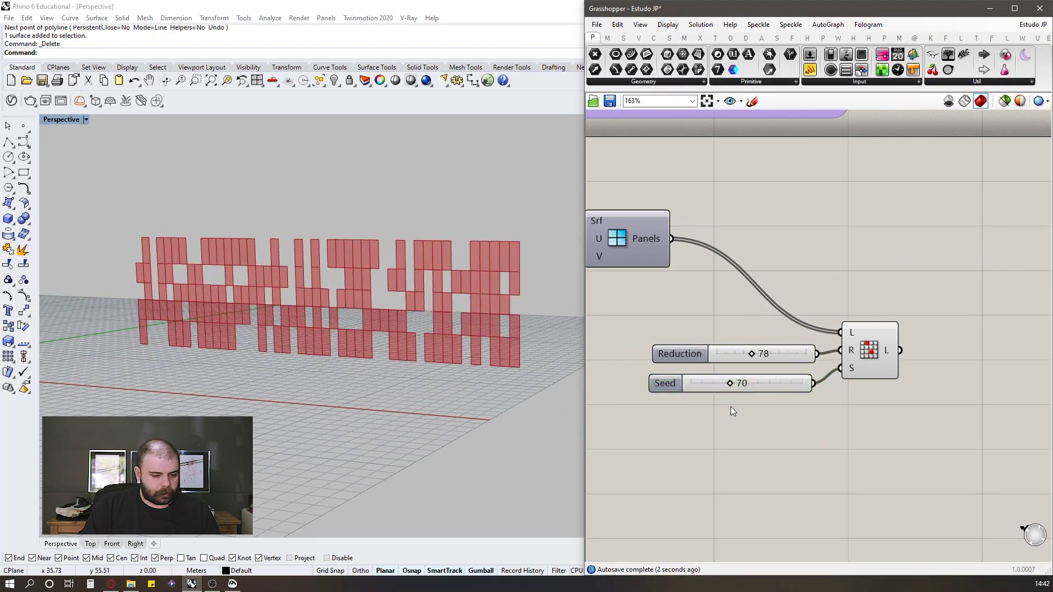
Step: Widen the Grasshopper window slightly, examine further Japan House facade photos in the browser and return to Grasshopper
drag(585, 324, 565, 322)
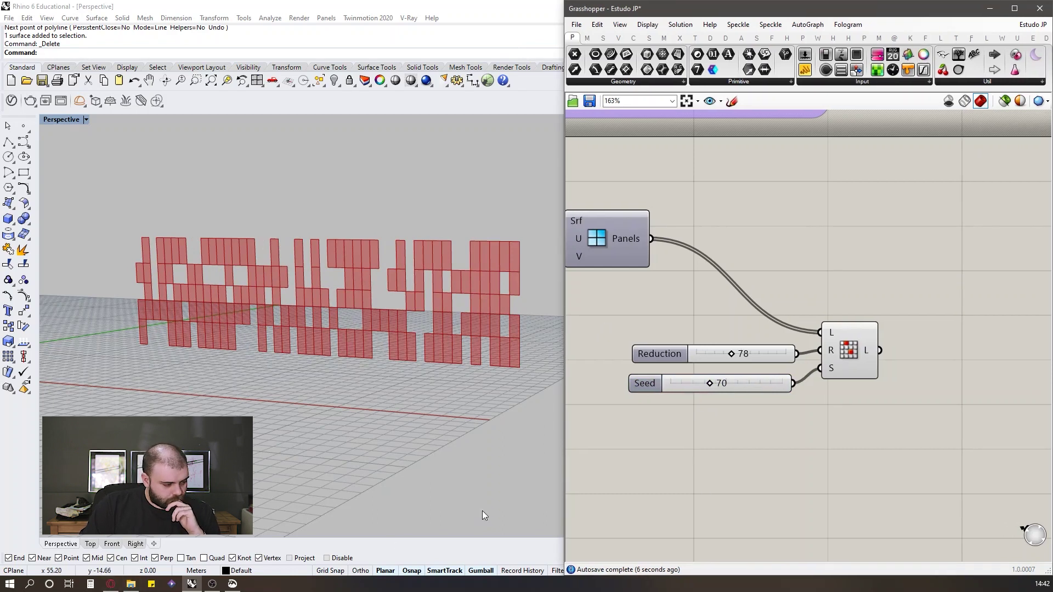
key(alt+Tab)
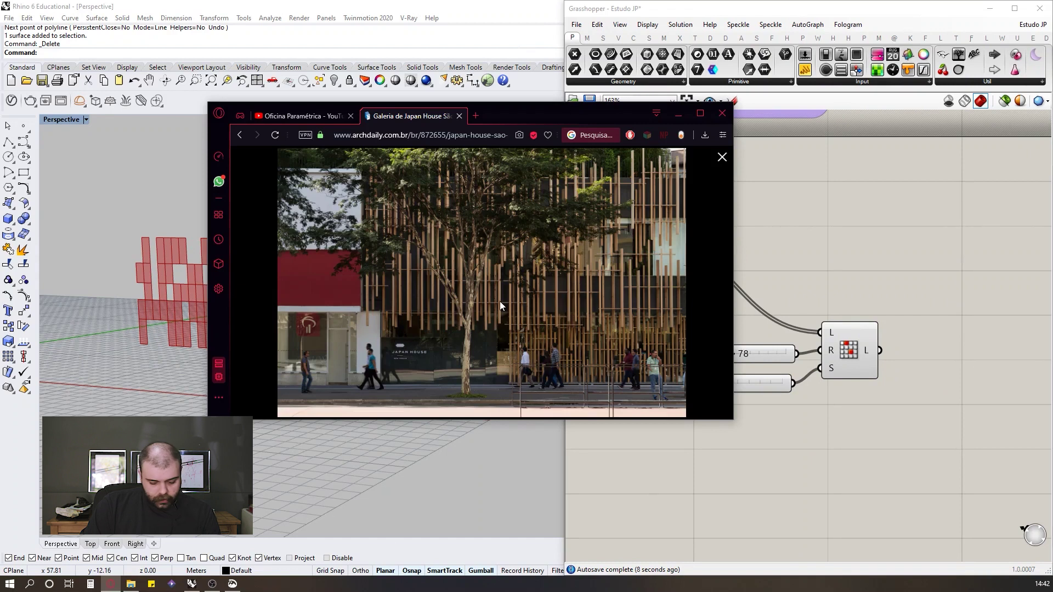
key(Right)
key(Right)
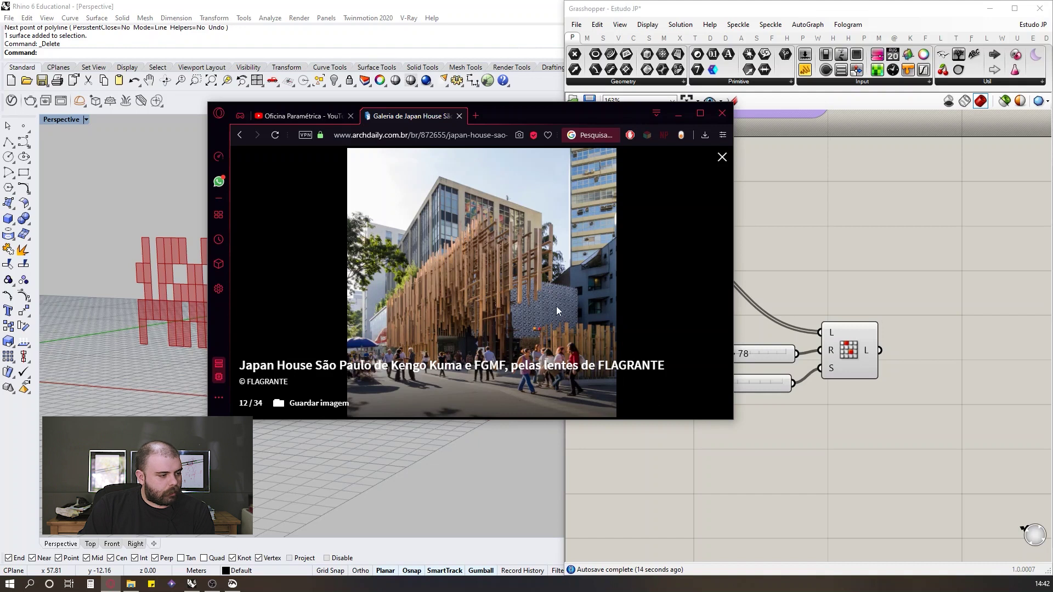
click(842, 252)
Step: Draw a straight single-segment polyline on the ground in Rhino, crossing perpendicular to the facade near its end farthest from the origin
scroll(286, 275, down, 7)
right_drag(296, 272, 353, 293)
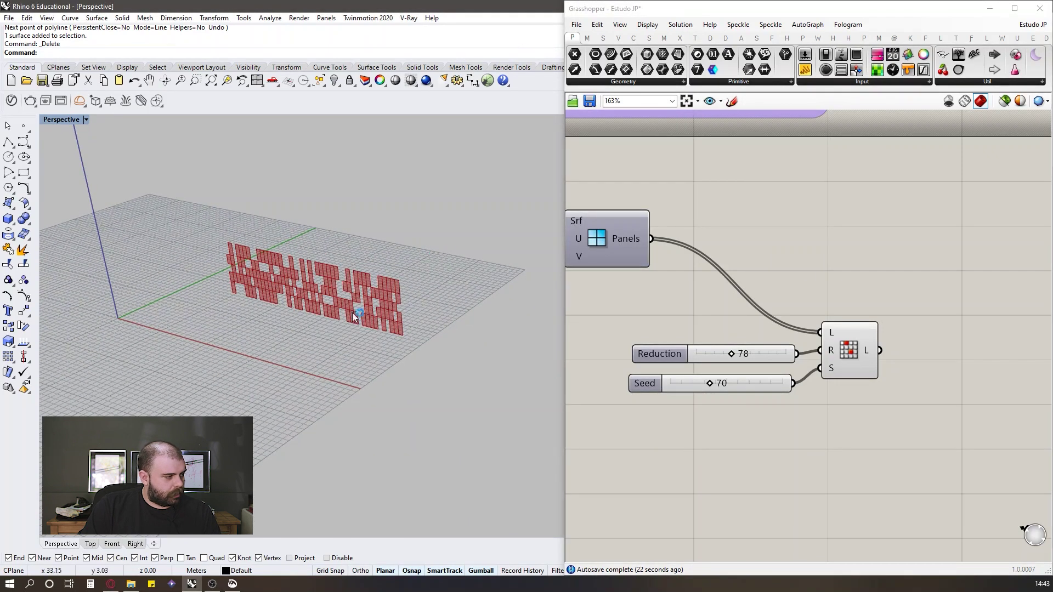
click(9, 141)
click(258, 392)
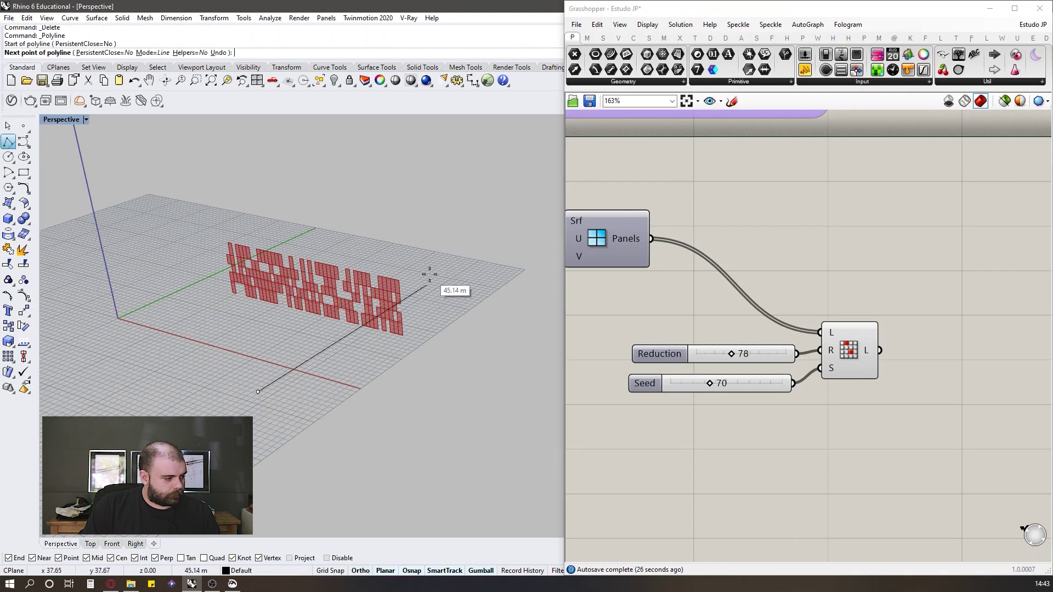
click(453, 270)
key(Return)
Step: Try shortening the ground line by moving its two end points along its direction toward the facade
click(319, 349)
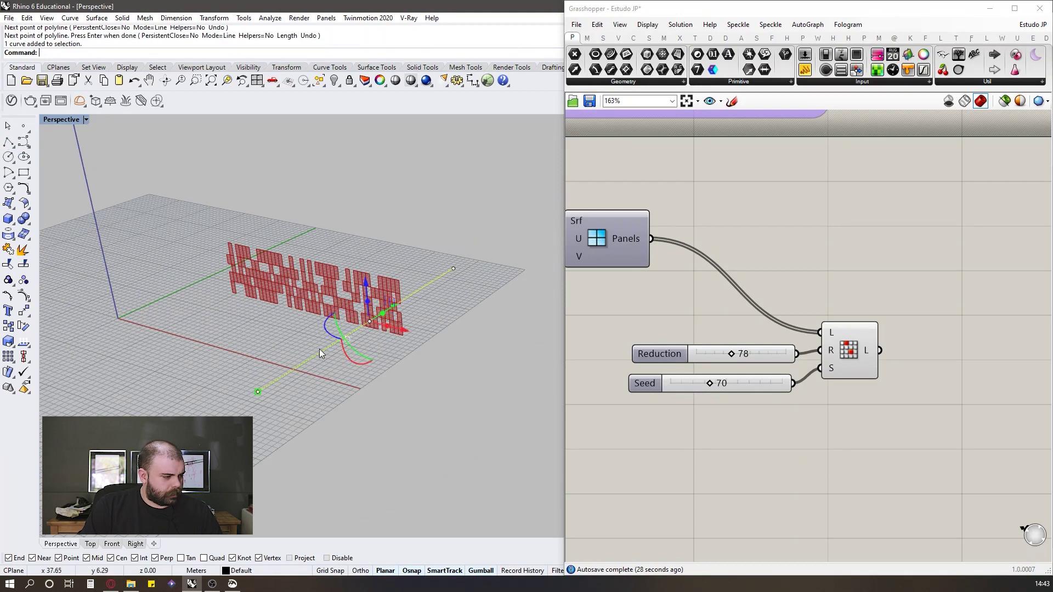
click(258, 392)
drag(278, 380, 344, 341)
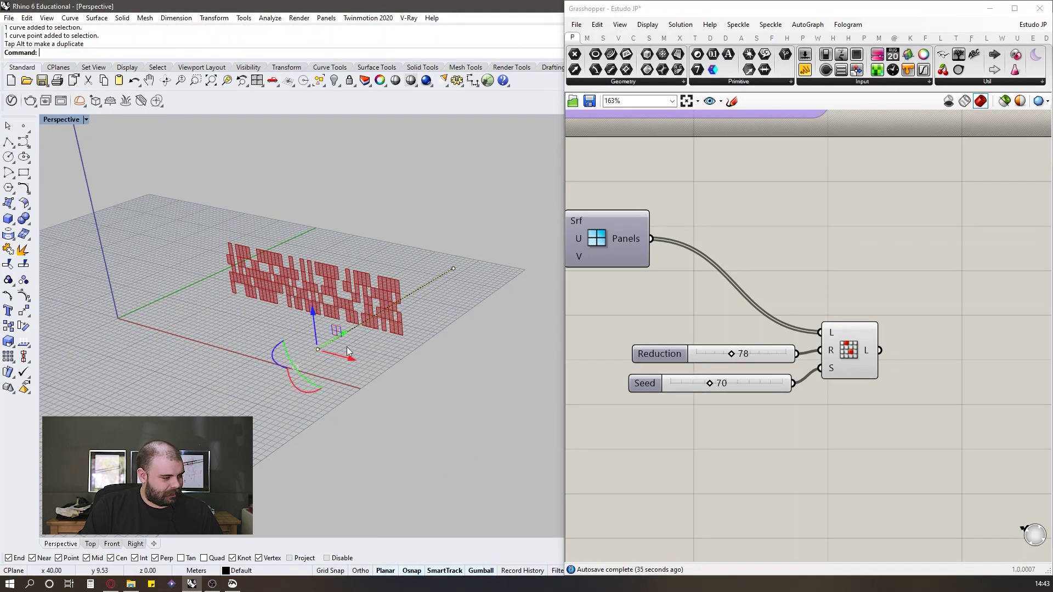
click(453, 271)
drag(473, 254, 439, 287)
right_drag(452, 243, 380, 296)
Step: Undo the last two end point moves on the ground line
key(ctrl+z)
right_drag(462, 268, 274, 431)
key(ctrl+z)
drag(275, 431, 276, 434)
right_drag(276, 433, 265, 442)
Step: Move both end points of the ground line inward along the Y direction so that it extends less beyond the facade
drag(222, 382, 312, 351)
click(487, 279)
click(489, 278)
drag(512, 269, 467, 299)
right_drag(475, 244, 414, 319)
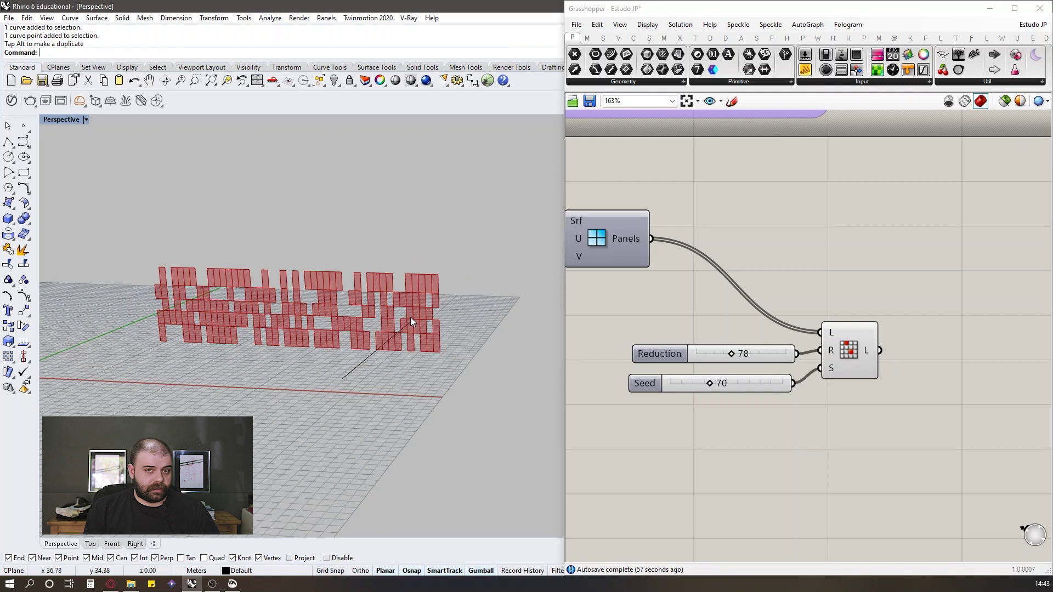
right_drag(444, 308, 510, 291)
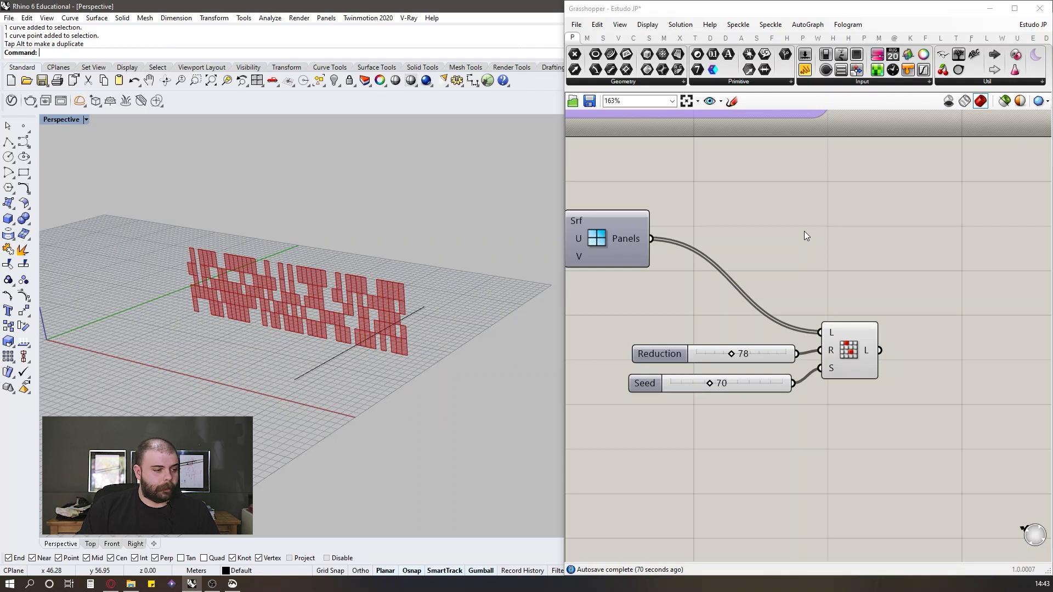
Step: Add a Curve parameter below the random reduction component and reference the ground line from Rhino in it
scroll(775, 262, down, 4)
double_click(886, 292)
text(curve)
click(872, 278)
drag(883, 291, 839, 379)
right_click(837, 380)
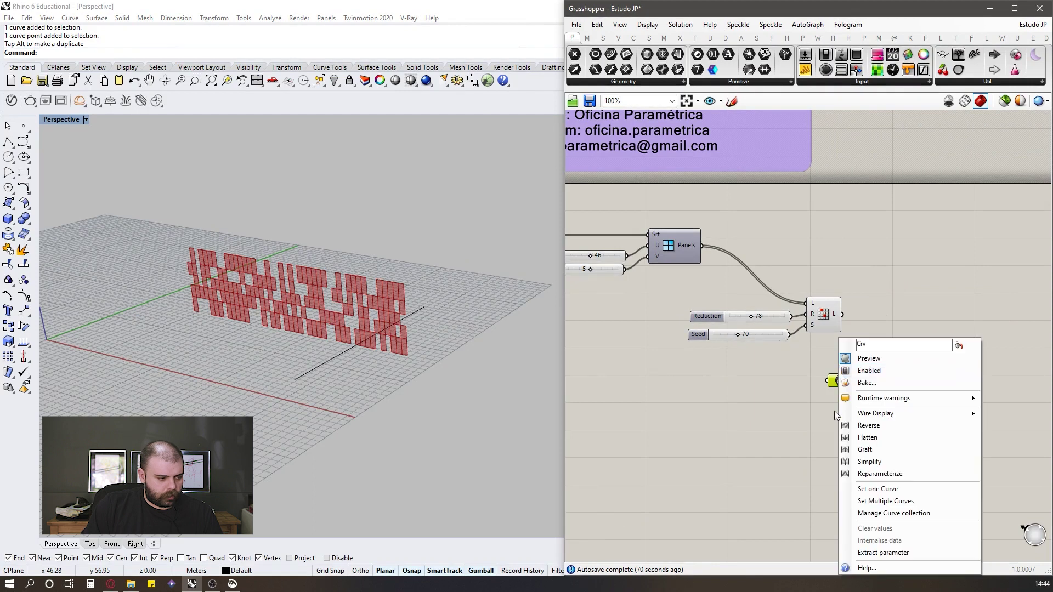
click(878, 489)
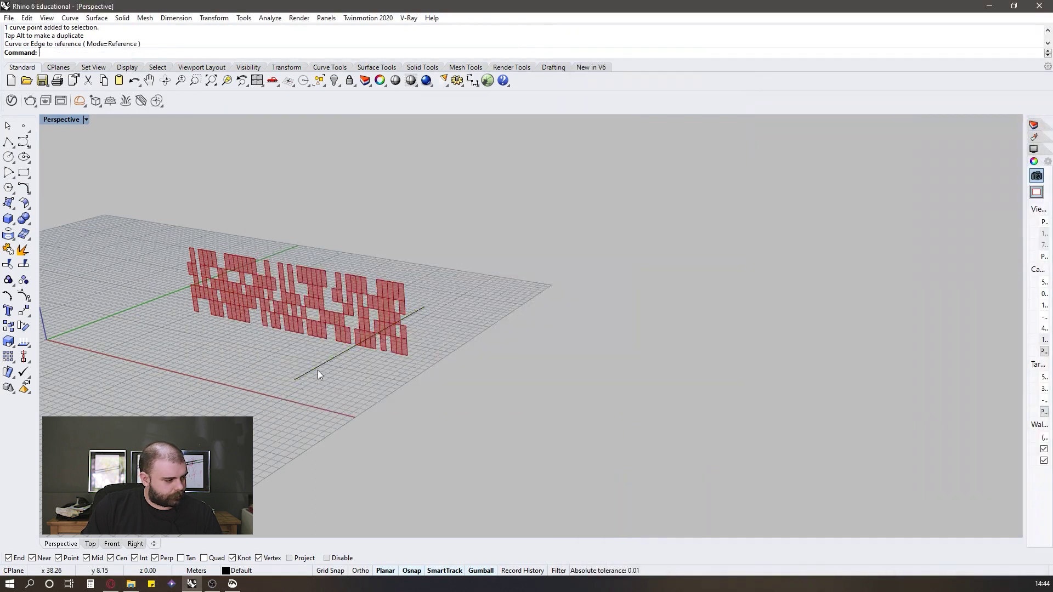
click(318, 371)
scroll(704, 359, up, 3)
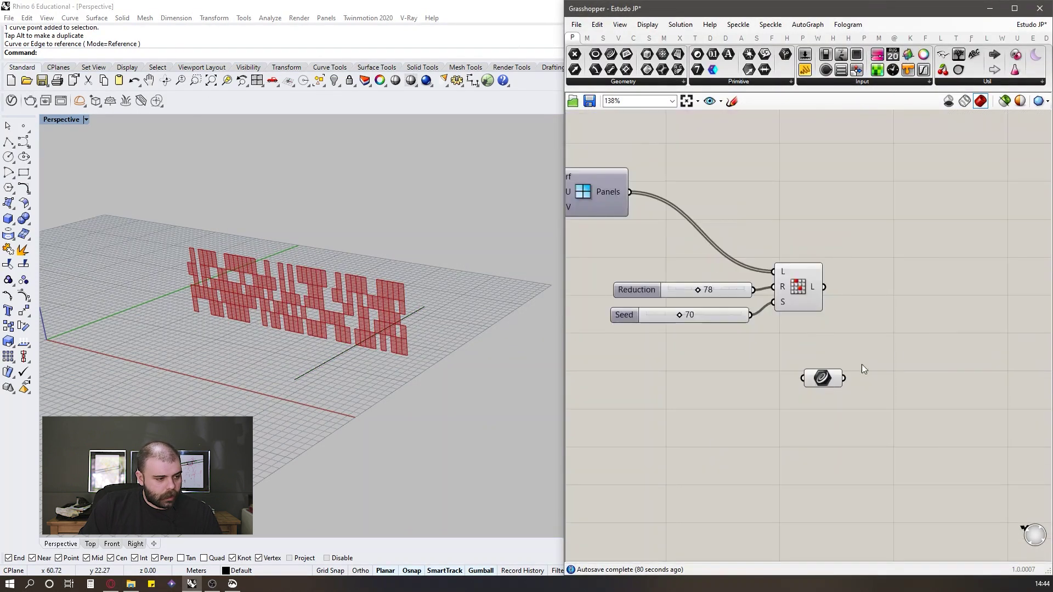
Step: Add an Area component near the random reduction output
double_click(897, 345)
text(area)
key(Return)
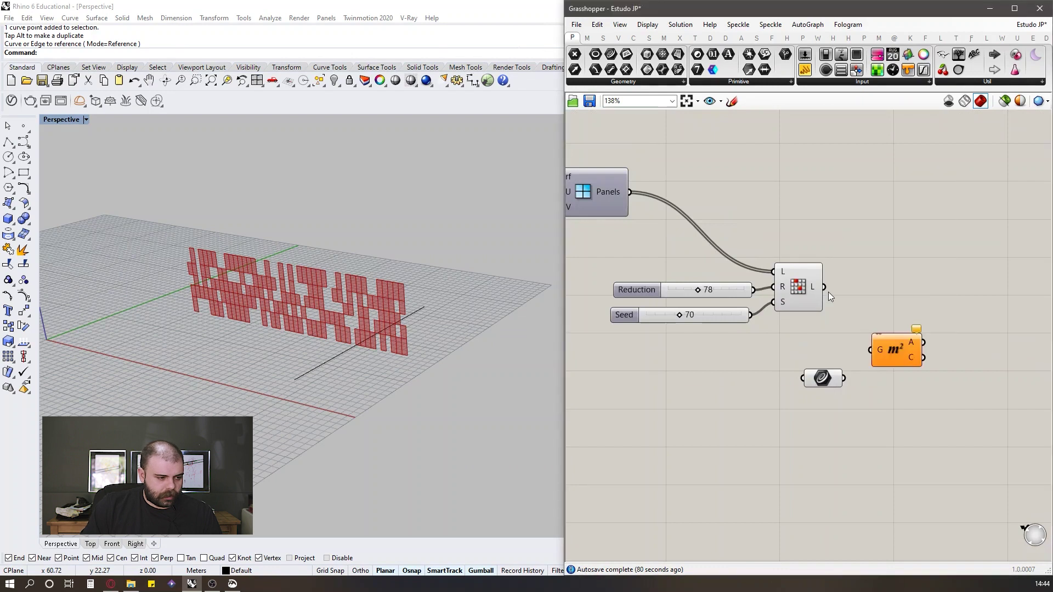
Step: Add a Polygon Center component and feed it the randomly reduced list of panels
scroll(801, 293, down, 2)
double_click(765, 287)
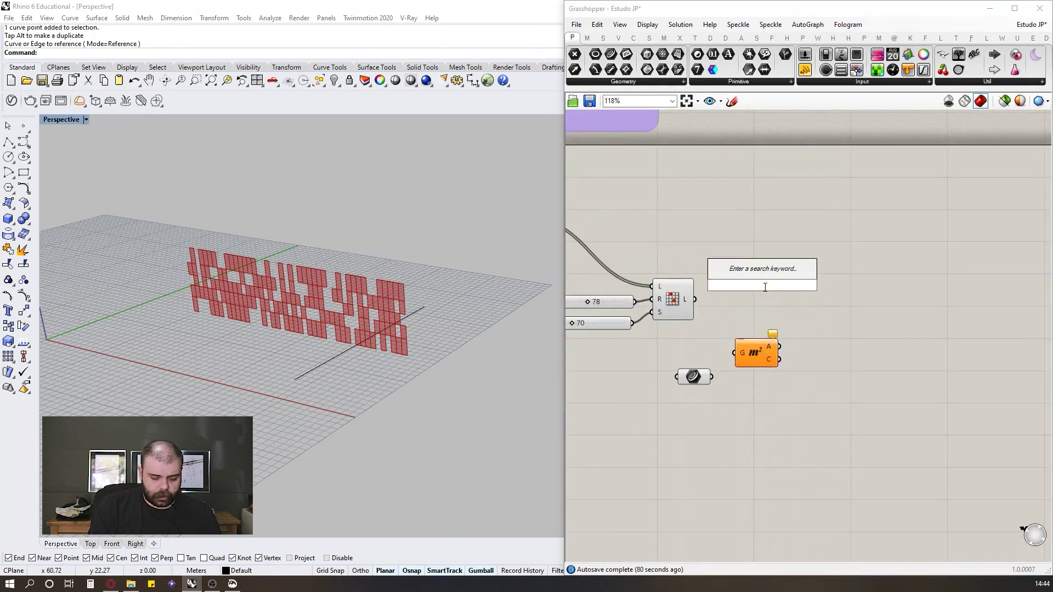
text(polygon)
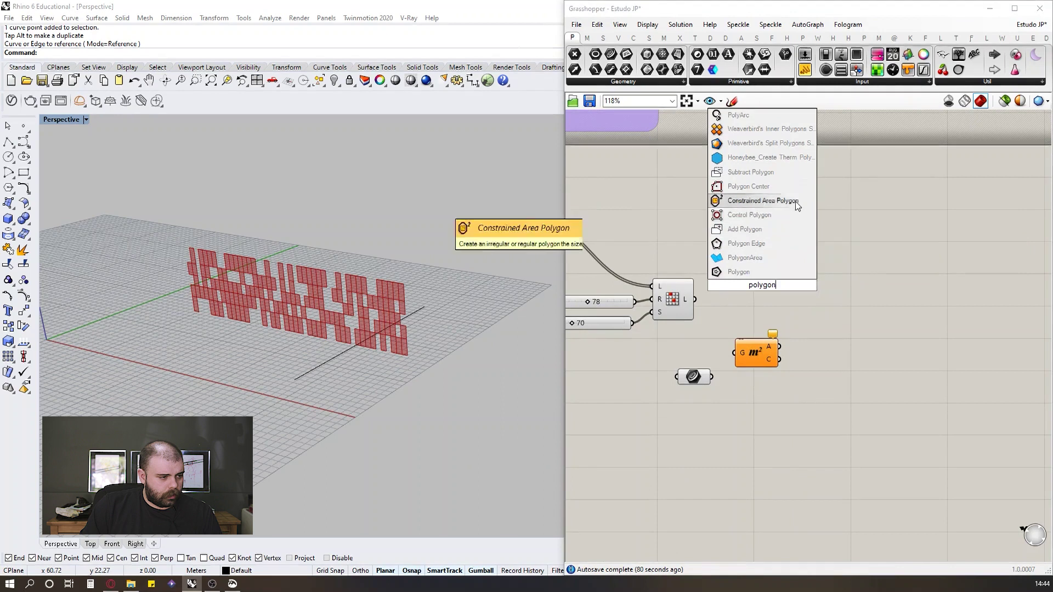
click(790, 186)
drag(695, 299, 738, 284)
drag(756, 291, 734, 301)
scroll(378, 294, up, 7)
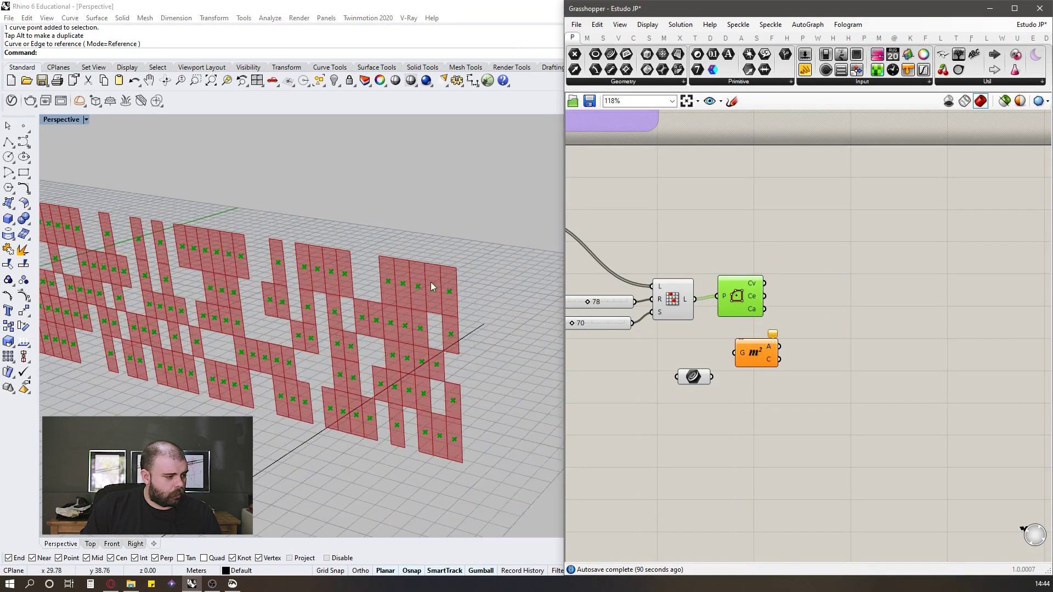
scroll(429, 282, down, 4)
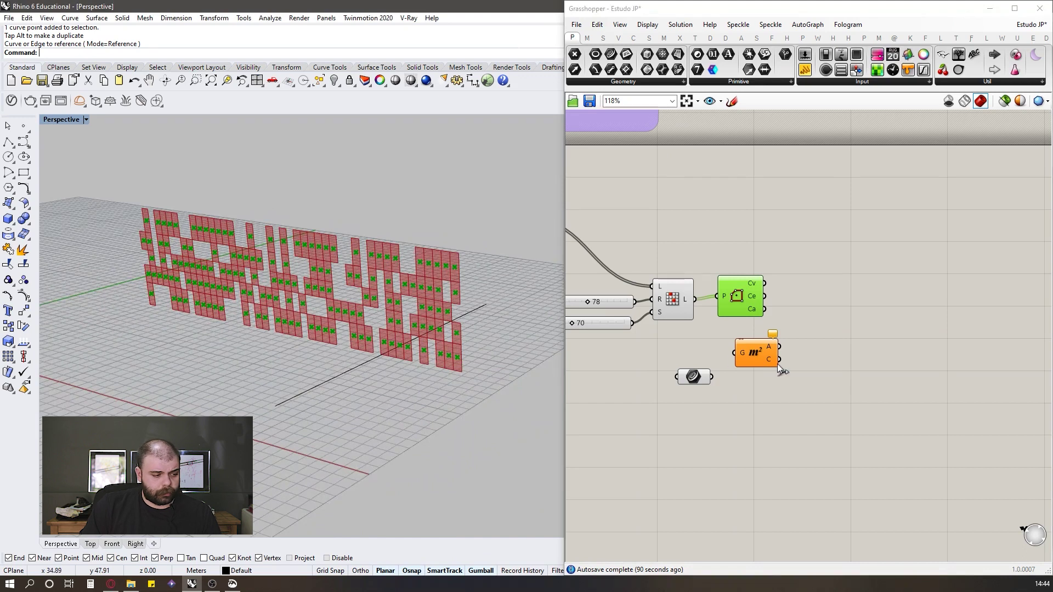
Step: Delete the unused Area component and reposition Polygon Center and the Curve parameter below the random reduction component
click(759, 354)
key(Delete)
drag(754, 292, 749, 321)
drag(695, 384, 690, 429)
drag(748, 317, 744, 336)
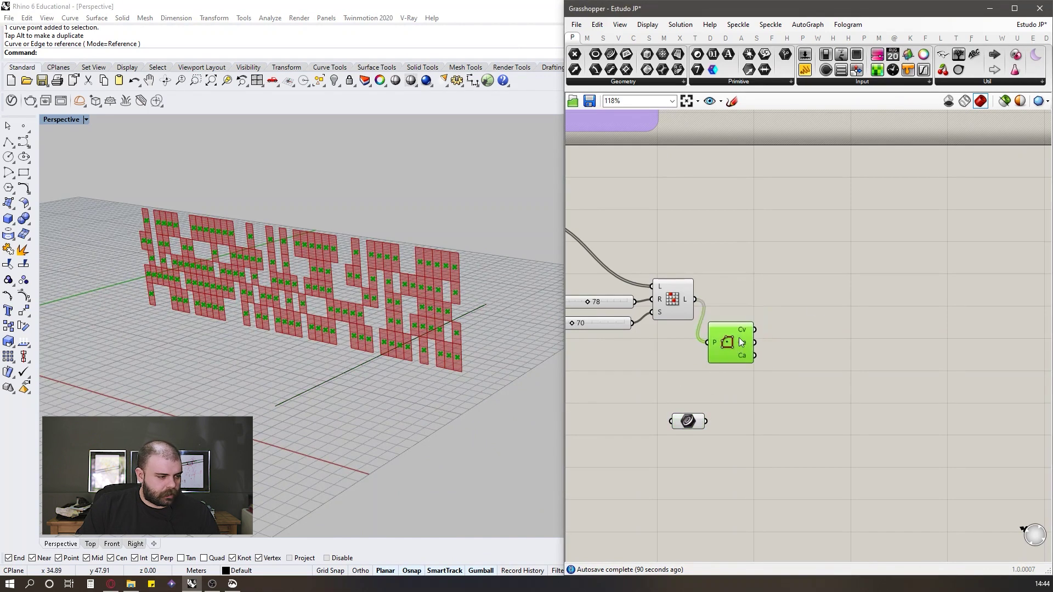
Step: Add a Pull Point component to the canvas beyond Polygon Center and the Curve parameter
double_click(829, 354)
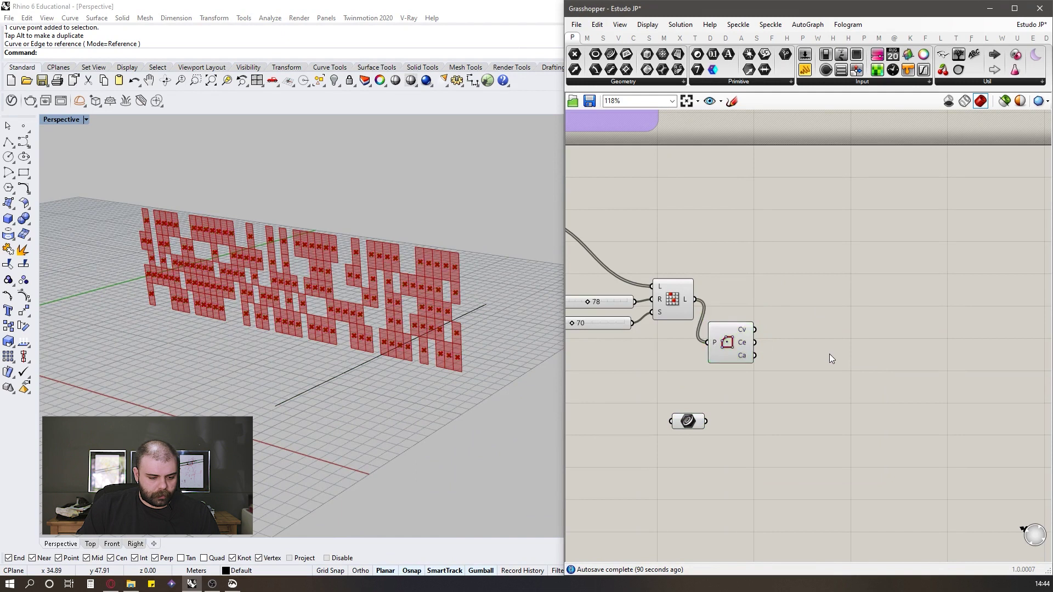
double_click(840, 395)
text(pull point)
key(Return)
drag(834, 400, 837, 399)
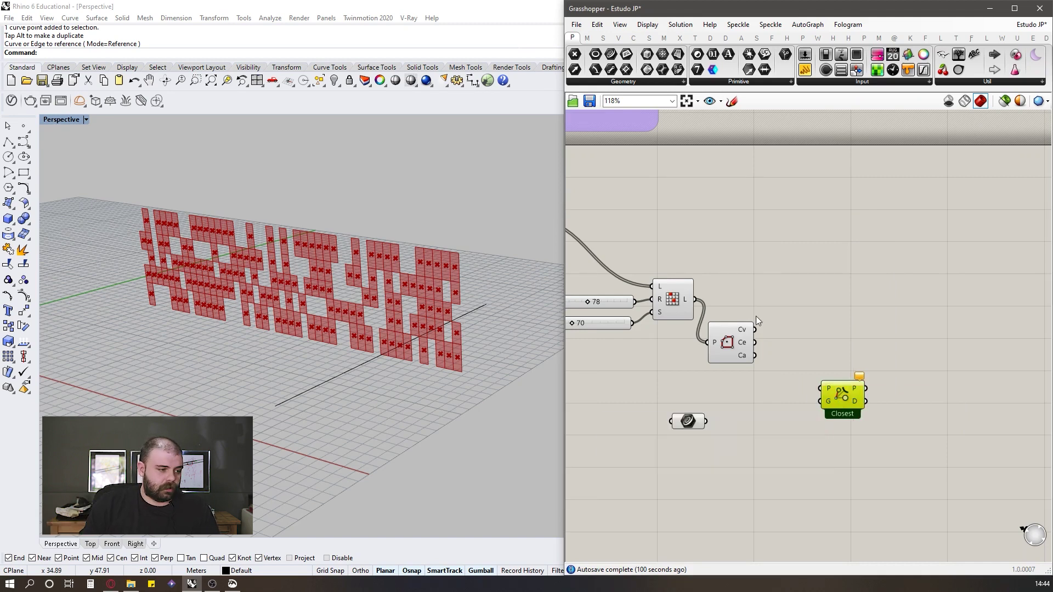
Step: Connect Polygon Center's Cv output to Pull Point's P input and the Curve parameter to its G input, then tidy their positions
click(732, 337)
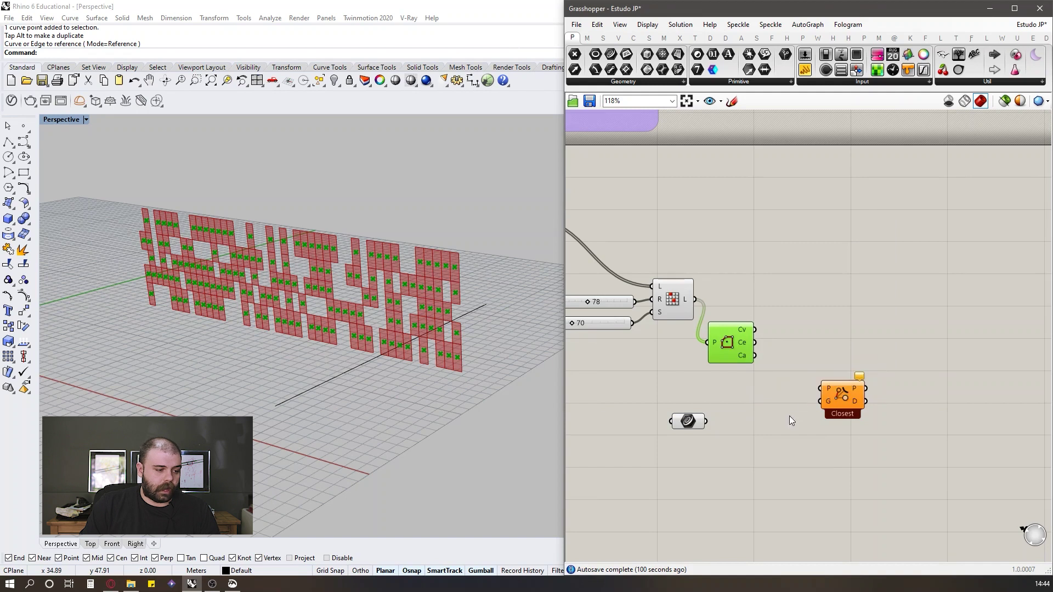
scroll(790, 420, up, 1)
click(737, 424)
drag(677, 428, 827, 399)
drag(750, 318, 827, 383)
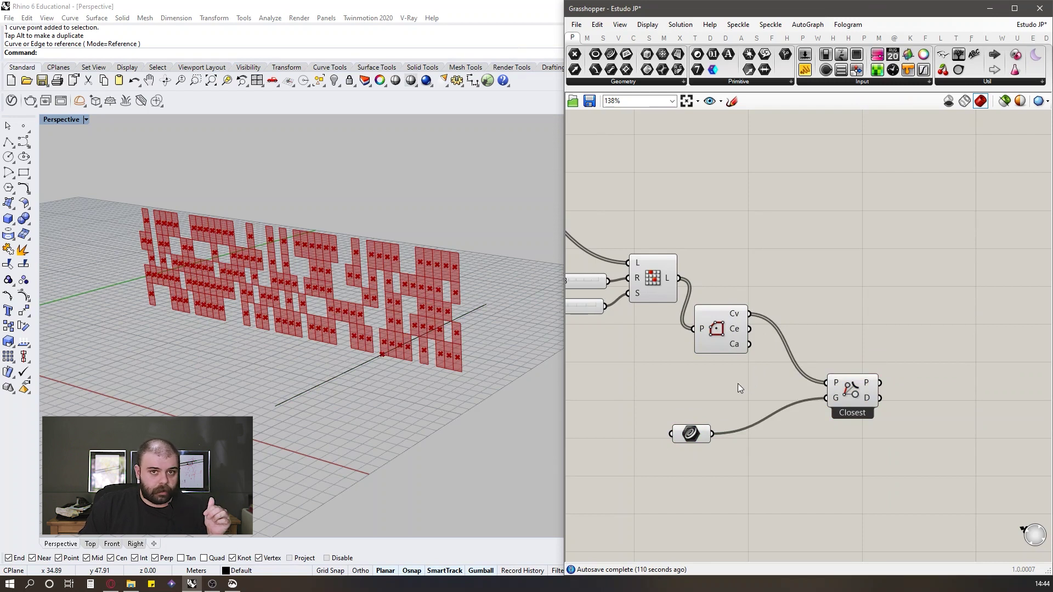
drag(720, 331, 736, 357)
drag(699, 433, 707, 433)
click(678, 392)
Step: Add a Larger Than component and connect Pull Point's distance output D to its A input
scroll(675, 390, down, 3)
scroll(894, 393, up, 1)
double_click(896, 391)
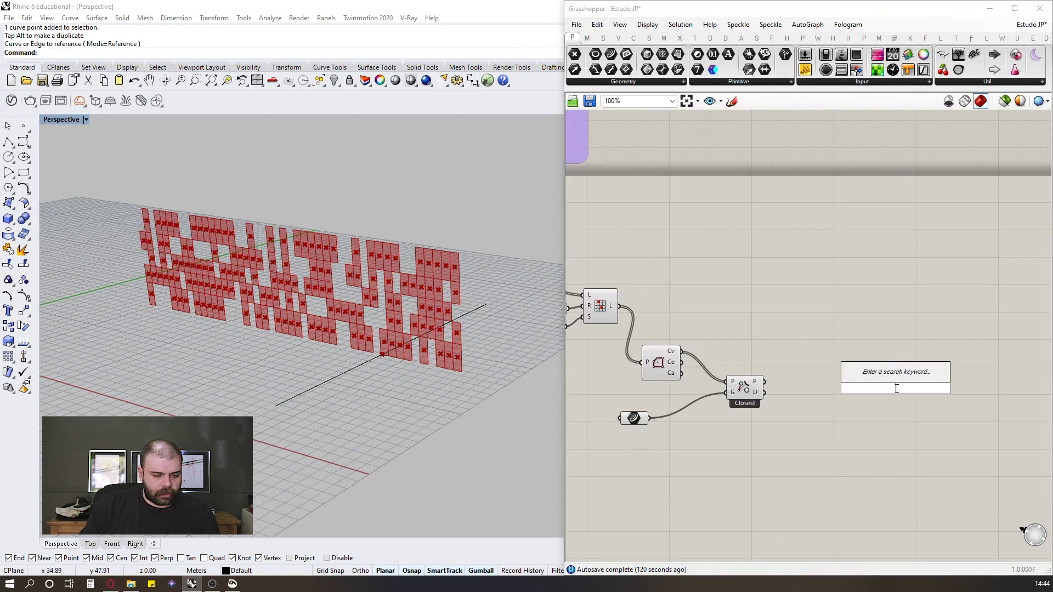
text(larger)
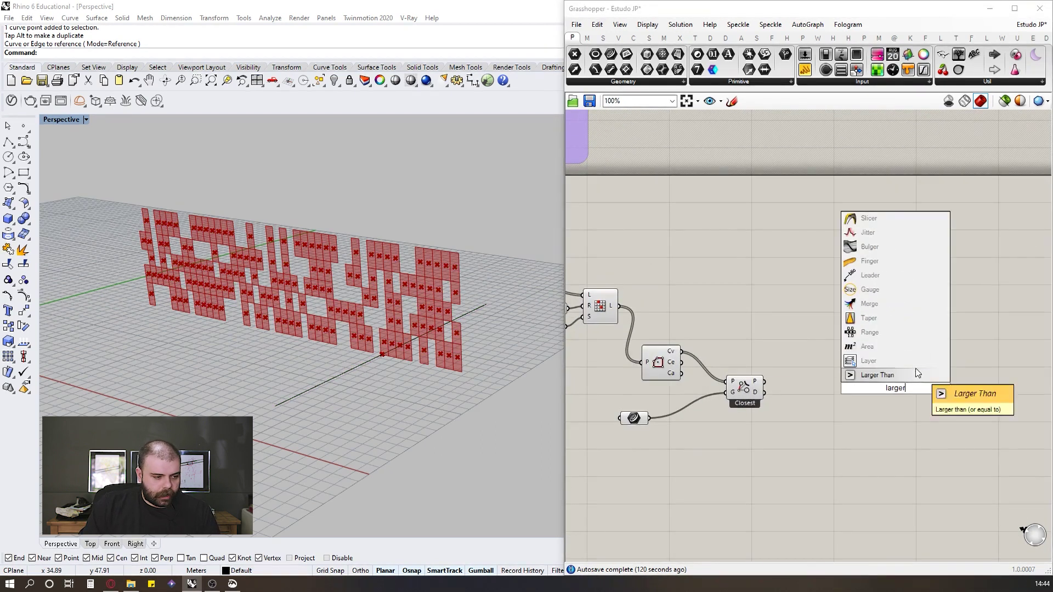
click(911, 379)
drag(912, 391, 897, 423)
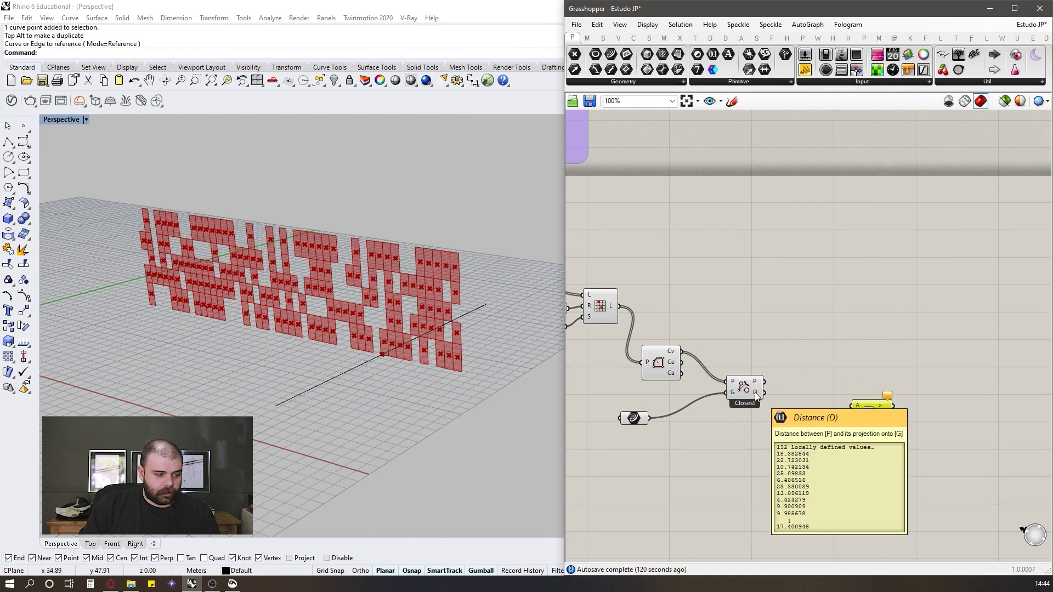
drag(763, 393, 851, 406)
Step: Add a 0 to 100 number slider, connect it to Larger Than's B input and set it to 52
double_click(754, 449)
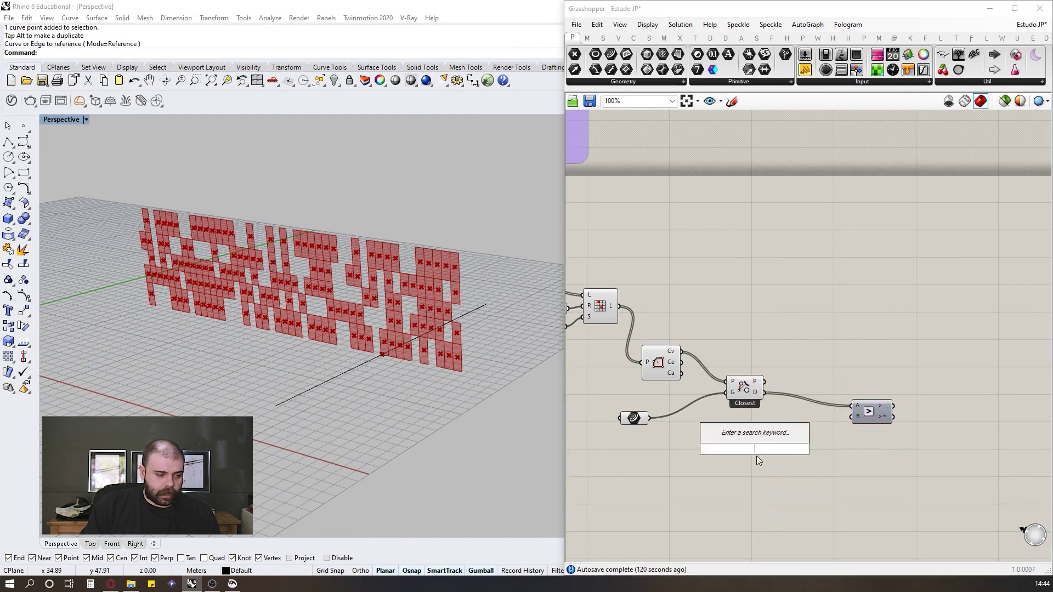
text(0<100)
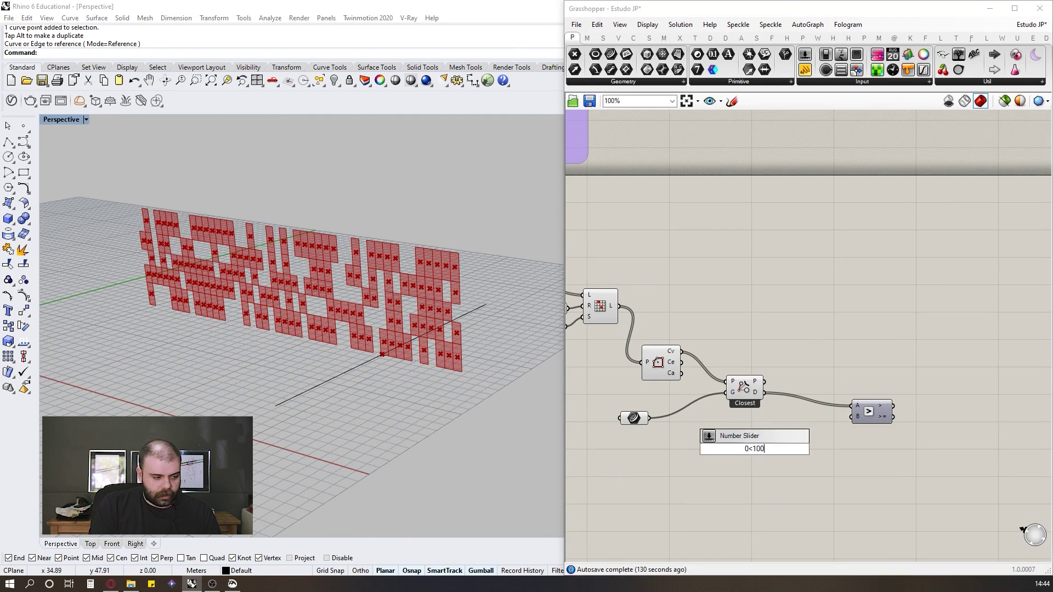
key(Return)
drag(802, 449, 852, 417)
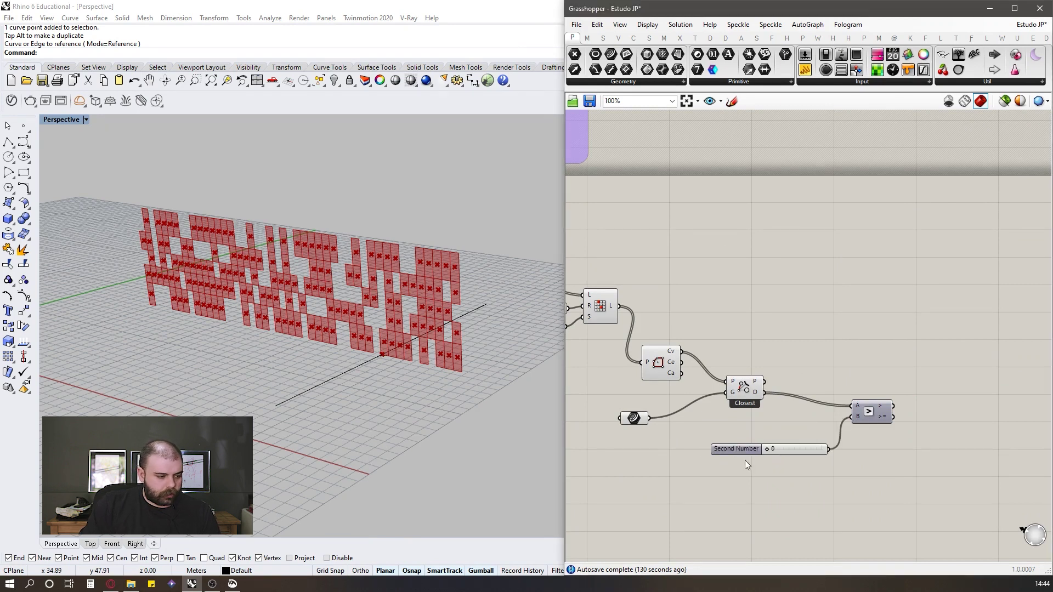
drag(802, 449, 758, 464)
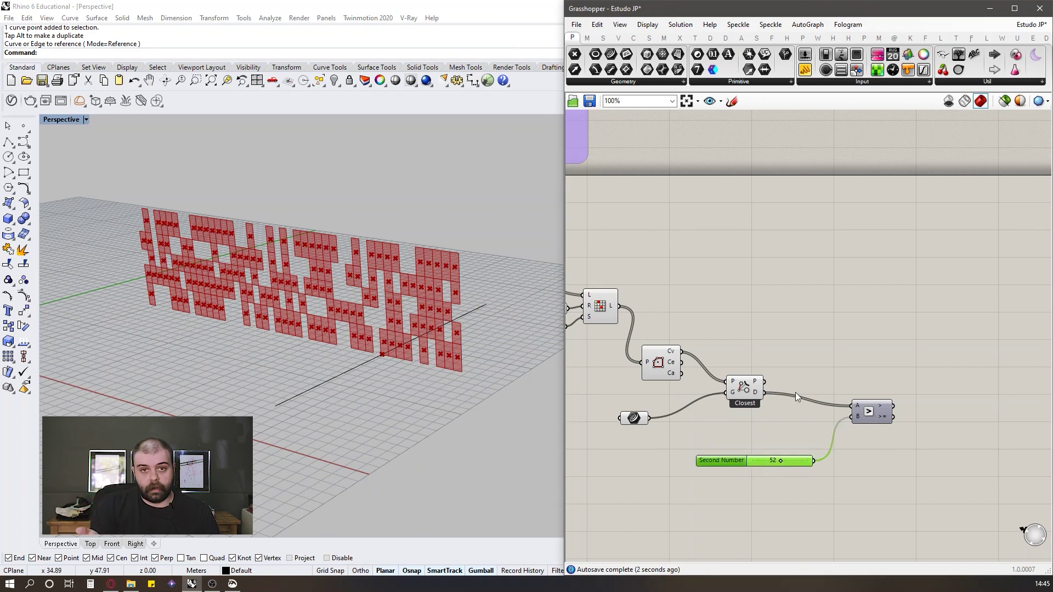
Step: Add a Dispatch component, using the reduced panels as its list L and the Larger Than result as its pattern P
double_click(921, 354)
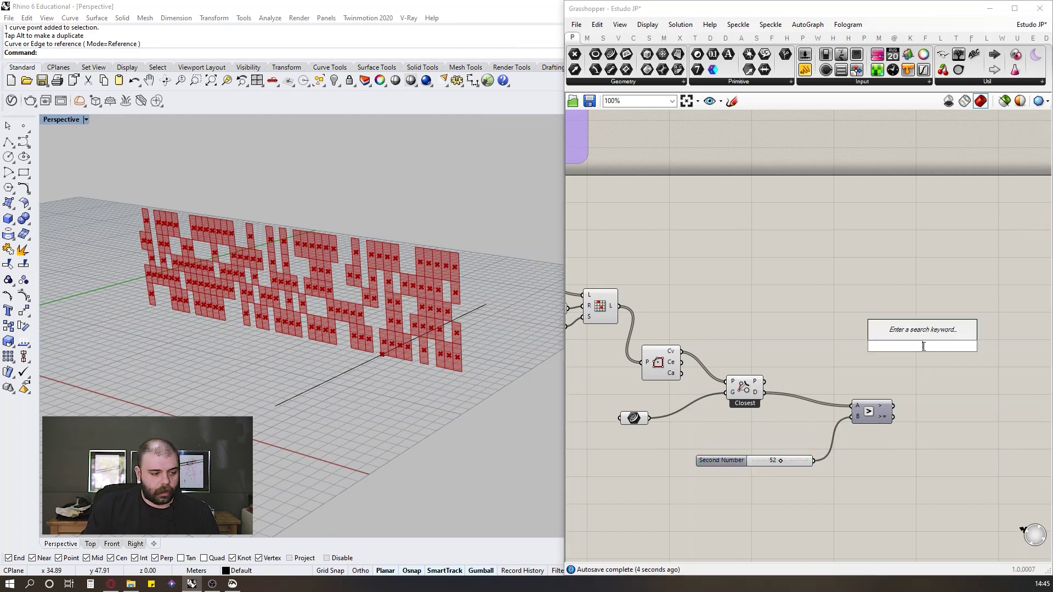
text(dispa)
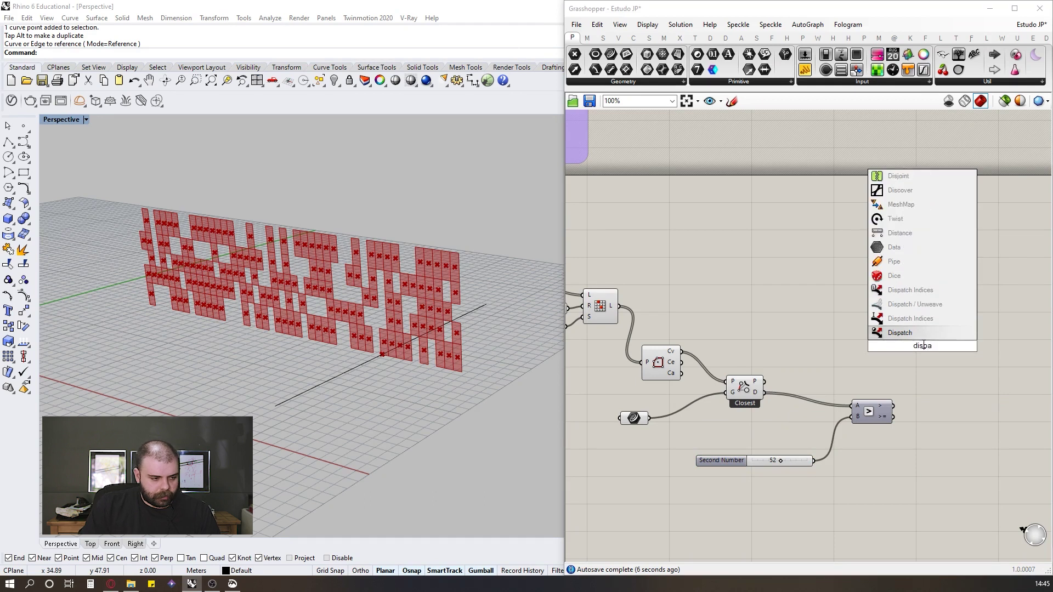
key(Return)
drag(624, 310, 904, 352)
key(ctrl+z)
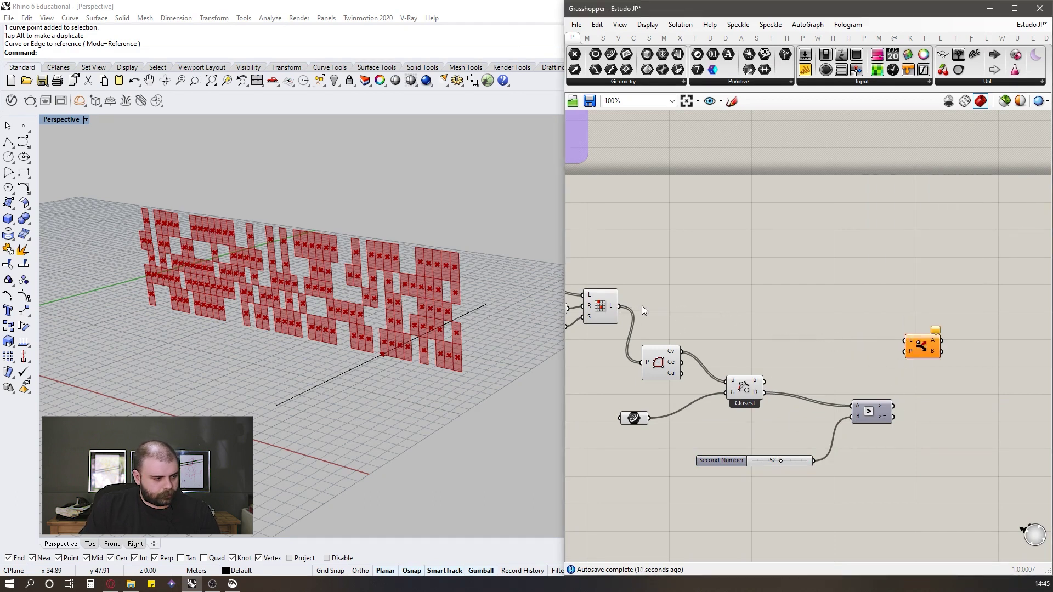
drag(623, 313, 906, 341)
drag(894, 406, 906, 351)
Step: Turn off the preview of the polygon center, pull point and comparison components feeding Dispatch
click(921, 346)
scroll(906, 297, down, 4)
drag(837, 374, 768, 284)
middle_click(767, 283)
click(804, 255)
scroll(877, 363, up, 4)
click(842, 301)
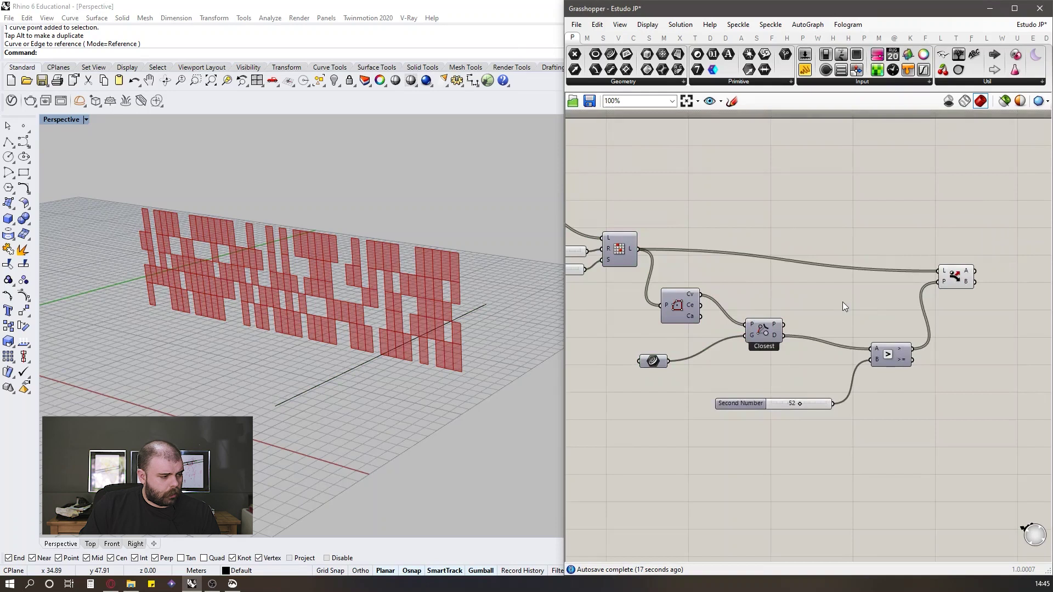
Step: Set the threshold slider feeding Larger Than's B input to 100
scroll(806, 400, up, 1)
scroll(798, 403, up, 2)
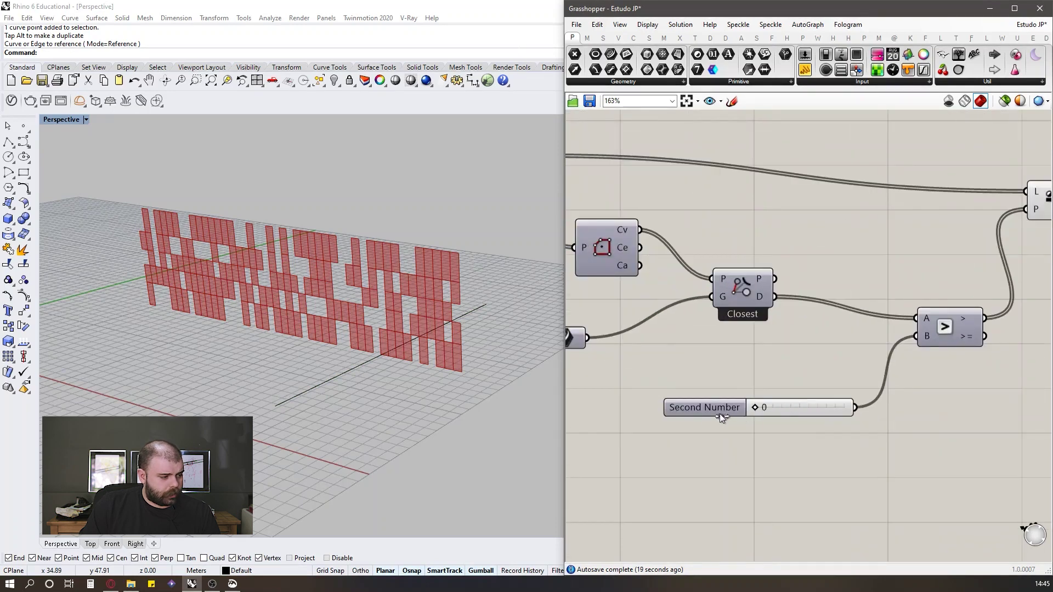
drag(754, 410, 843, 405)
scroll(779, 384, down, 3)
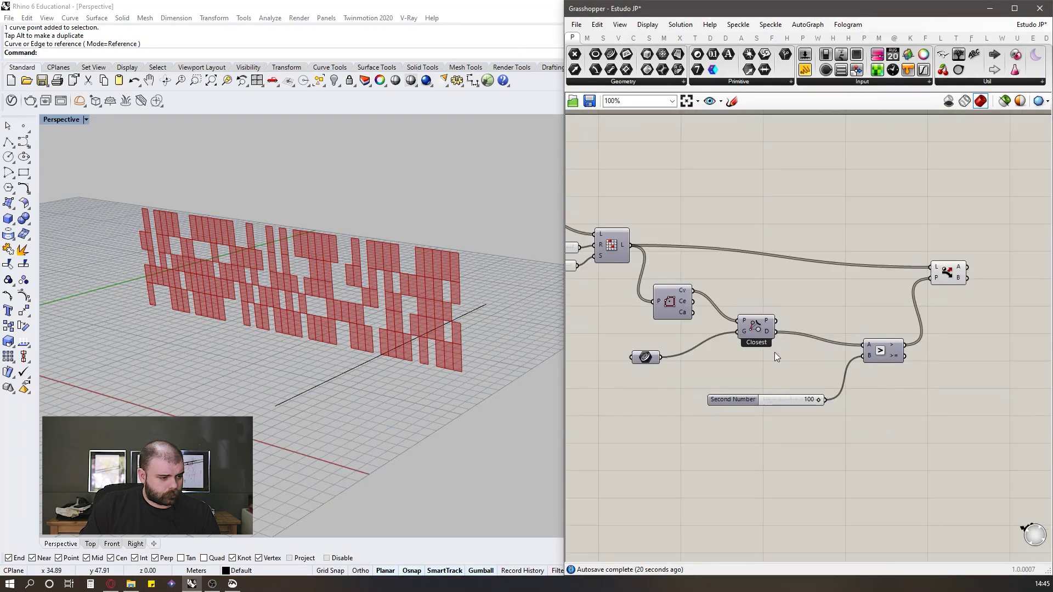
mouse_move(768, 333)
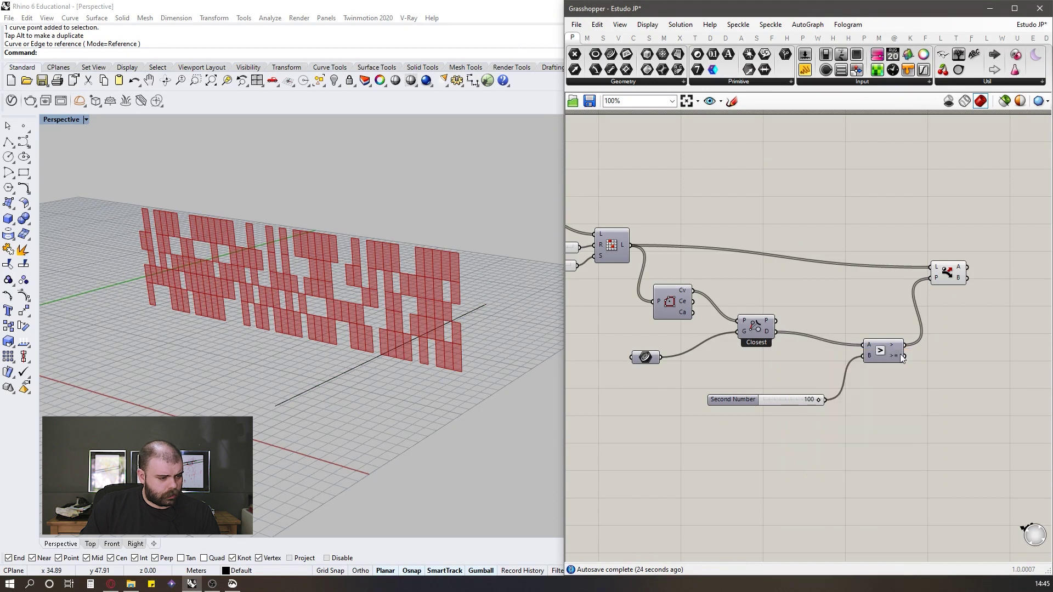
Step: Add a Smaller Than component and wire it to compare the Pull Point distances with the slider and drive Dispatch's pattern
scroll(879, 351, up, 3)
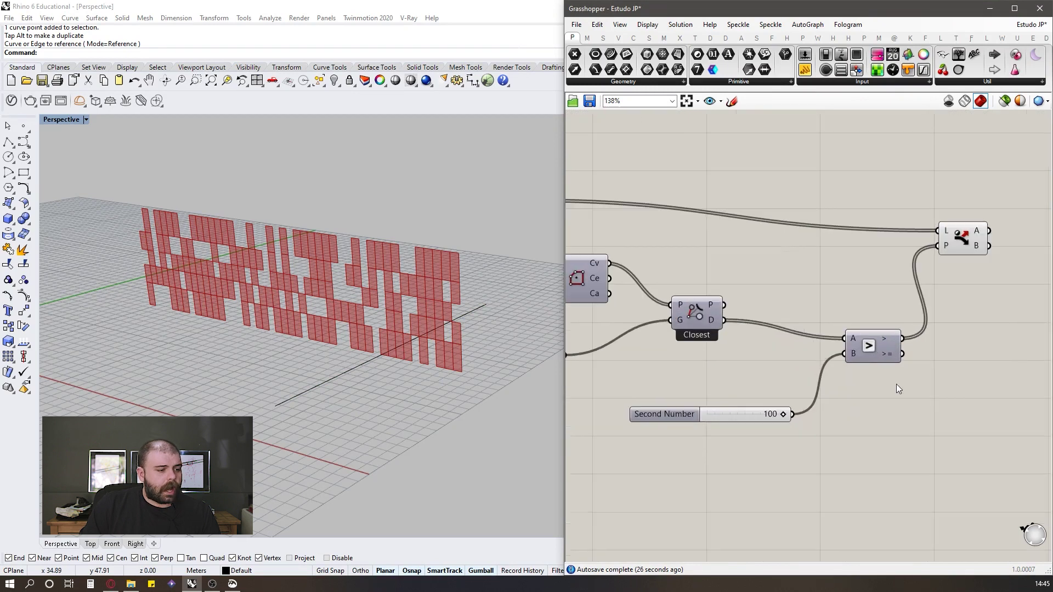
double_click(883, 414)
text(smaller)
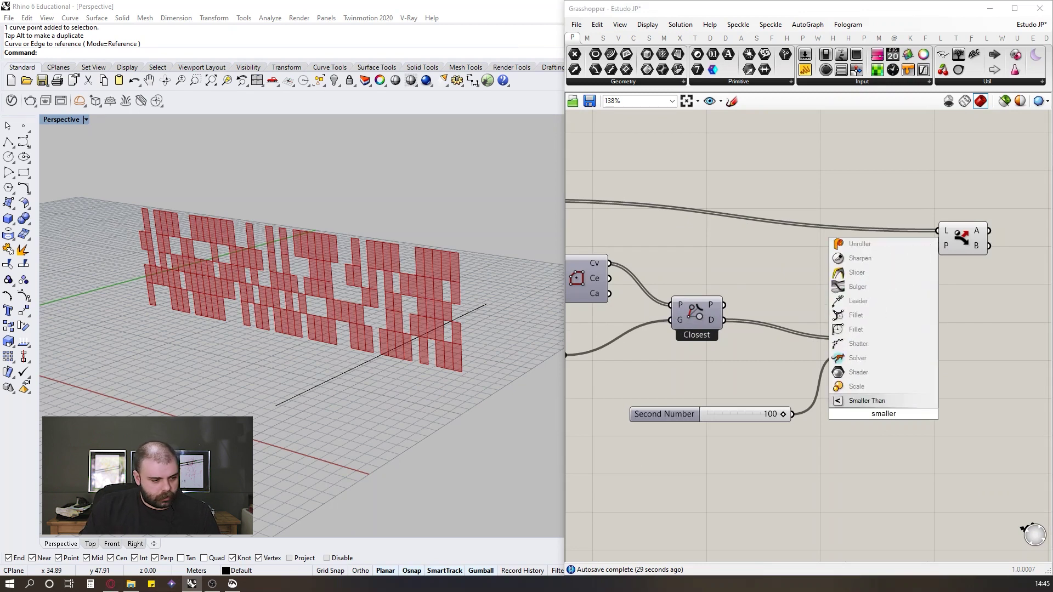
click(873, 400)
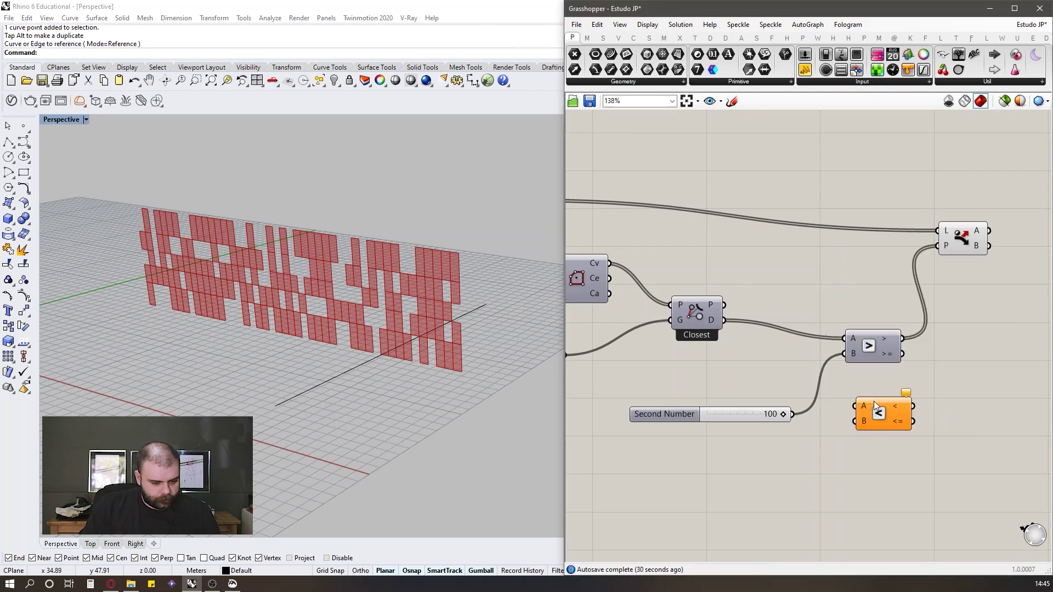
drag(722, 319, 850, 405)
drag(726, 324, 938, 245)
Step: Delete the Larger Than component, put Smaller Than in its place and set the threshold slider to 16
click(878, 348)
key(Delete)
drag(885, 419, 876, 334)
drag(782, 416, 723, 421)
click(739, 392)
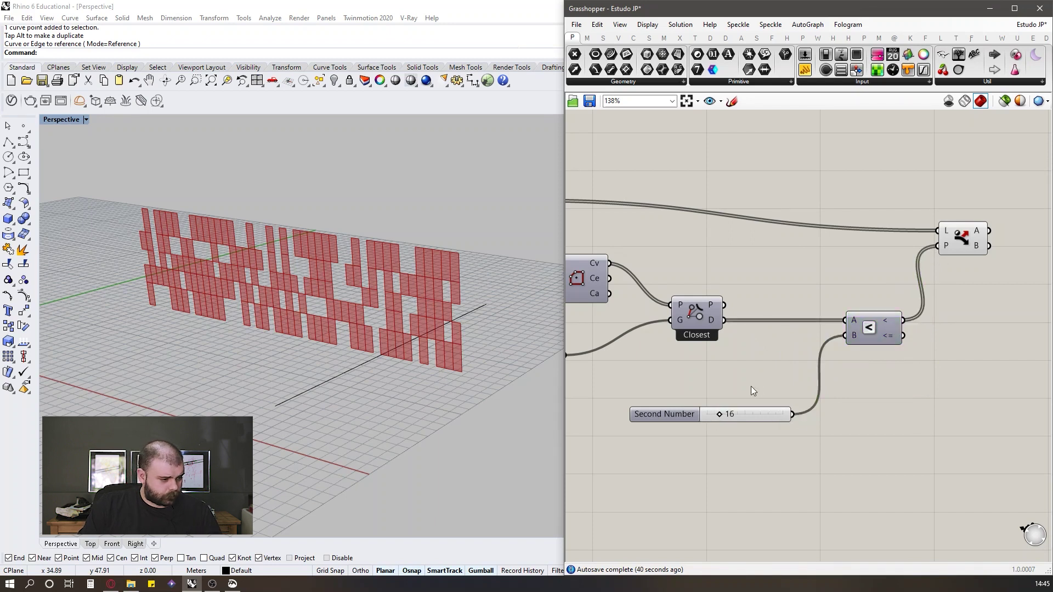
Step: Select the Dispatch component to examine its panels in the Rhino viewport
scroll(677, 379, down, 2)
right_drag(907, 286, 771, 328)
scroll(771, 327, up, 1)
click(749, 319)
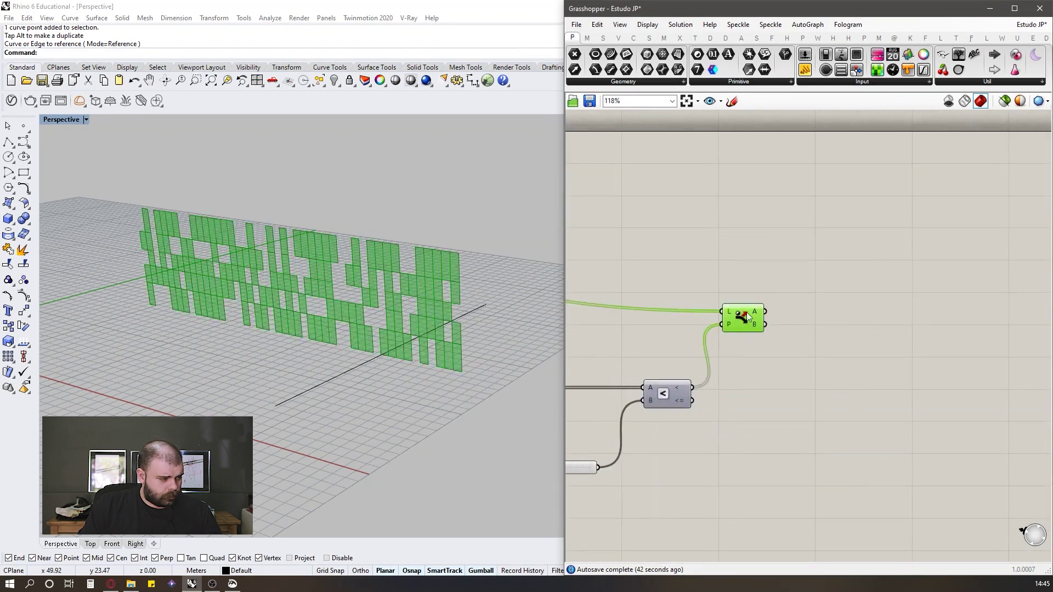
scroll(862, 323, down, 4)
click(827, 349)
scroll(771, 339, up, 4)
click(871, 297)
Step: Add a Surface parameter after Dispatch and connect Dispatch's A output to it
double_click(947, 282)
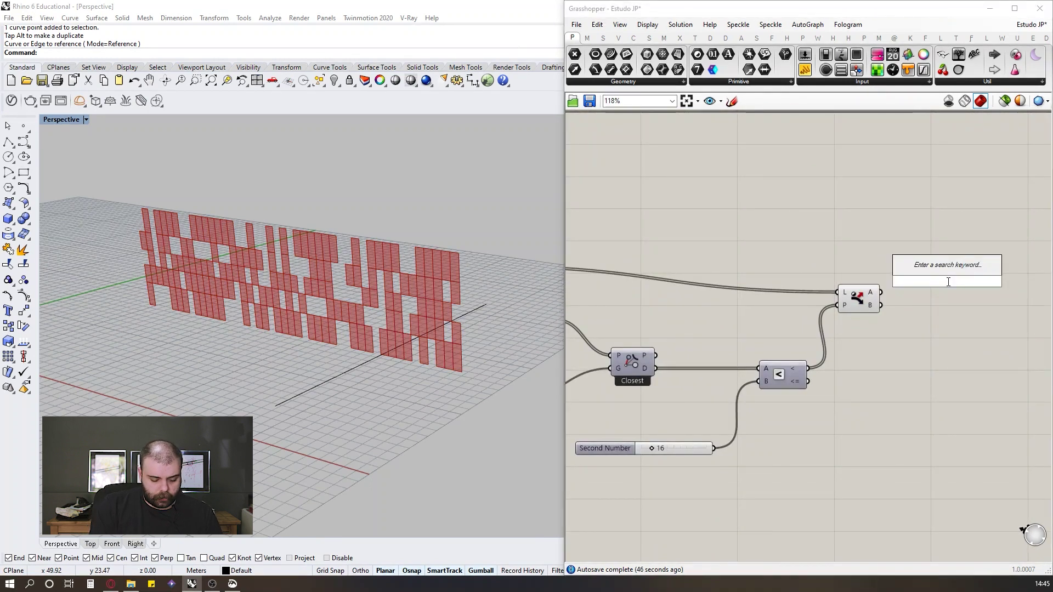
text(surf)
click(939, 270)
drag(854, 298, 952, 262)
drag(880, 298, 953, 297)
click(939, 258)
drag(880, 285, 945, 278)
Step: Set the distance threshold slider to 7 and turn off the Dispatch component's preview
scroll(691, 449, up, 3)
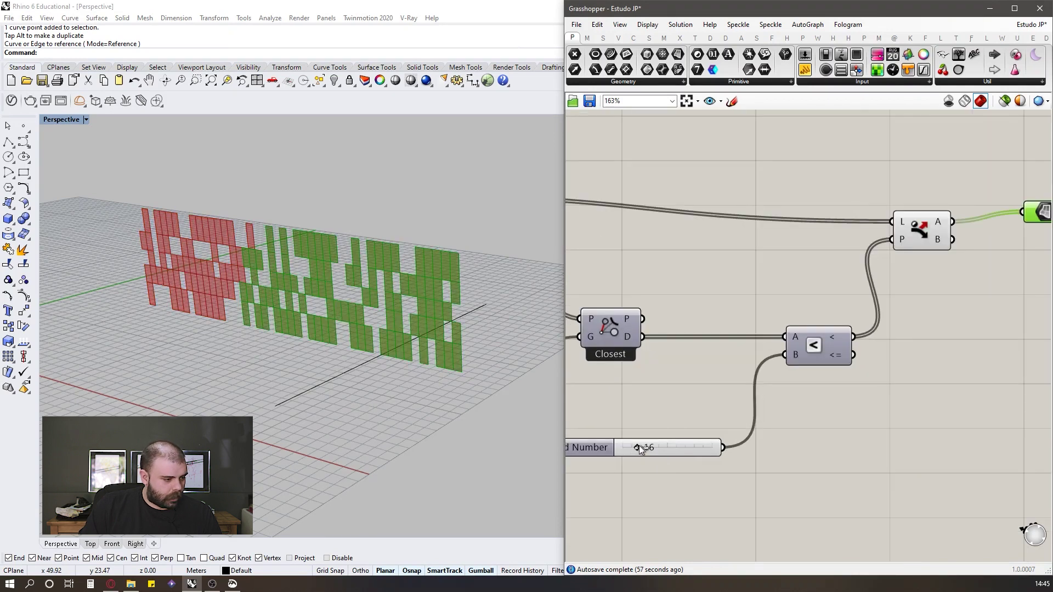
drag(634, 449, 628, 449)
scroll(773, 373, down, 4)
drag(851, 352, 792, 240)
middle_click(802, 260)
click(837, 224)
scroll(813, 351, up, 4)
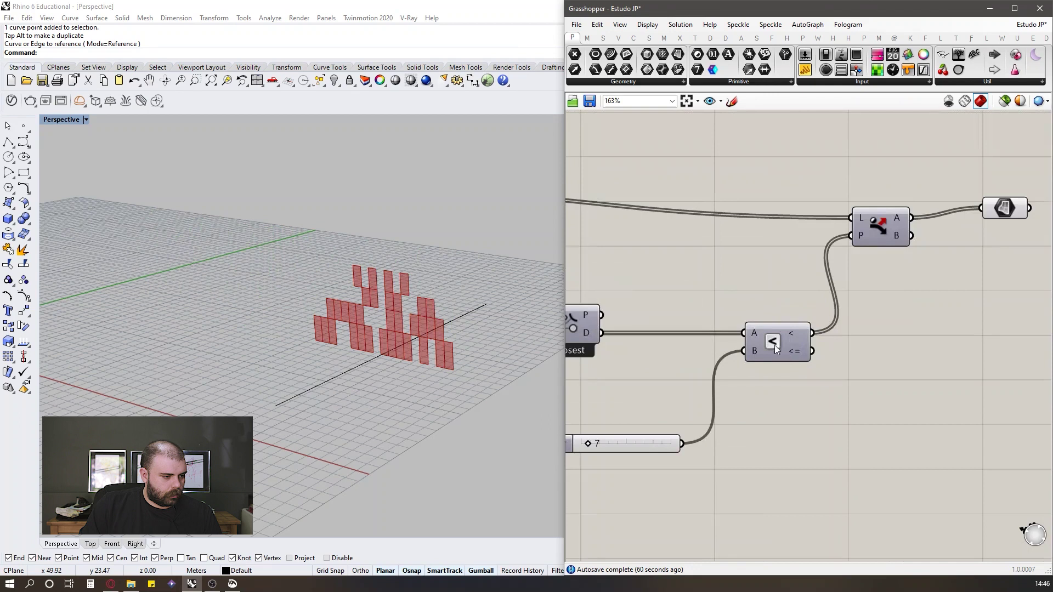
Step: Add a Larger Than component and connect Pull Point's distance output to A and the threshold slider to B
scroll(775, 344, down, 2)
double_click(795, 387)
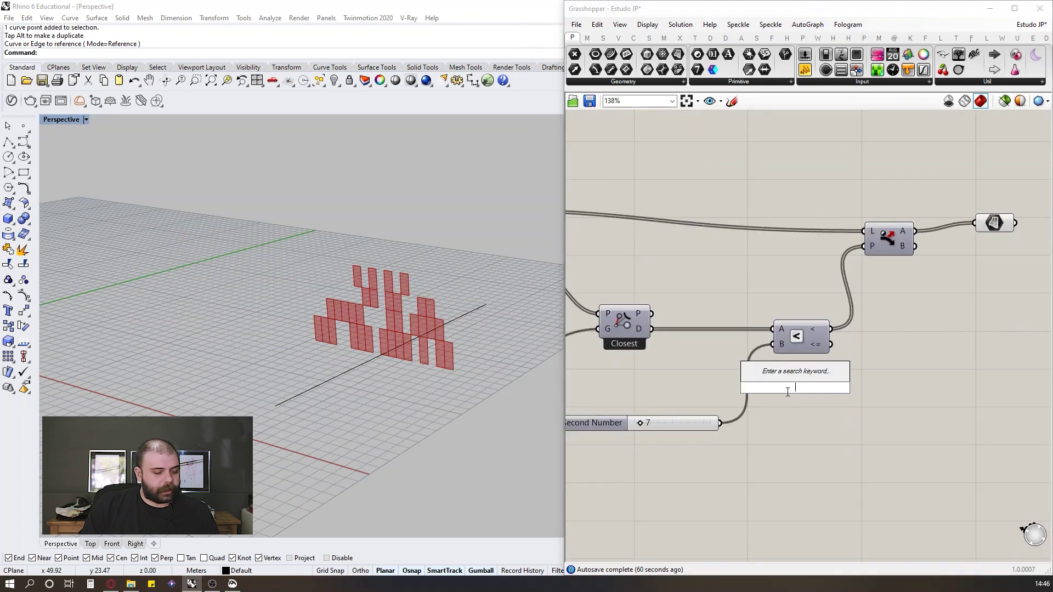
text(larger)
click(761, 380)
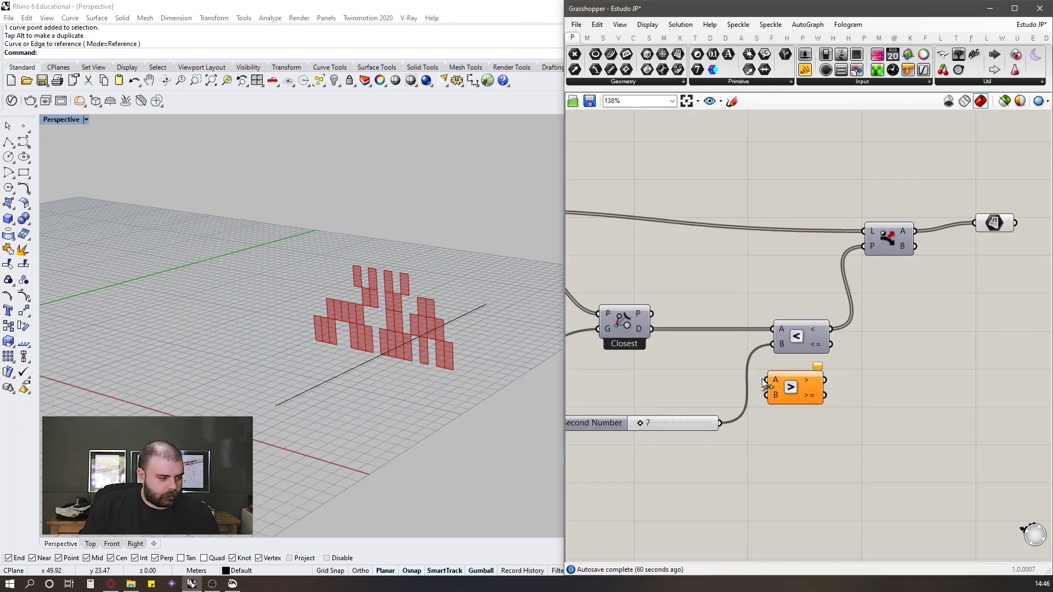
drag(799, 346, 798, 336)
drag(653, 329, 777, 379)
drag(720, 423, 778, 395)
Step: Connect the Larger Than result to Dispatch's P input and put the component in place of the deleted Smaller Than
click(839, 386)
drag(835, 379, 865, 246)
click(795, 327)
key(Delete)
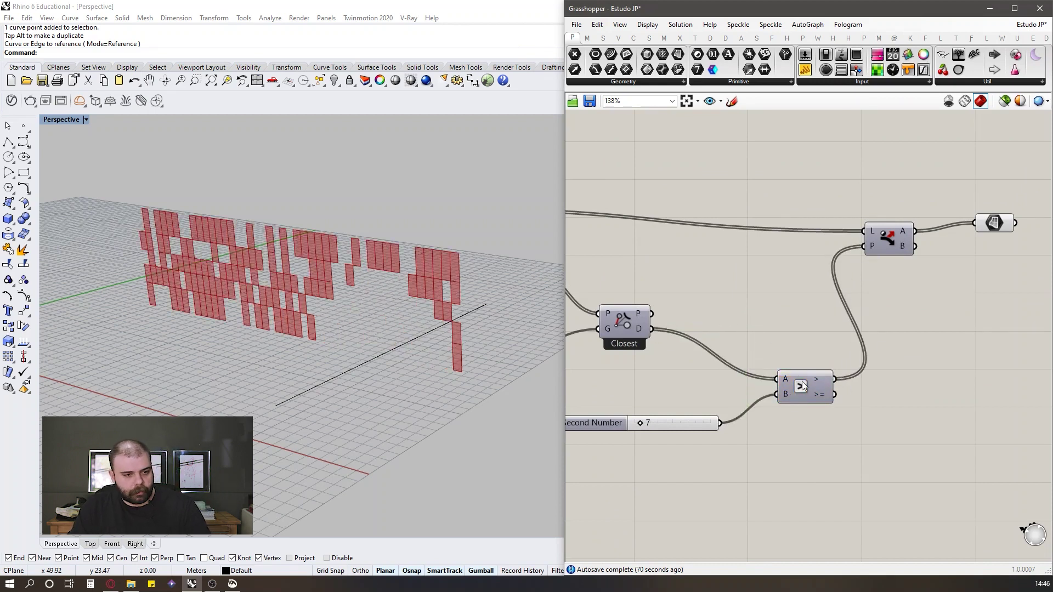
drag(801, 384, 794, 350)
click(788, 291)
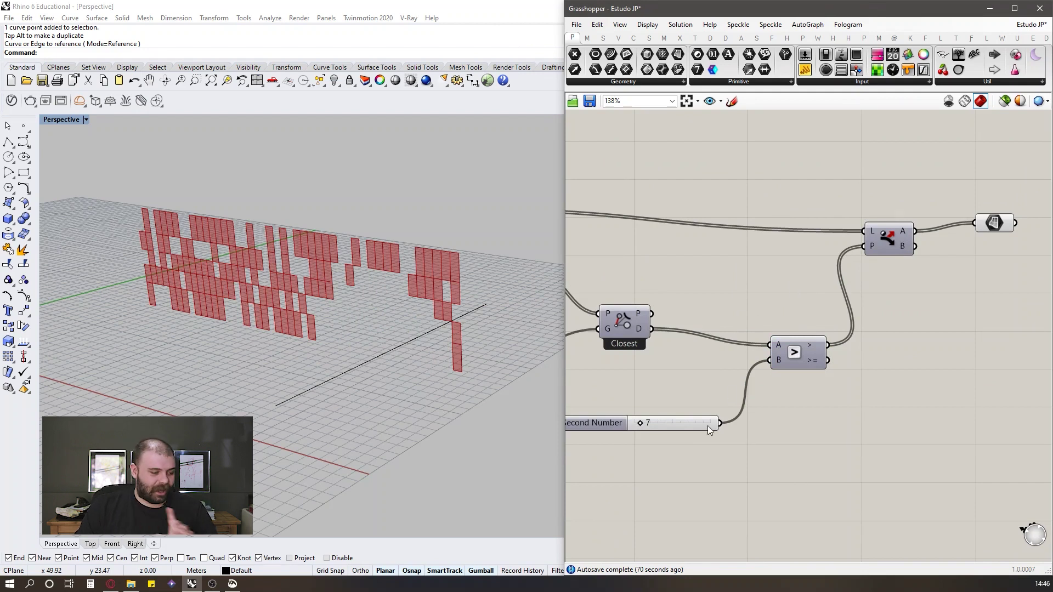
Step: Set the distance threshold slider to 6
scroll(632, 432, up, 3)
mouse_move(644, 422)
mouse_down()
mouse_move(653, 420)
mouse_move(643, 420)
mouse_up()
scroll(644, 420, down, 3)
click(819, 359)
Step: Move the reference line's Curve parameter closer to the Pull Point component
click(647, 336)
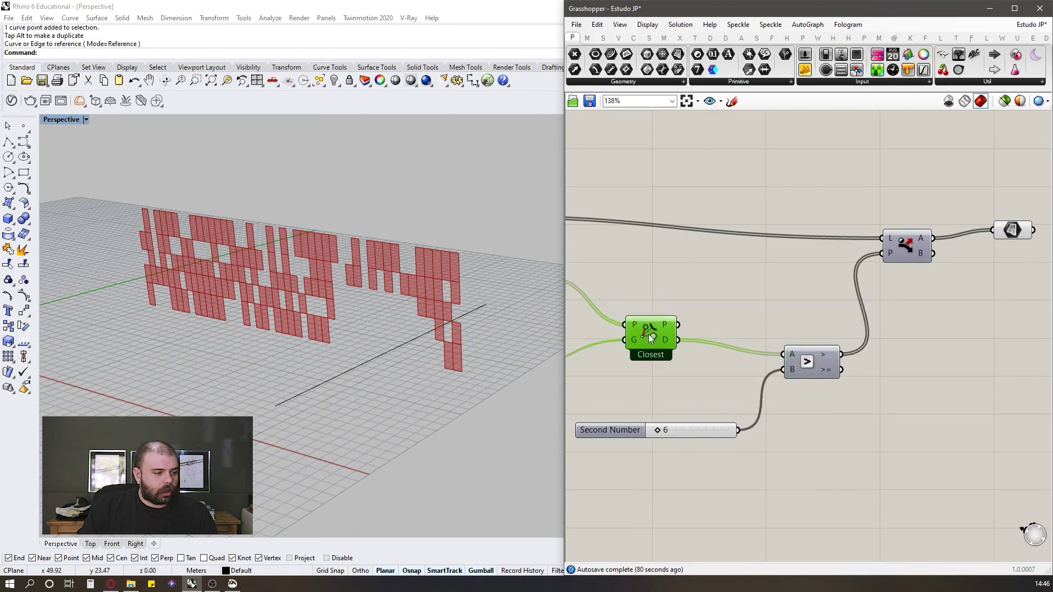
scroll(673, 325, down, 3)
scroll(768, 318, up, 3)
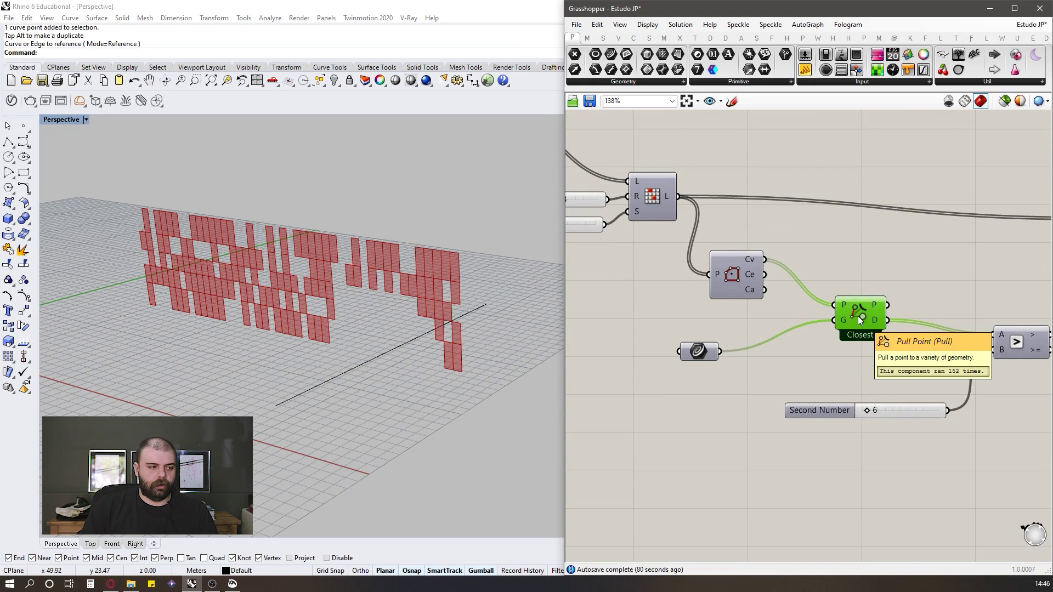
drag(702, 352, 744, 353)
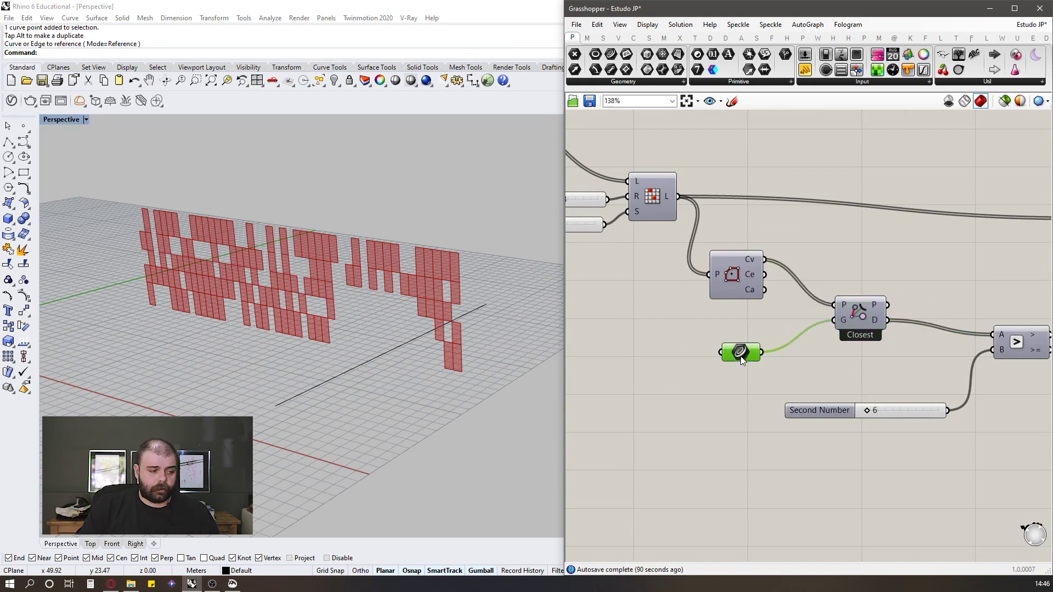
drag(851, 326, 786, 367)
click(680, 351)
scroll(678, 346, down, 6)
scroll(835, 327, up, 5)
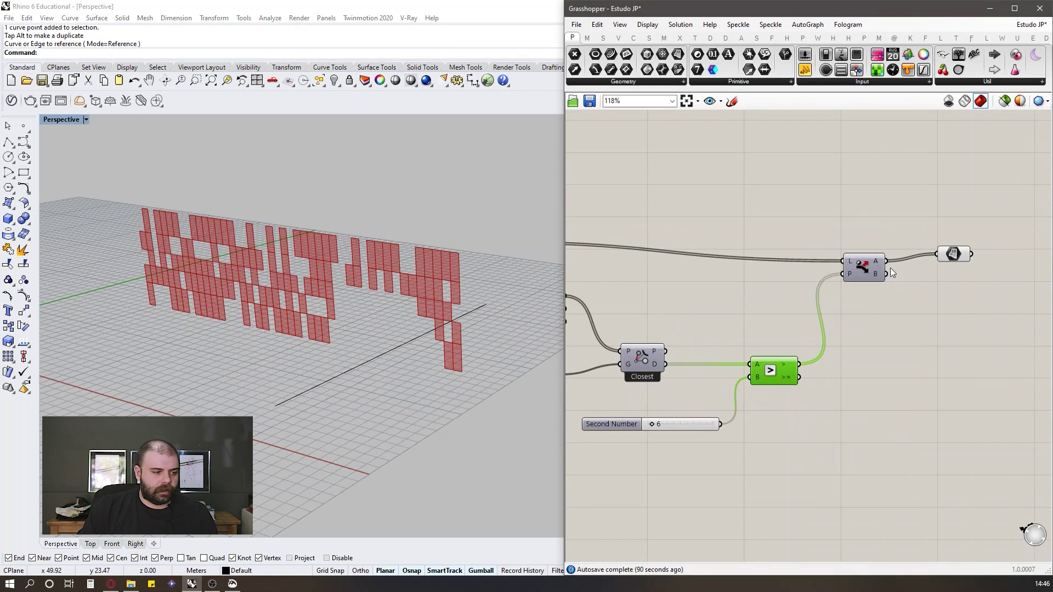
Step: Tidy the canvas by repositioning Dispatch and moving its Surface parameter close beside output A
drag(863, 268, 856, 253)
mouse_move(954, 255)
mouse_down()
mouse_move(949, 228)
mouse_move(953, 243)
mouse_up()
click(957, 253)
scroll(768, 371, down, 3)
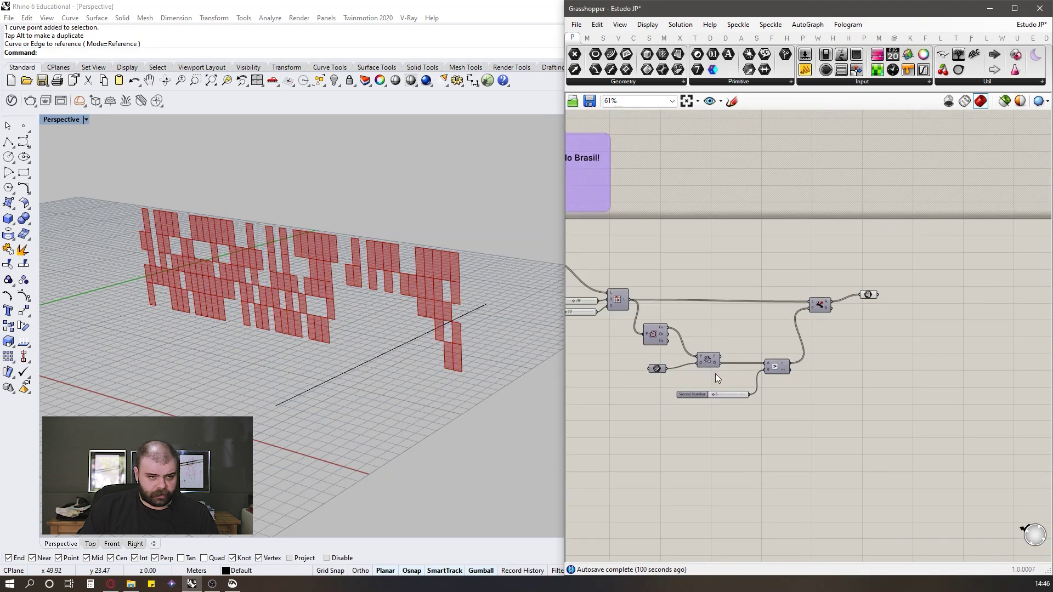
scroll(936, 336, up, 3)
drag(788, 317, 764, 319)
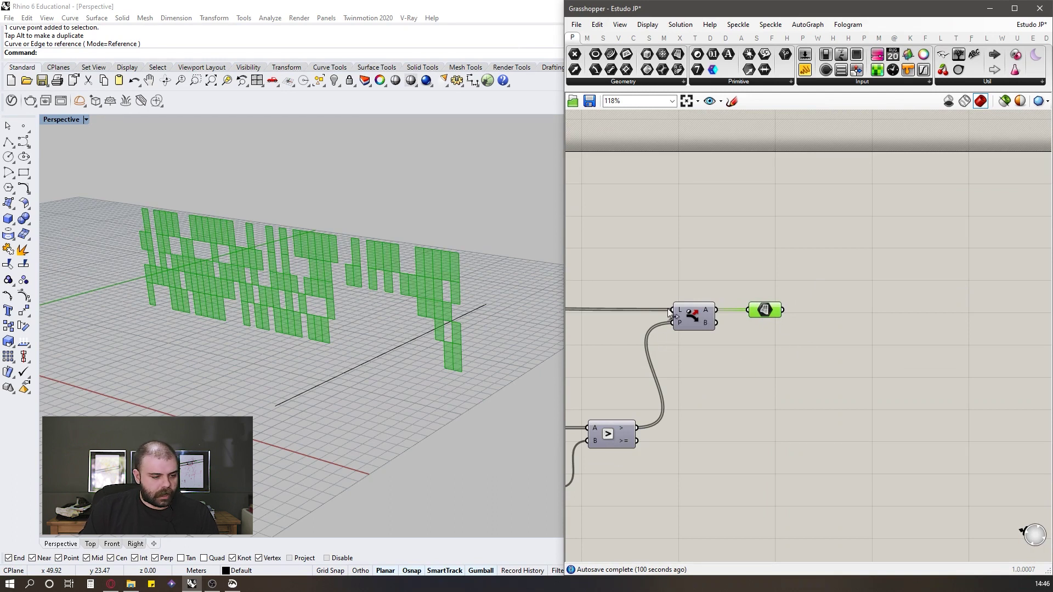
Step: Add an Edges from Directions component and connect the dispatched Surface parameter to its B input
right_drag(441, 288, 450, 261)
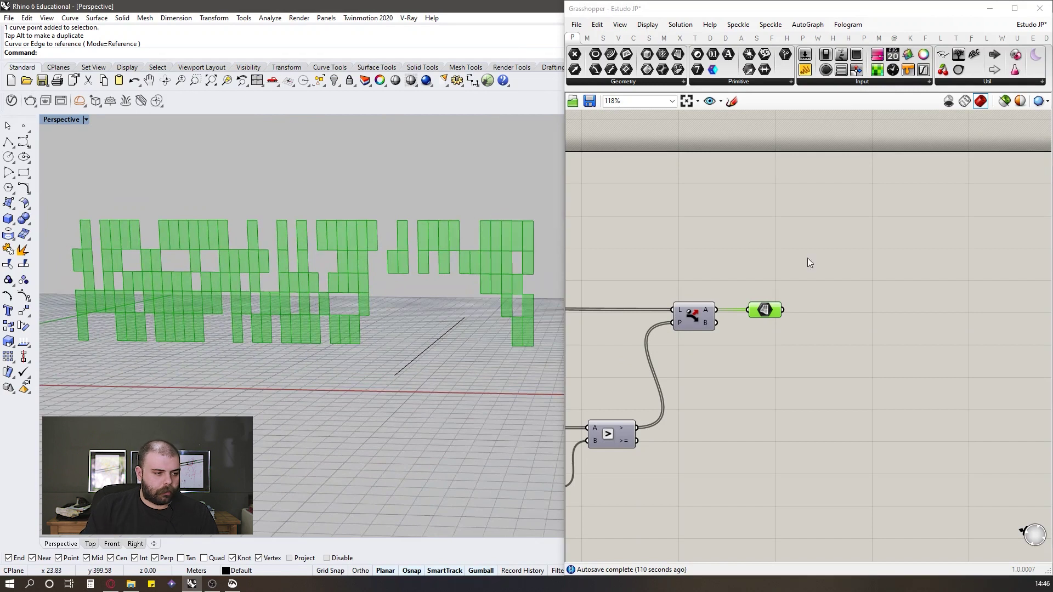
double_click(829, 271)
text(edge)
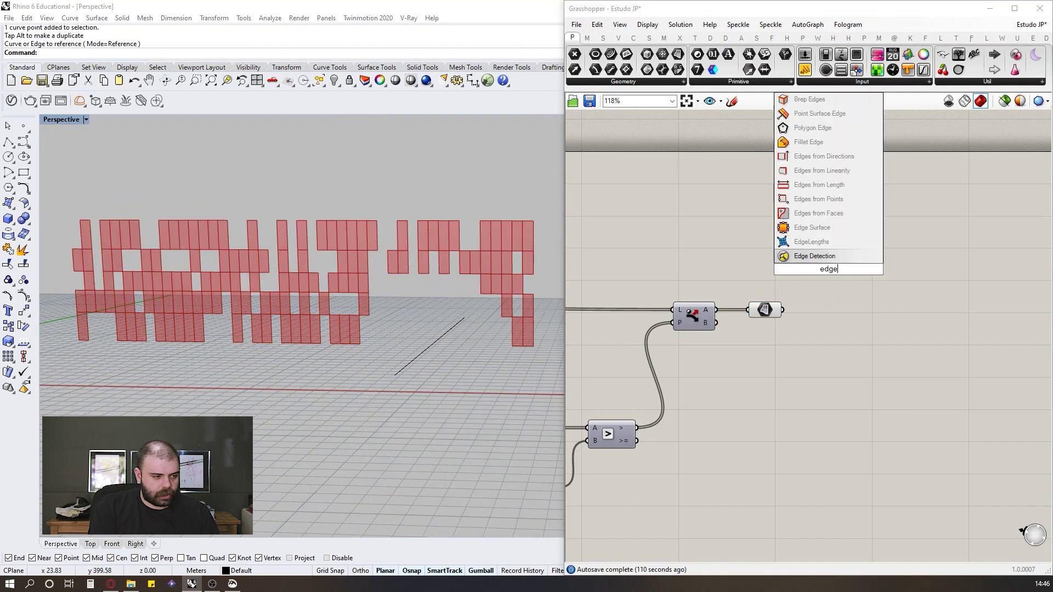
text( from drie)
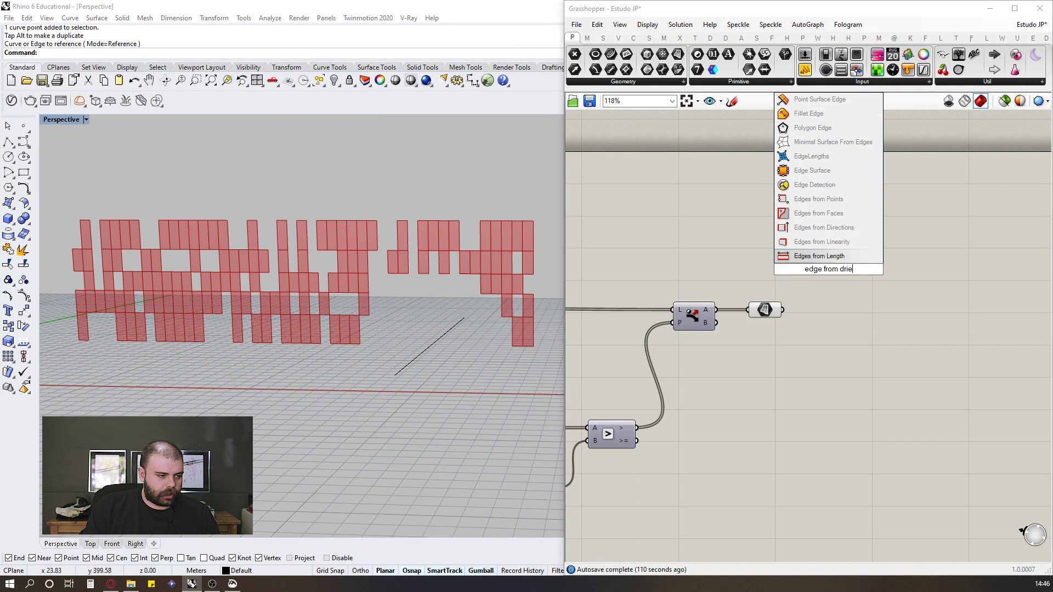
click(838, 226)
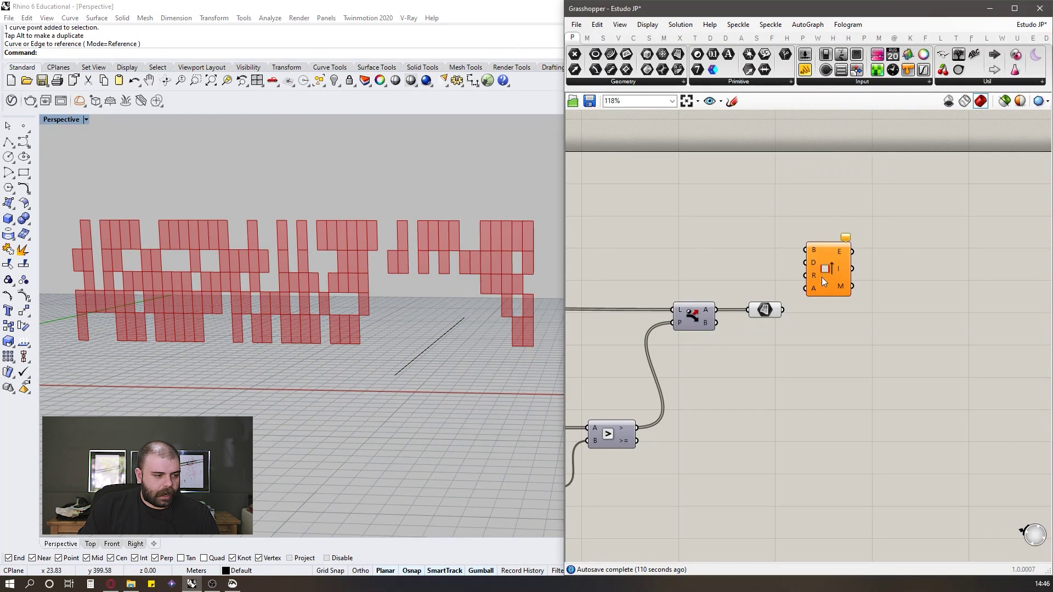
click(831, 305)
scroll(861, 252, up, 3)
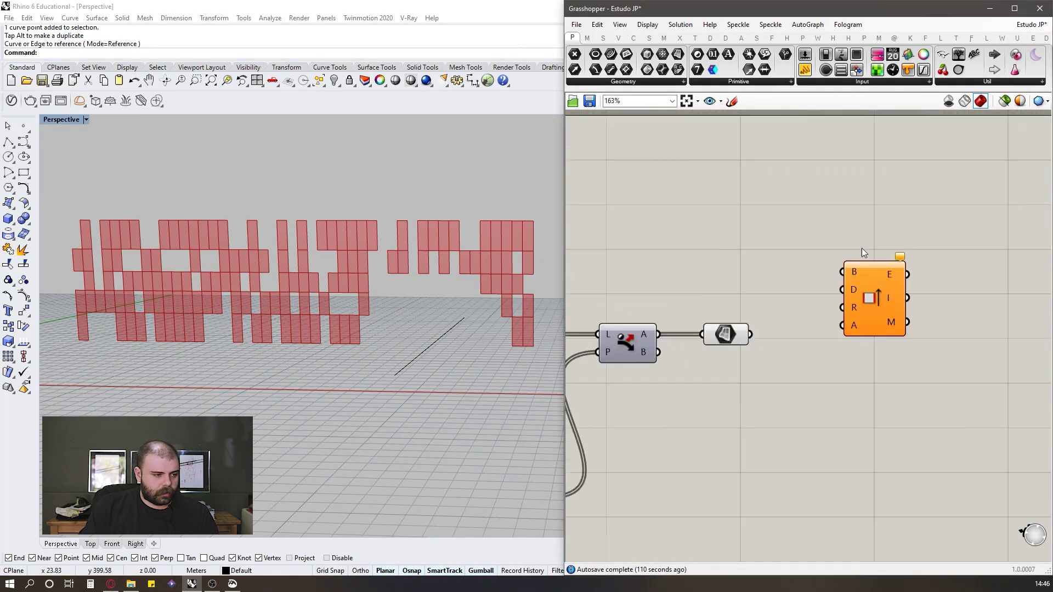
drag(719, 356, 913, 347)
click(877, 298)
scroll(856, 315, down, 2)
Step: Add a Unit Z vector and connect it to the D input of Edges from Directions
double_click(768, 335)
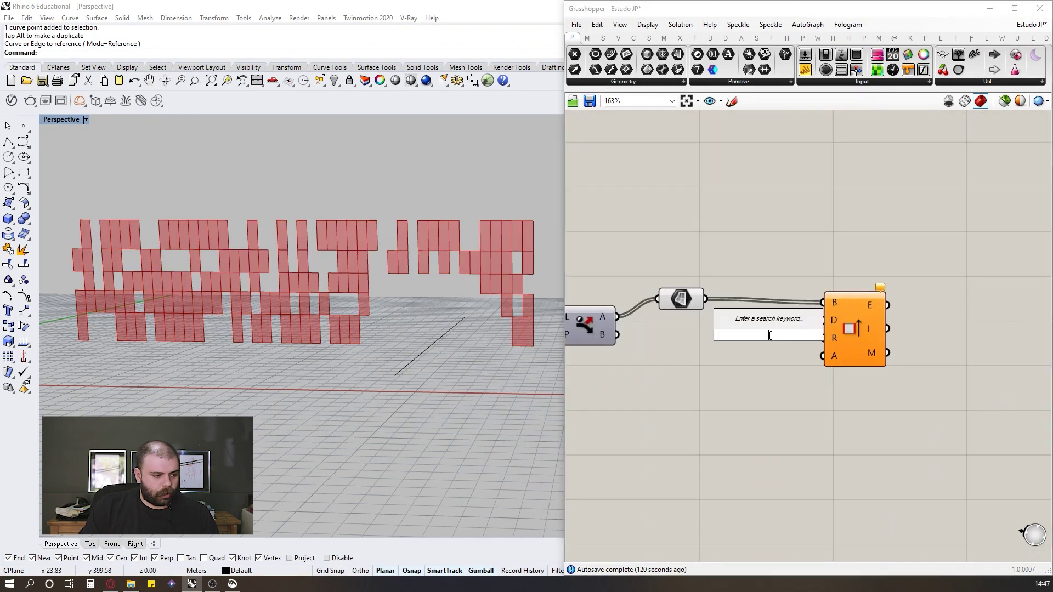
text(z)
click(759, 326)
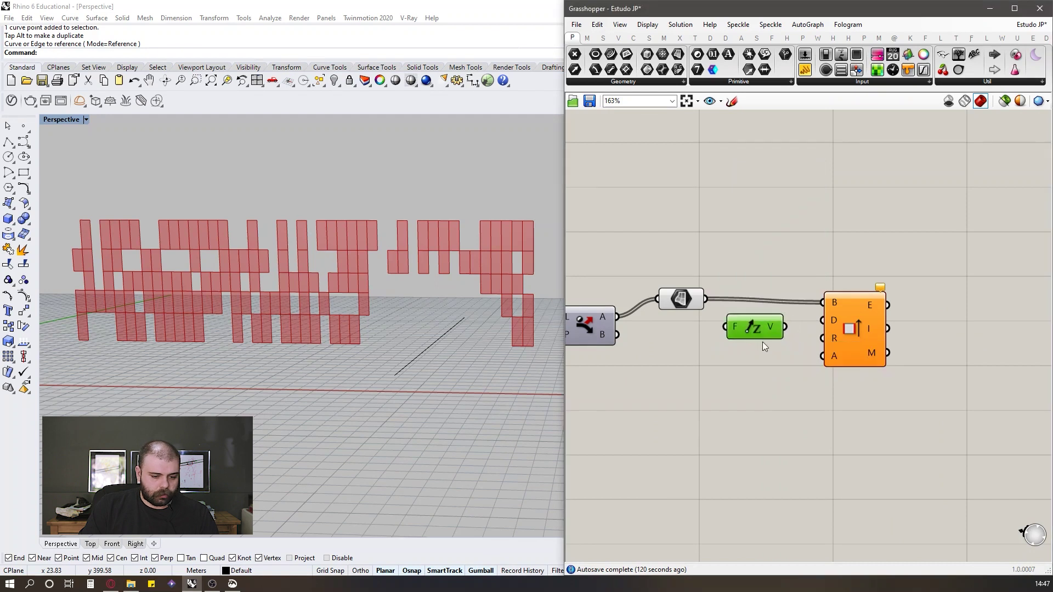
drag(765, 329, 822, 320)
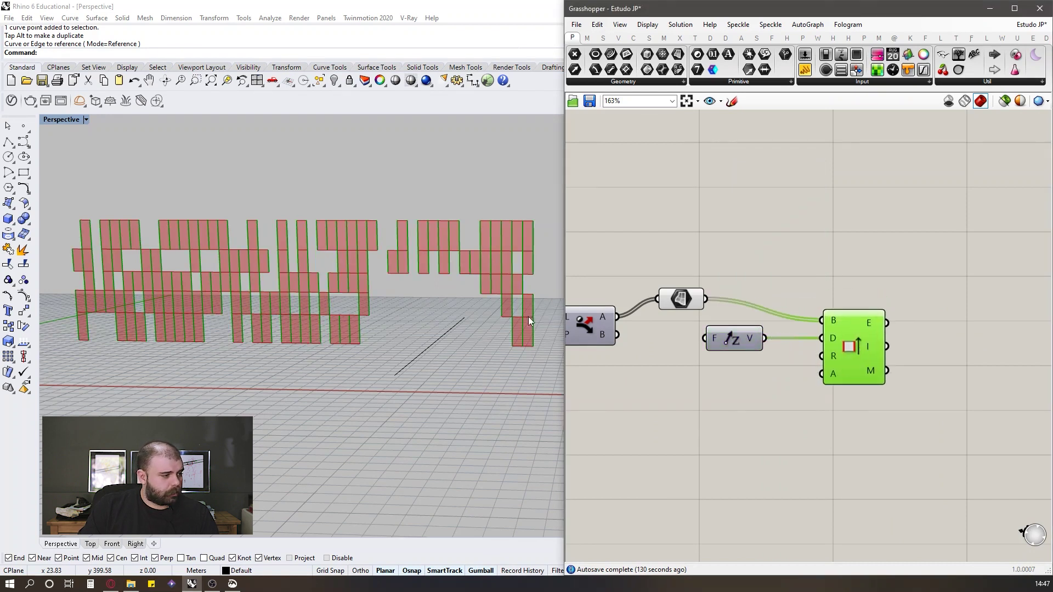
scroll(349, 229, up, 3)
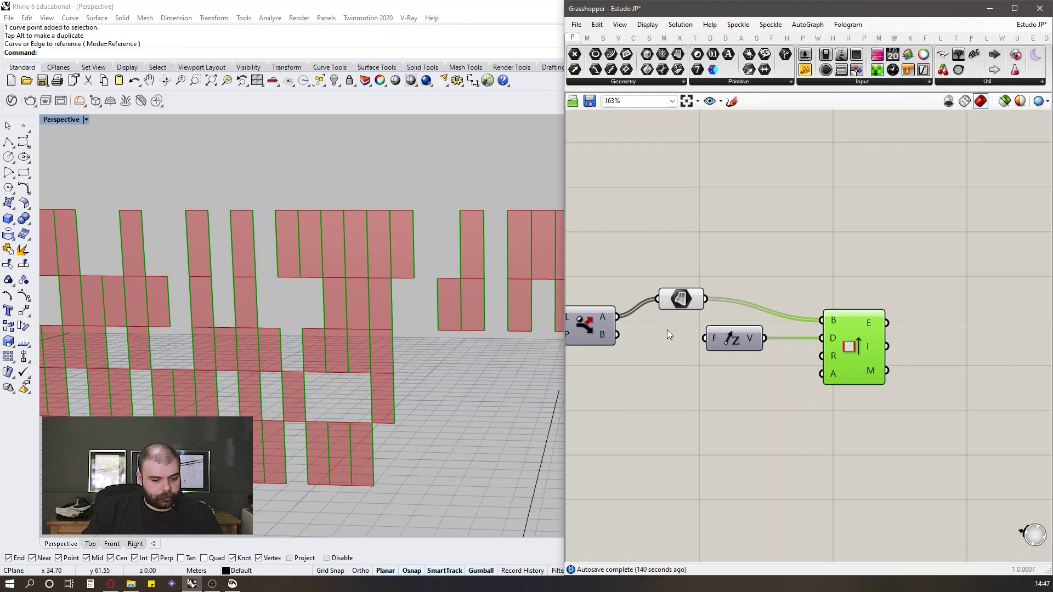
scroll(624, 333, down, 3)
scroll(640, 345, up, 2)
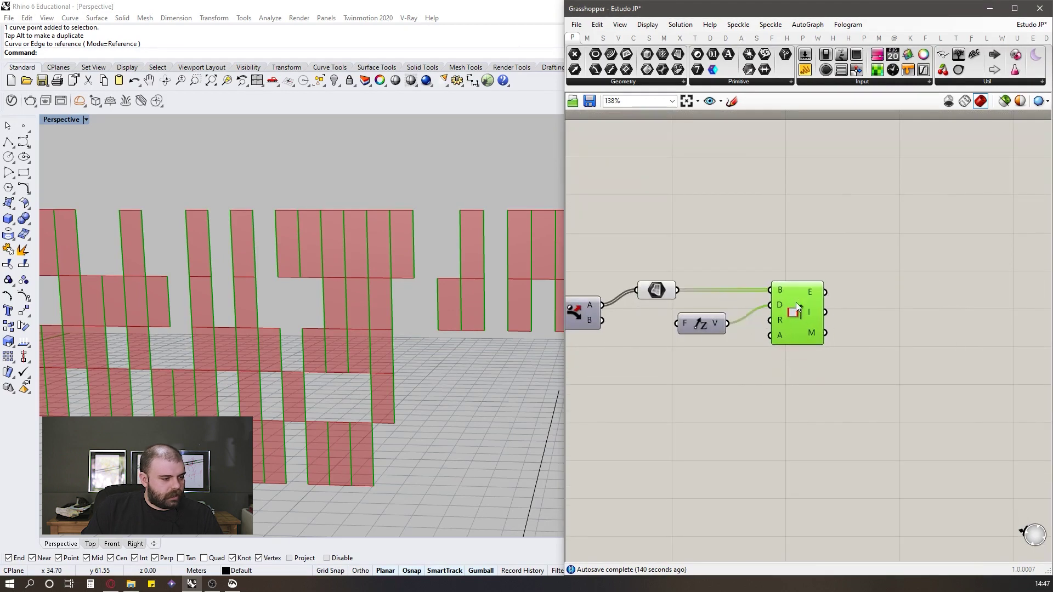
scroll(888, 284, down, 3)
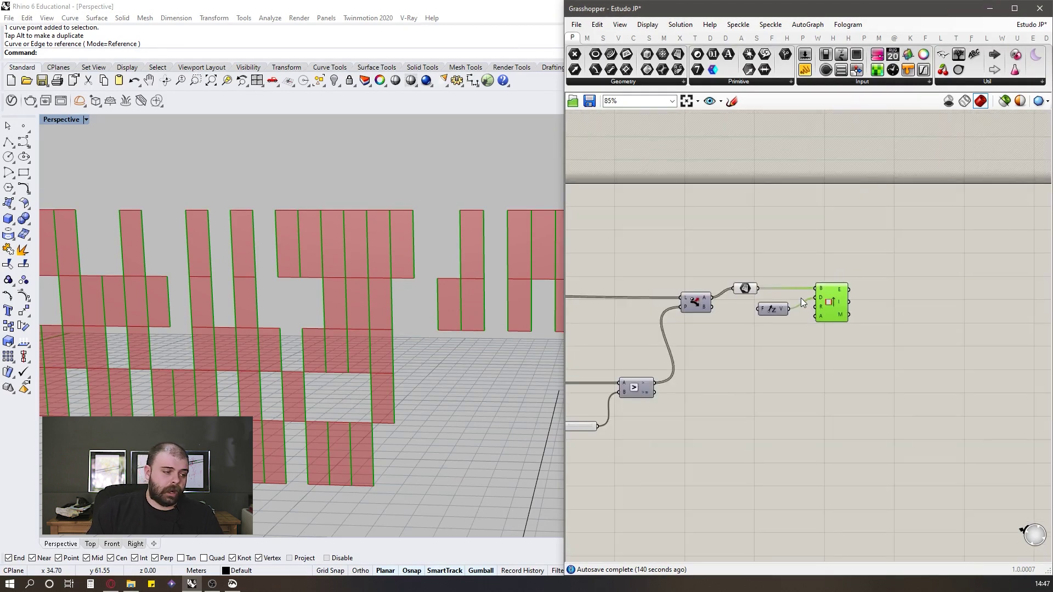
Step: Duplicate the Surface parameter, Unit Z and Edges from Directions components as a second branch from Dispatch's A output
drag(888, 371, 749, 356)
drag(851, 360, 751, 257)
key(ctrl+c)
key(ctrl+v)
click(771, 228)
Step: Replace the upper branch's Unit Z with a Unit X vector connected to the D input of Edges from Directions
scroll(783, 273, up, 3)
click(783, 281)
key(Delete)
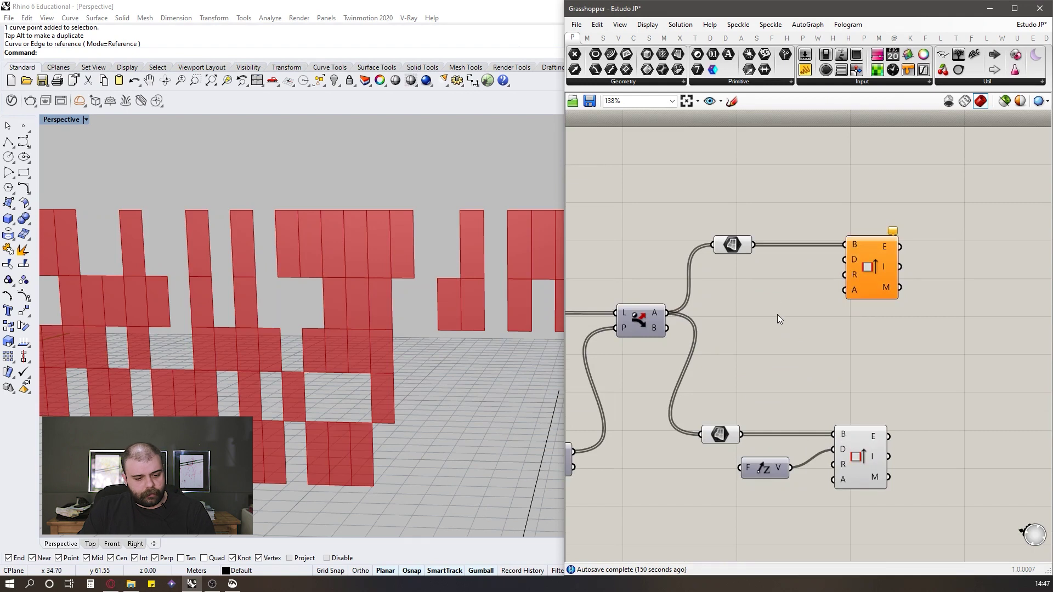
double_click(776, 323)
text(x)
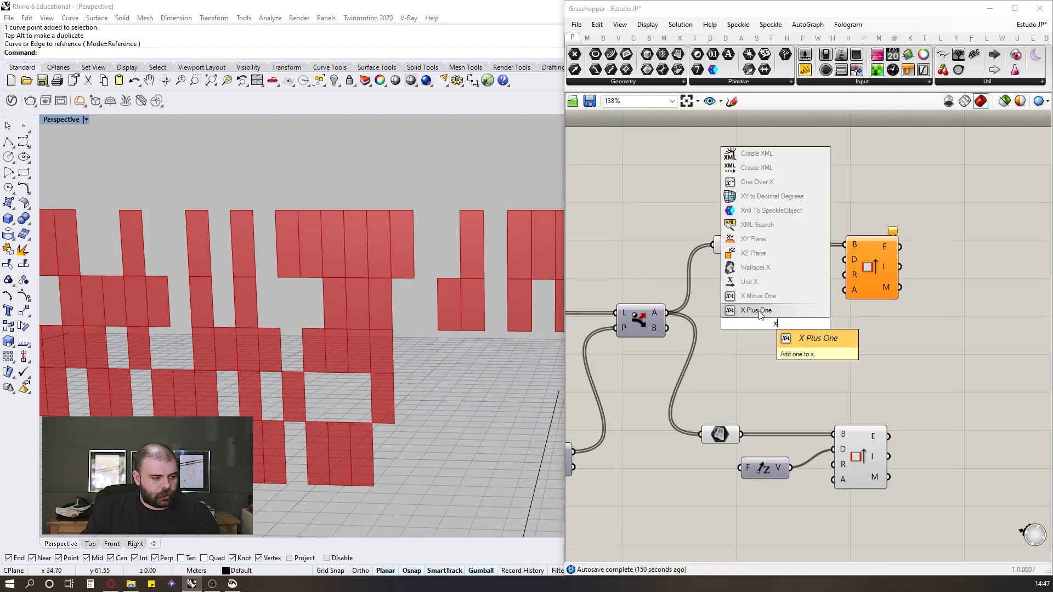
click(751, 283)
drag(774, 325, 854, 250)
click(807, 206)
Step: Select the two Edges from Directions components in turn to compare their extracted edges in the Rhino viewport
scroll(384, 329, down, 5)
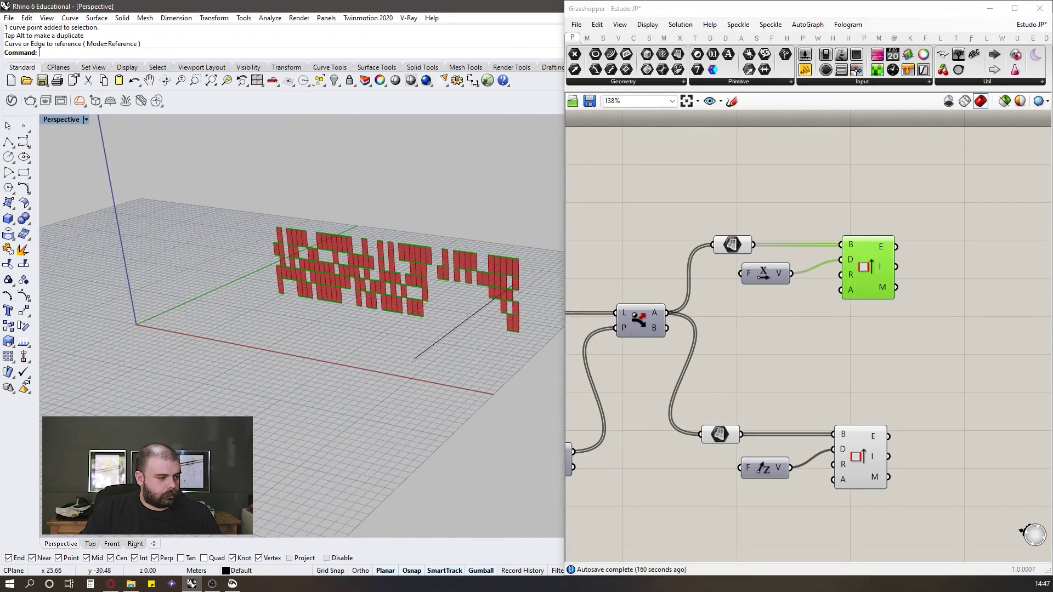
click(872, 452)
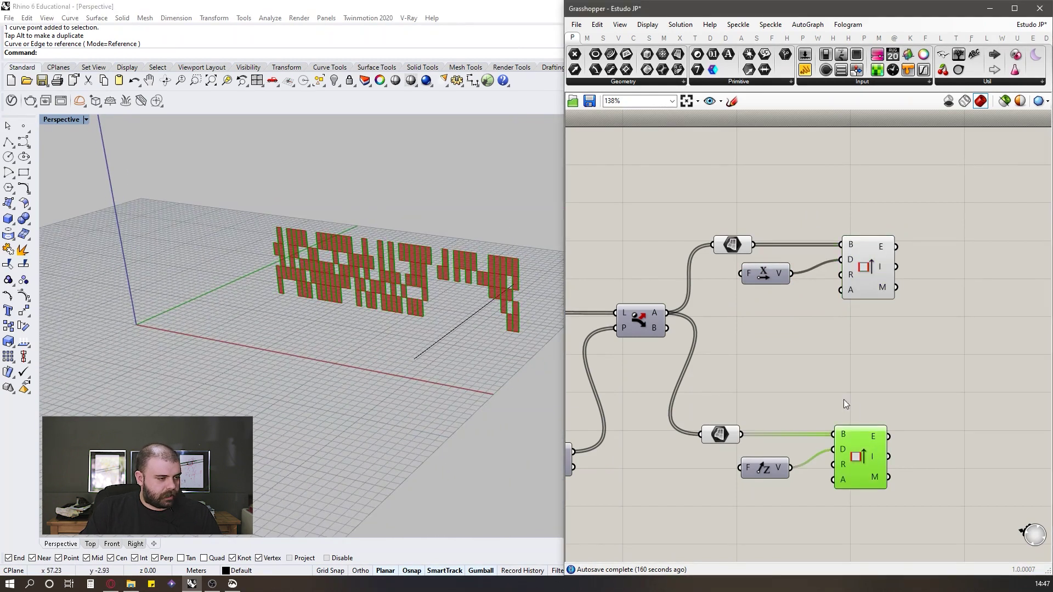
click(878, 266)
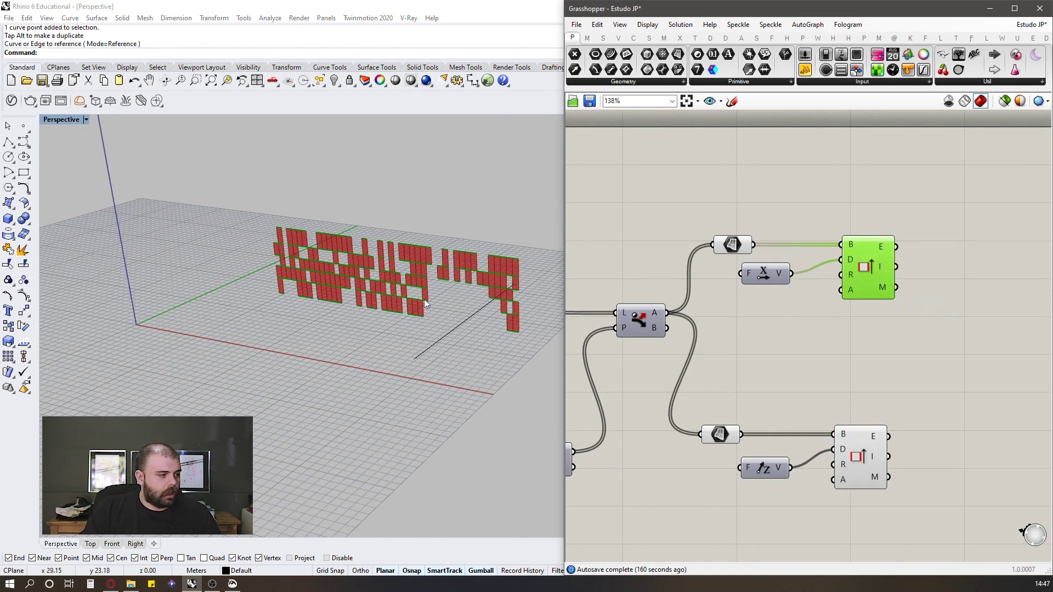
scroll(321, 242, up, 2)
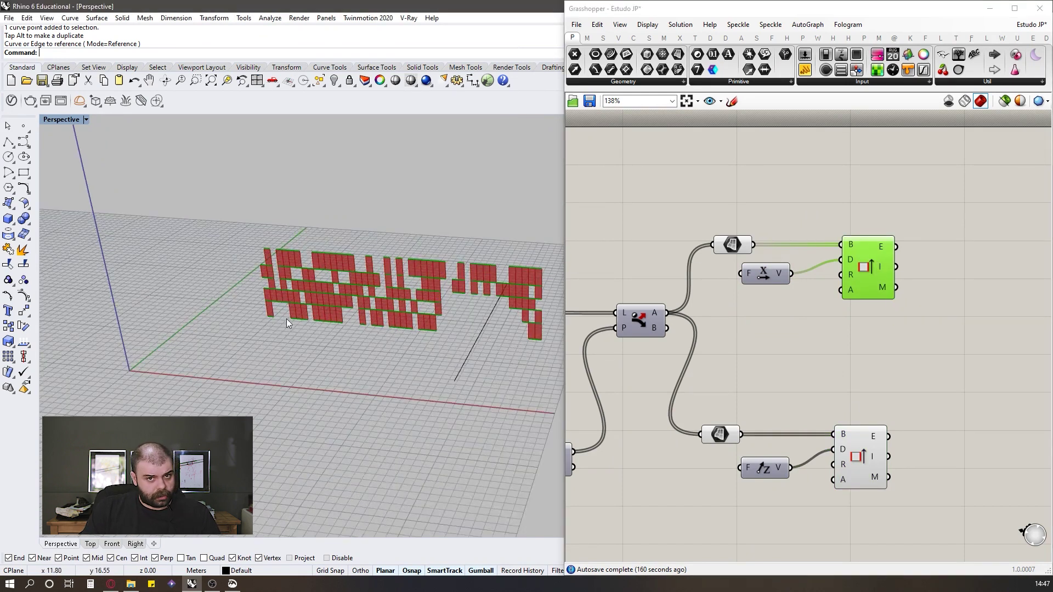
scroll(189, 300, down, 2)
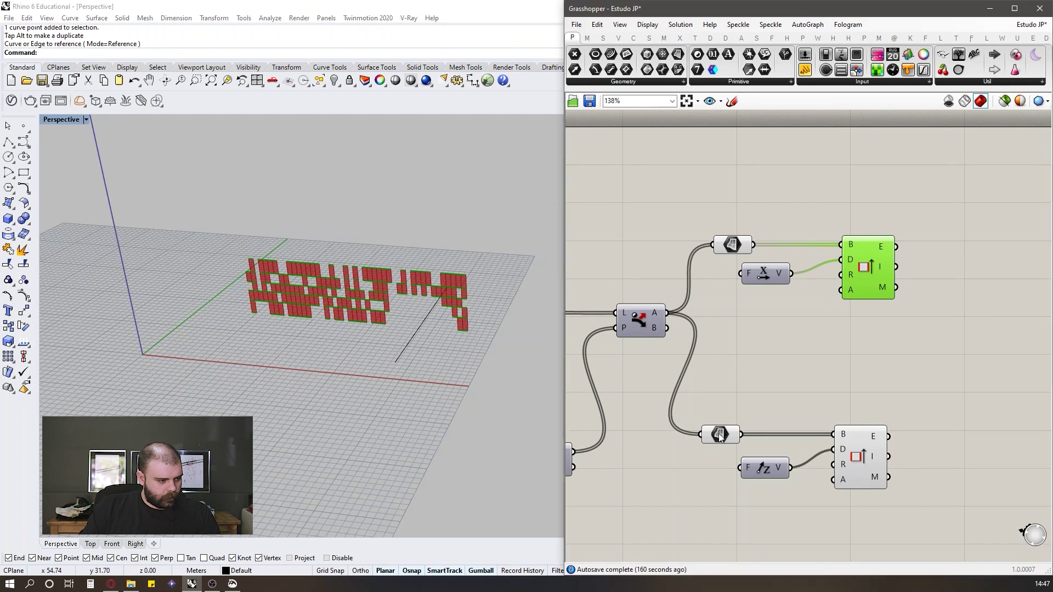
Step: Move the lower Surface parameter up and turn off the preview of both Surface parameters
drag(720, 435, 737, 412)
drag(666, 187, 796, 430)
middle_click(790, 364)
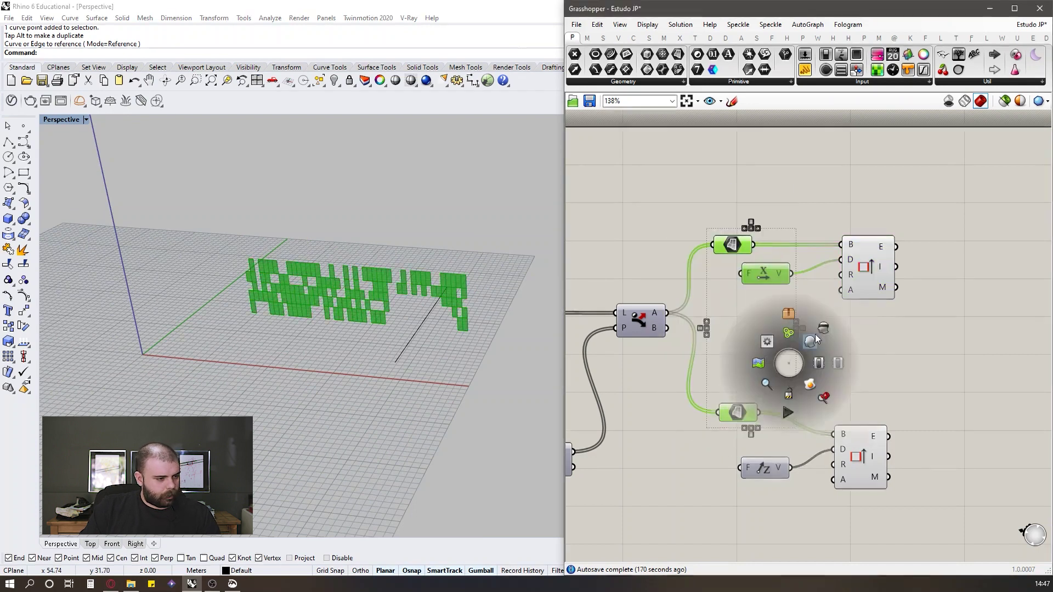
click(819, 347)
Step: Select the upper Edges from Directions component and examine the X-direction edges of adjoining panels in the Rhino viewport
scroll(317, 272, up, 7)
scroll(317, 272, up, 2)
right_drag(336, 283, 235, 253)
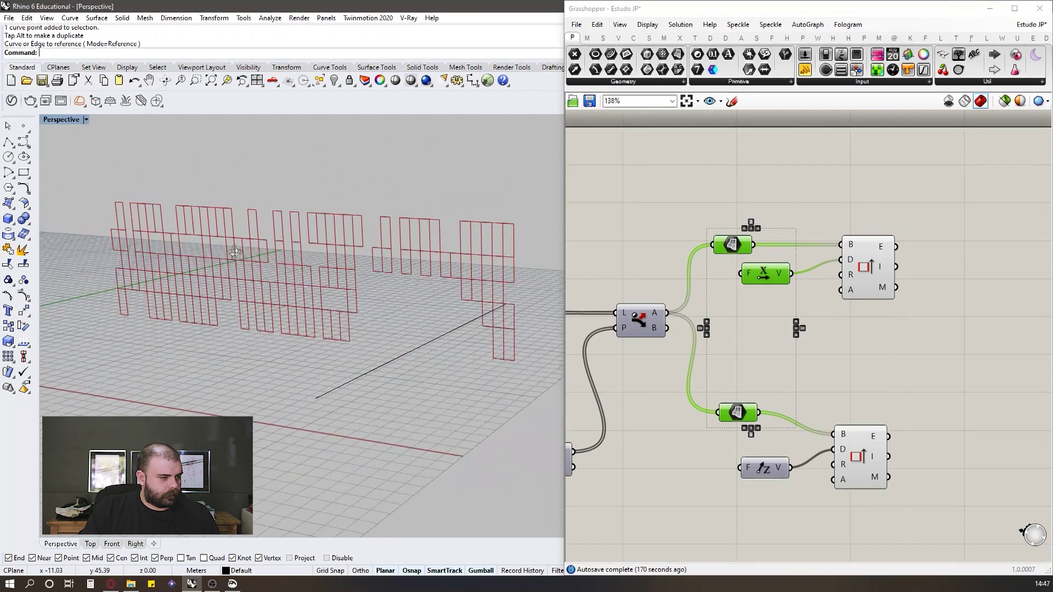
click(866, 257)
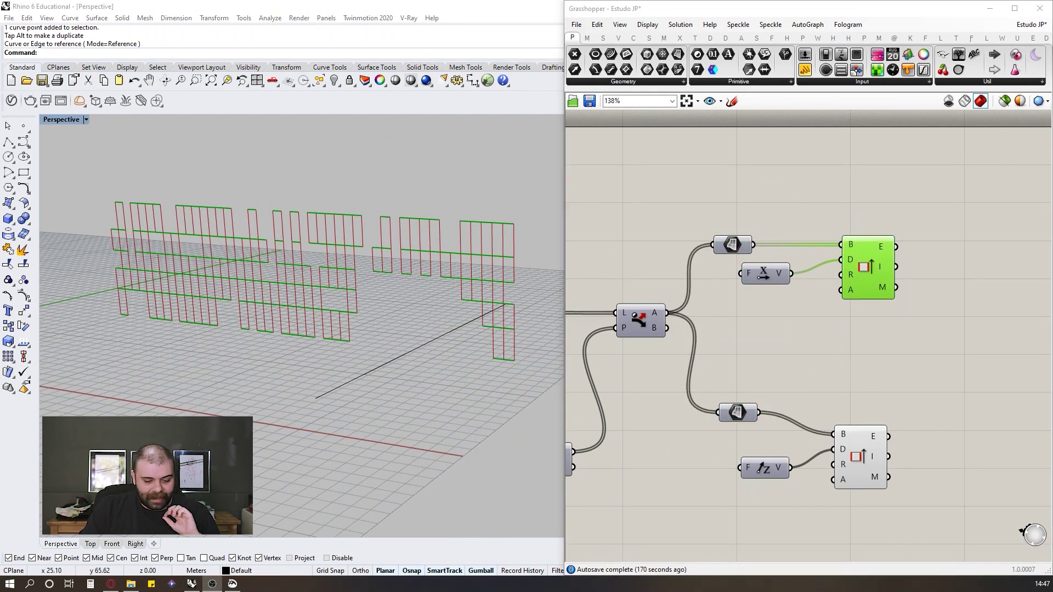
click(716, 379)
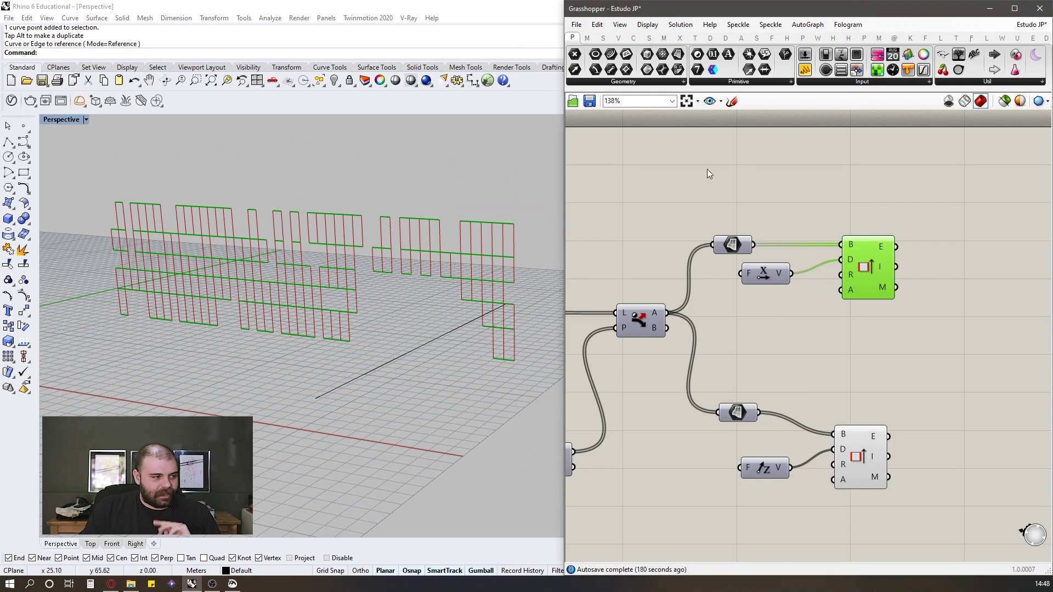
scroll(515, 226, up, 5)
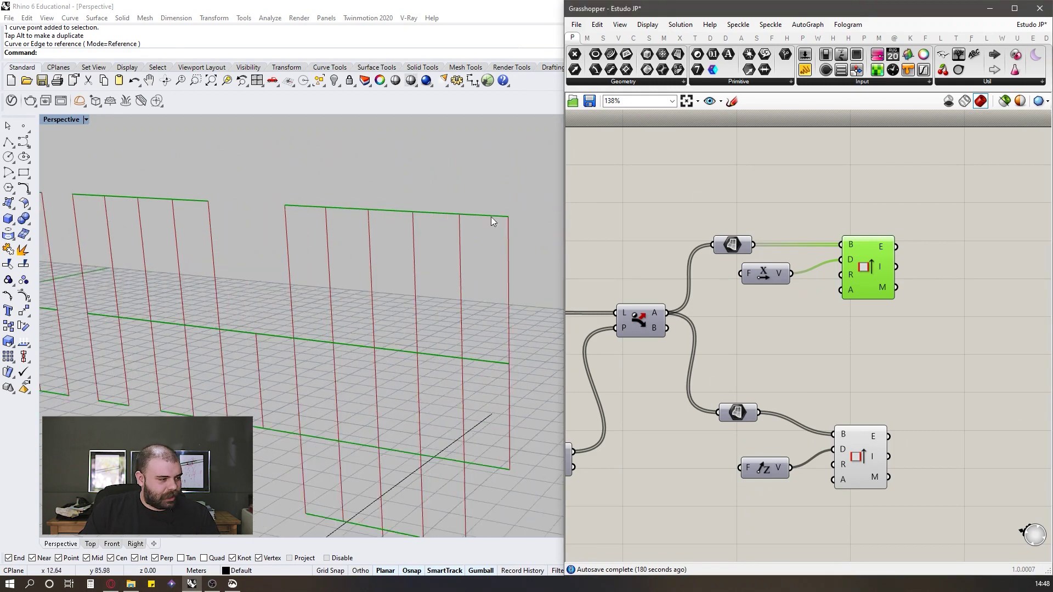
Step: Sketch two adjoining panel outlines freehand on the Grasshopper canvas and discard the sketch
click(731, 101)
scroll(667, 224, down, 4)
scroll(883, 255, up, 3)
mouse_move(810, 183)
mouse_down()
mouse_move(815, 268)
mouse_move(866, 194)
mouse_move(853, 186)
mouse_move(867, 202)
mouse_up()
scroll(947, 168, up, 3)
mouse_move(790, 225)
mouse_down()
mouse_move(808, 267)
mouse_move(798, 365)
mouse_move(890, 377)
mouse_move(905, 322)
mouse_move(903, 200)
mouse_up()
drag(788, 186, 912, 191)
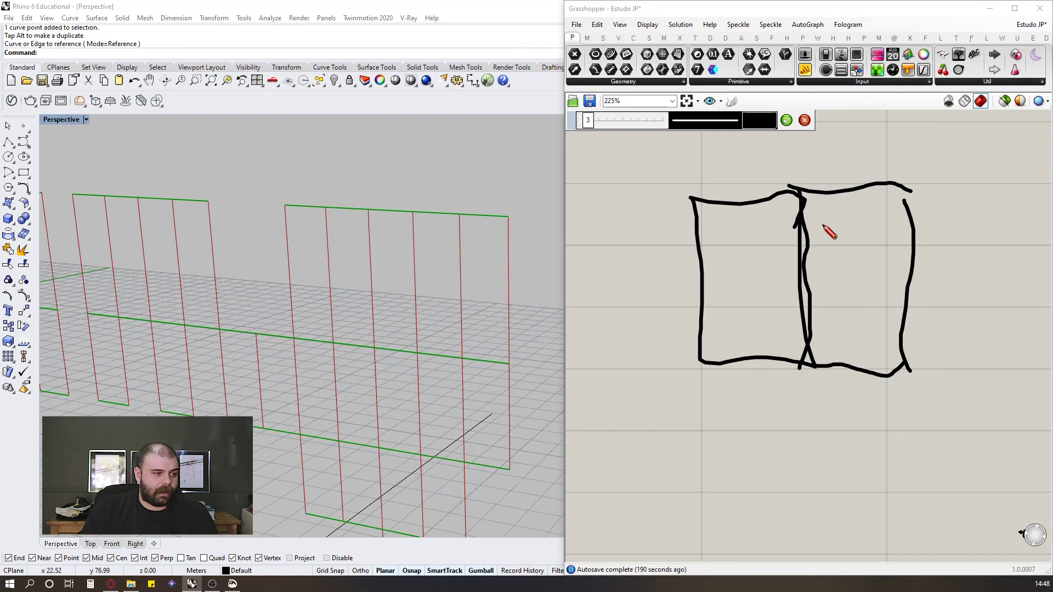
click(805, 120)
scroll(792, 337, down, 5)
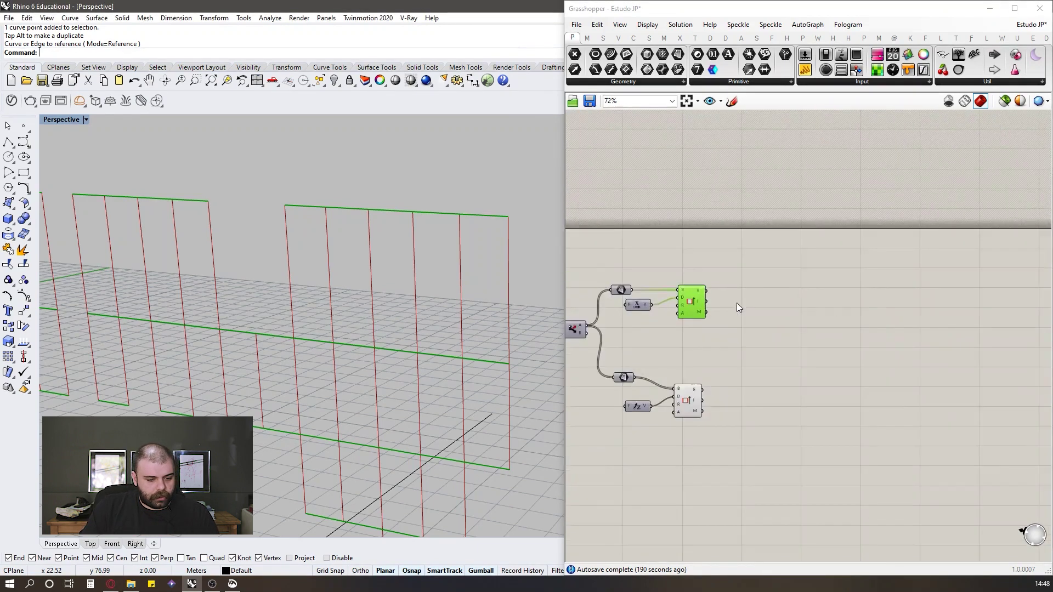
Step: Add a removeDuplicateLines component beside the upper Edges from Directions component
scroll(742, 311, up, 3)
double_click(759, 289)
text(remove)
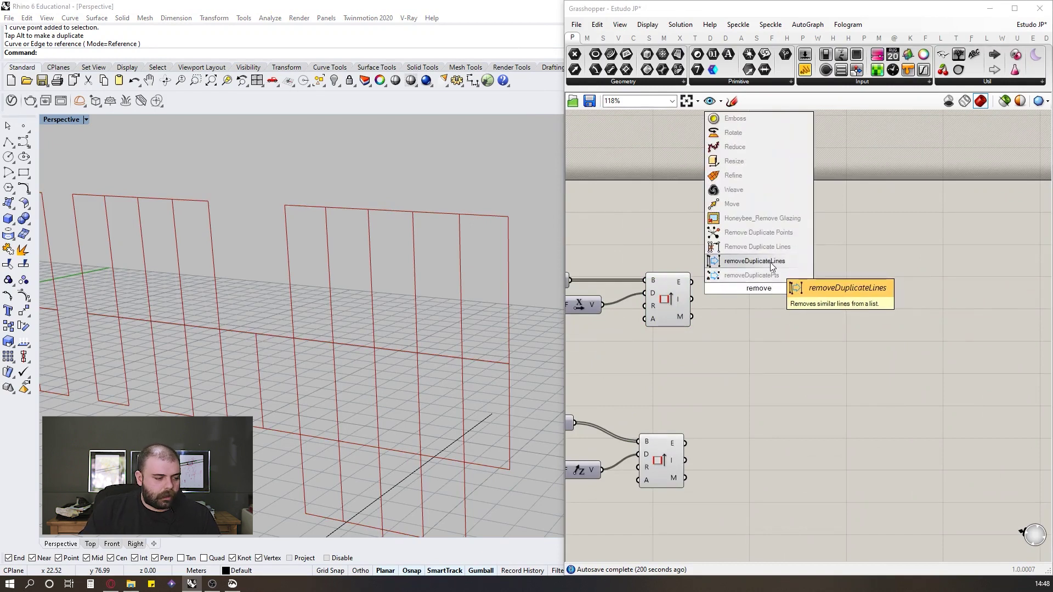
click(805, 262)
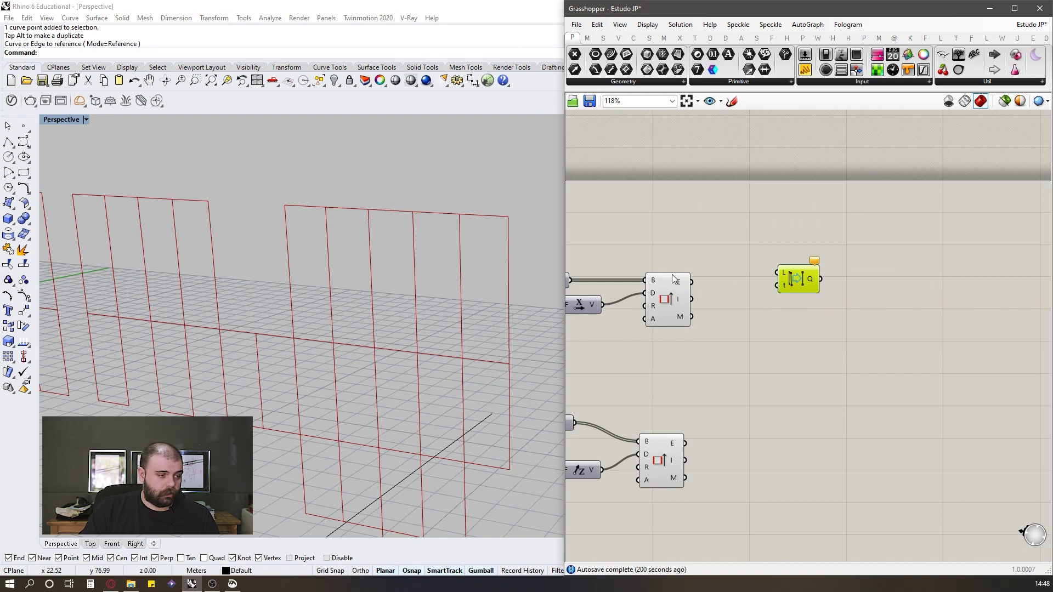
drag(795, 280, 802, 294)
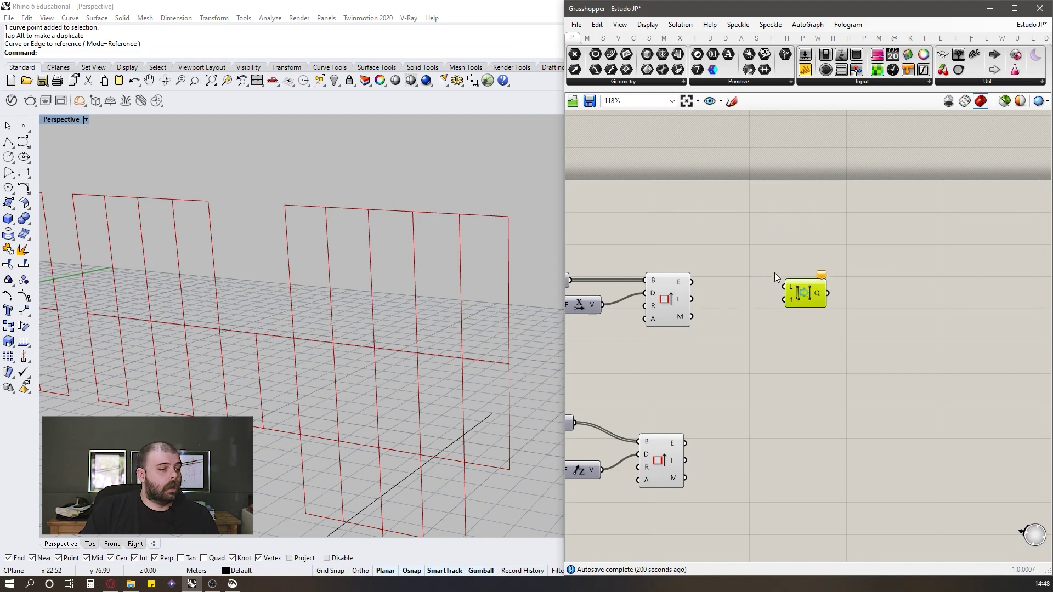
drag(676, 299, 684, 299)
click(728, 278)
scroll(741, 289, up, 3)
click(827, 291)
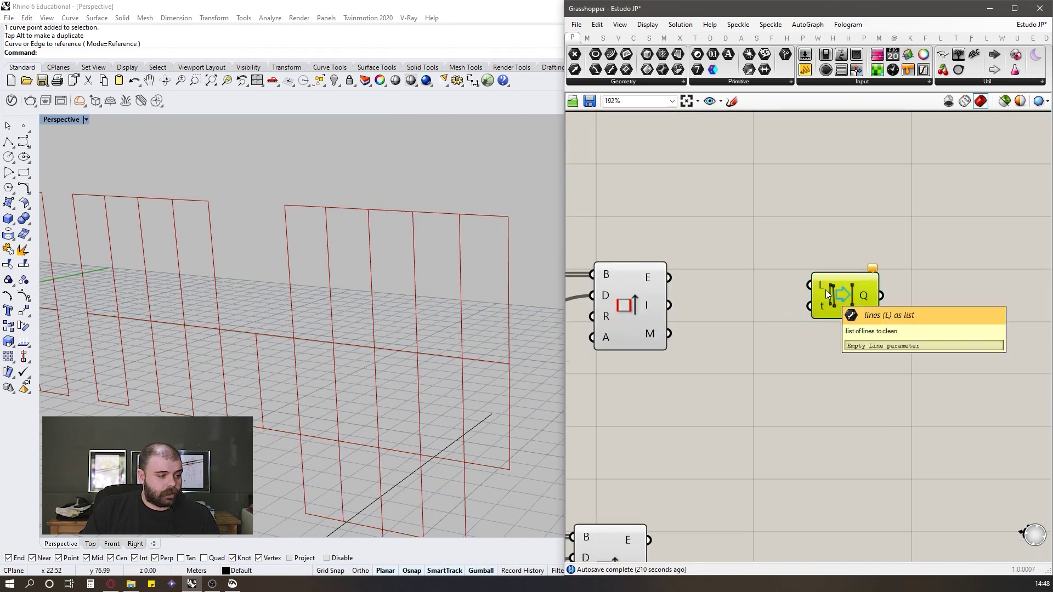
Step: Connect the upper component's Edges output to the lines input of removeDuplicateLines, flatten that output and check the unique lines
drag(669, 277, 810, 285)
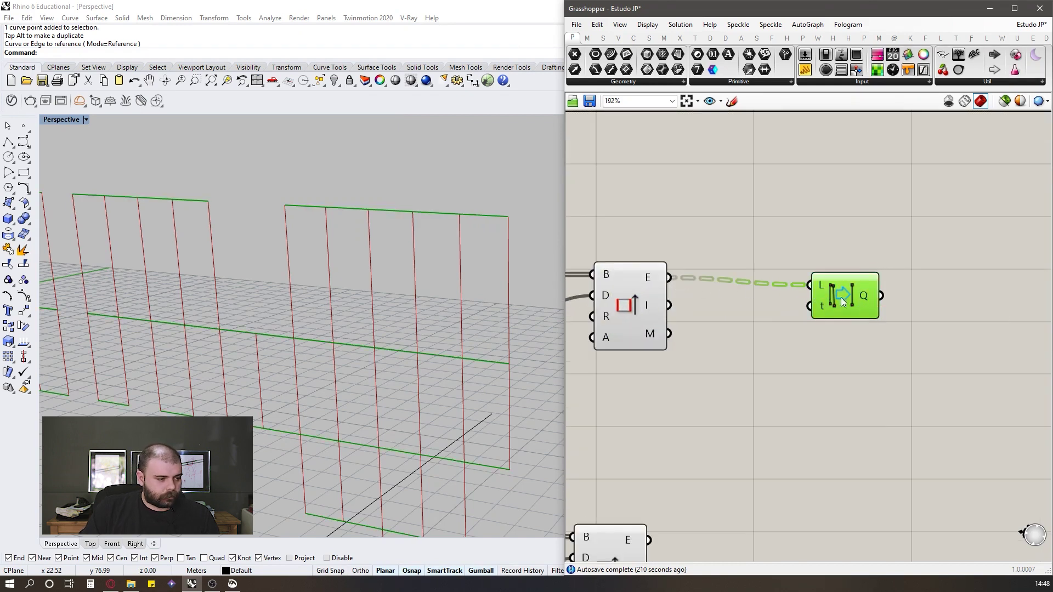
mouse_move(650, 281)
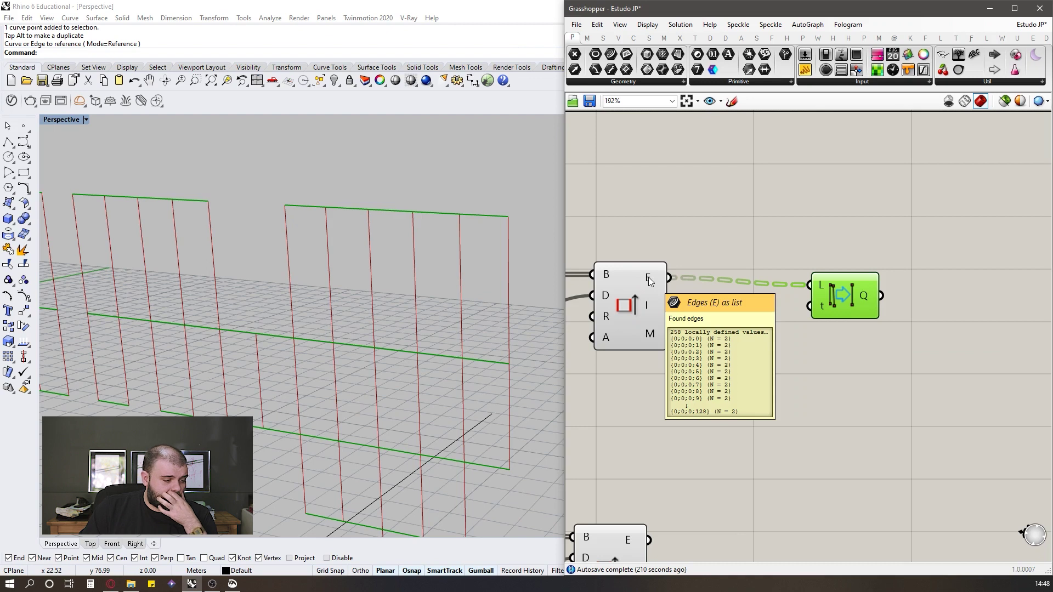
right_click(650, 281)
click(676, 338)
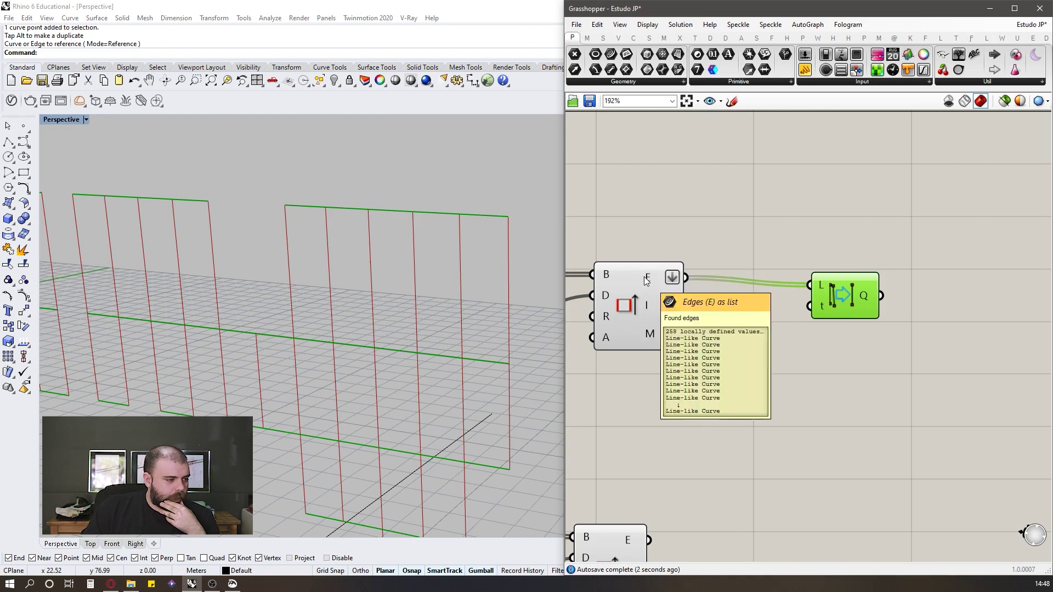
scroll(652, 287, down, 1)
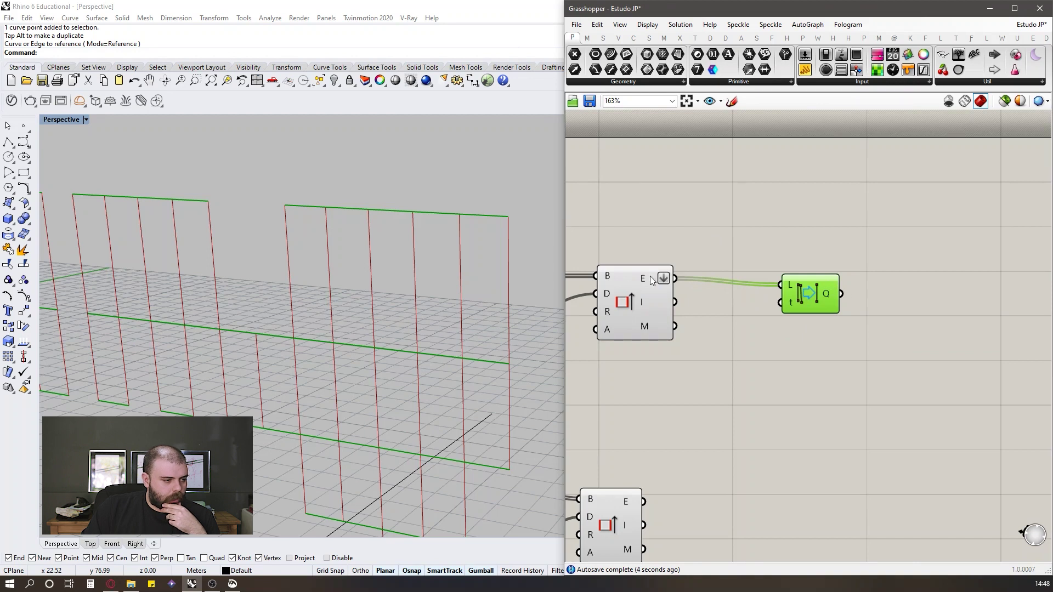
mouse_move(644, 280)
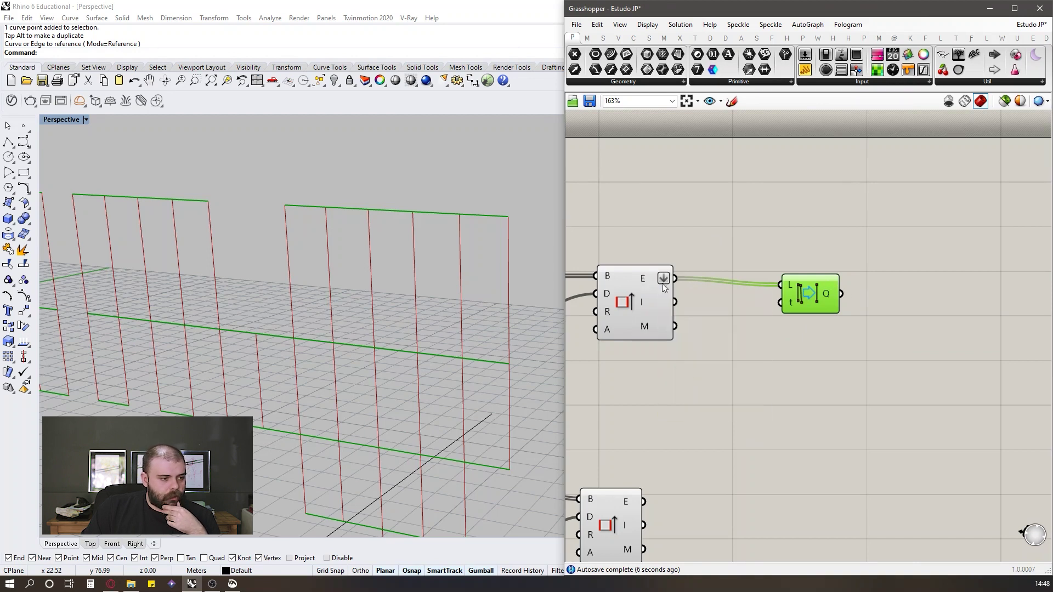
mouse_move(828, 295)
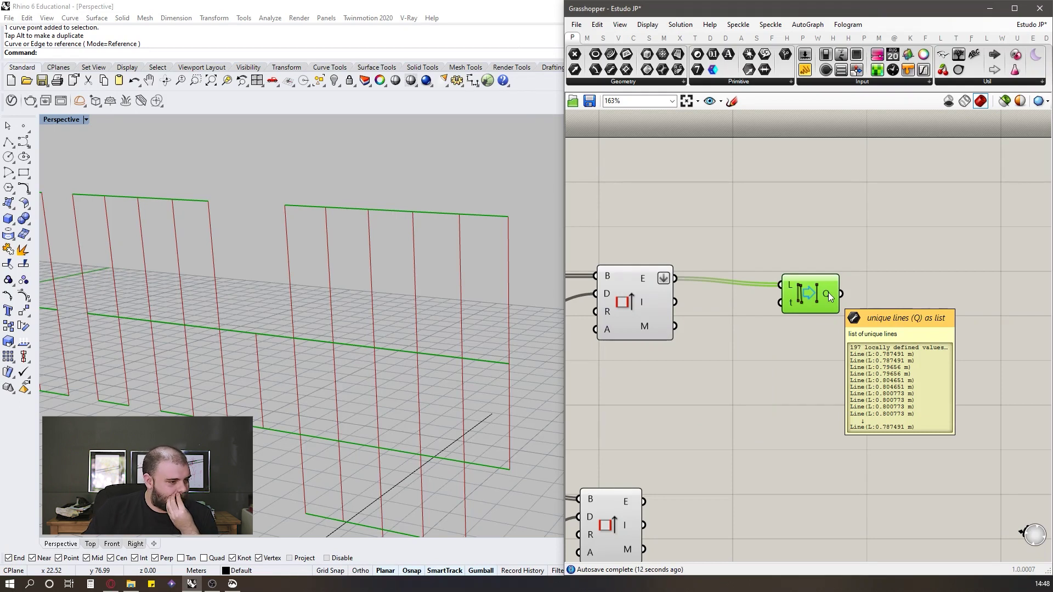
Step: Try a LunchBox Sort Duplicate Curves component on the flattened X-direction edges, check its Unique output and delete the component
double_click(770, 245)
click(917, 28)
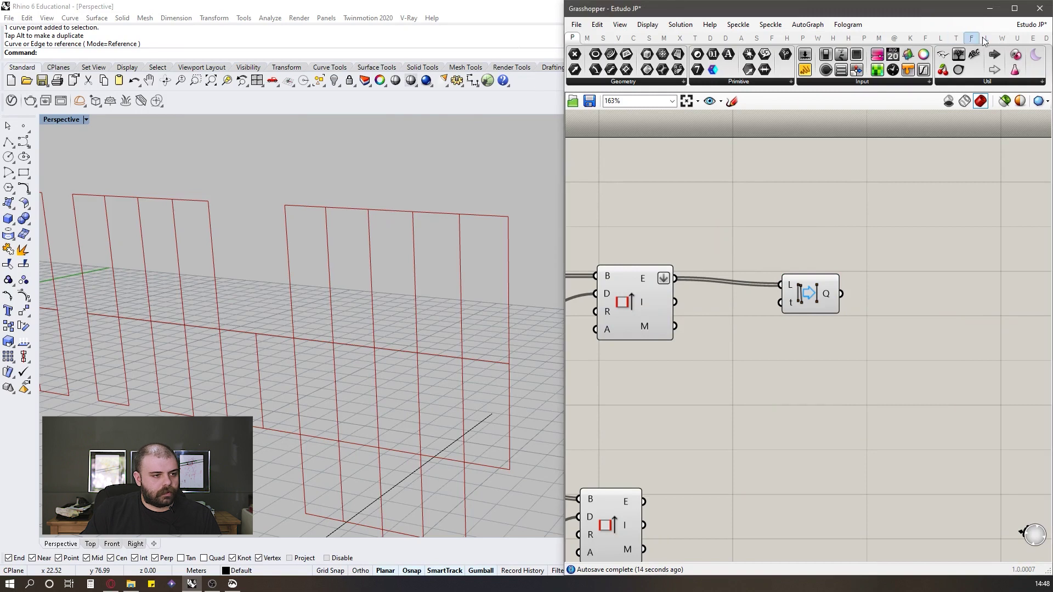
click(986, 39)
click(939, 39)
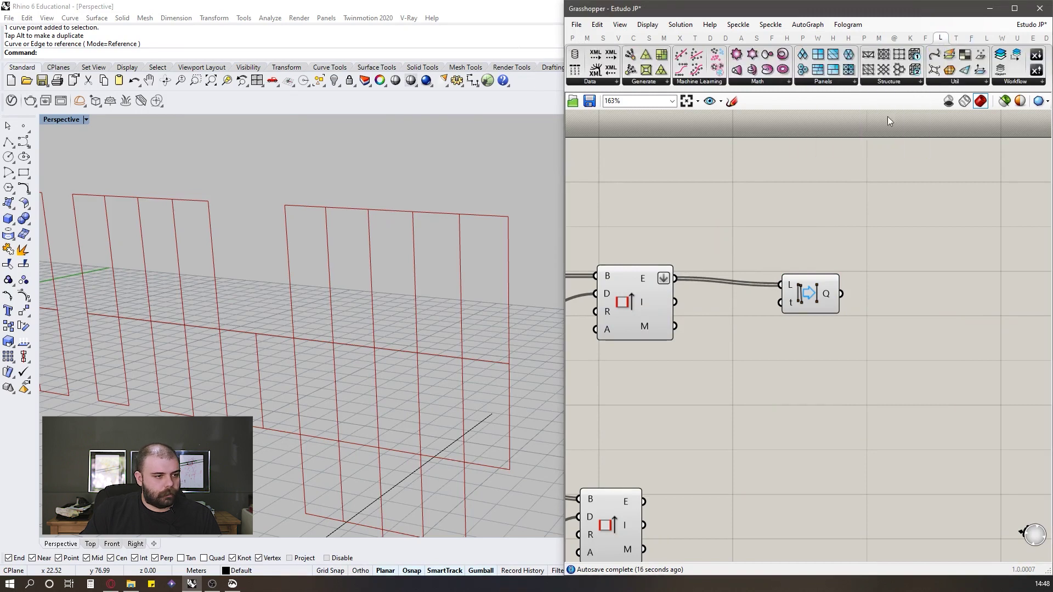
click(971, 81)
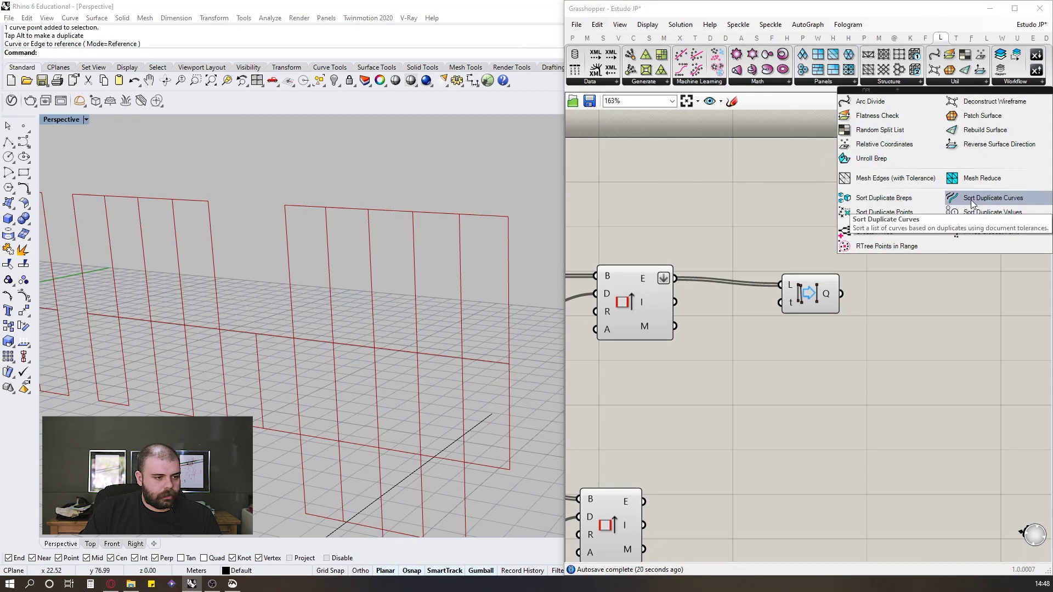
drag(972, 204, 824, 198)
drag(676, 279, 821, 204)
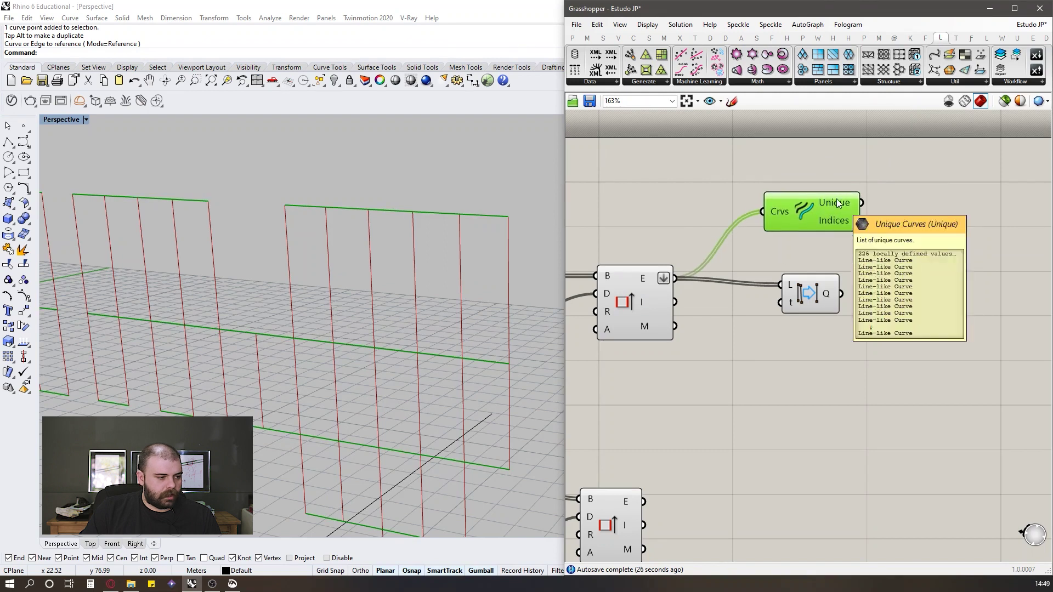
click(817, 305)
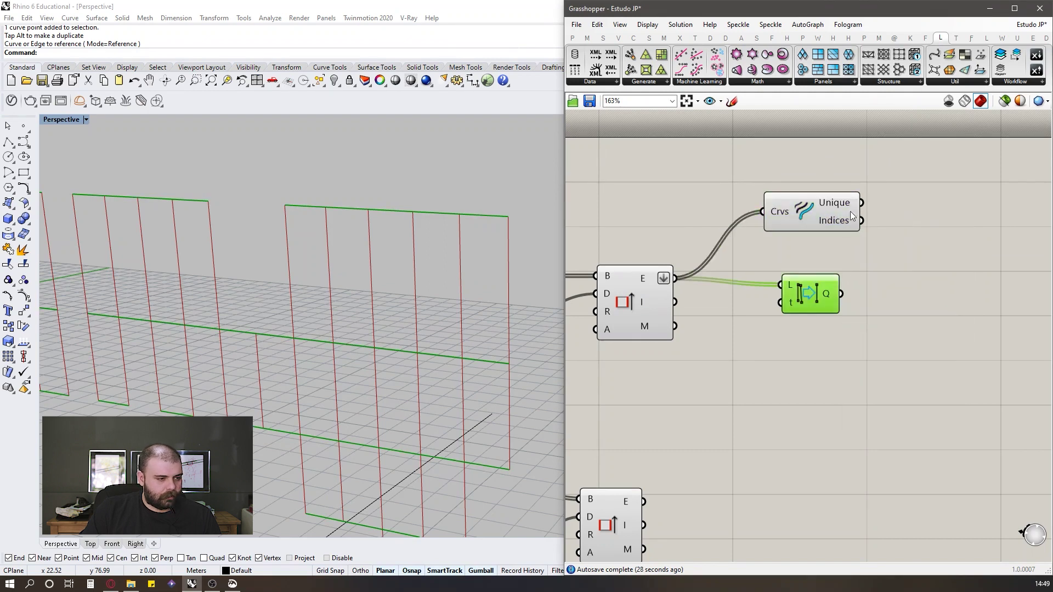
drag(808, 218, 808, 221)
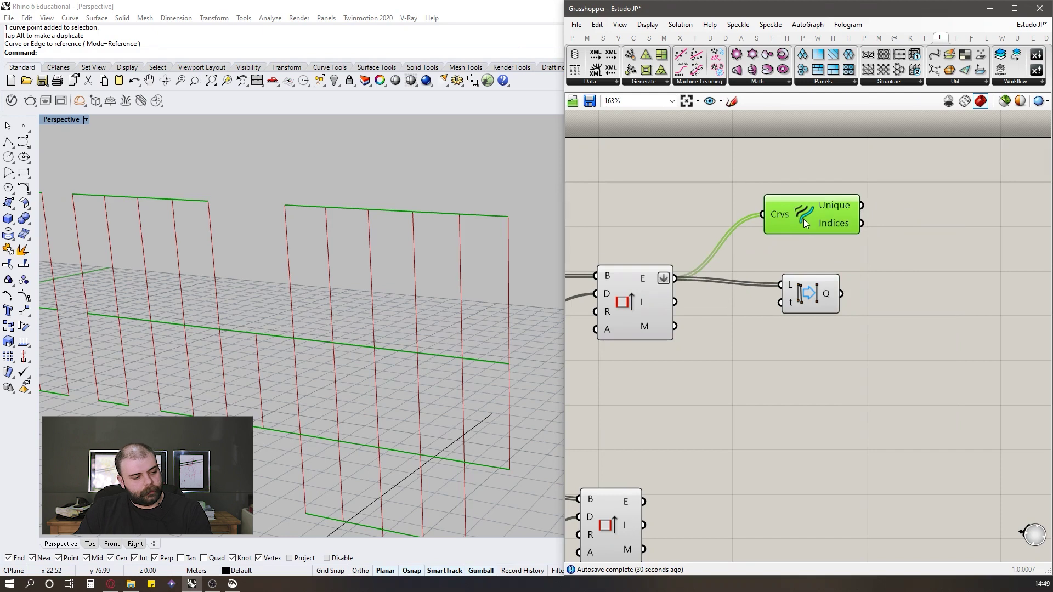
key(Delete)
Step: Align the removeDuplicateLines component with the Edges output of the upper Edges from Directions component
drag(805, 295, 803, 288)
click(801, 265)
click(807, 284)
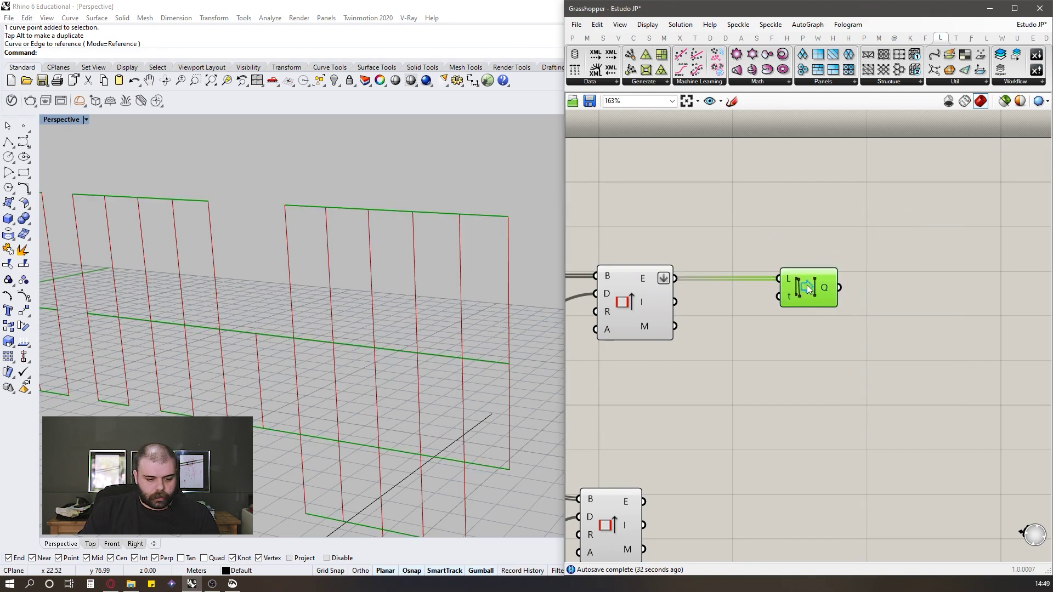
Step: Copy removeDuplicateLines beside the lower Edges from Directions component, feed it only that component's Edges output and flatten the output
scroll(772, 230, down, 3)
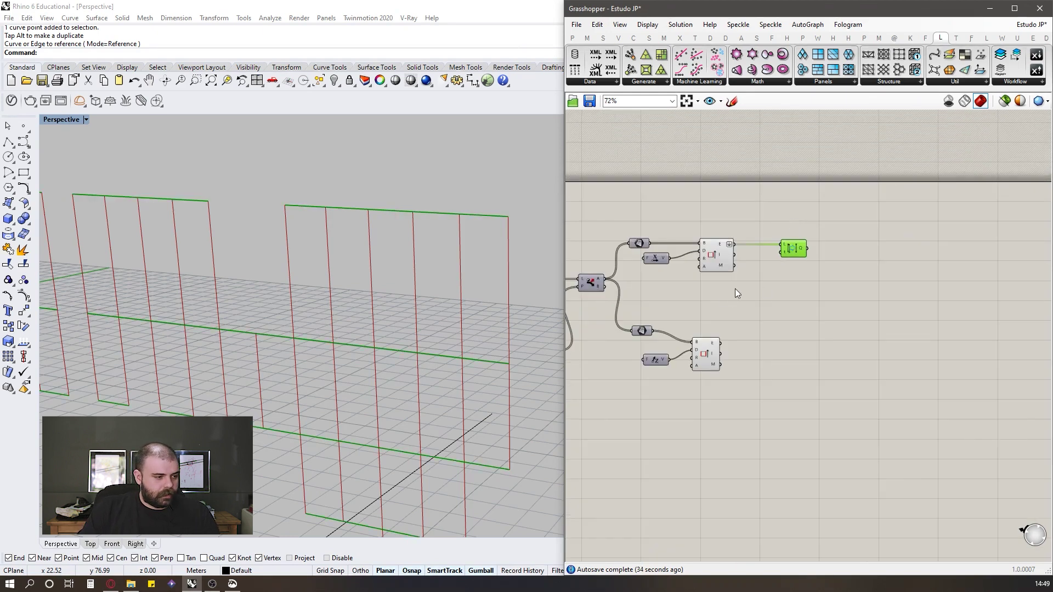
drag(854, 311, 798, 338)
drag(719, 347, 781, 338)
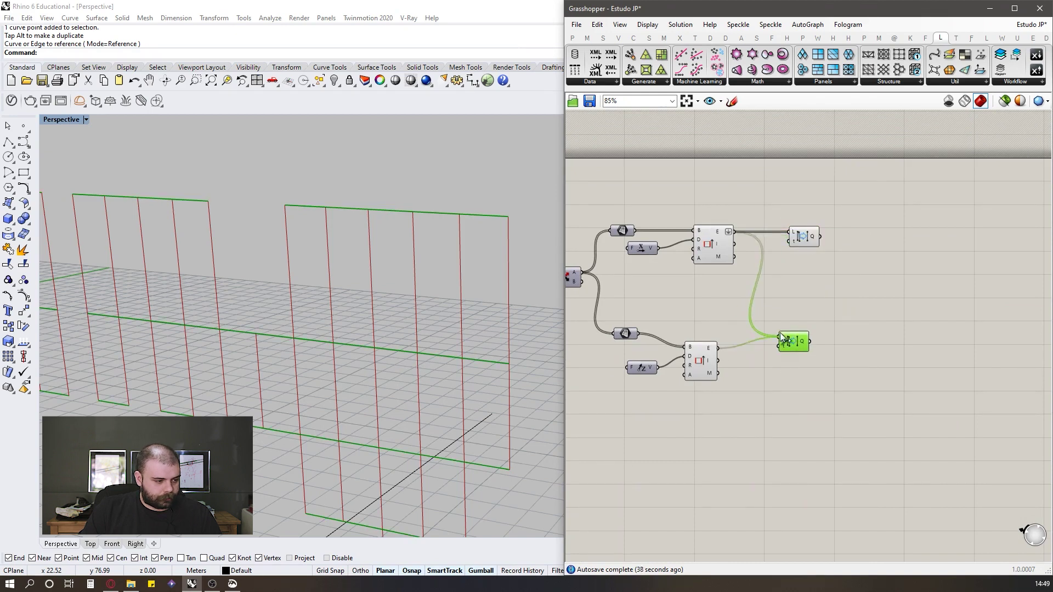
scroll(711, 346, up, 3)
click(748, 411)
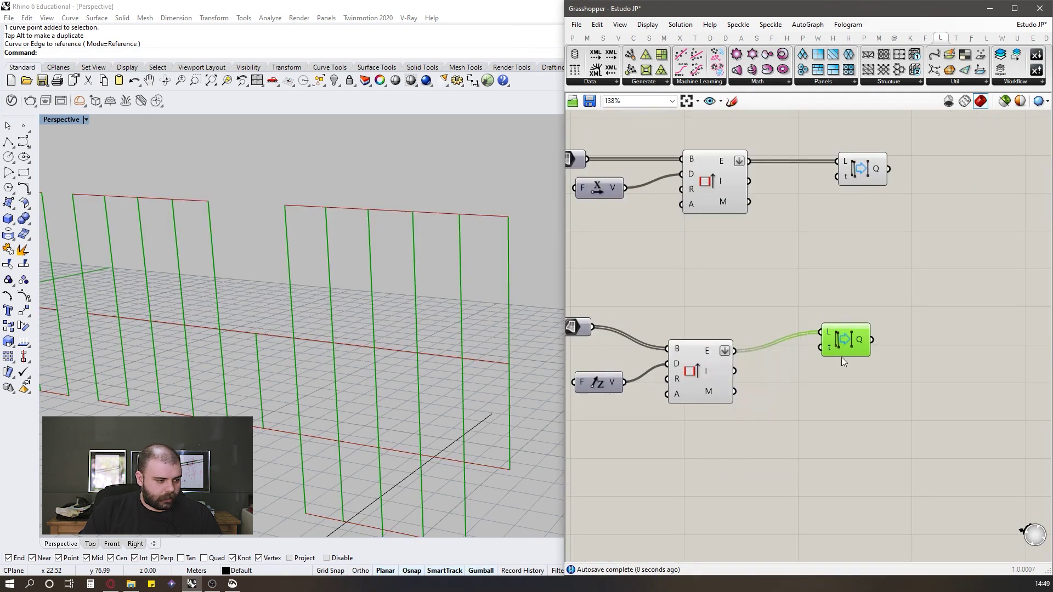
scroll(848, 351, down, 3)
Step: Straighten the lower edge components' layout and turn off the preview of both Edges from Directions components
drag(825, 414, 736, 344)
drag(751, 355, 771, 355)
click(767, 328)
drag(742, 401, 788, 192)
middle_click(790, 196)
scroll(907, 241, up, 4)
Step: Bake the upper removeDuplicateLines result, select individual top edges in Rhino to check for duplicates, and undo the bake
click(806, 247)
middle_click(807, 244)
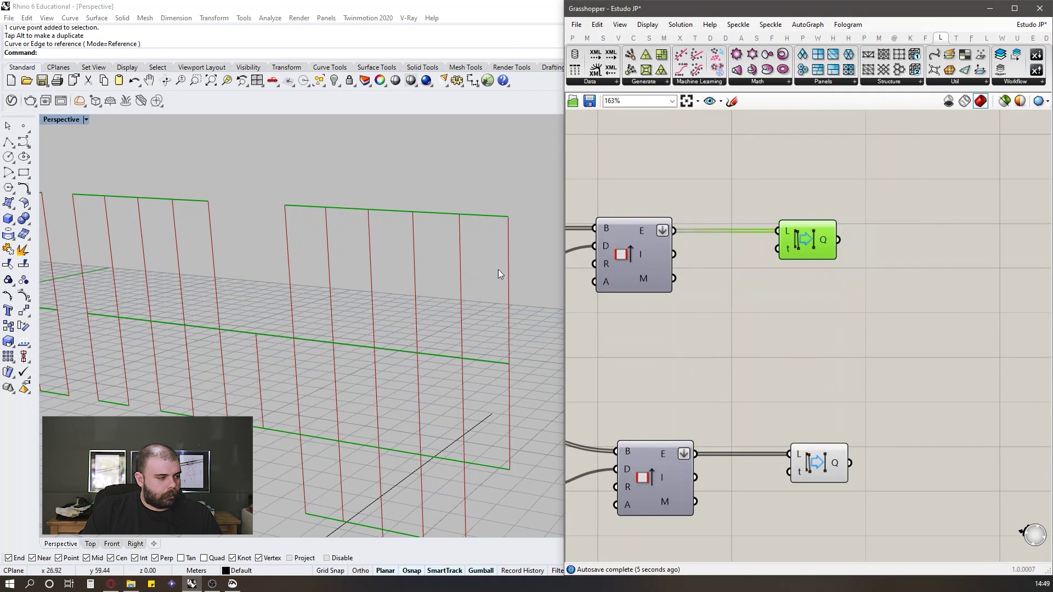
click(475, 215)
click(432, 215)
click(377, 211)
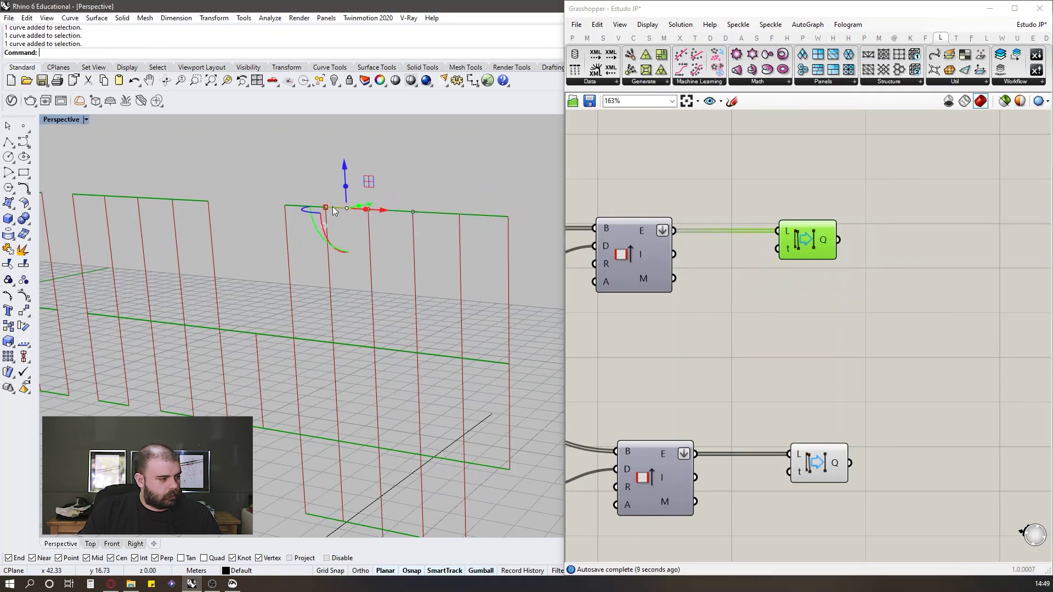
key(Escape)
key(ctrl+z)
click(713, 244)
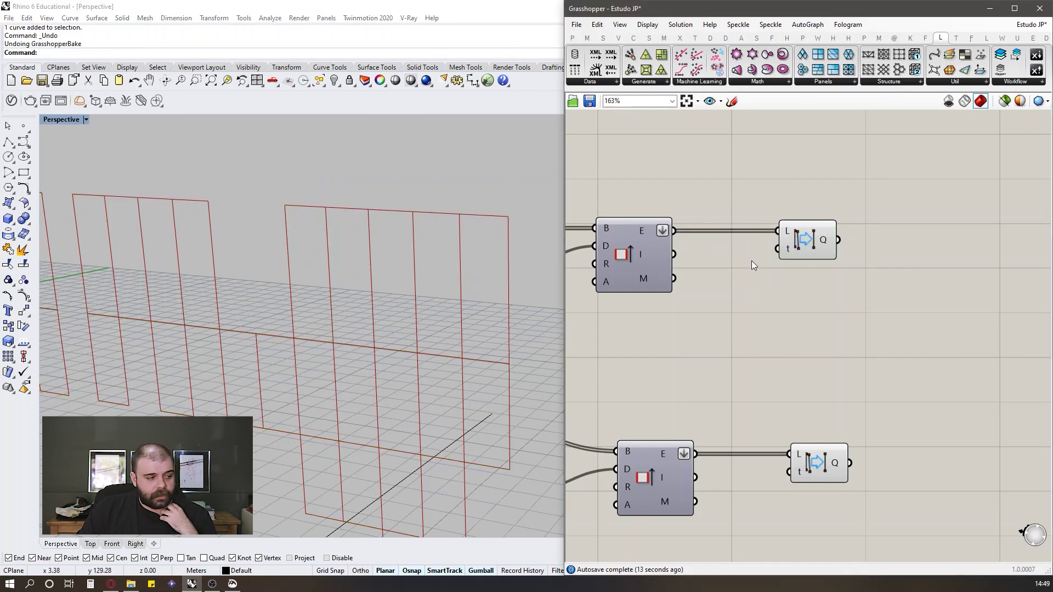
Step: Switch to the browser, examine the slat facade in the ArchDaily photos of Japan House São Paulo, and return to Grasshopper
key(alt+Tab)
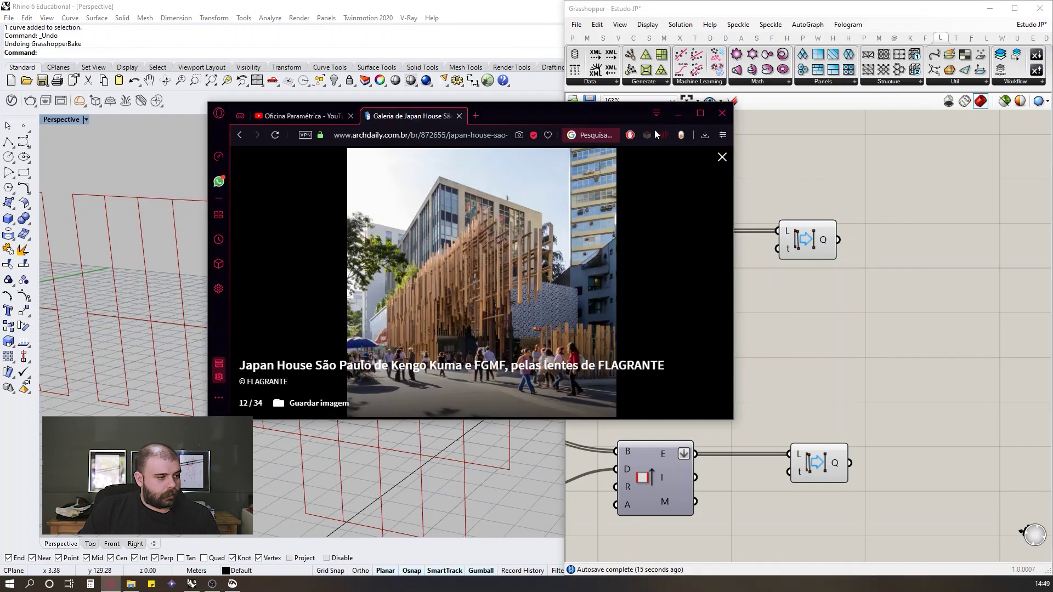
click(705, 117)
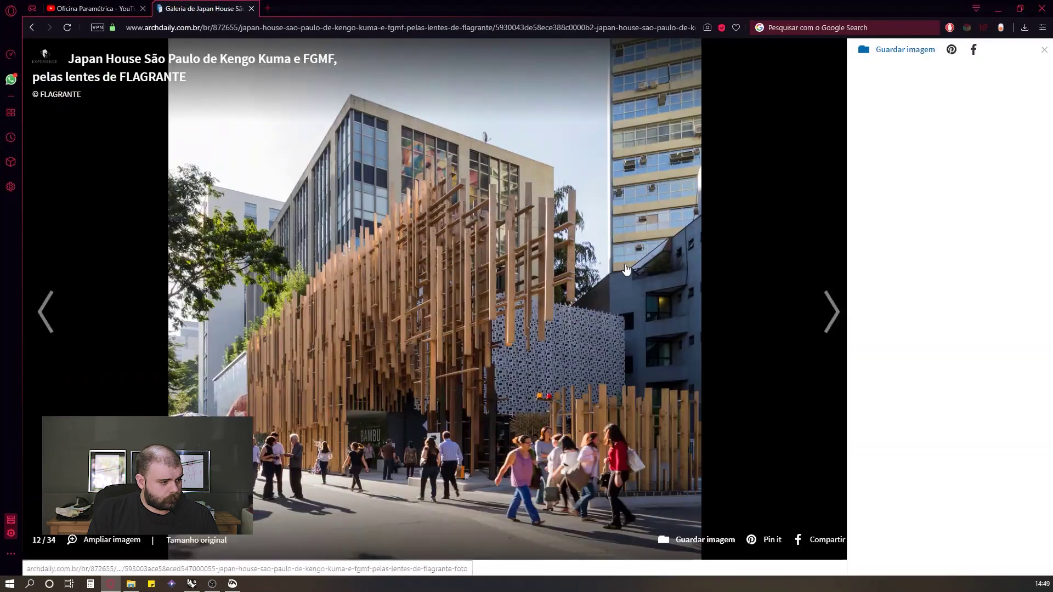
key(Left)
key(Left)
key(Left)
key(Right)
key(Left)
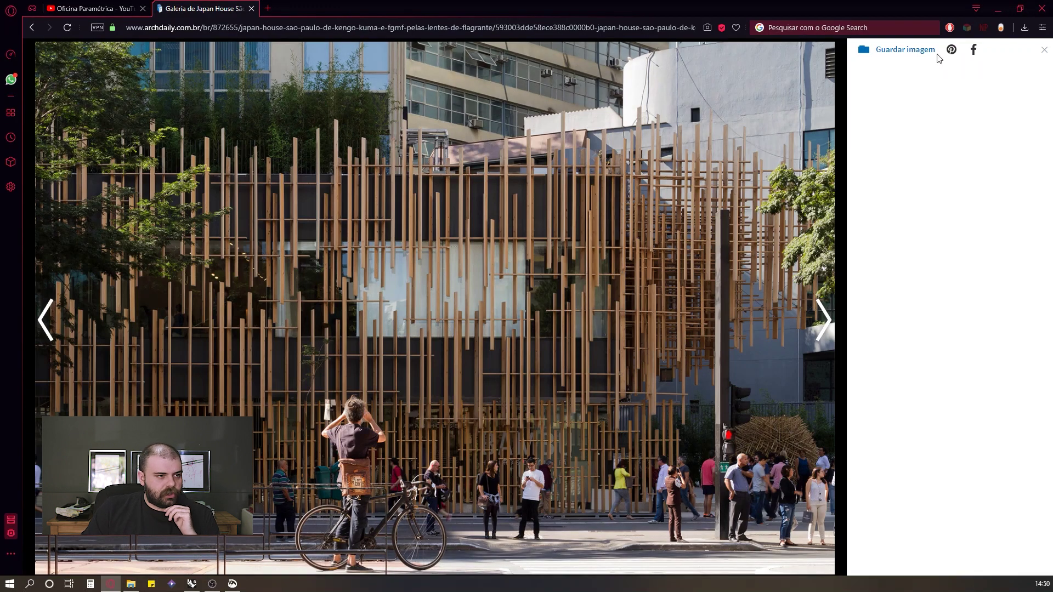
click(997, 8)
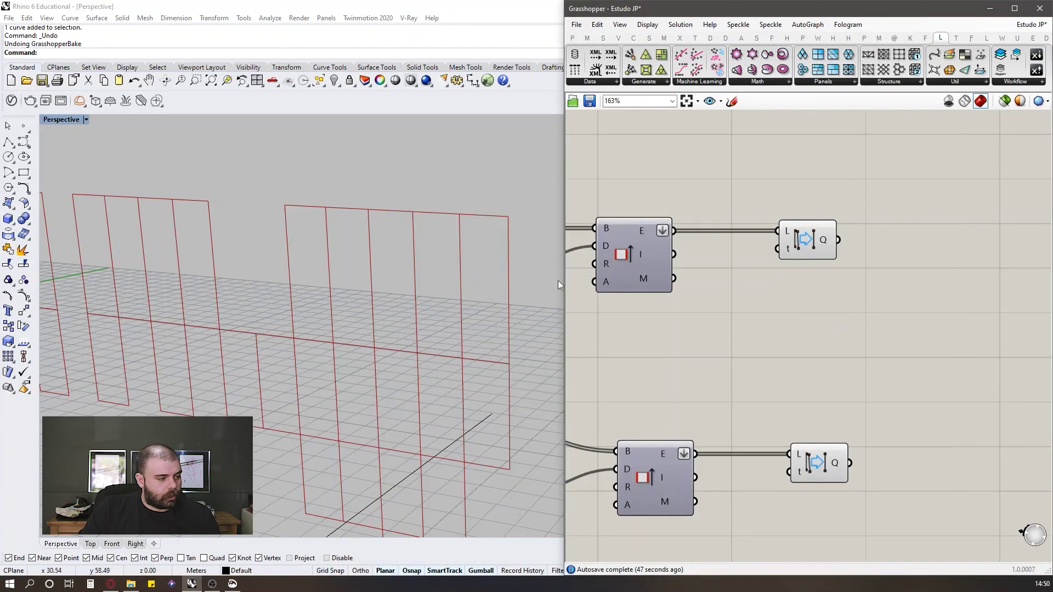
Step: Widen the Grasshopper window slightly and inspect the unique X-direction lines from the upper removeDuplicateLines component
drag(564, 279, 540, 280)
scroll(601, 317, down, 3)
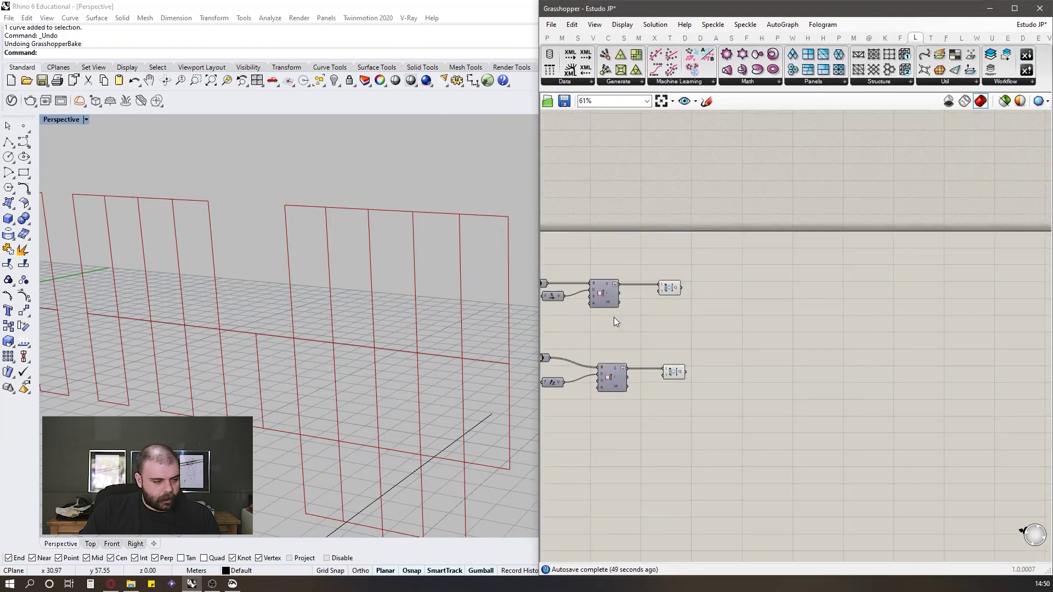
scroll(617, 317, up, 2)
click(718, 259)
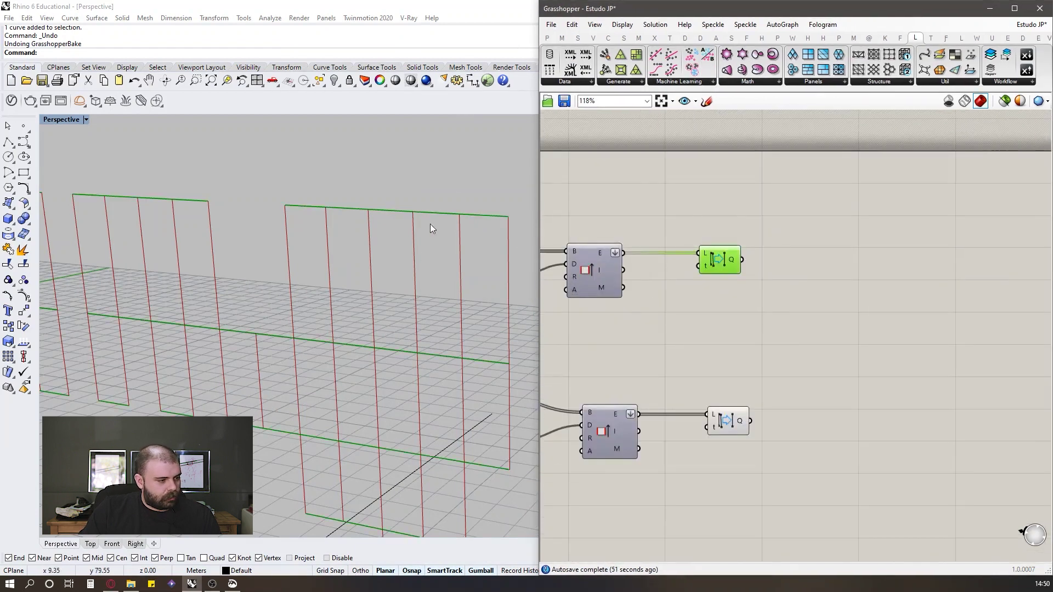
mouse_move(733, 266)
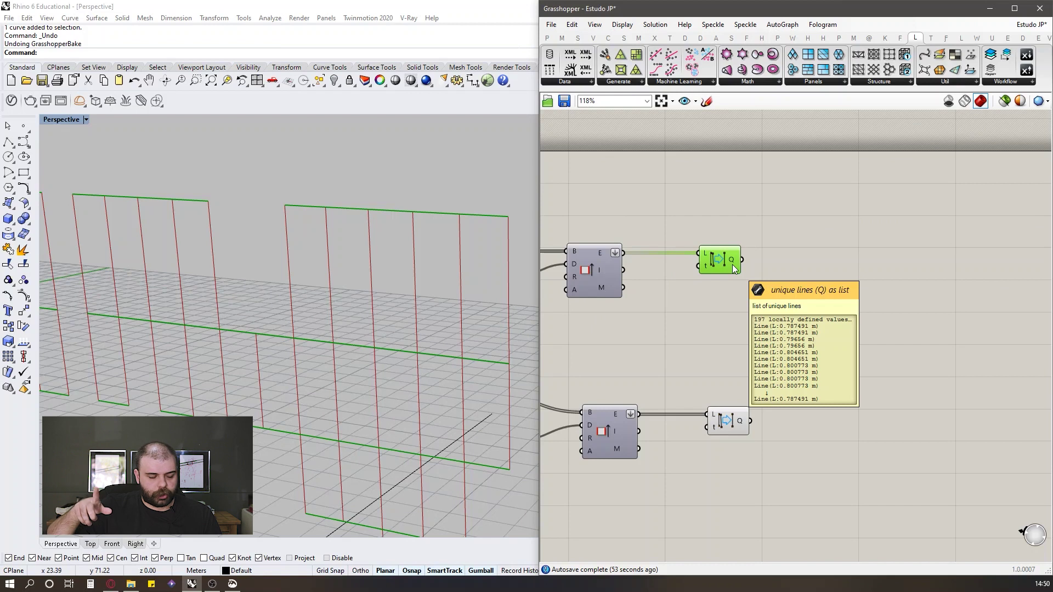
Step: Add a Unit Z vector component after the upper removeDuplicateLines component
scroll(645, 243, down, 4)
scroll(736, 247, up, 5)
double_click(762, 262)
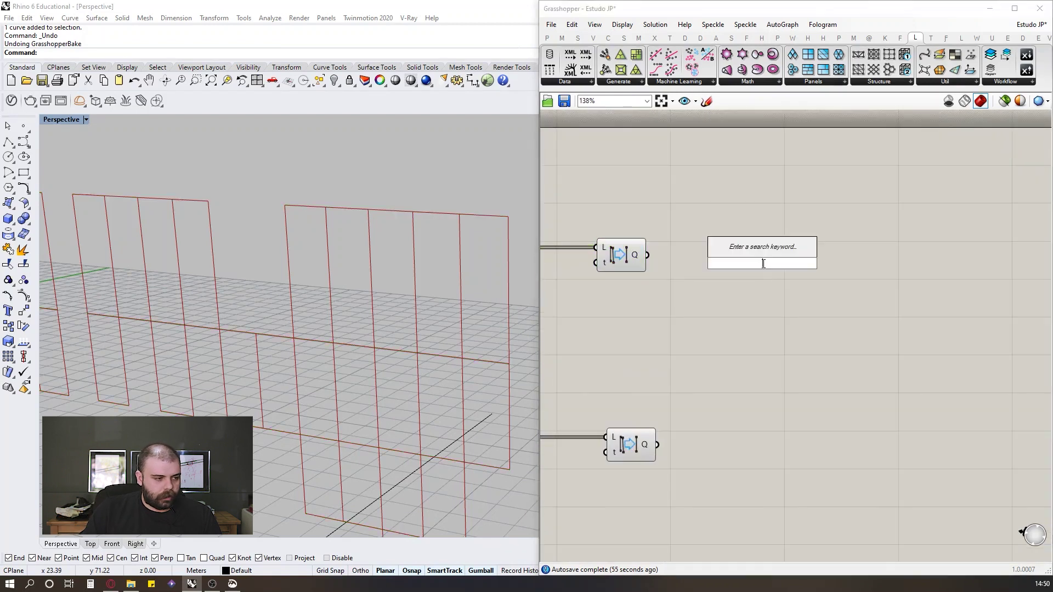
text(unit z)
key(Return)
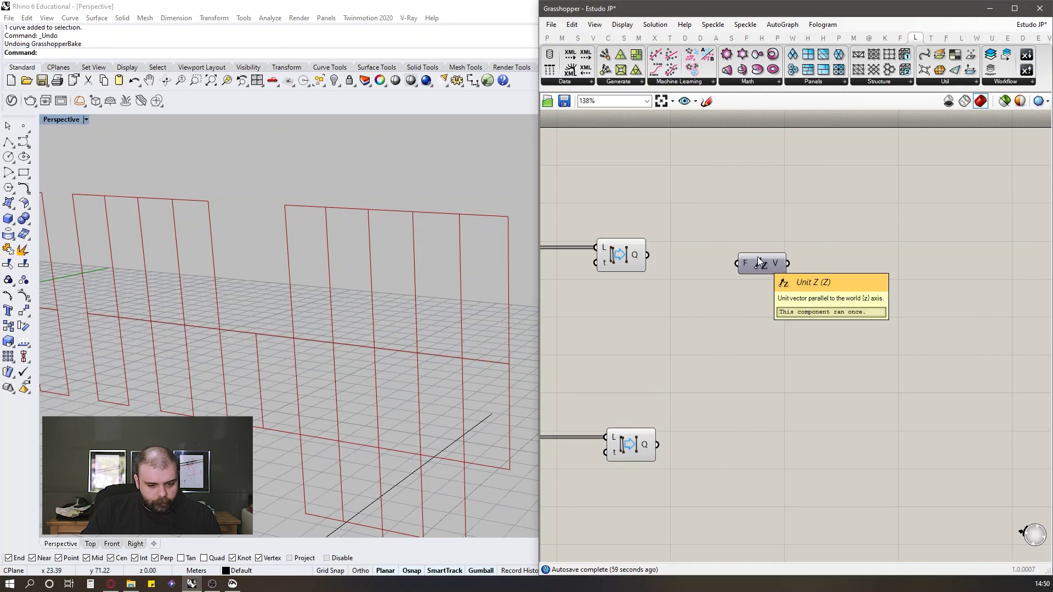
scroll(658, 274, up, 3)
click(874, 277)
Step: Add a number slider ranging from 0 to 5.00 and connect it to the factor input of the new Unit Z component
click(770, 286)
double_click(770, 286)
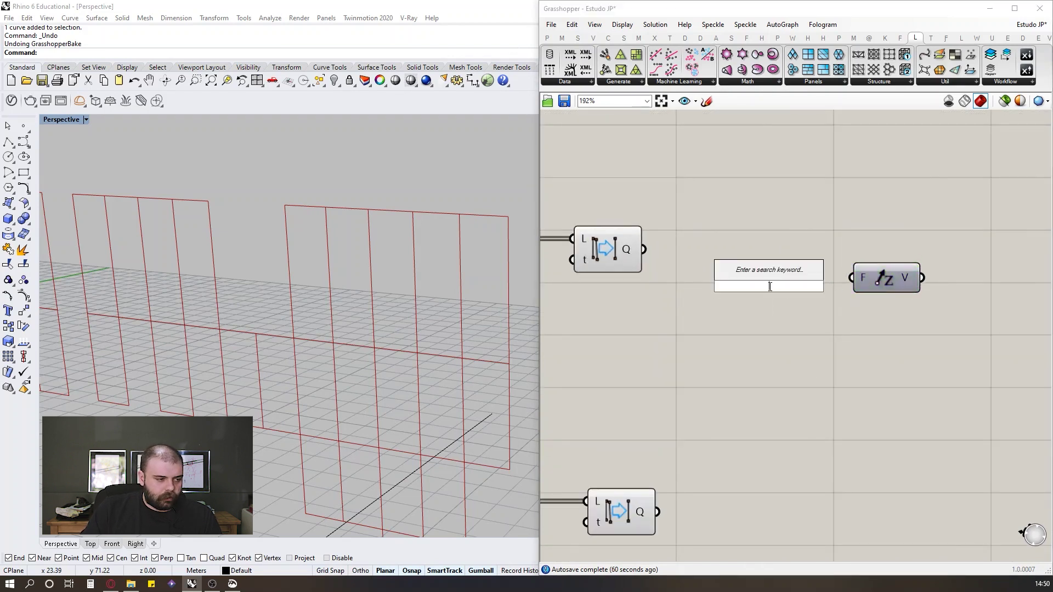
text(0)
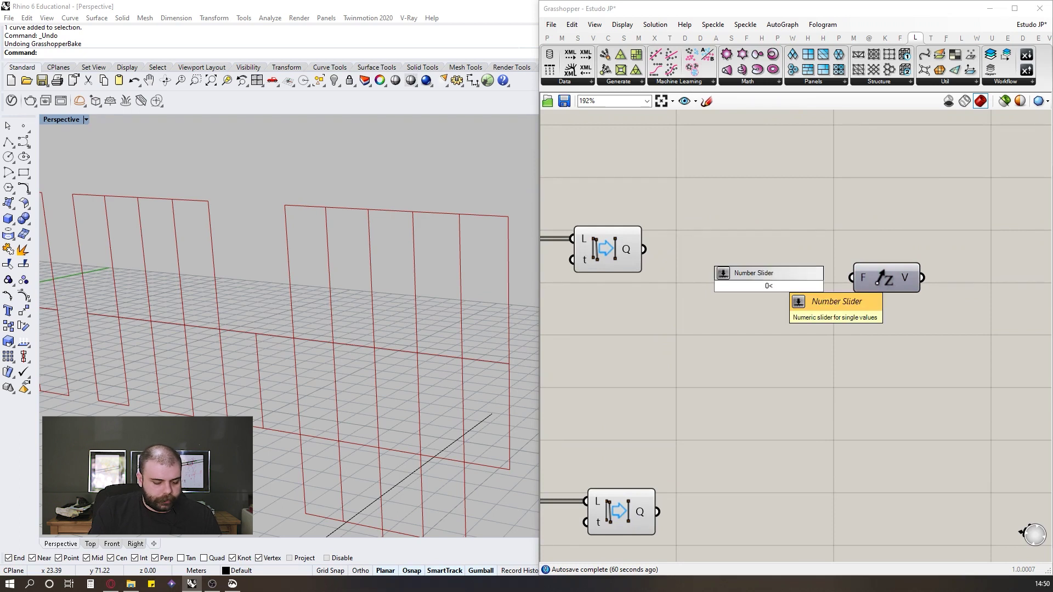
text(<5.00)
key(Return)
drag(791, 291, 762, 294)
drag(830, 294, 851, 278)
scroll(677, 181, down, 2)
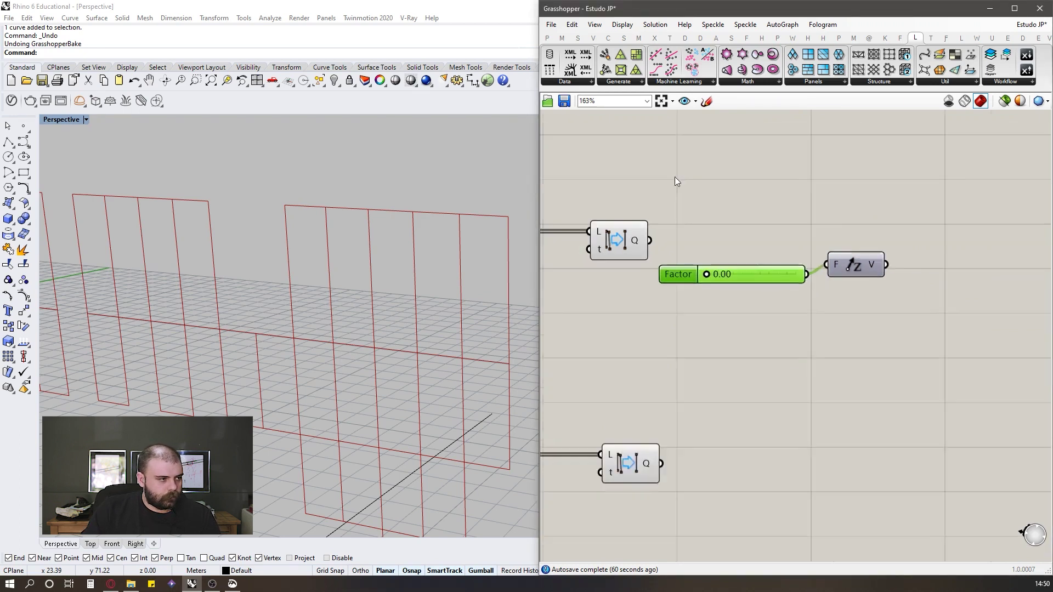
Step: Set the Unit Z factor slider to 3.29, checking the resulting vector in a temporary panel
click(547, 37)
drag(779, 70, 912, 217)
drag(855, 253, 929, 239)
scroll(900, 244, up, 2)
scroll(867, 249, down, 1)
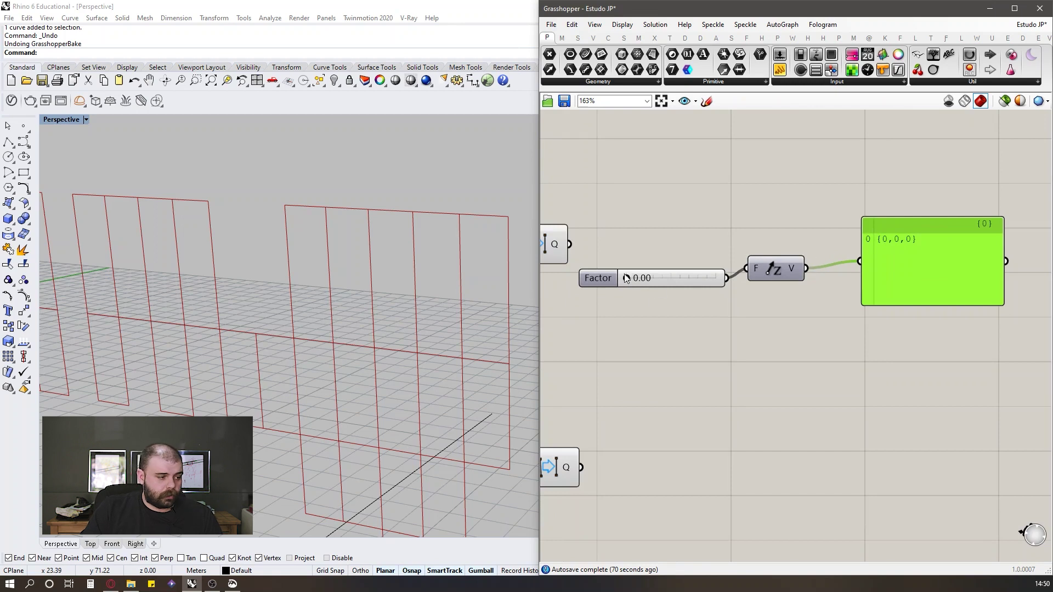
drag(680, 286, 685, 286)
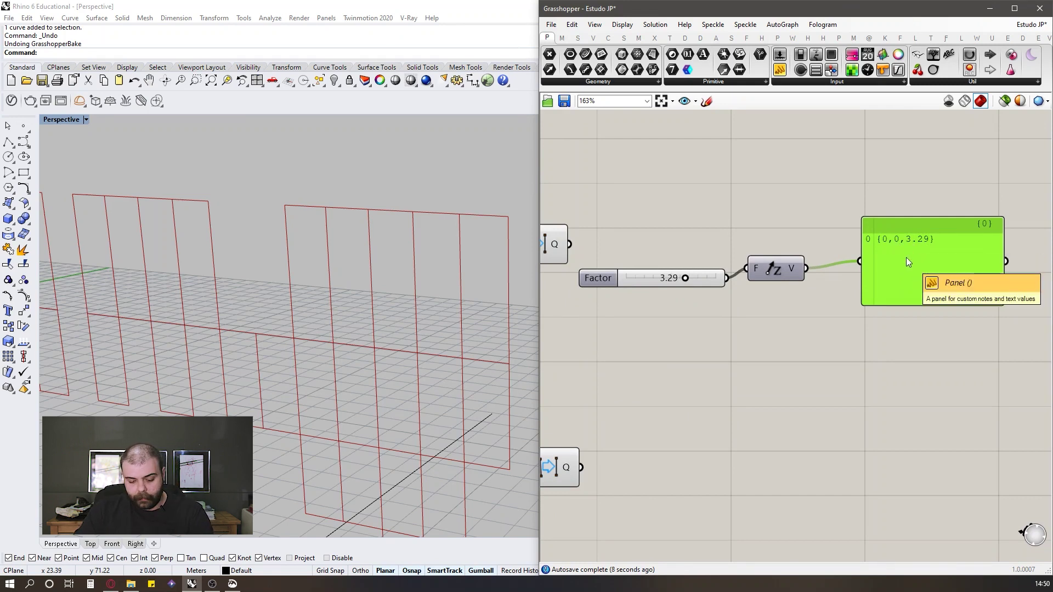
key(Delete)
drag(765, 269, 771, 278)
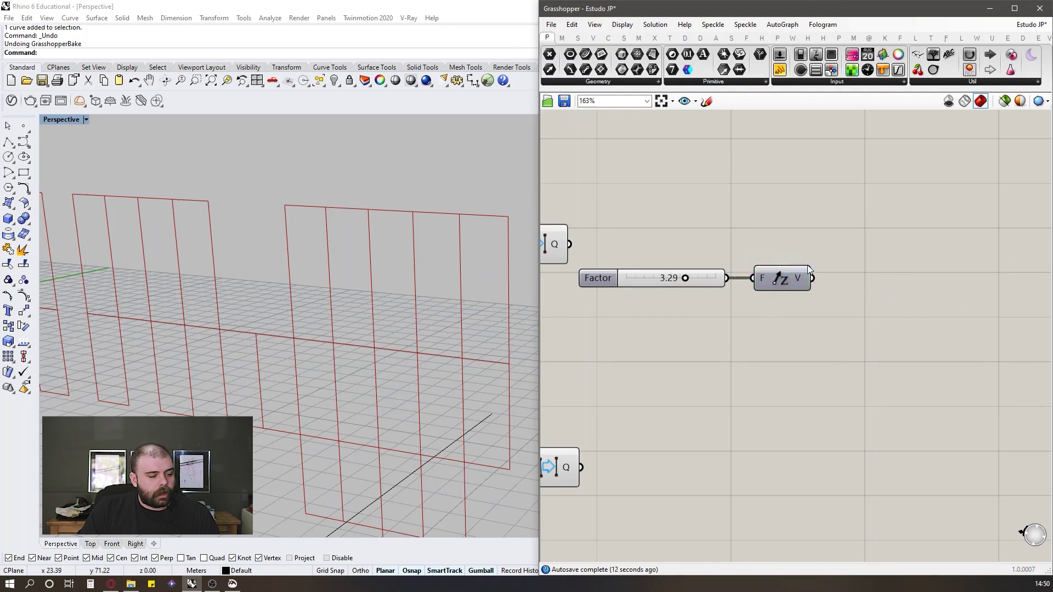
Step: Add a Negative component and feed it the Unit Z vector
mouse_move(808, 269)
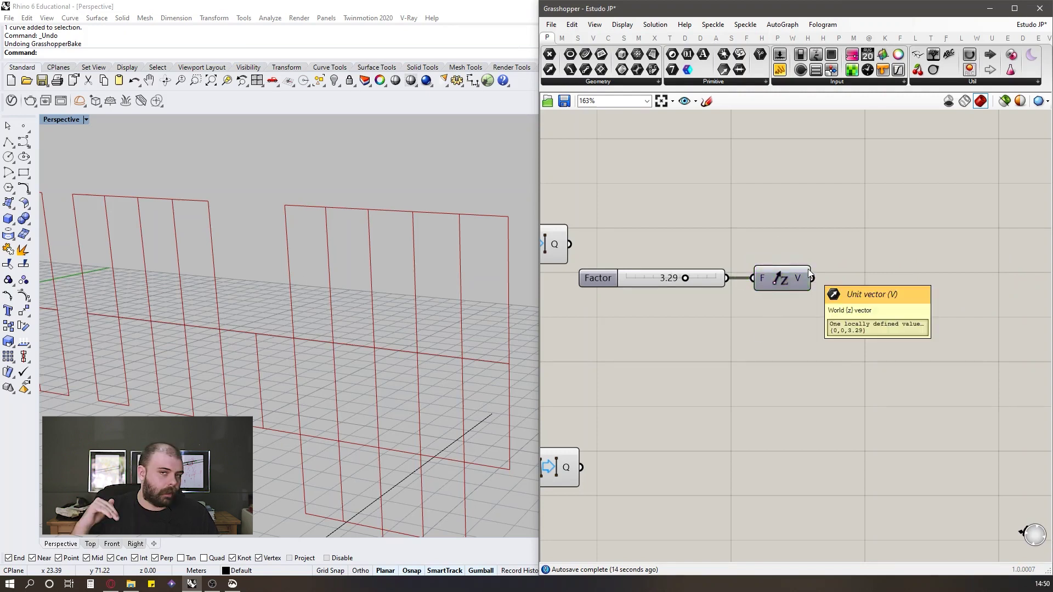
double_click(866, 268)
text(neg)
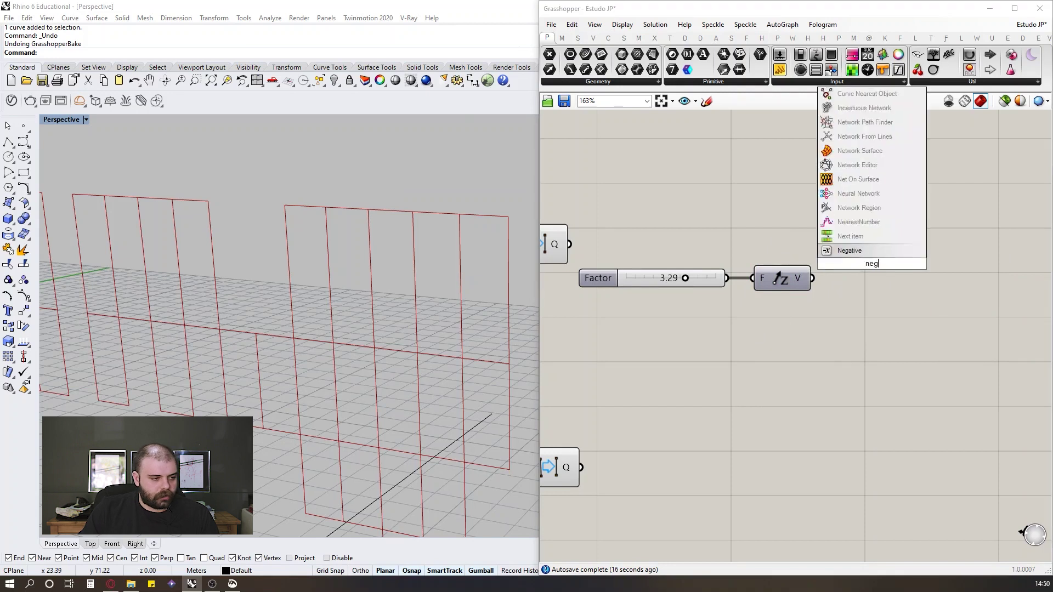
click(849, 250)
drag(870, 259, 870, 313)
drag(813, 278, 842, 335)
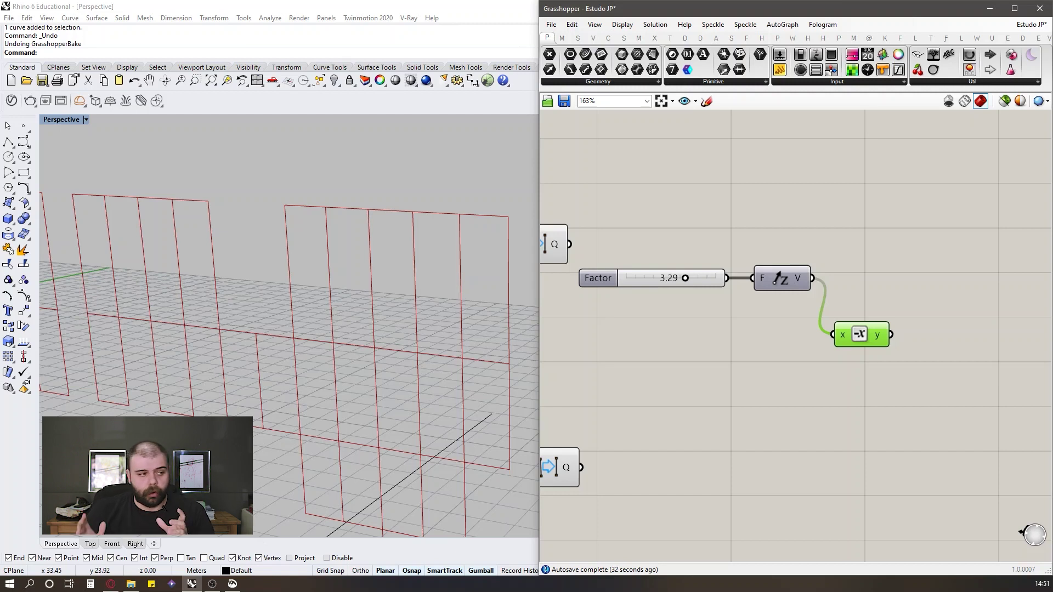
Step: Add a Unit X vector component below the Unit Z and Negative components
double_click(757, 395)
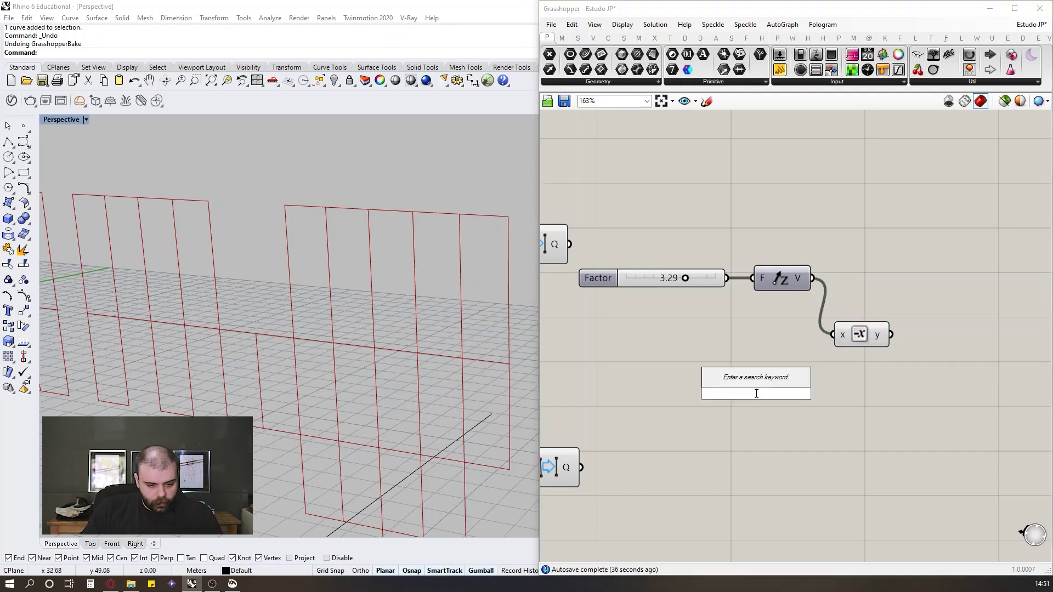
text(x)
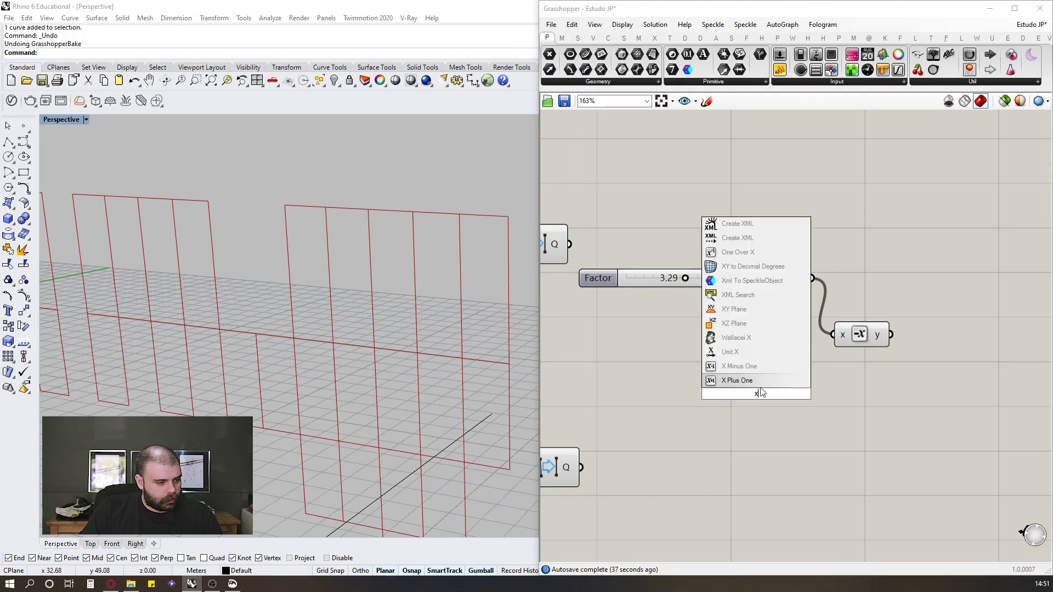
click(752, 349)
drag(745, 394, 789, 397)
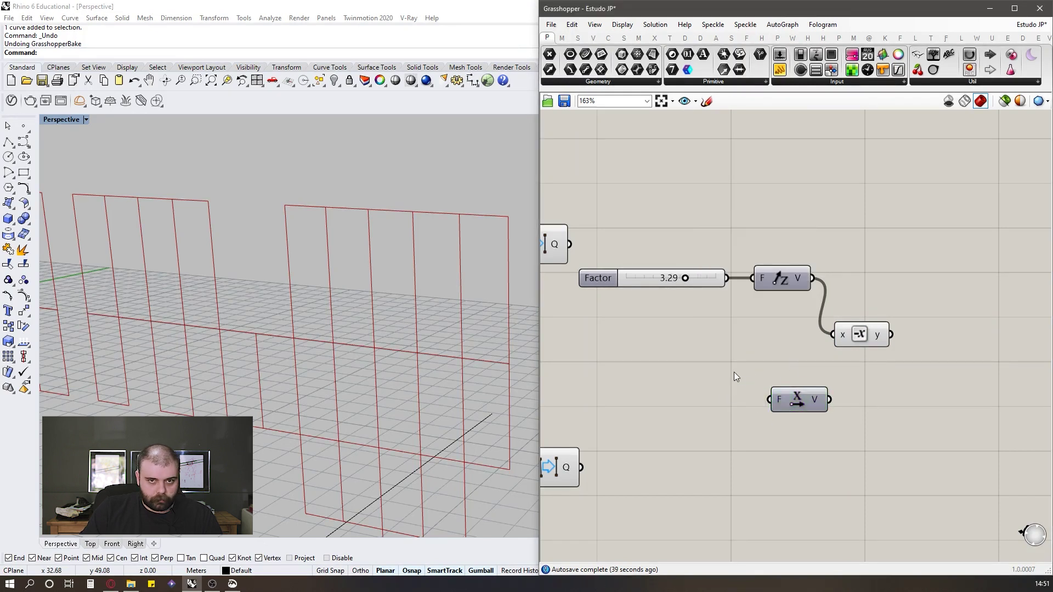
scroll(713, 367, down, 1)
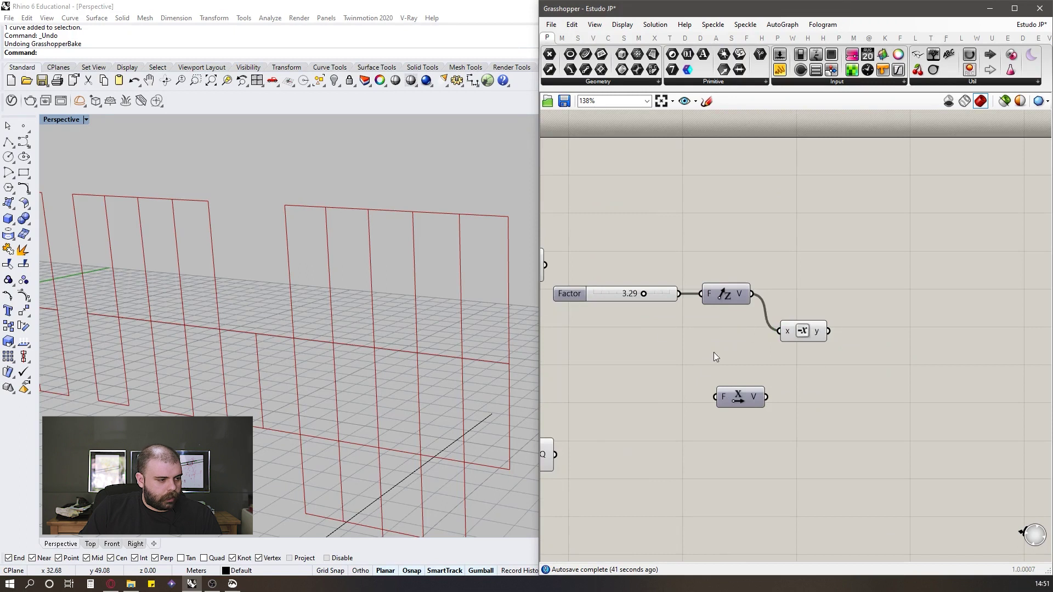
Step: Duplicate the factor slider below the original and connect the copy to the Unit X factor input
right_drag(713, 352, 787, 351)
scroll(787, 350, down, 1)
click(701, 305)
key(ctrl+c)
key(ctrl+v)
click(697, 333)
drag(700, 318, 686, 379)
scroll(756, 380, up, 1)
drag(819, 395, 808, 391)
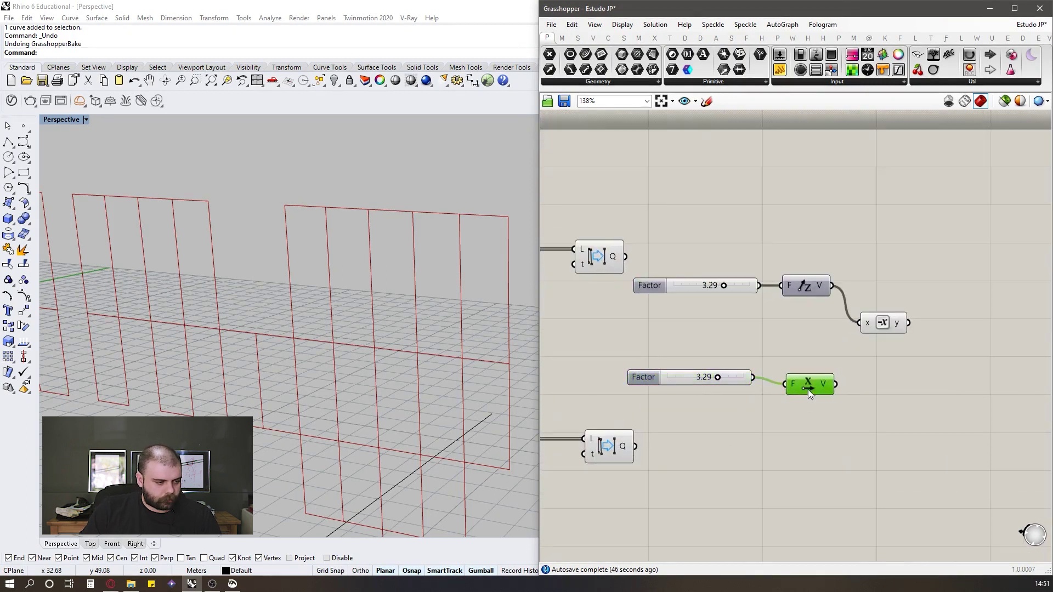
Step: Duplicate the Negative component and connect the copy to the Unit X vector output
click(884, 330)
key(ctrl+c)
key(ctrl+v)
drag(880, 333, 836, 384)
click(795, 341)
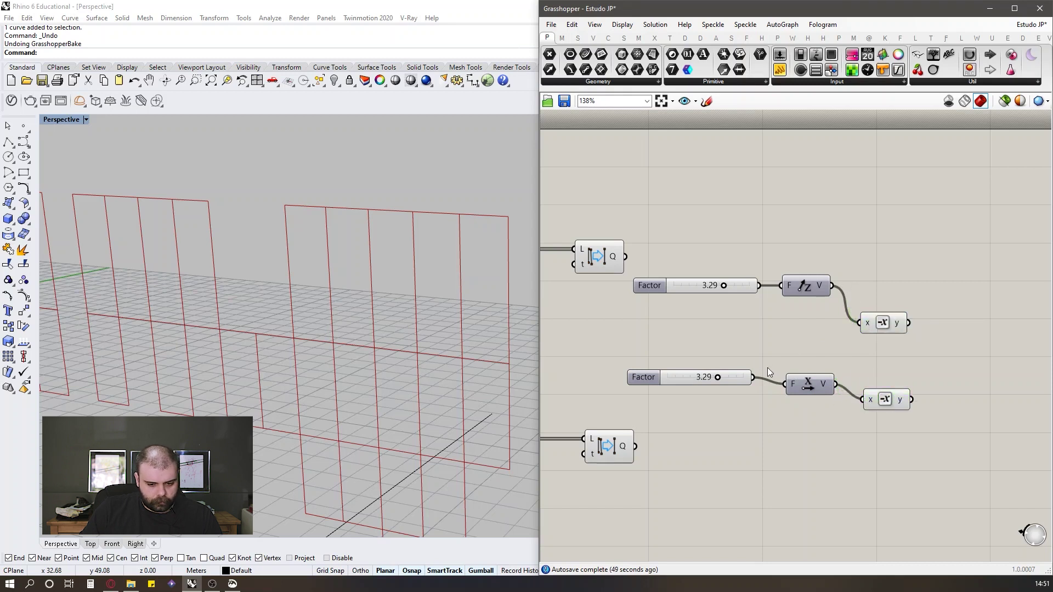
Step: Rearrange the Unit X and the two Negative components to space out the vector definition
scroll(660, 332, down, 2)
scroll(812, 336, up, 4)
drag(810, 328, 838, 303)
click(840, 309)
scroll(708, 351, down, 2)
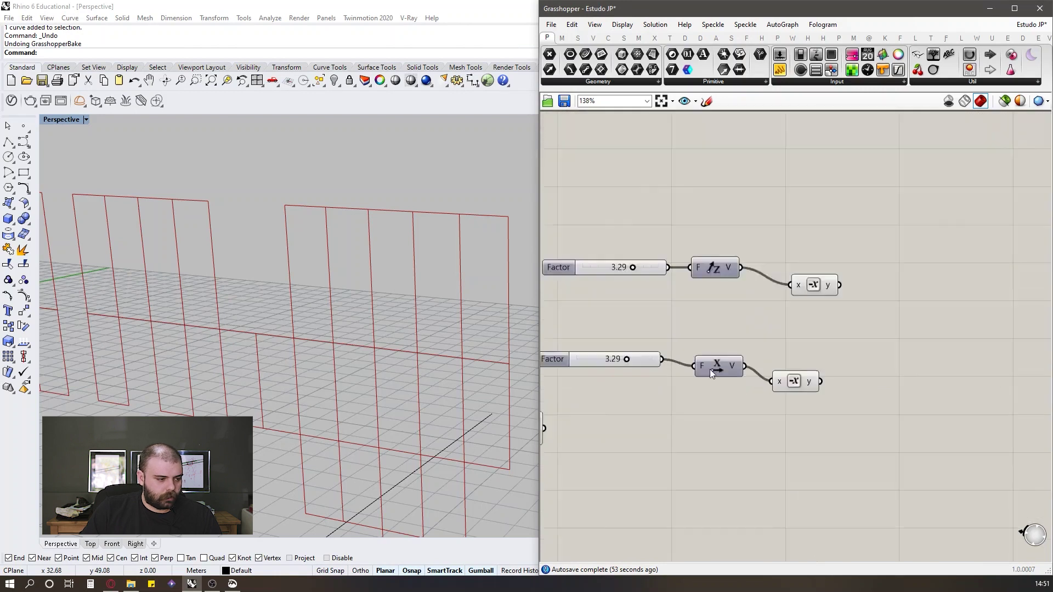
scroll(707, 384, up, 1)
click(705, 400)
click(791, 389)
scroll(685, 393, down, 1)
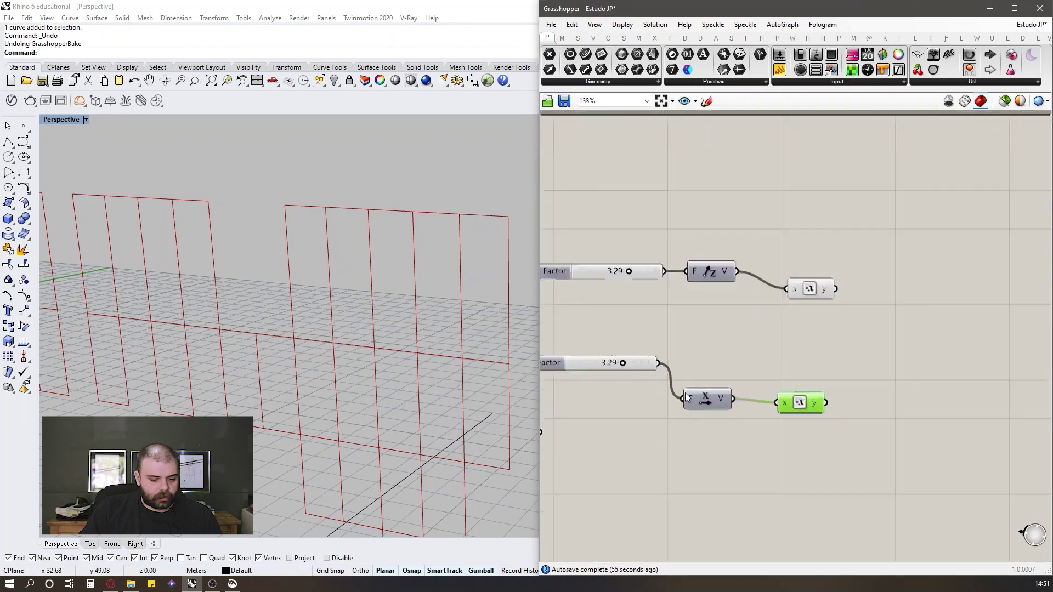
Step: Add an empty Vector parameter after the two Negative components
click(832, 362)
double_click(832, 362)
text(v)
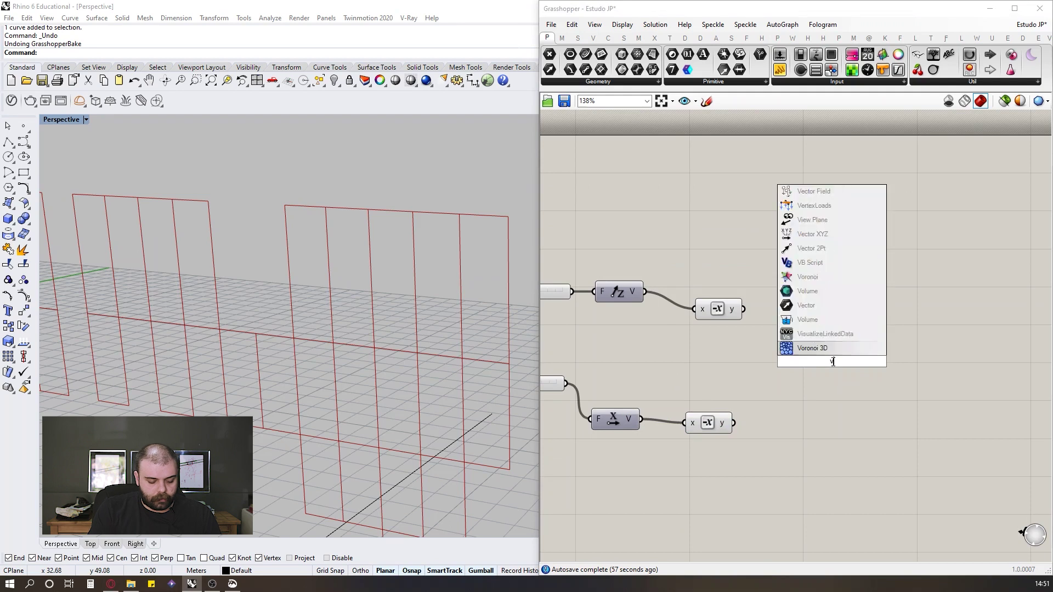
text(ector)
key(Return)
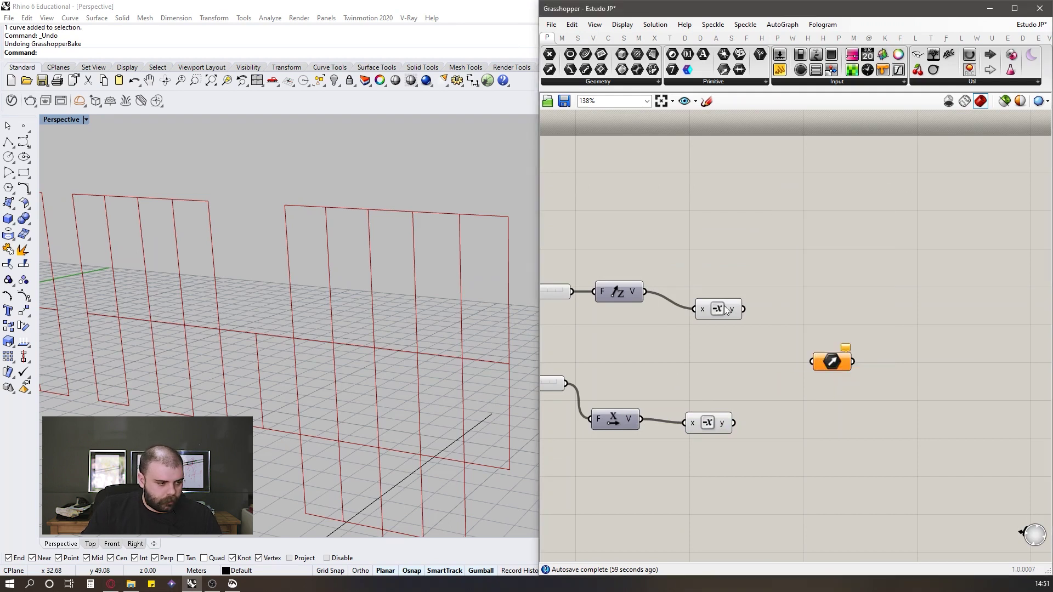
Step: Merge the Unit Z, negated Z, Unit X and negated X vectors, in that order, into the Vector parameter
click(720, 279)
drag(645, 291, 811, 361)
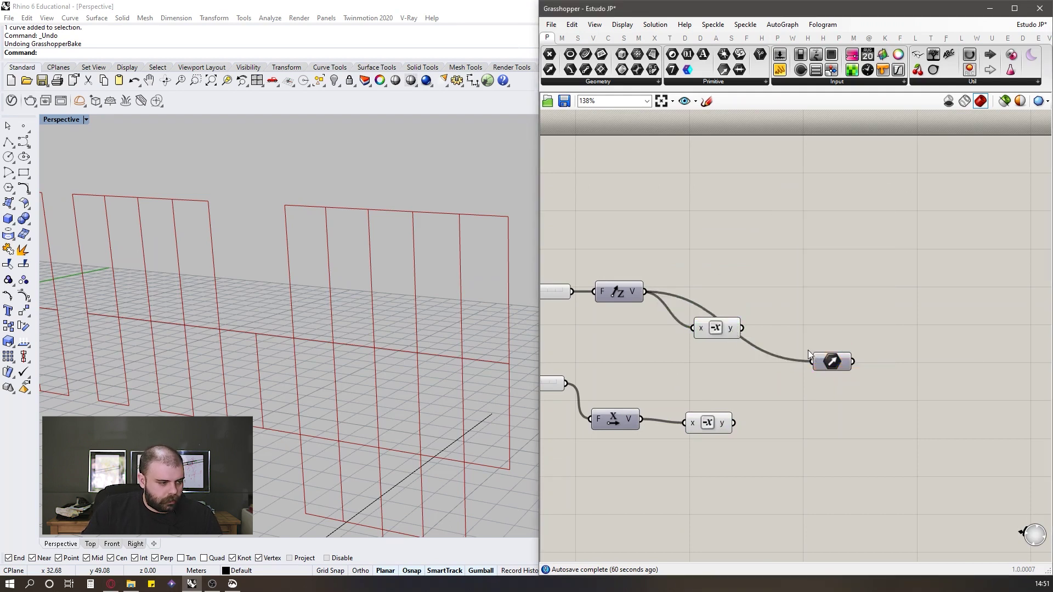
shift+drag(741, 328, 804, 374)
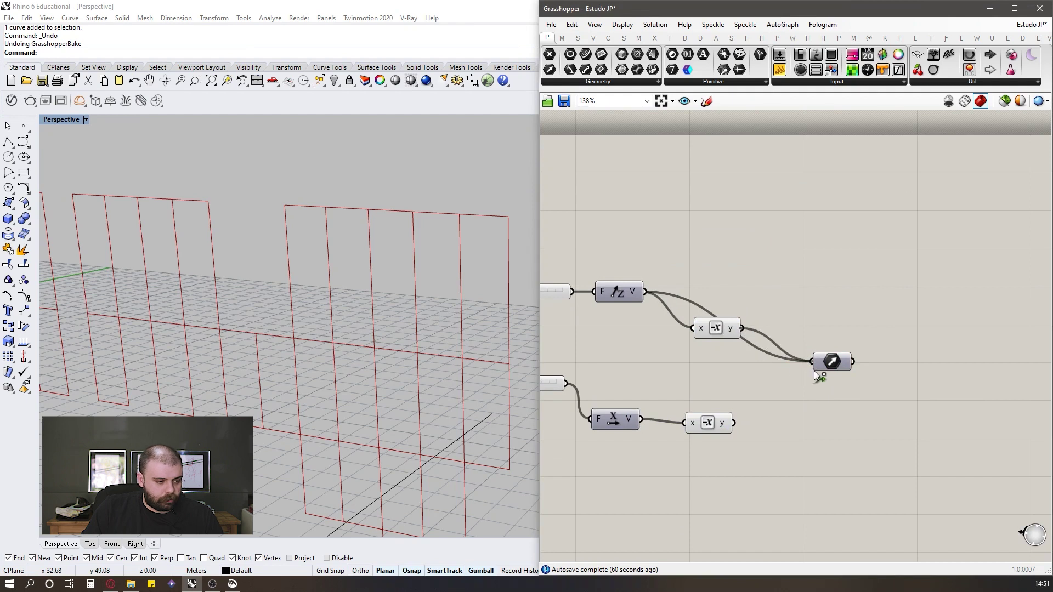
shift+drag(642, 419, 815, 359)
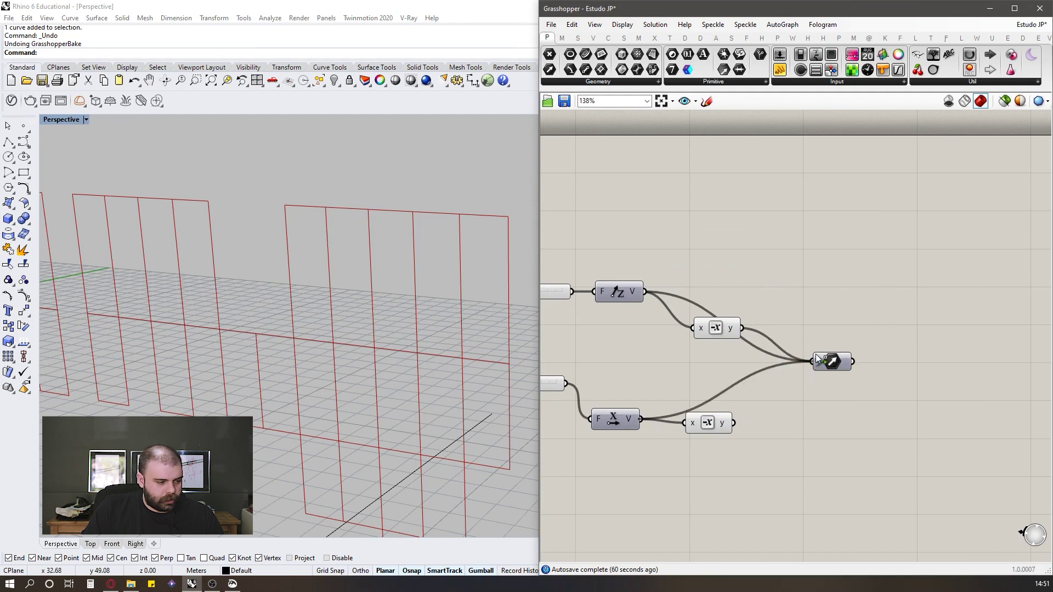
drag(808, 380, 845, 369)
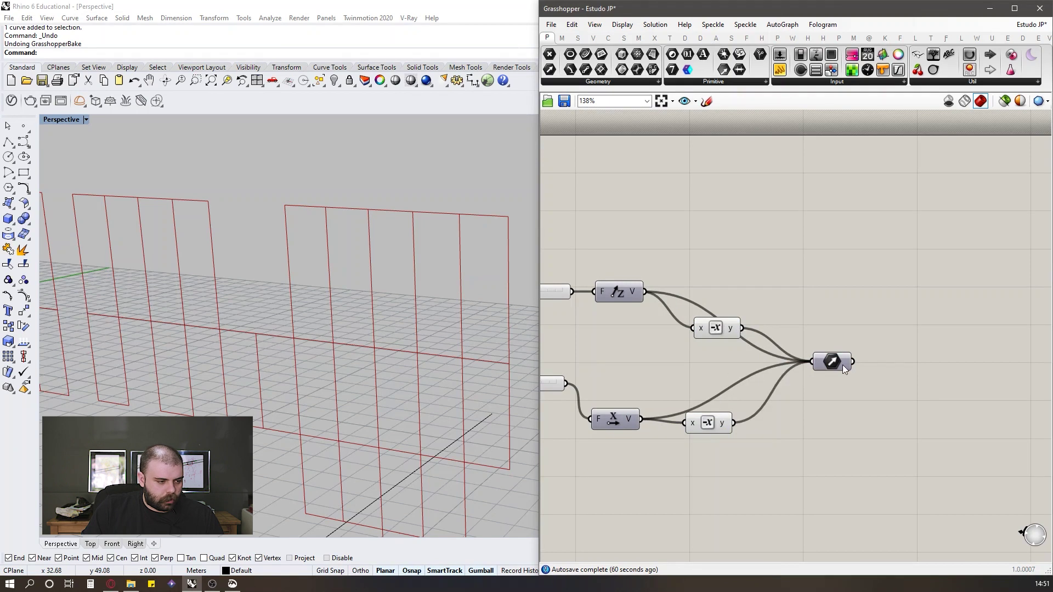
mouse_move(844, 369)
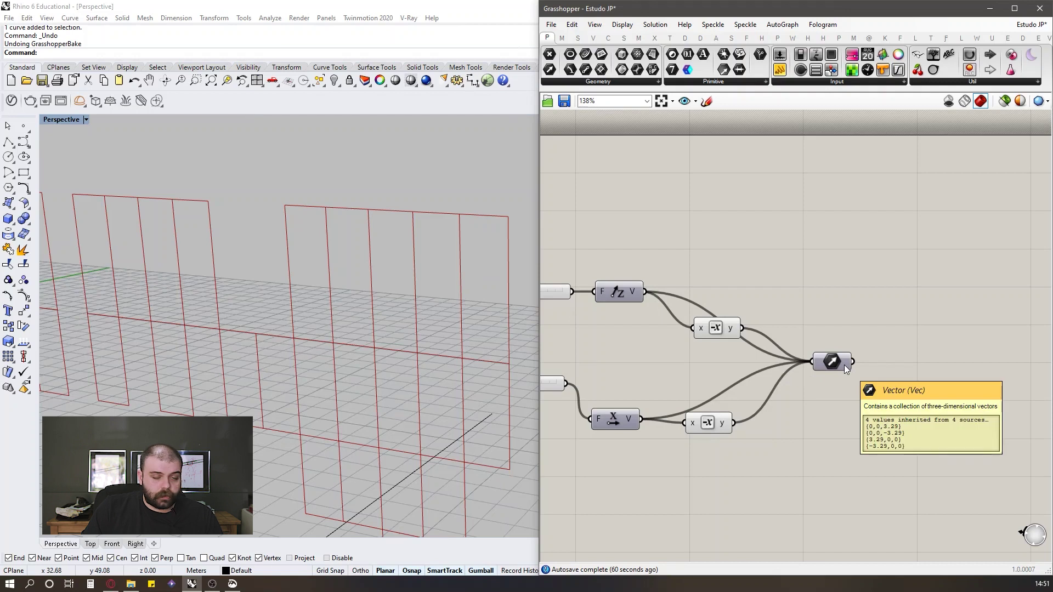
Step: Tidy the layout of the vector components, the Vector parameter and the lower factor slider
drag(735, 334, 721, 352)
drag(831, 362, 836, 338)
scroll(850, 292, down, 2)
scroll(763, 354, up, 1)
drag(770, 389, 789, 385)
click(746, 360)
drag(685, 381, 712, 362)
drag(705, 337, 695, 341)
drag(629, 357, 652, 364)
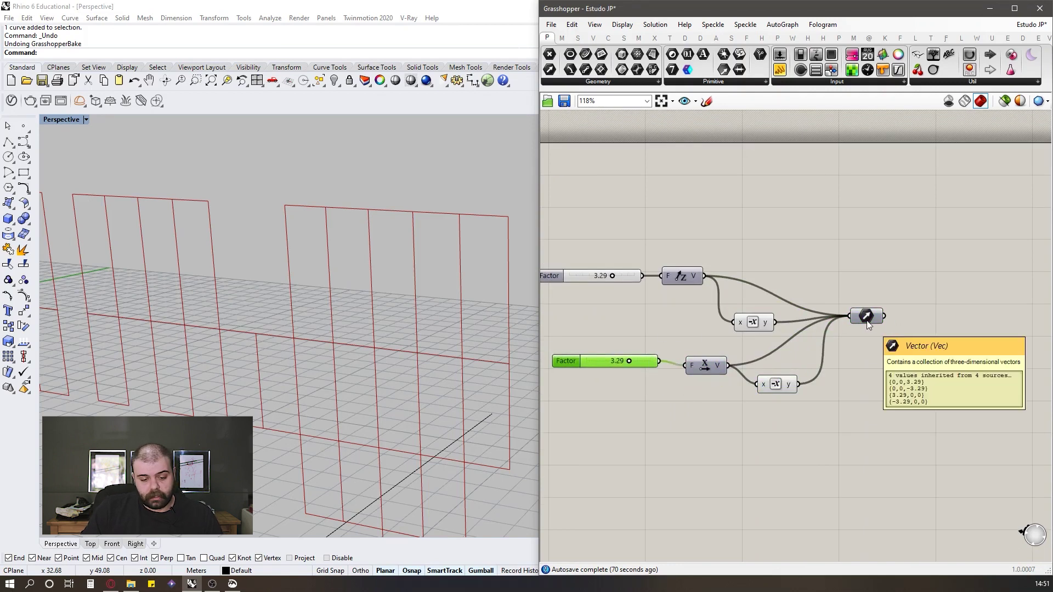
Step: Examine the facade lines in the Rhino viewport, the vectors collected in the Vector parameter, and the upper unique lines output
scroll(687, 302, down, 2)
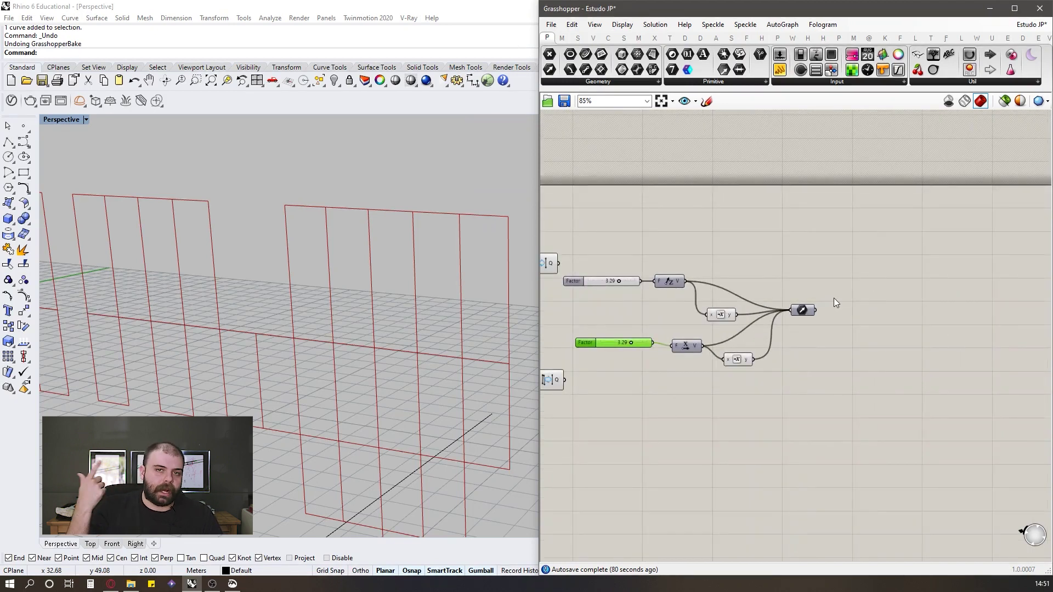
scroll(407, 229, down, 5)
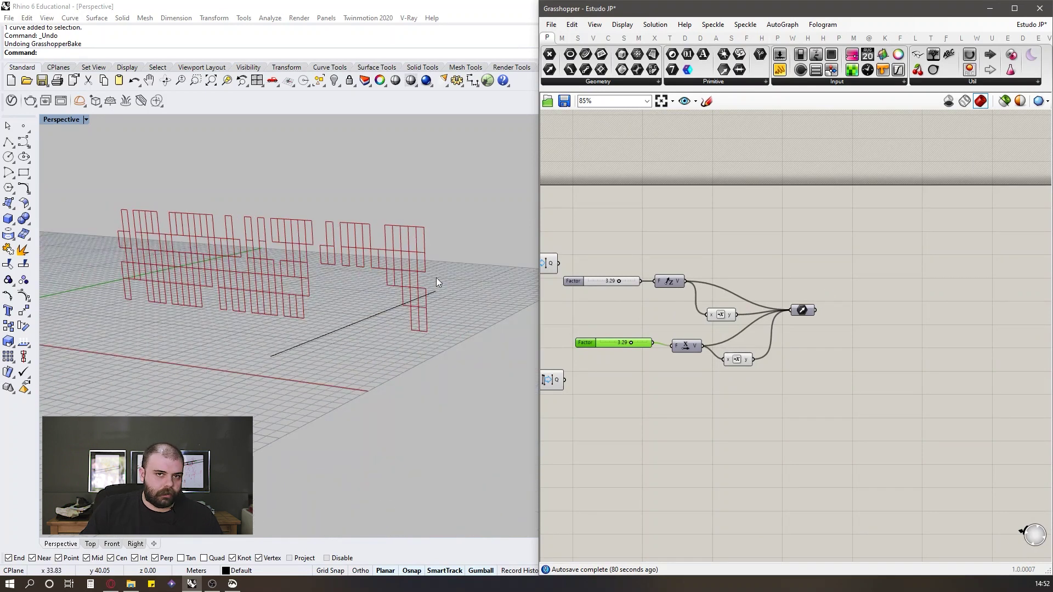
scroll(813, 315, up, 2)
mouse_move(811, 302)
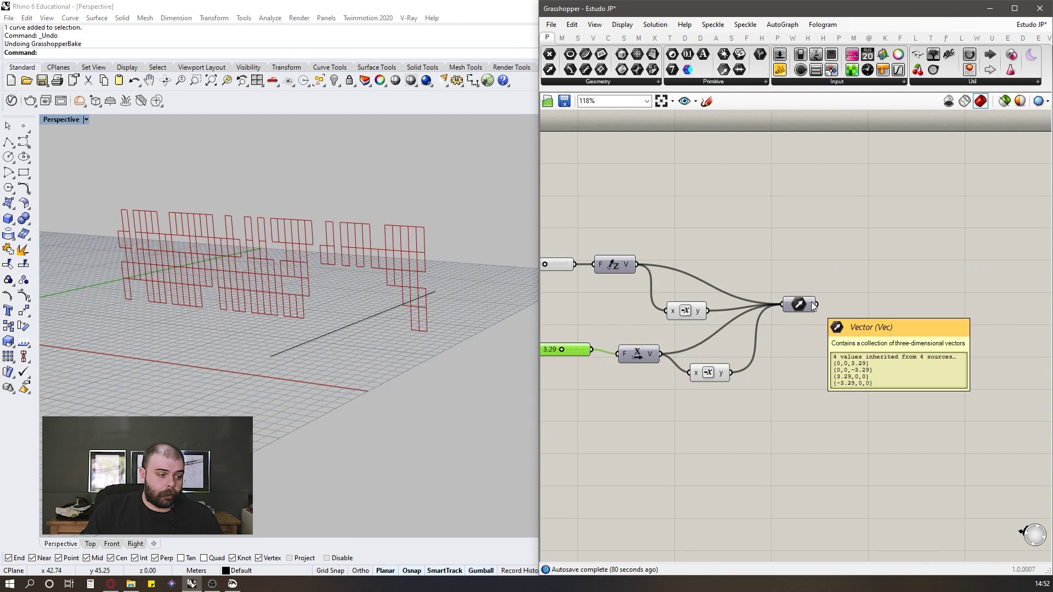
scroll(794, 271, down, 2)
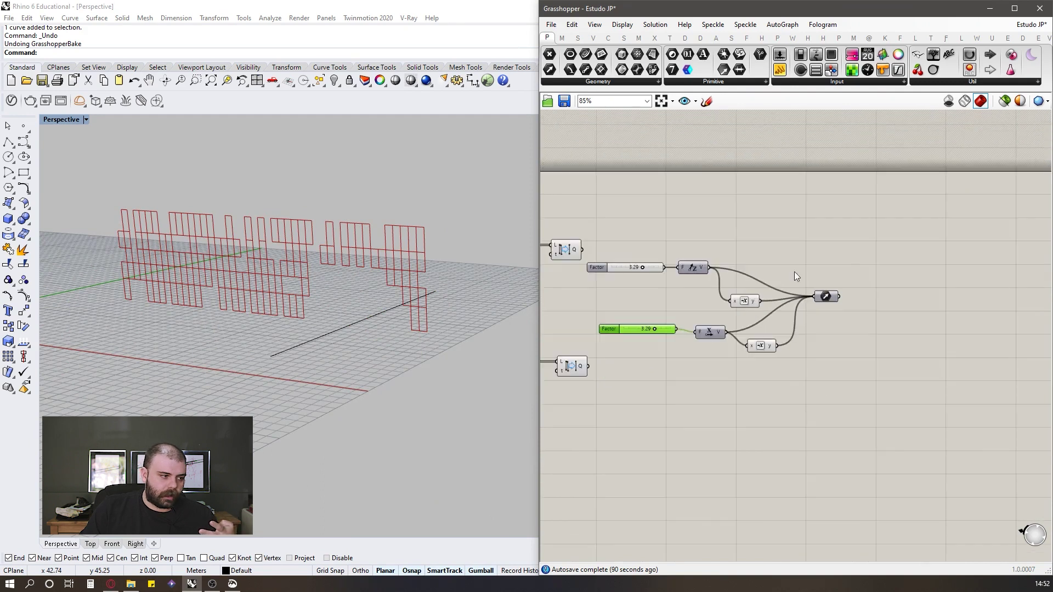
scroll(689, 268, up, 3)
click(690, 264)
click(775, 315)
click(728, 371)
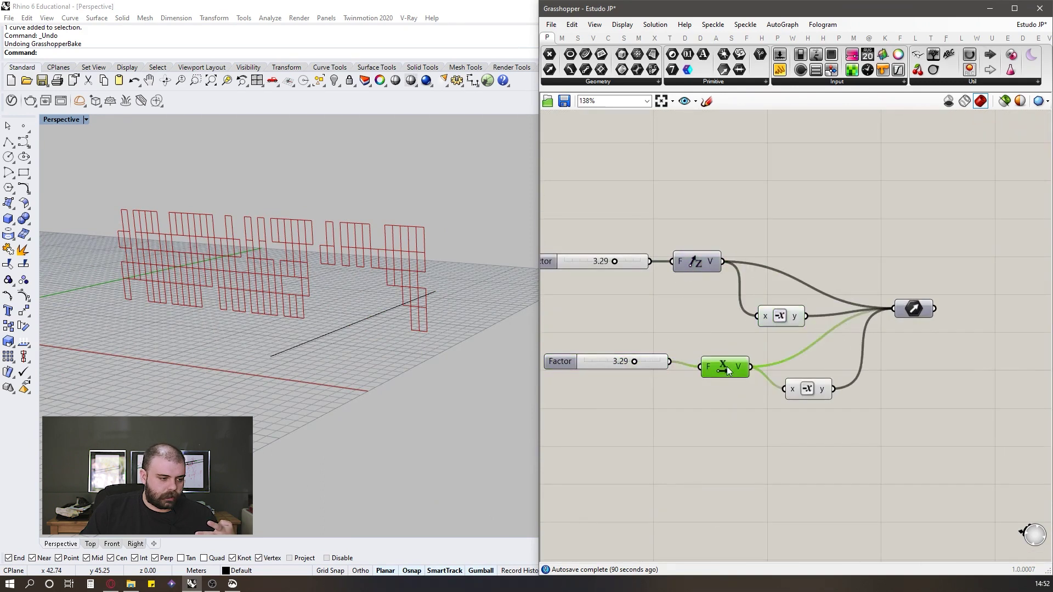
click(807, 393)
scroll(809, 262, down, 4)
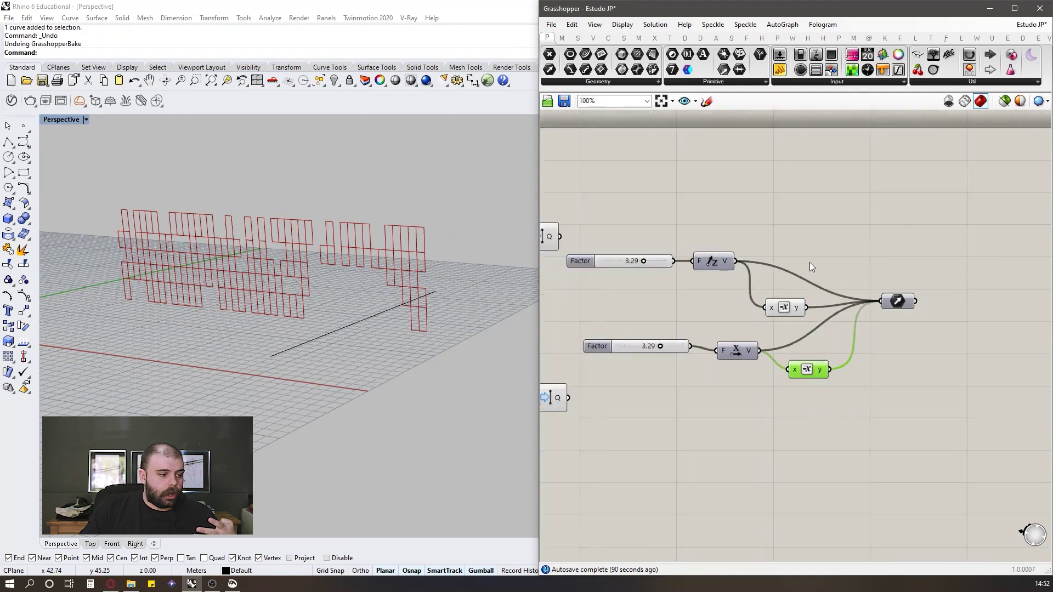
scroll(655, 242, up, 5)
mouse_move(644, 255)
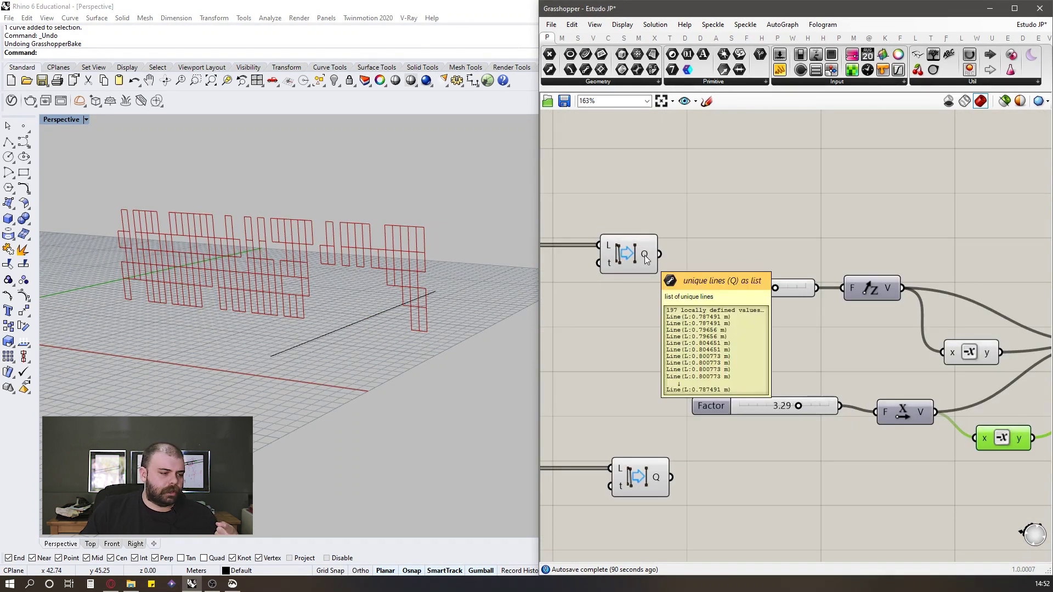
scroll(646, 268, down, 4)
scroll(916, 301, up, 2)
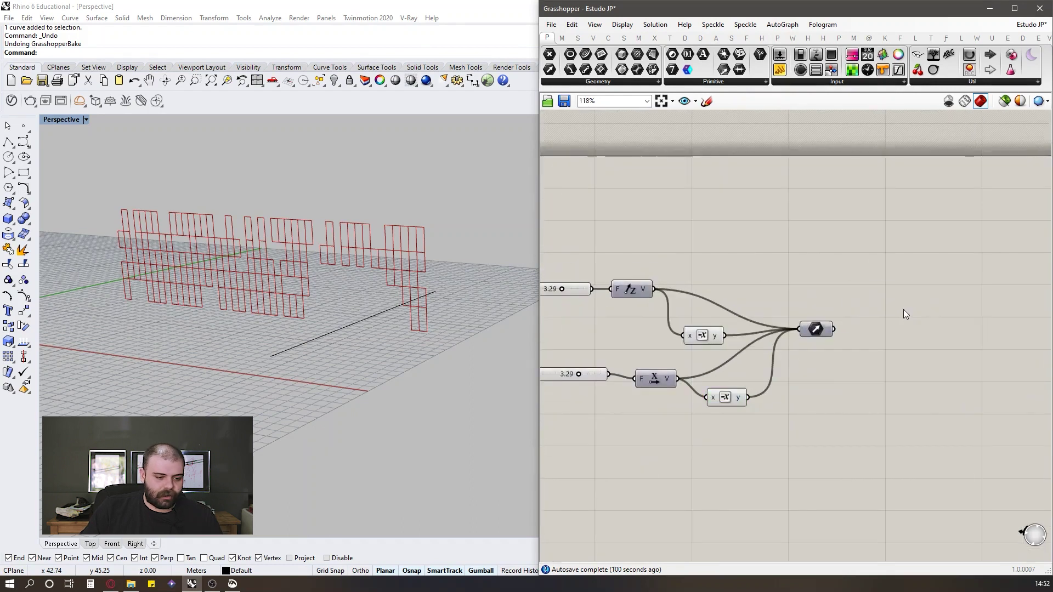
Step: Add a Repeat Data component after the Vector parameter
double_click(905, 314)
text(rpe)
key(BackSpace)
key(BackSpace)
text(epat)
key(BackSpace)
key(BackSpace)
text(eat data)
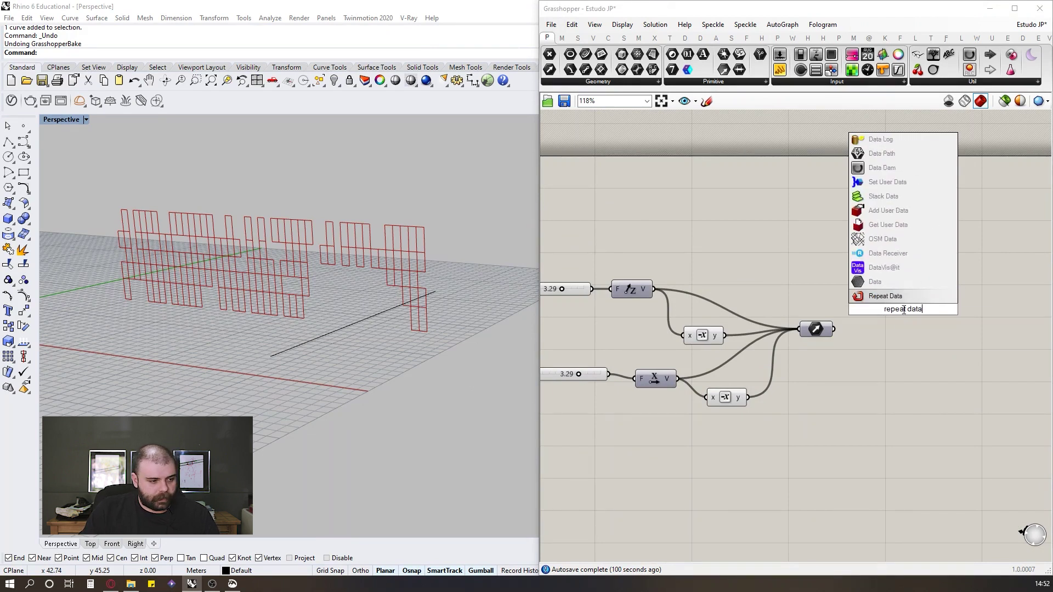
key(Return)
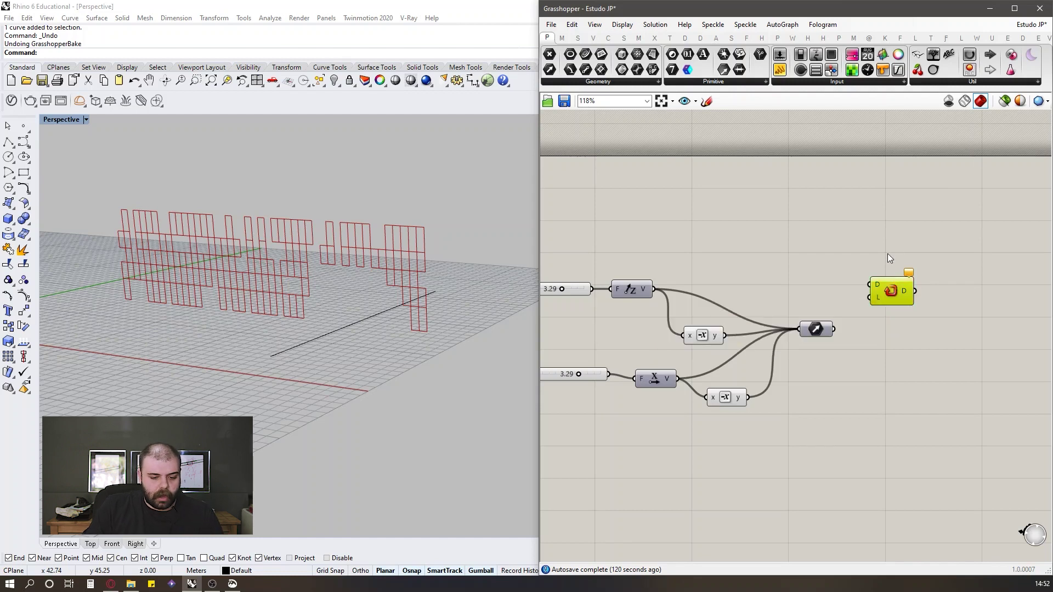
click(887, 254)
Step: Connect the Vector parameter to the data input of Repeat Data
scroll(883, 268, up, 3)
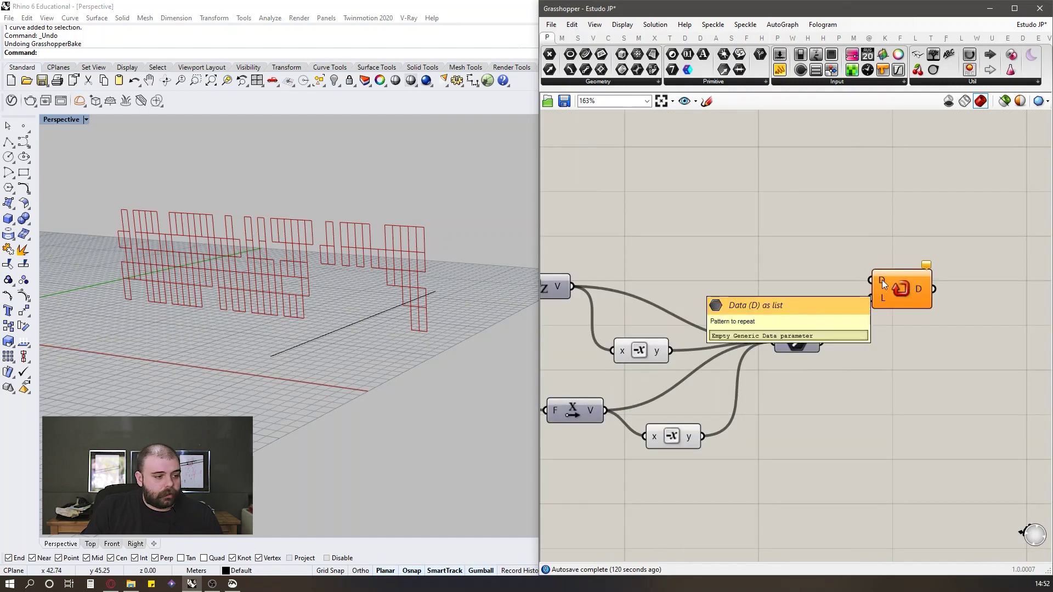
click(817, 340)
drag(821, 341, 870, 280)
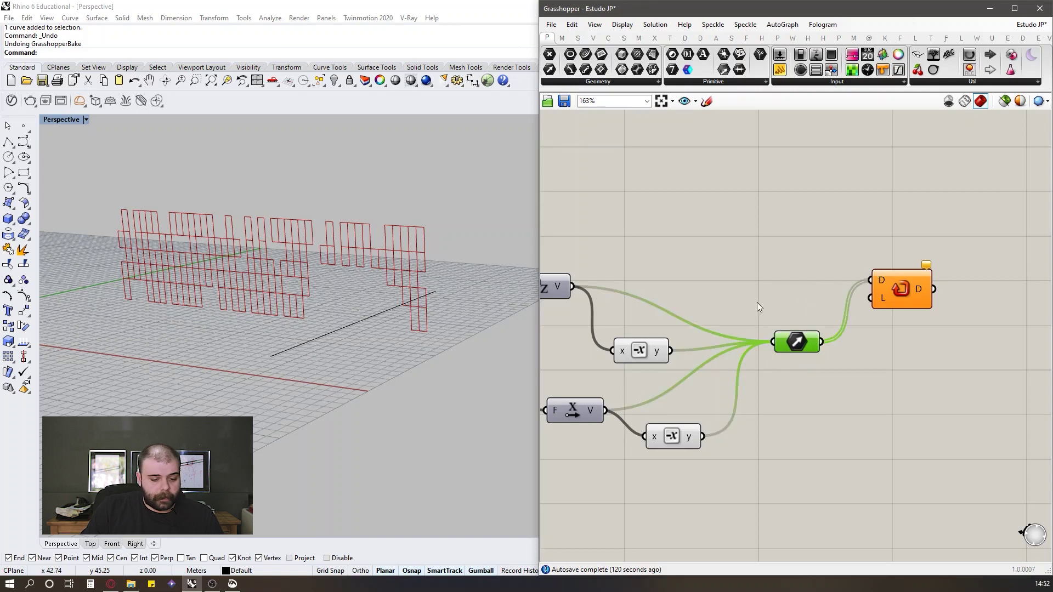
mouse_move(881, 299)
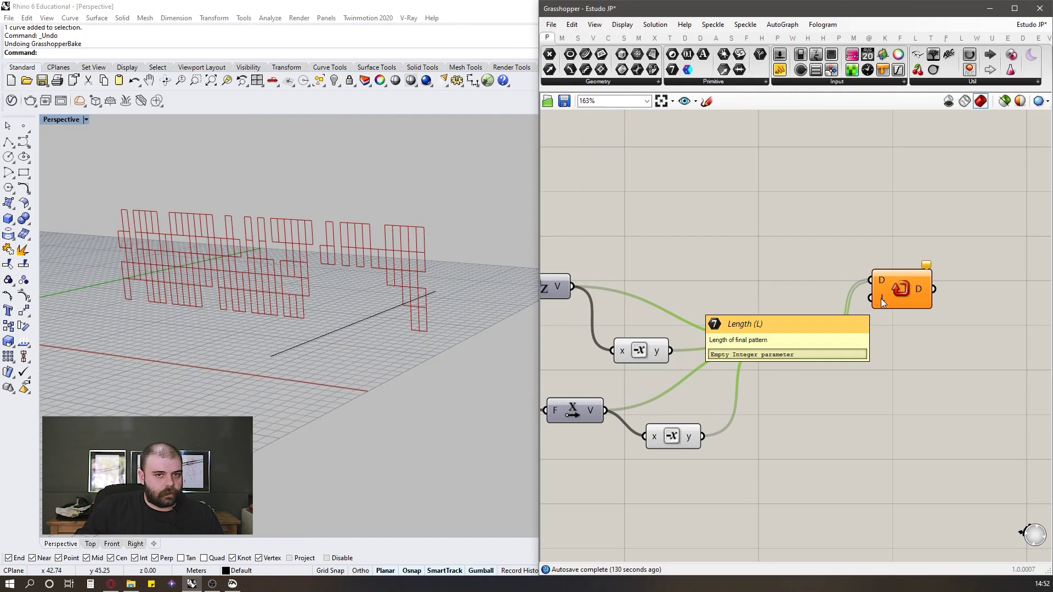
Step: Add a List Length component and feed it the unique lines output of the upper removeDuplicateLines component
scroll(881, 299, down, 4)
double_click(648, 320)
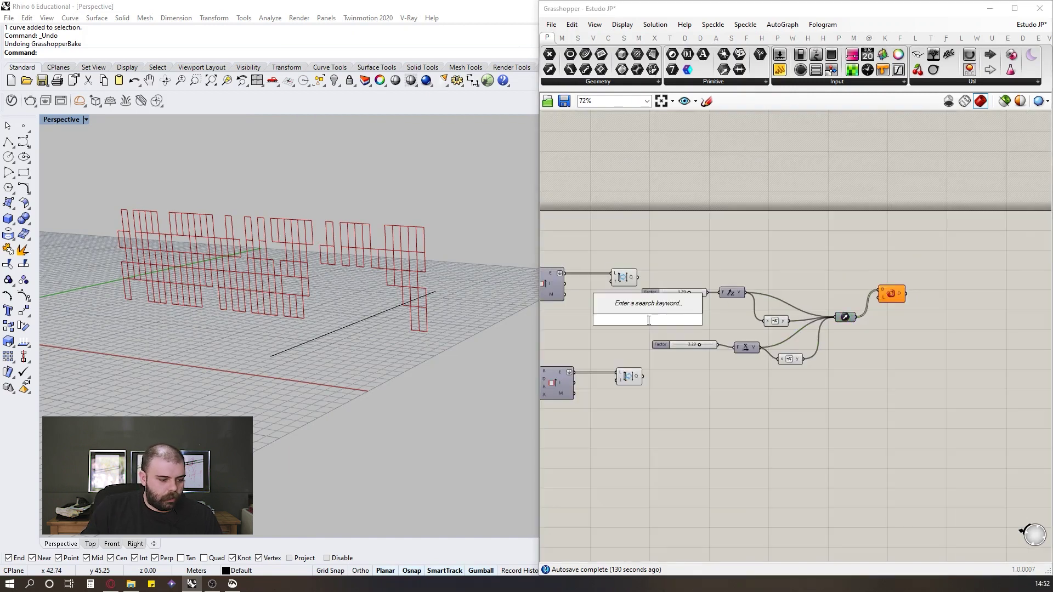
text(list le)
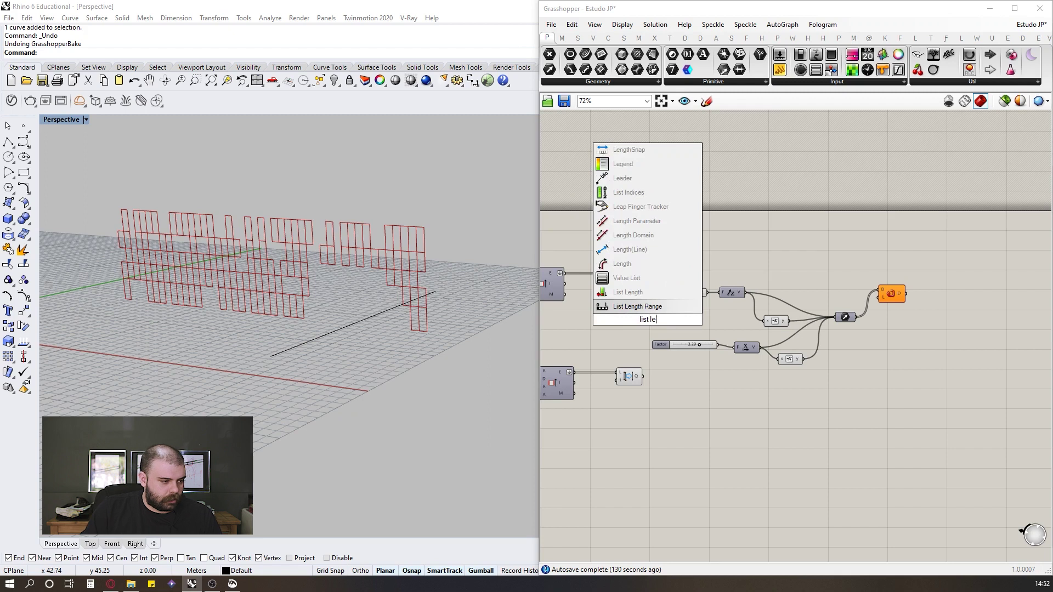
click(640, 299)
scroll(641, 299, up, 4)
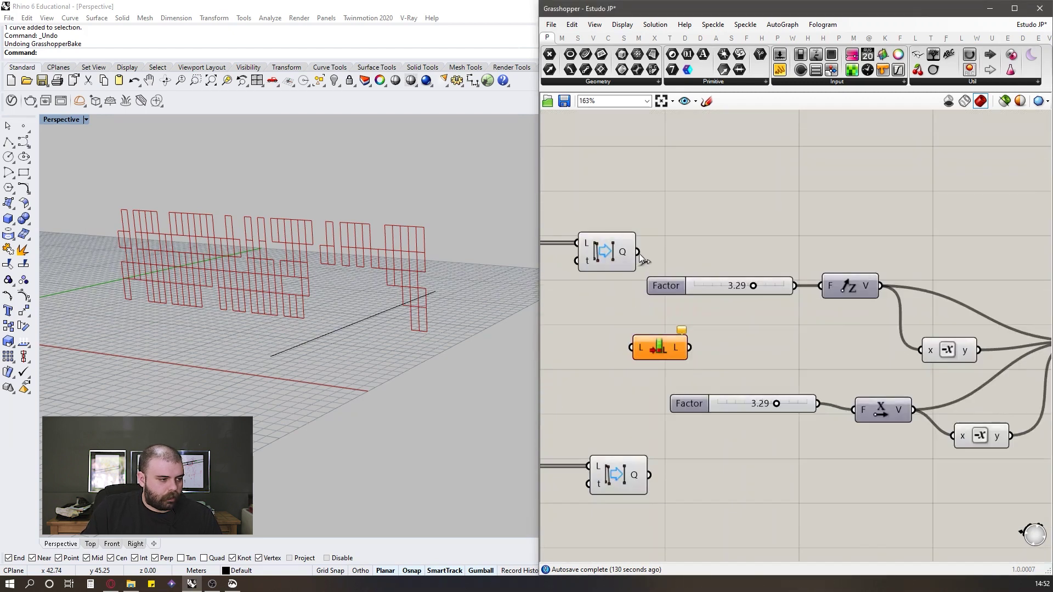
drag(633, 340, 632, 345)
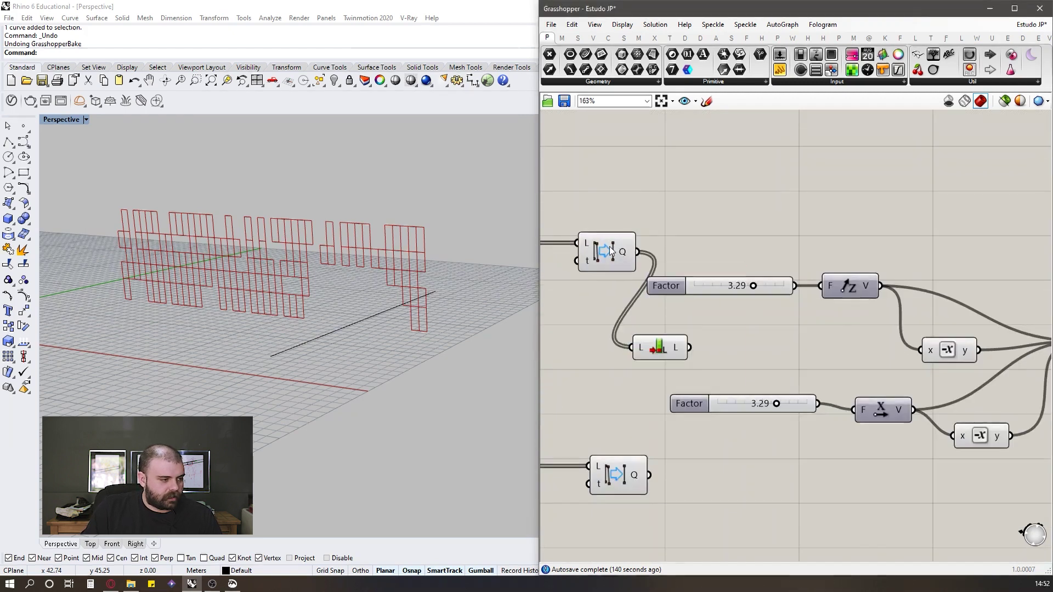
click(621, 251)
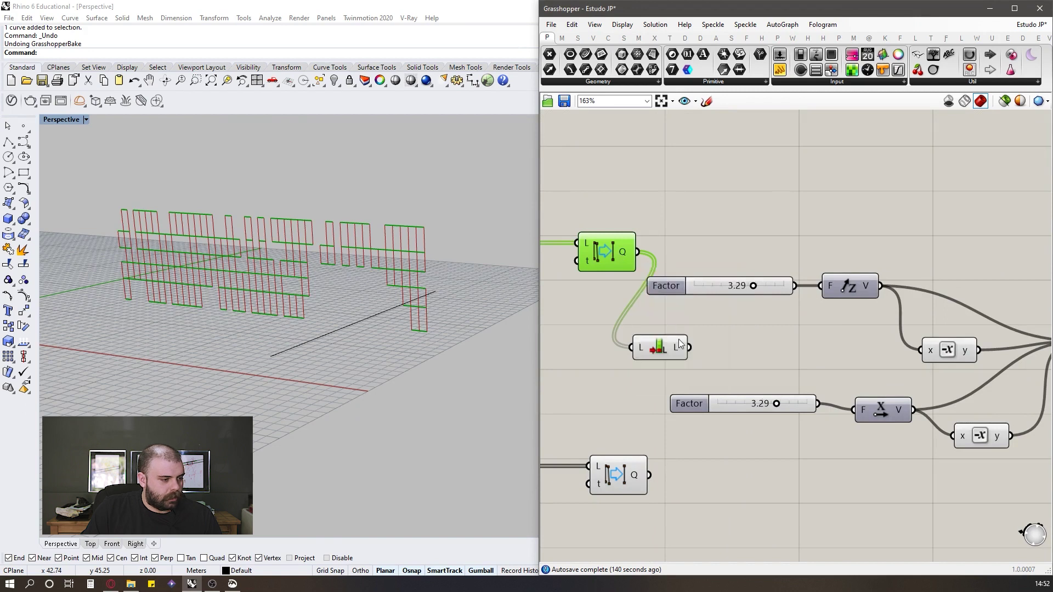
Step: Place List Length beside Repeat Data and connect its output to the length input of Repeat Data
mouse_move(679, 347)
drag(679, 347, 703, 371)
scroll(771, 407, up, 2)
drag(811, 247, 840, 314)
click(748, 381)
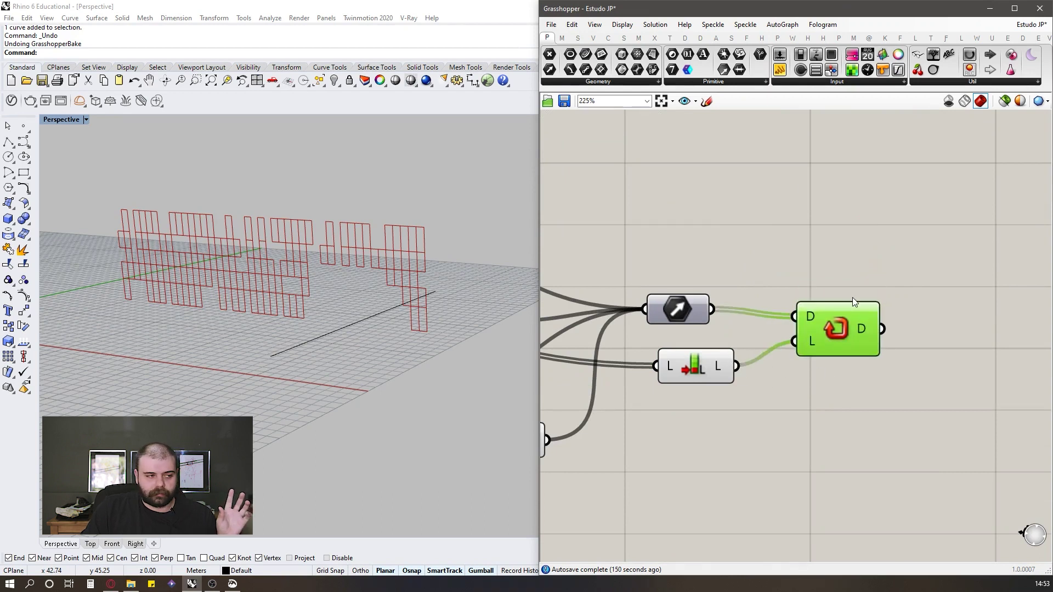
Step: Attach a Panel to the Repeat Data output and enlarge it to show more of the vector list
drag(779, 70, 970, 219)
scroll(910, 257, down, 4)
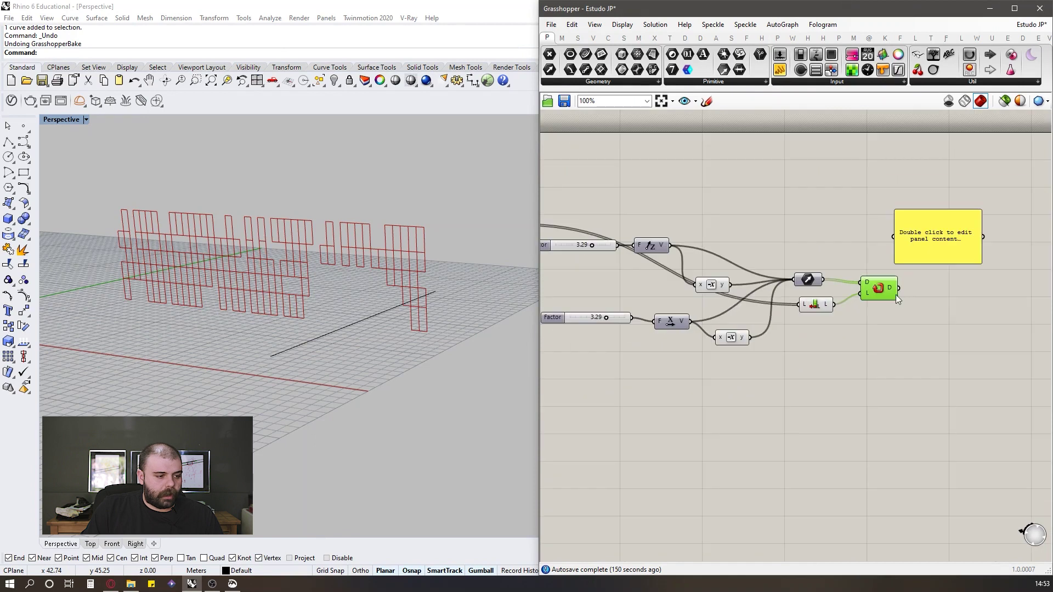
drag(899, 288, 932, 249)
scroll(932, 259, up, 4)
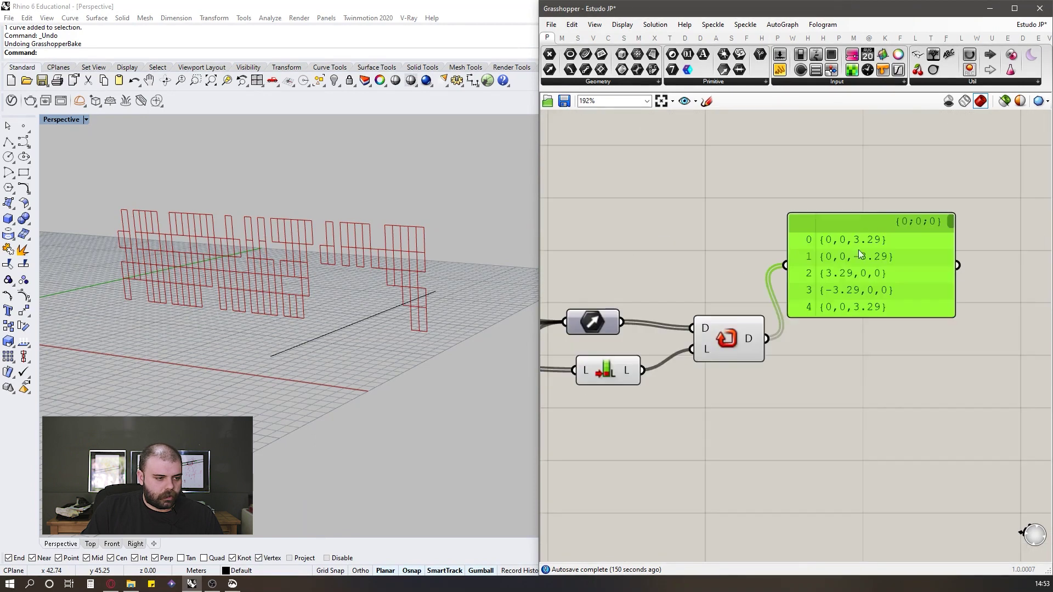
scroll(931, 264, down, 3)
drag(915, 290, 894, 498)
drag(859, 397, 880, 400)
scroll(859, 255, up, 2)
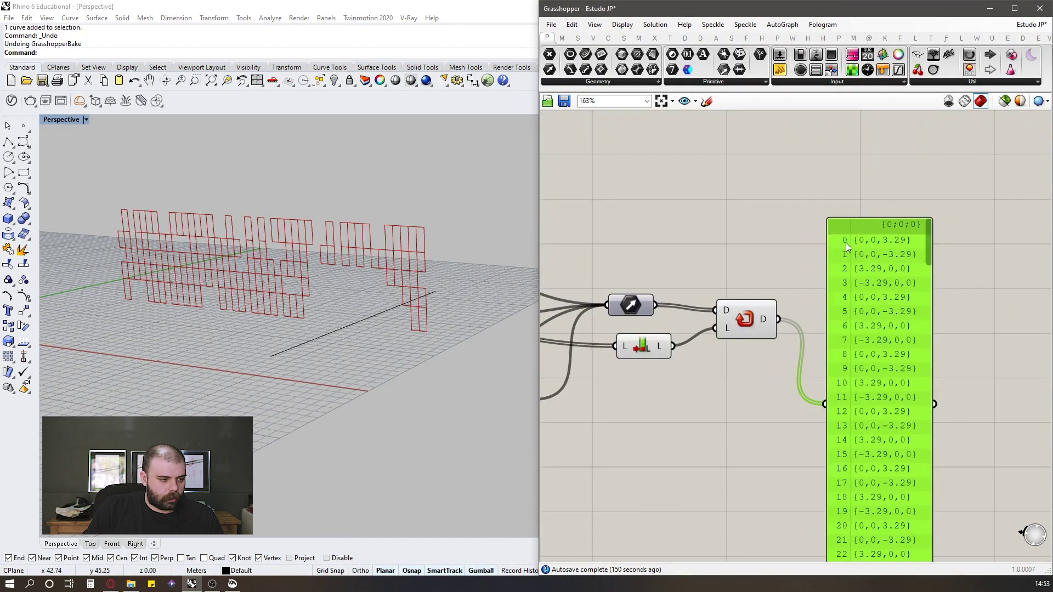
Step: Read the repeated vector list through to its last item and delete the Panel
scroll(910, 211, down, 2)
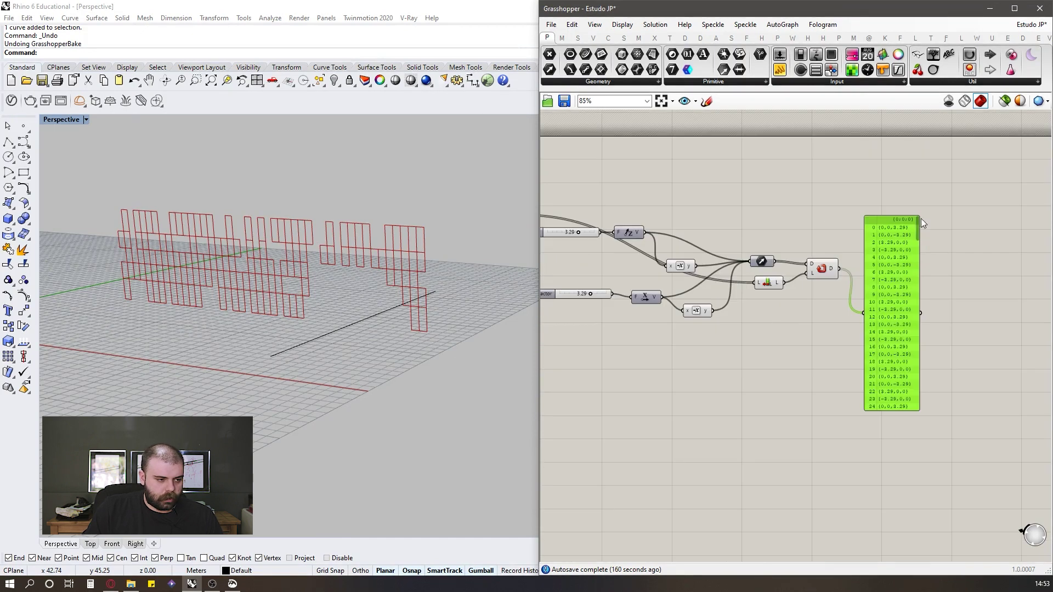
drag(917, 230, 937, 425)
scroll(887, 412, up, 3)
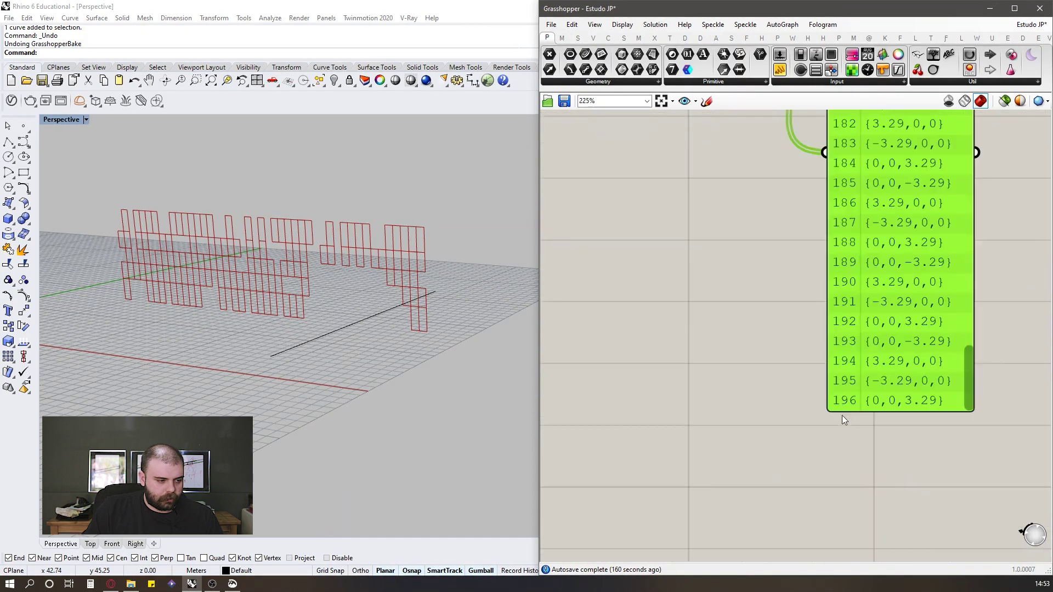
scroll(846, 400, down, 3)
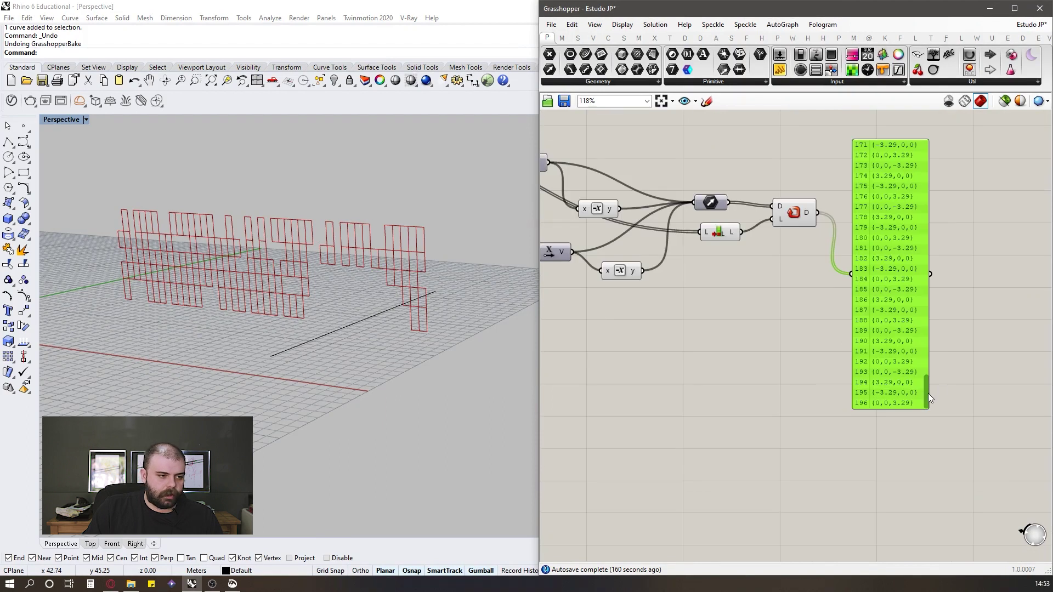
drag(927, 393, 906, 156)
scroll(893, 153, up, 4)
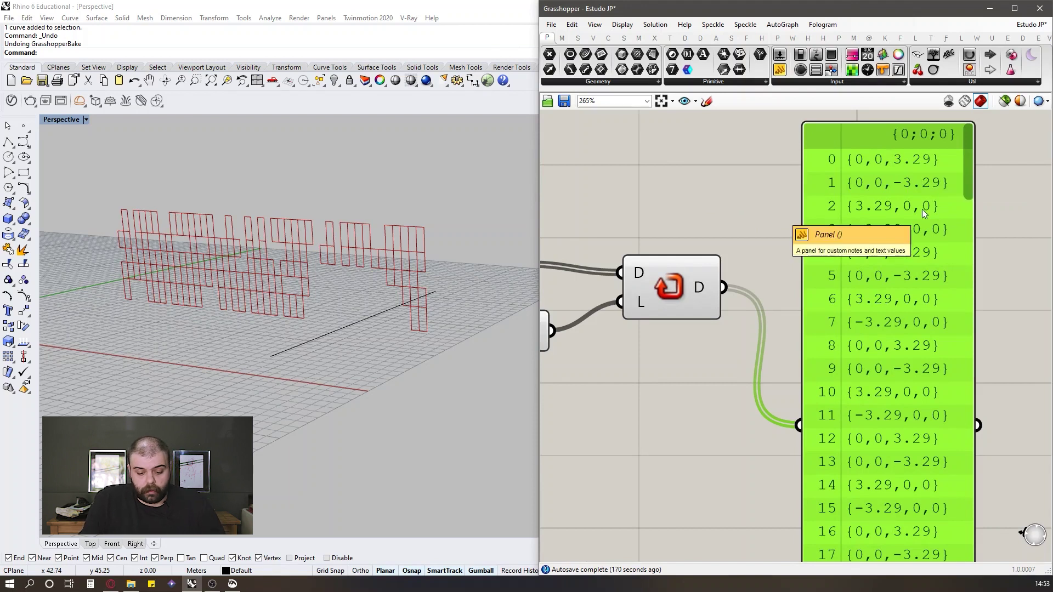
key(Delete)
Step: Compare the facade lines output by the upper and lower removeDuplicateLines components in the Rhino viewport
scroll(860, 197, down, 10)
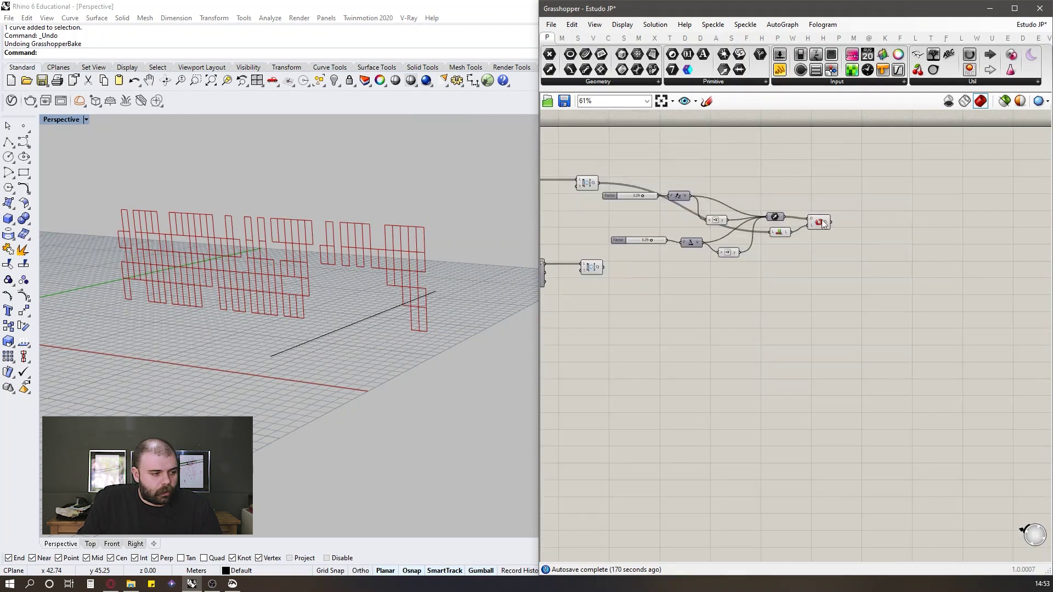
scroll(754, 227, up, 5)
drag(826, 253, 825, 274)
drag(759, 315, 650, 233)
drag(738, 258, 731, 309)
click(763, 225)
drag(815, 278, 811, 302)
click(813, 154)
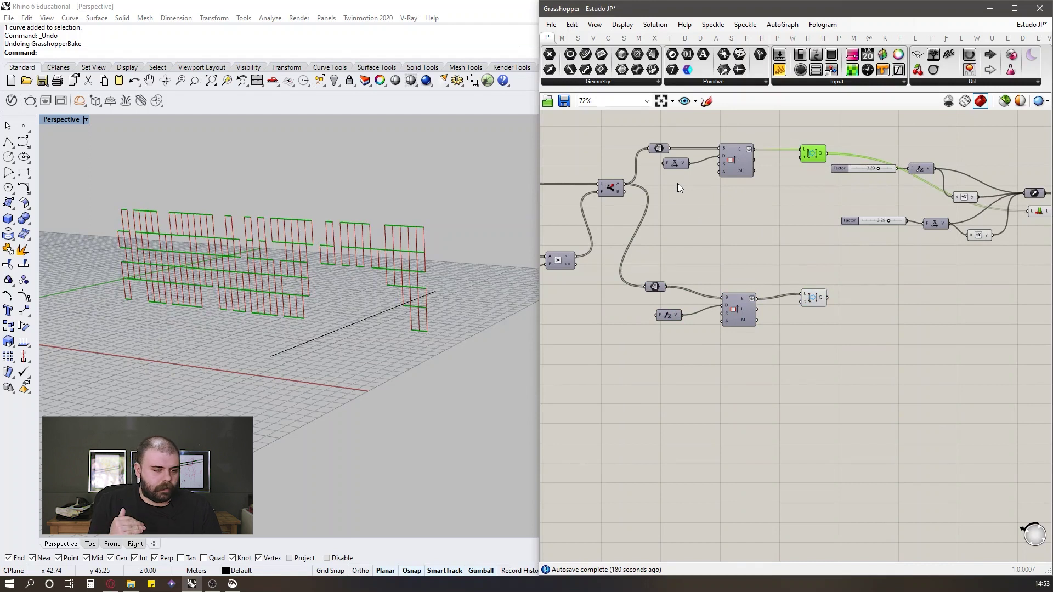
click(813, 303)
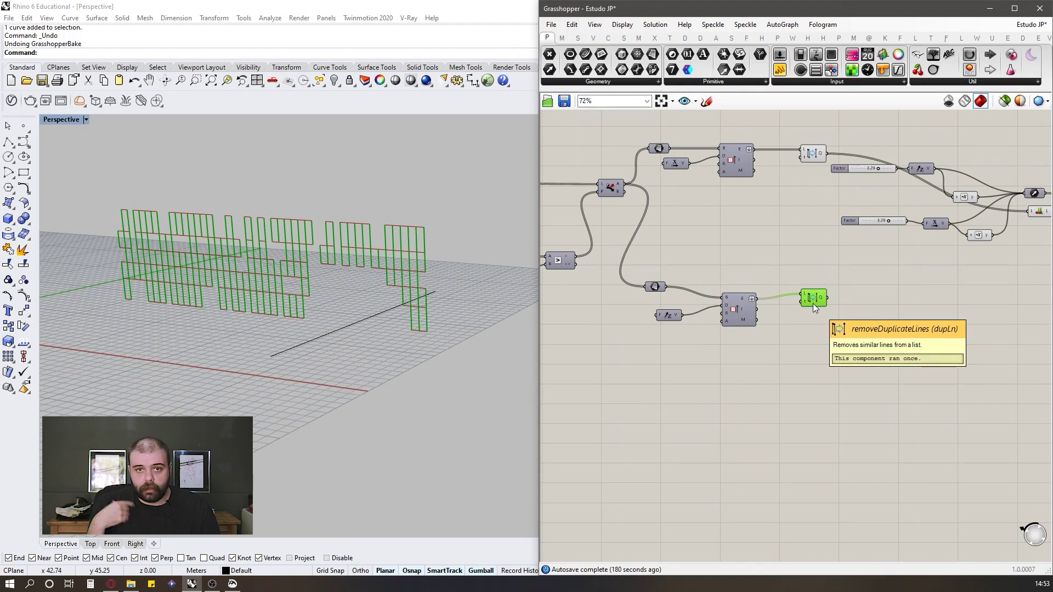
scroll(664, 219, down, 3)
scroll(886, 205, up, 5)
scroll(755, 245, down, 3)
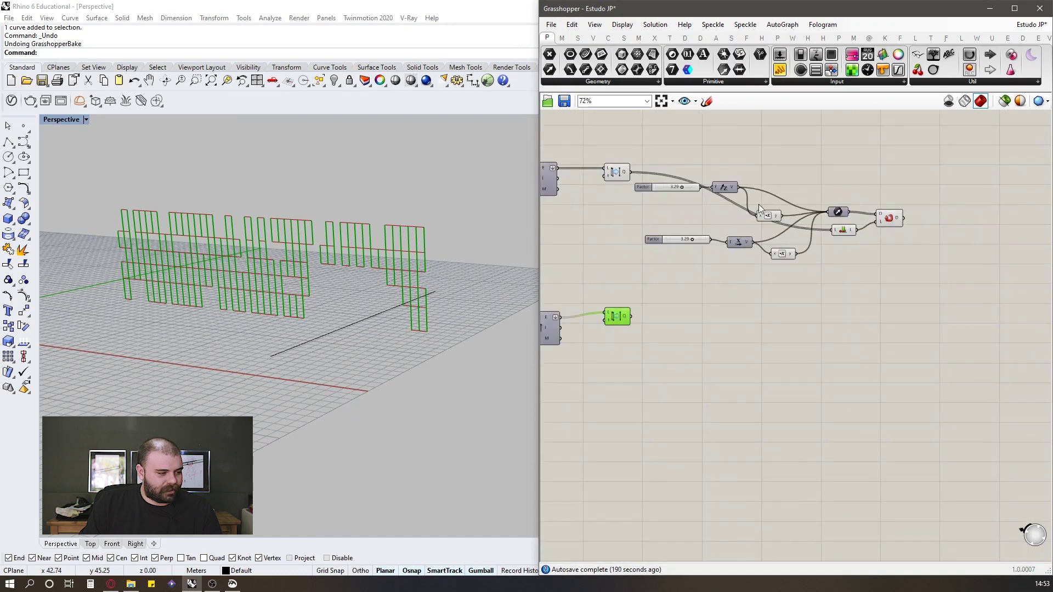
Step: Add a Unit Z and a Unit Y vector component beside the lower removeDuplicateLines component
right_drag(647, 336, 737, 259)
scroll(737, 258, up, 2)
double_click(742, 256)
text(z)
click(724, 242)
double_click(746, 288)
text(unit y)
click(731, 275)
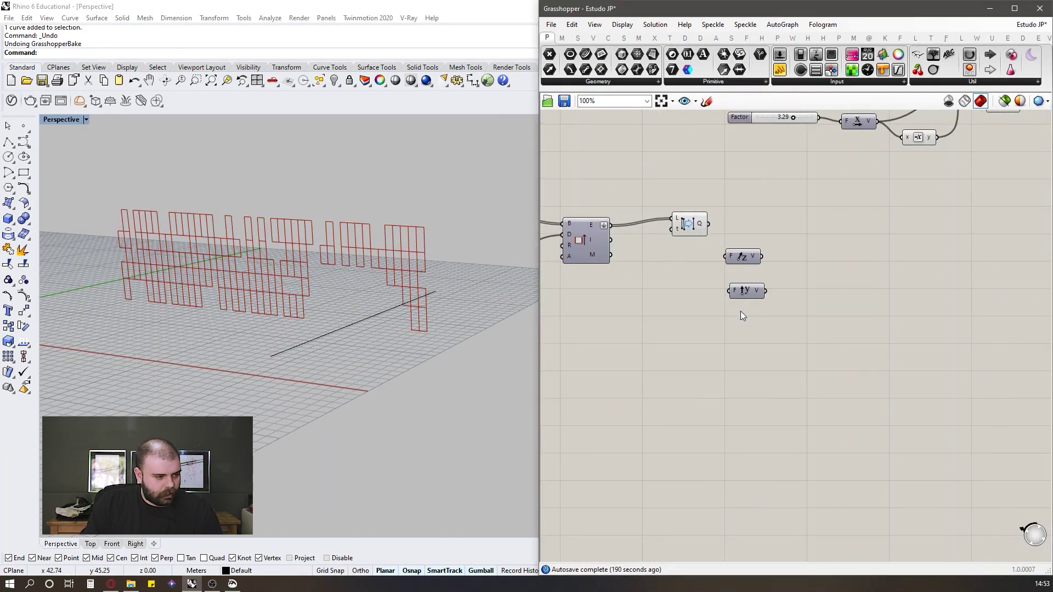
Step: Add a Unit X vector component and arrange the three unit vectors in X, Y, Z order
double_click(741, 320)
text(unit x)
click(724, 279)
drag(738, 322, 750, 376)
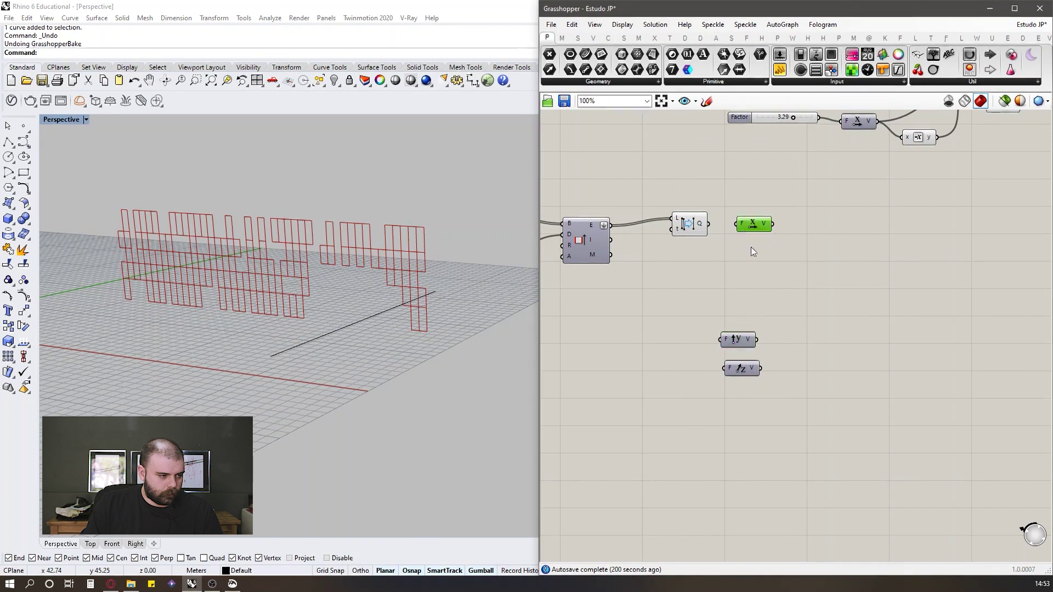
drag(753, 223, 744, 295)
Step: Copy an existing 3.29 factor slider to the lower branch and connect it to the new Unit X component
scroll(779, 225, down, 3)
scroll(814, 235, up, 4)
click(818, 237)
key(ctrl+c)
key(ctrl+v)
scroll(827, 244, down, 5)
drag(827, 245, 704, 286)
scroll(807, 310, up, 6)
drag(794, 287, 883, 280)
Step: Duplicate the 3.29 slider twice and connect the copies to the factor inputs of Unit Y and Unit Z
key(ctrl+c)
key(ctrl+v)
drag(778, 294, 833, 343)
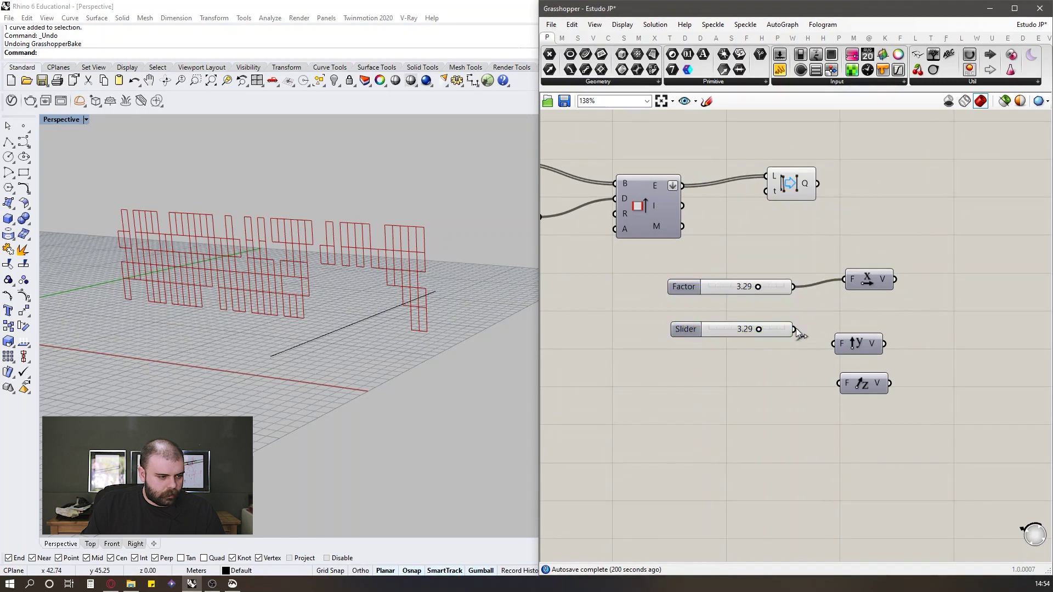
alt+drag(738, 335, 839, 384)
Step: Add a Negative component and connect the lower Unit X vector to it
scroll(790, 374, down, 2)
double_click(839, 328)
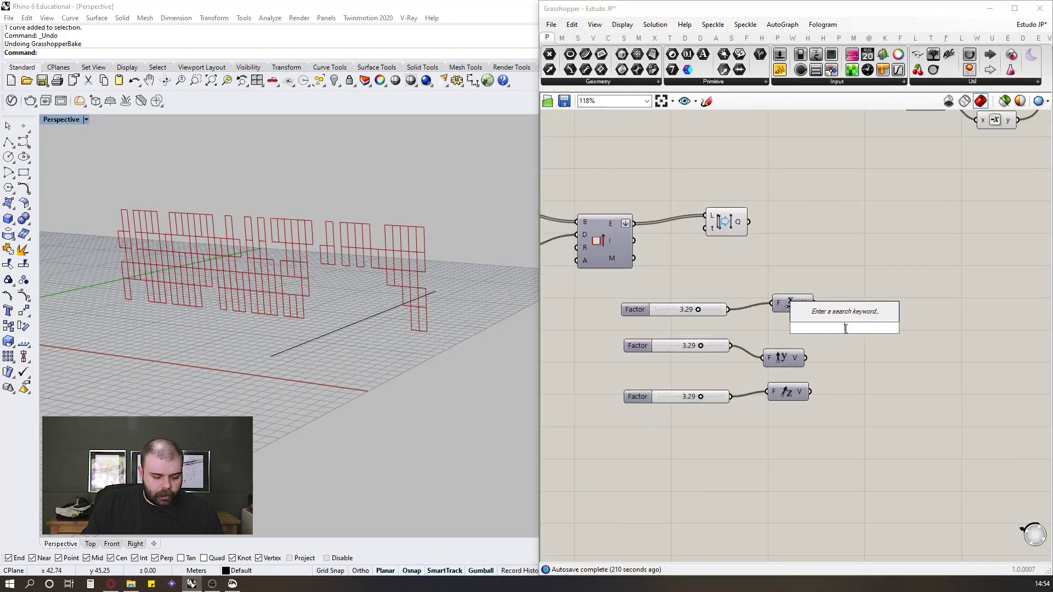
text(ne)
key(Return)
drag(844, 327, 894, 341)
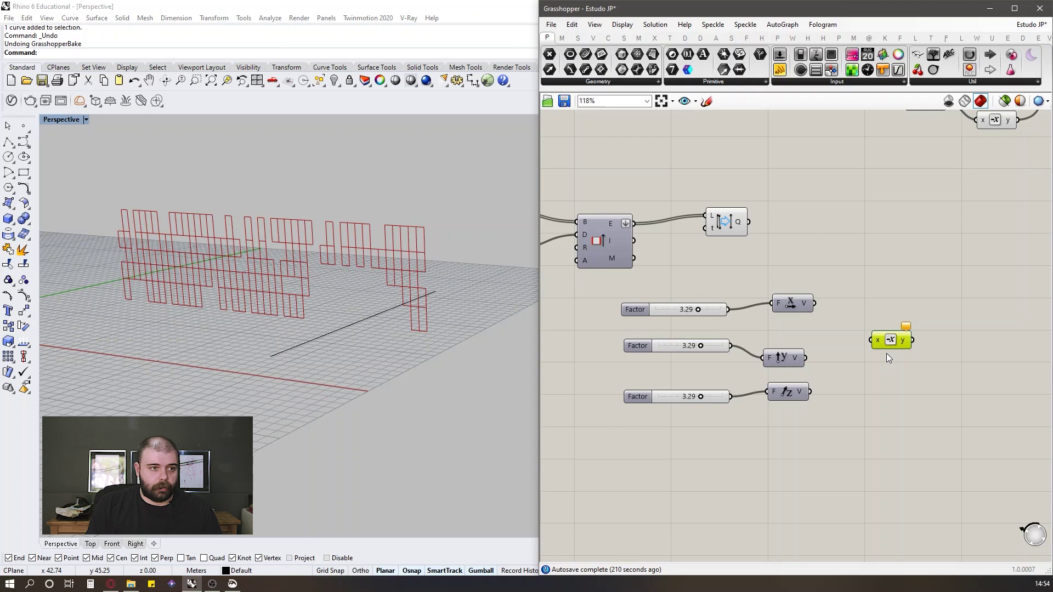
drag(880, 332, 867, 300)
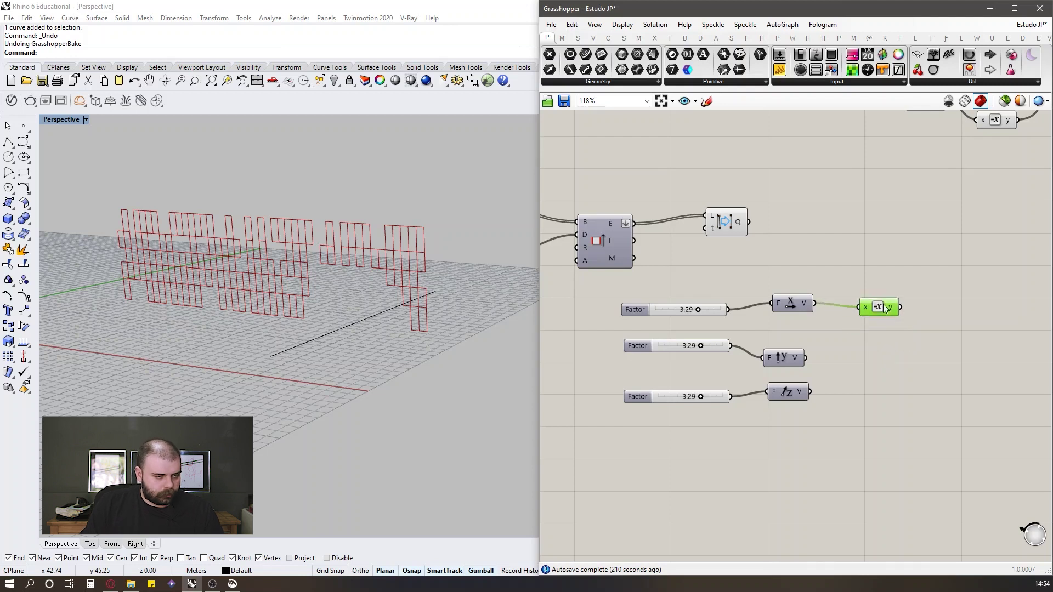
Step: Duplicate the Negative component for the lower Unit Y and Unit Z vectors and connect each vector to its copy
key(ctrl+c)
key(ctrl+v)
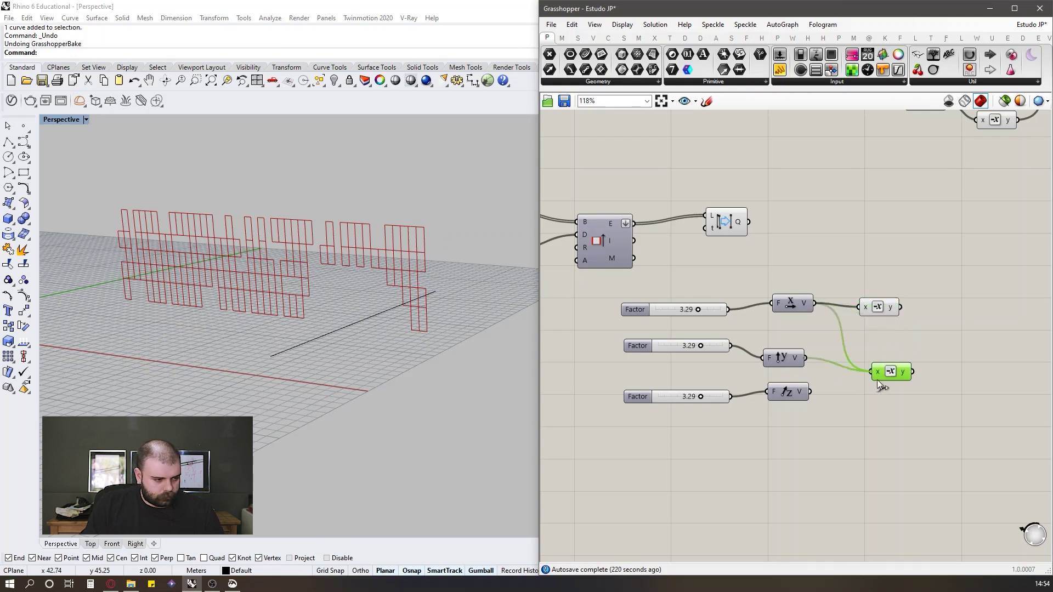
alt+drag(878, 379, 870, 411)
drag(882, 412, 882, 432)
Step: Add a Vector parameter after the three Negative components of the lower branch
scroll(748, 411, down, 5)
scroll(861, 415, up, 3)
double_click(836, 392)
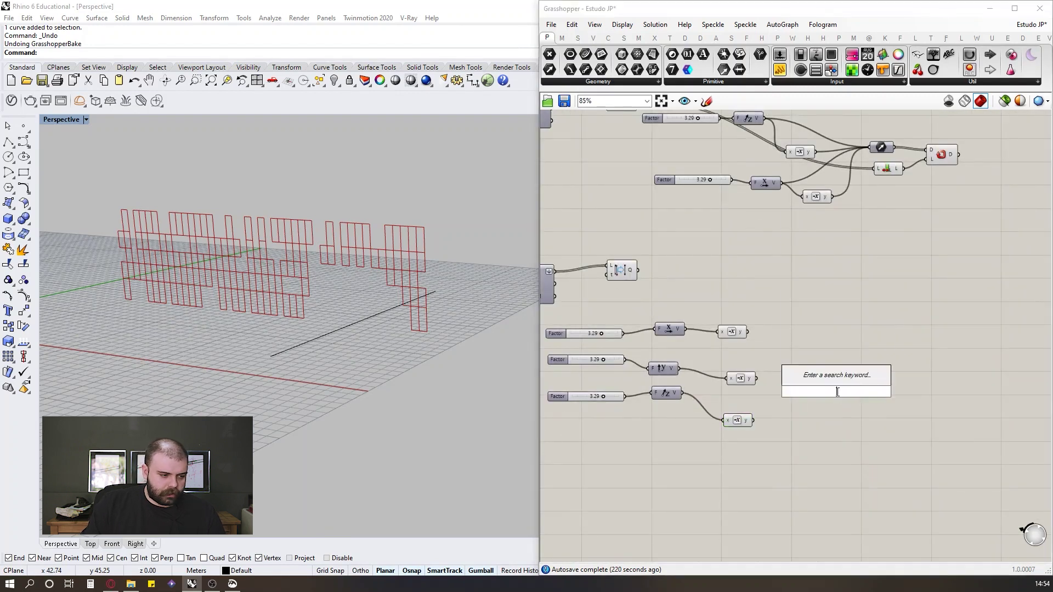
text(vect)
click(825, 379)
drag(832, 389, 816, 348)
scroll(720, 334, up, 3)
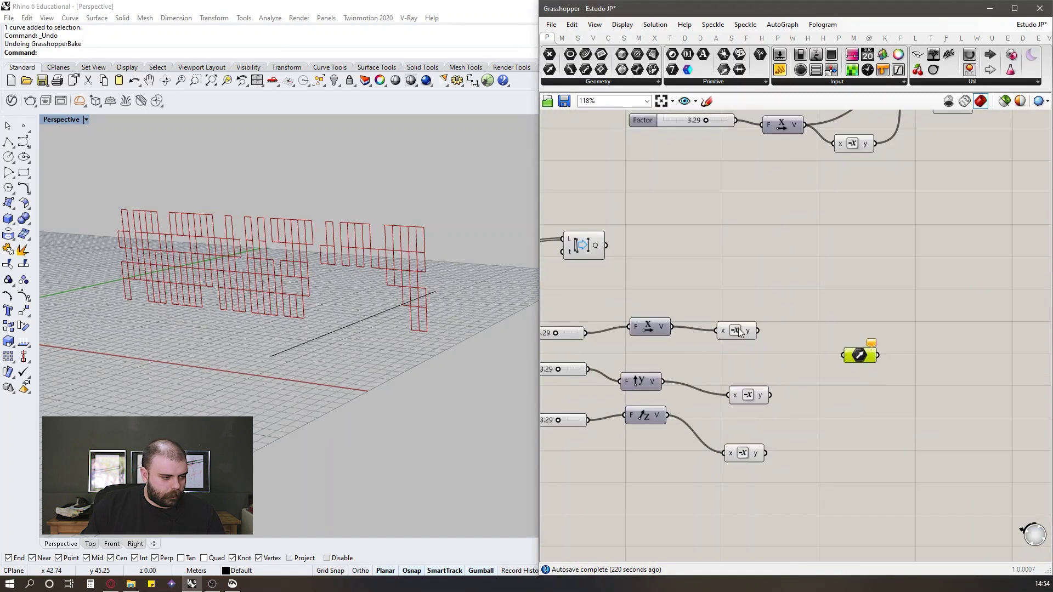
Step: Wire the lower branch's X and Y unit vectors and their negatives into the single Vector parameter, keeping all connections
drag(740, 330, 739, 362)
drag(672, 327, 844, 356)
shift+drag(757, 363, 845, 354)
drag(751, 395, 747, 420)
drag(860, 355, 835, 398)
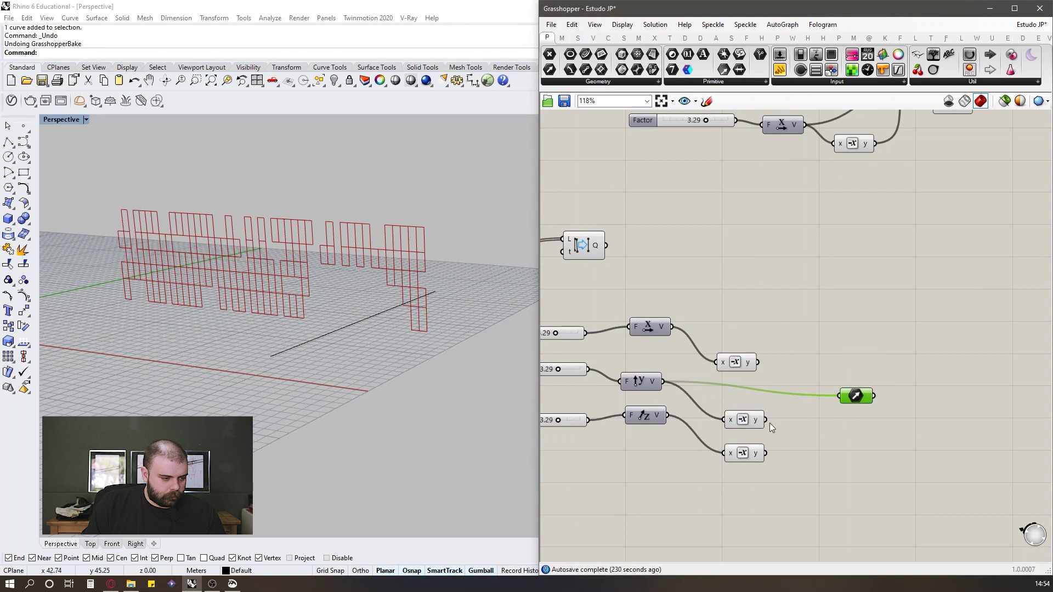
click(821, 424)
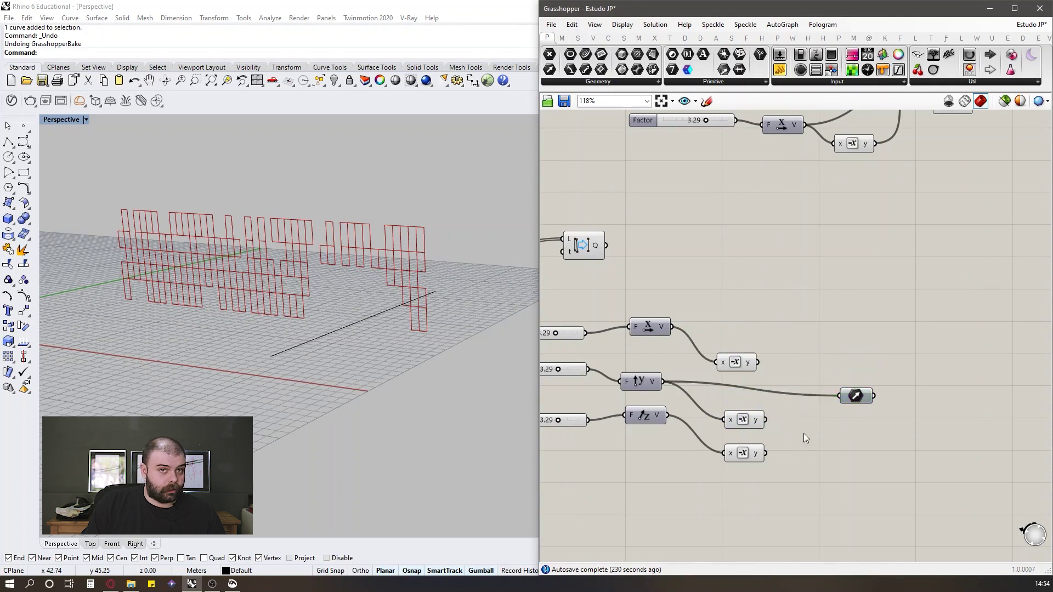
key(ctrl+z)
shift+drag(663, 382, 846, 392)
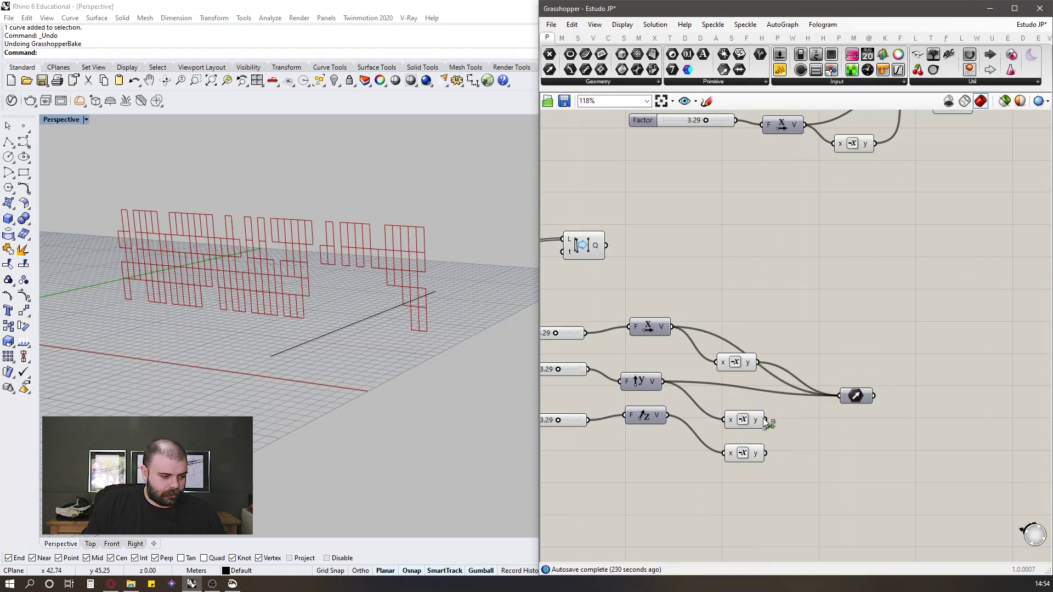
drag(740, 424, 740, 405)
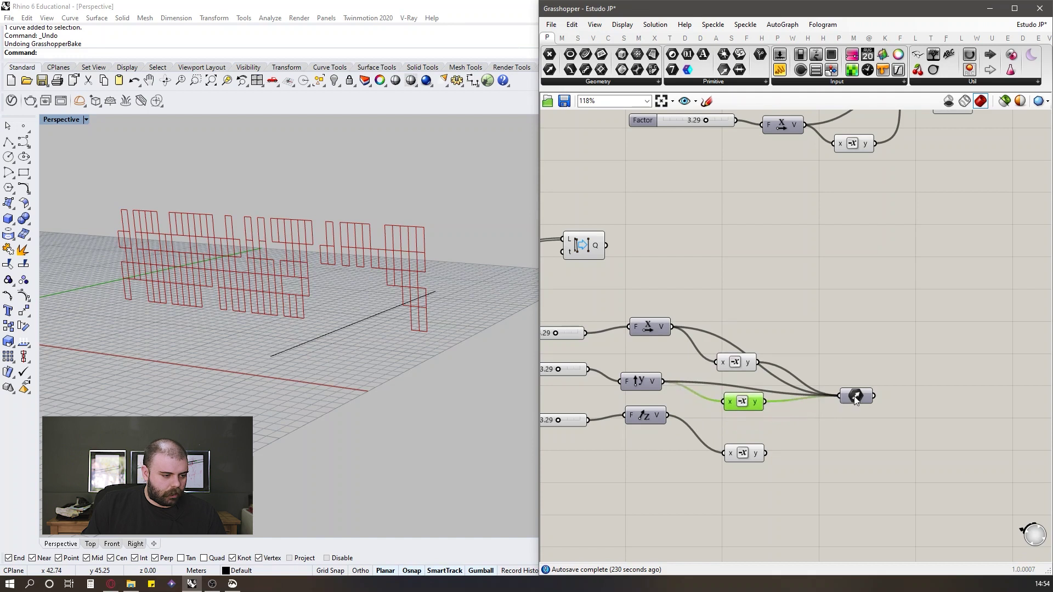
Step: Add the Z unit vector and its negative to the same Vector parameter and reposition the parameter
drag(855, 396, 857, 406)
drag(666, 415, 839, 409)
drag(768, 454, 858, 348)
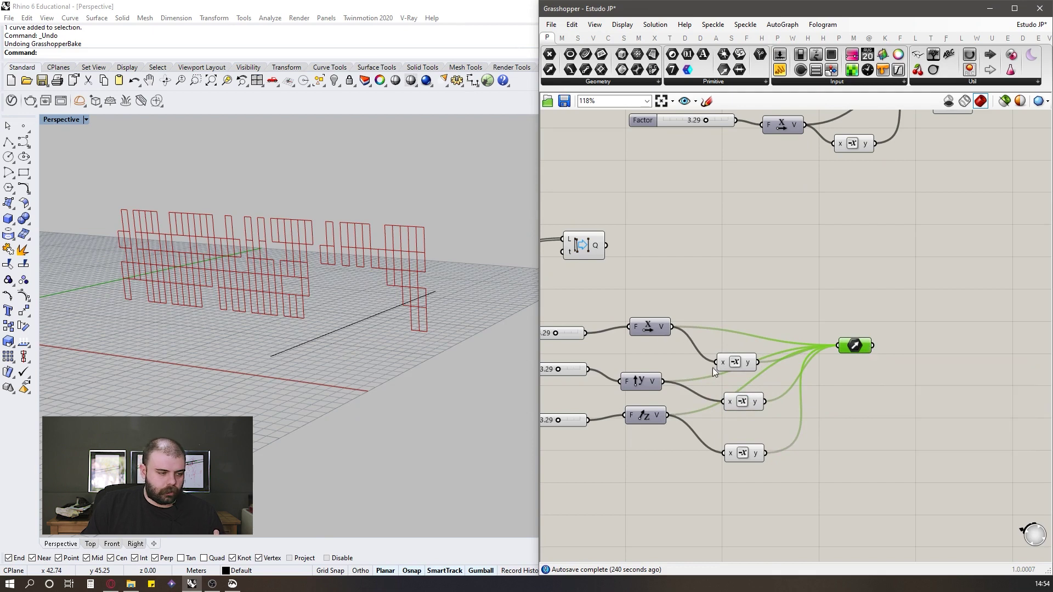
Step: Add a Repeat Data component beside the lower Vector parameter and feed the vectors into its data input
scroll(774, 378, down, 3)
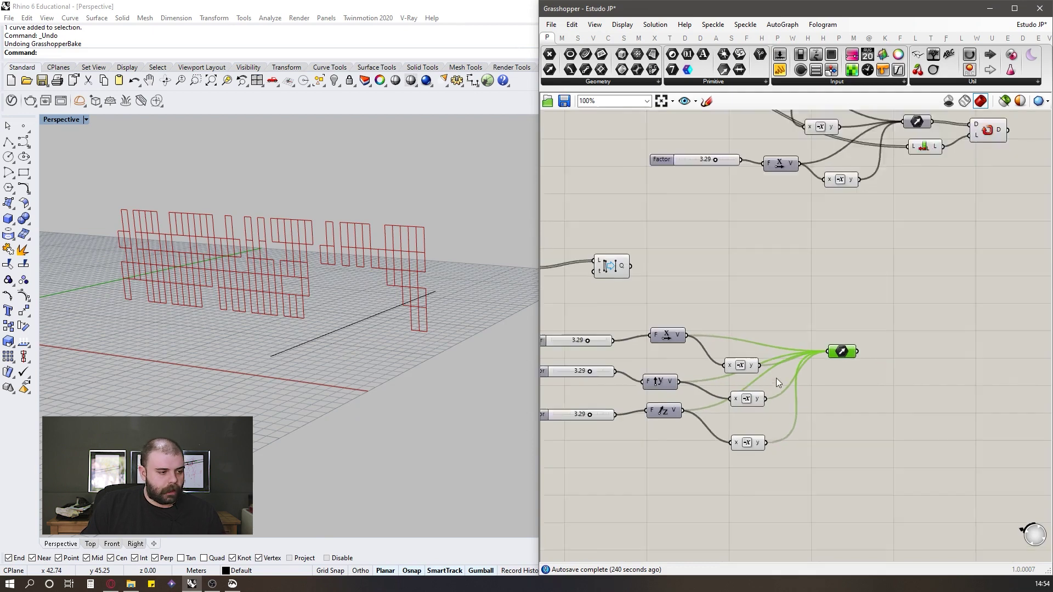
double_click(906, 327)
text(repeat)
key(Return)
scroll(906, 321, up, 3)
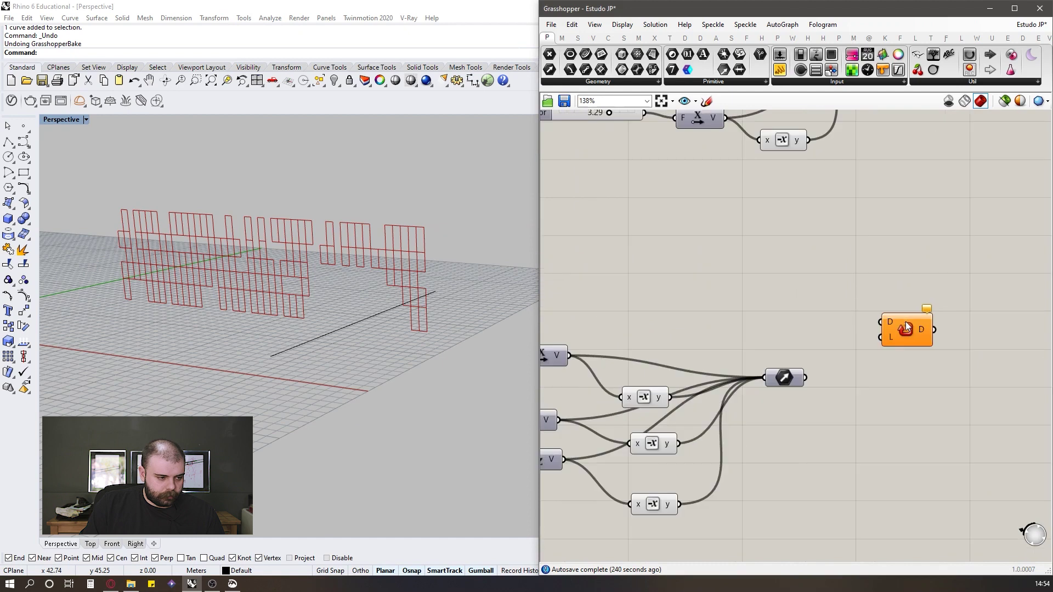
drag(905, 323, 934, 382)
drag(808, 377, 909, 380)
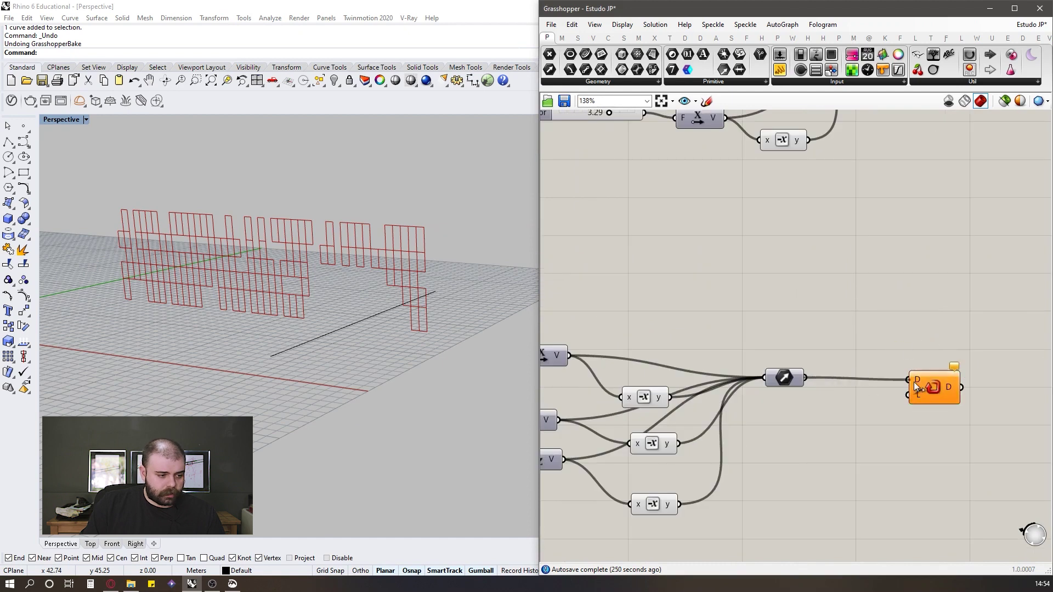
Step: Add a List Length component measuring the lower branch's unique lines and connect it to the Repeat Data length input
scroll(910, 381, down, 4)
scroll(881, 292, up, 3)
scroll(895, 253, down, 3)
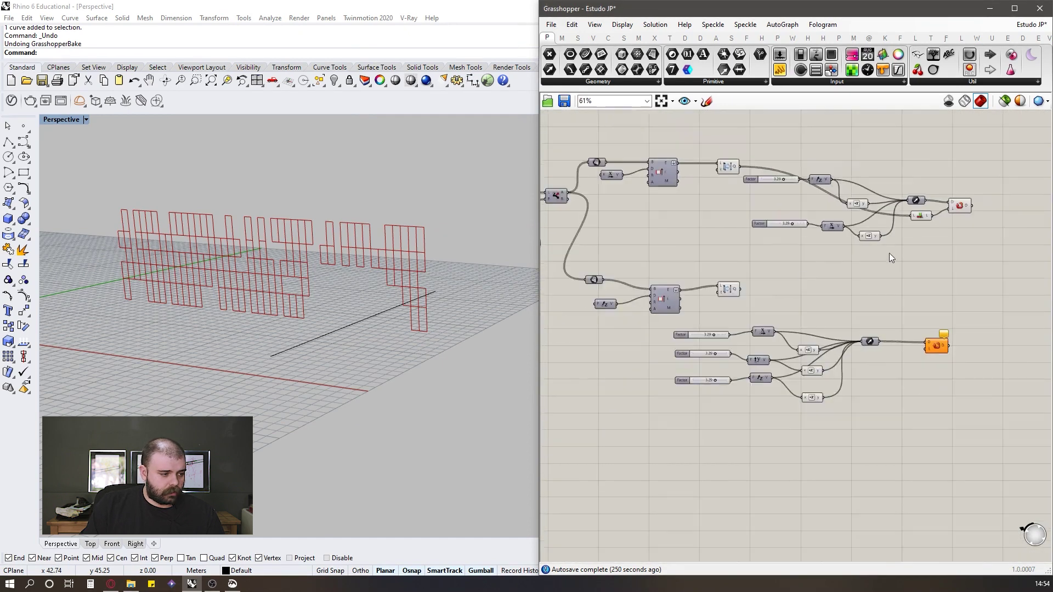
scroll(743, 293, up, 4)
mouse_move(723, 288)
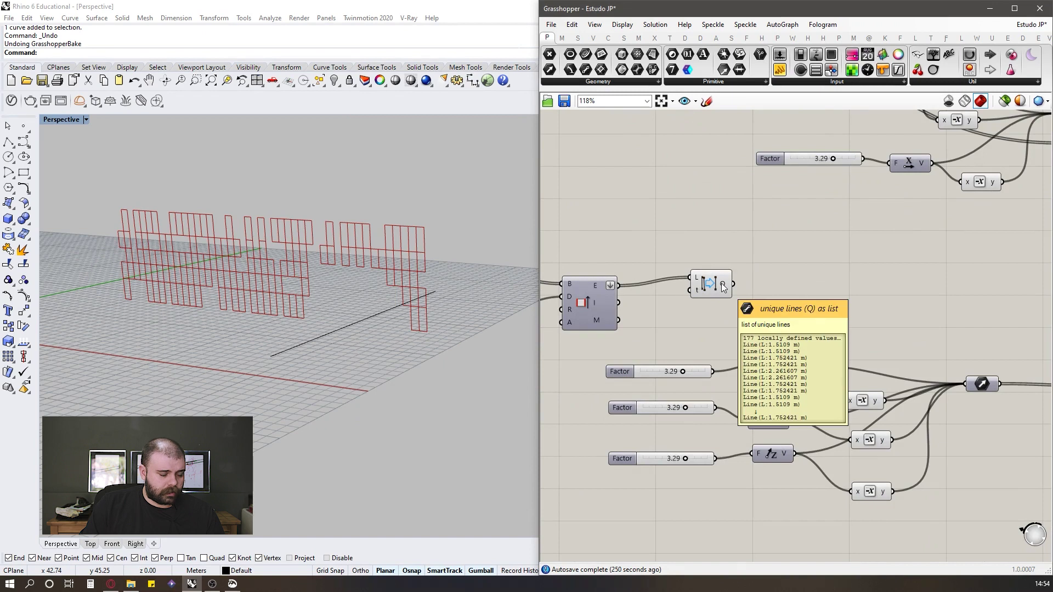
double_click(773, 299)
text(list)
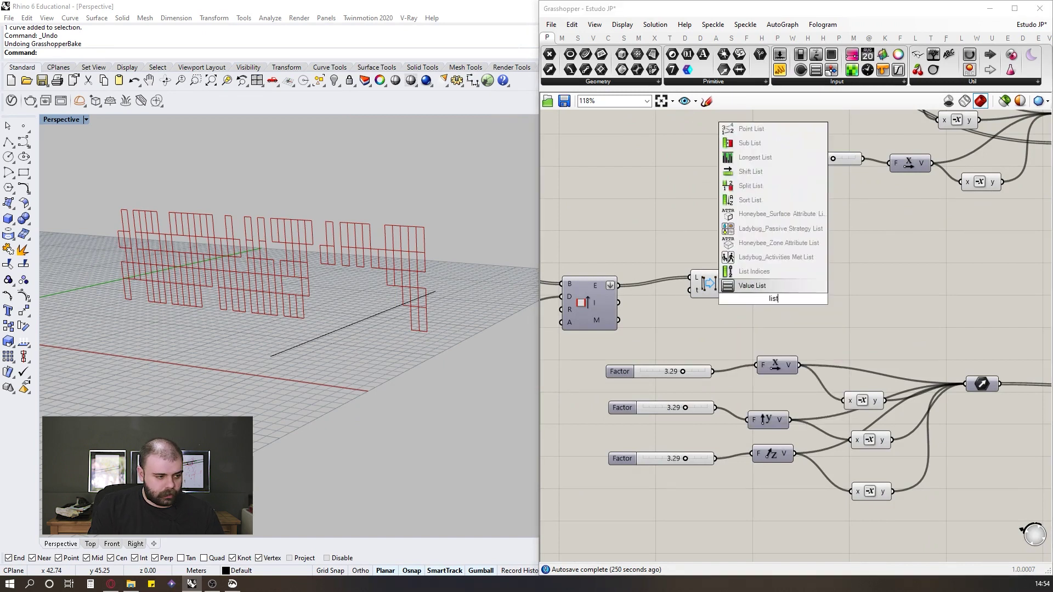
click(757, 271)
scroll(738, 276, up, 2)
drag(734, 277, 736, 284)
drag(741, 290, 831, 406)
scroll(762, 313, down, 2)
scroll(900, 362, up, 3)
drag(894, 392, 896, 389)
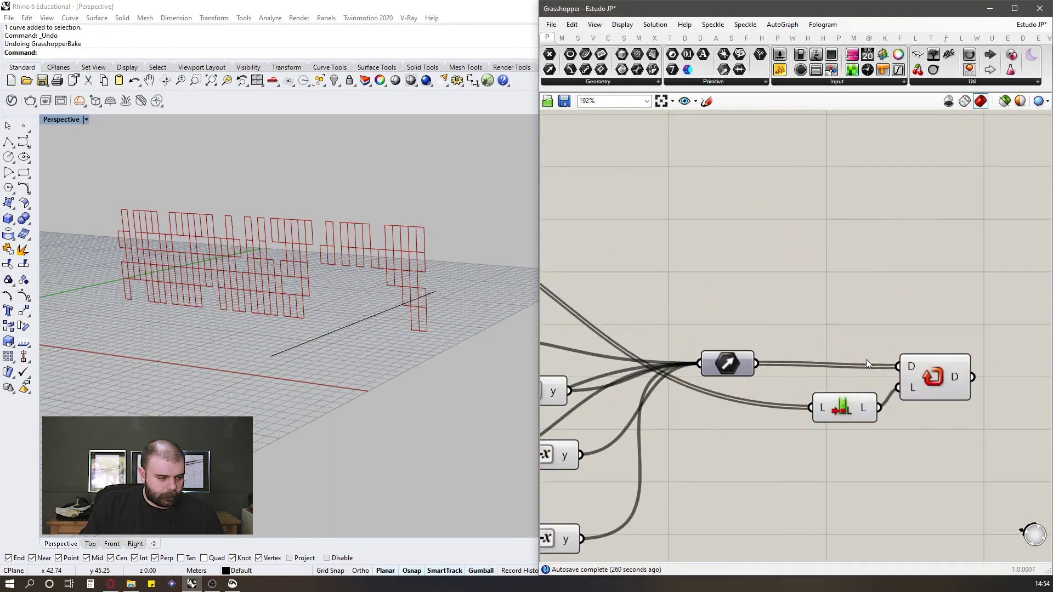
Step: Add a Move component and place it beyond the upper branch's Repeat Data component
scroll(867, 360, down, 3)
mouse_move(838, 382)
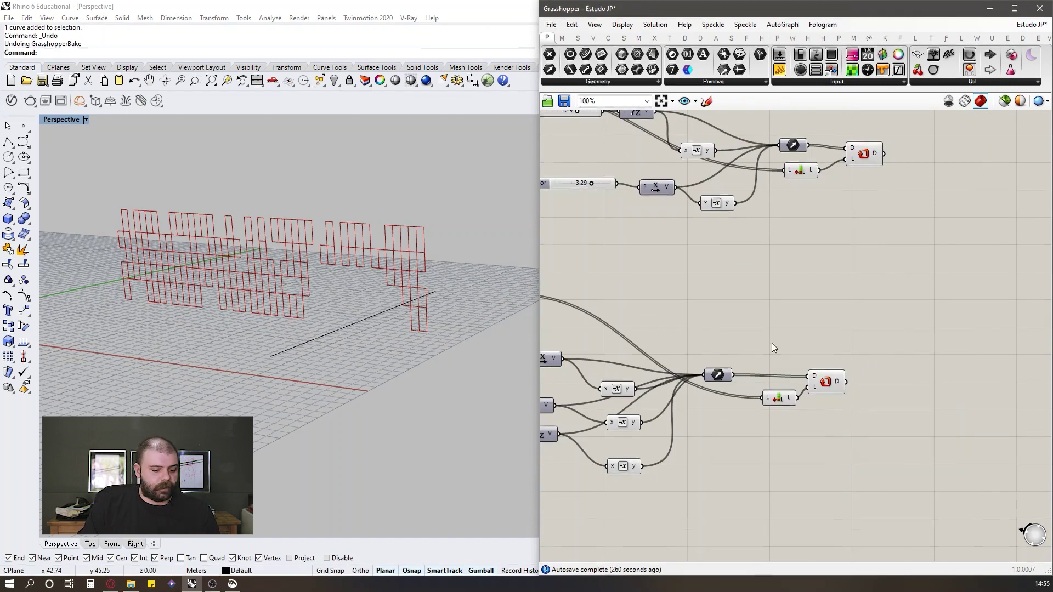
scroll(750, 341, down, 3)
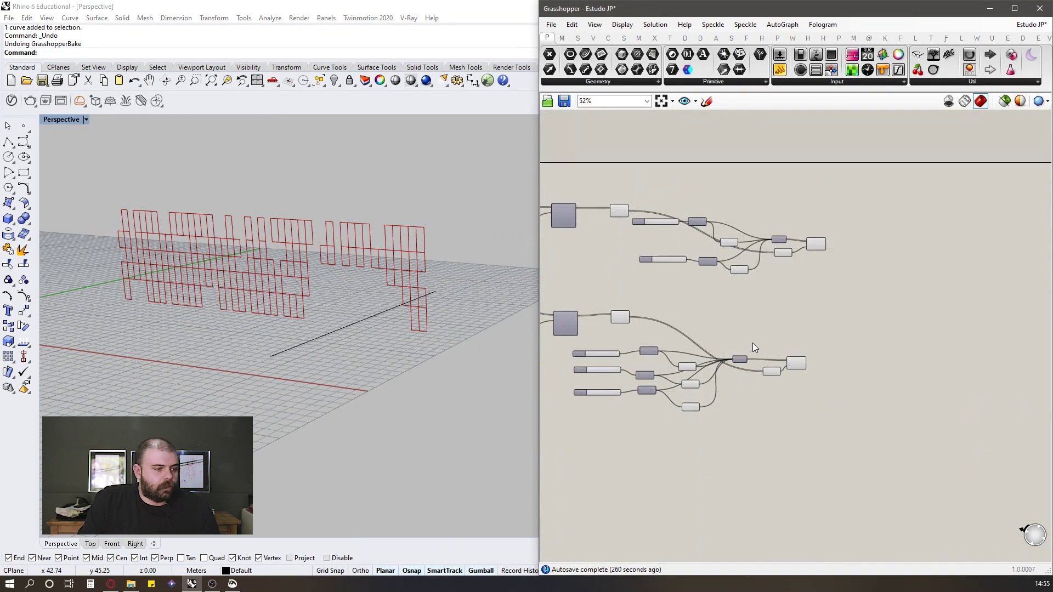
double_click(878, 319)
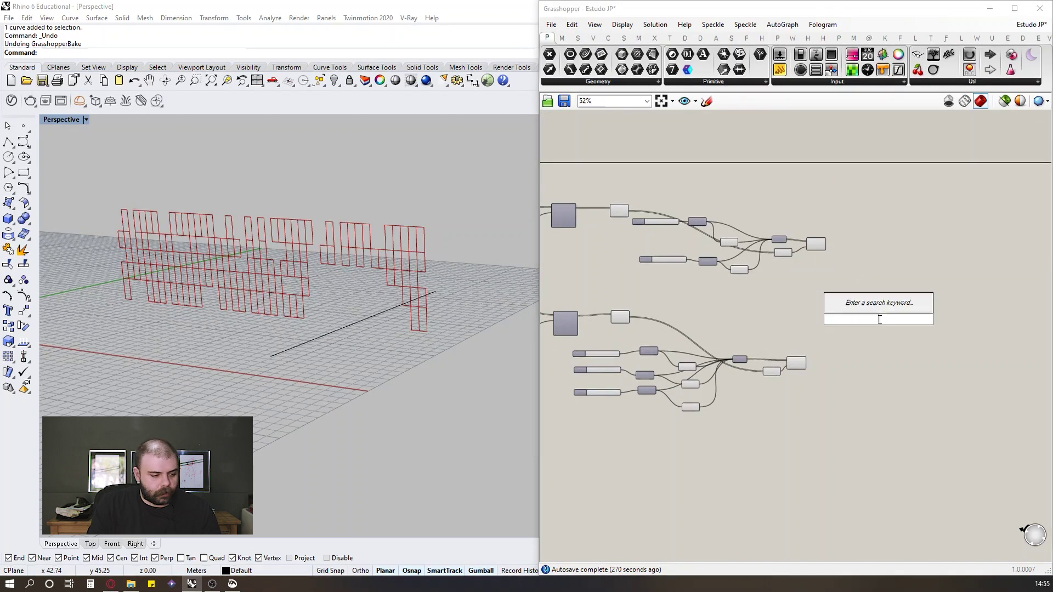
text(move)
click(874, 310)
scroll(888, 324, up, 3)
drag(874, 313, 839, 354)
scroll(909, 326, down, 4)
scroll(847, 354, up, 4)
click(822, 361)
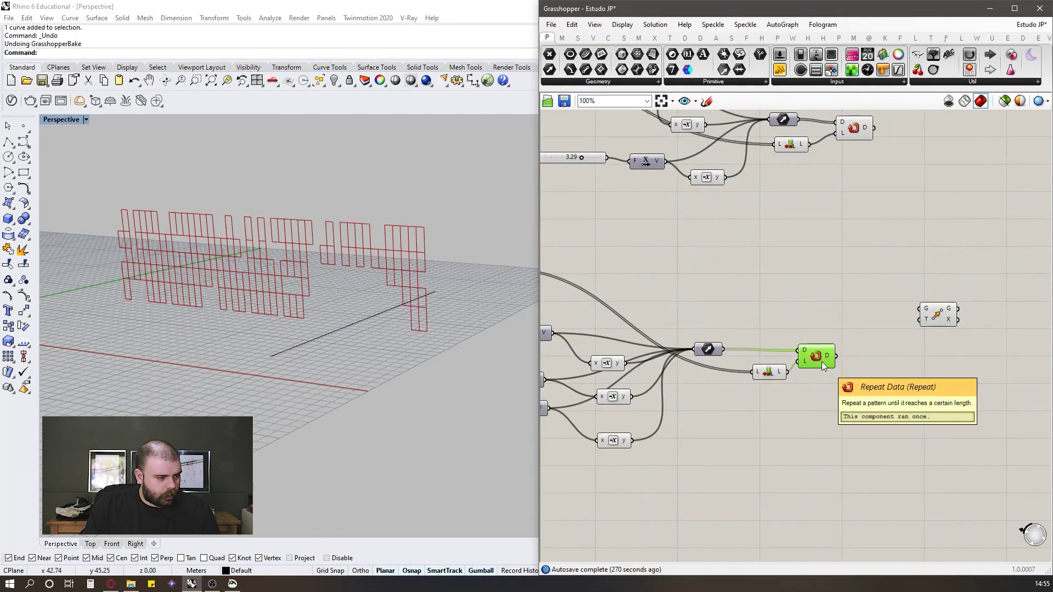
scroll(899, 333, down, 5)
drag(935, 313, 906, 248)
scroll(900, 246, up, 7)
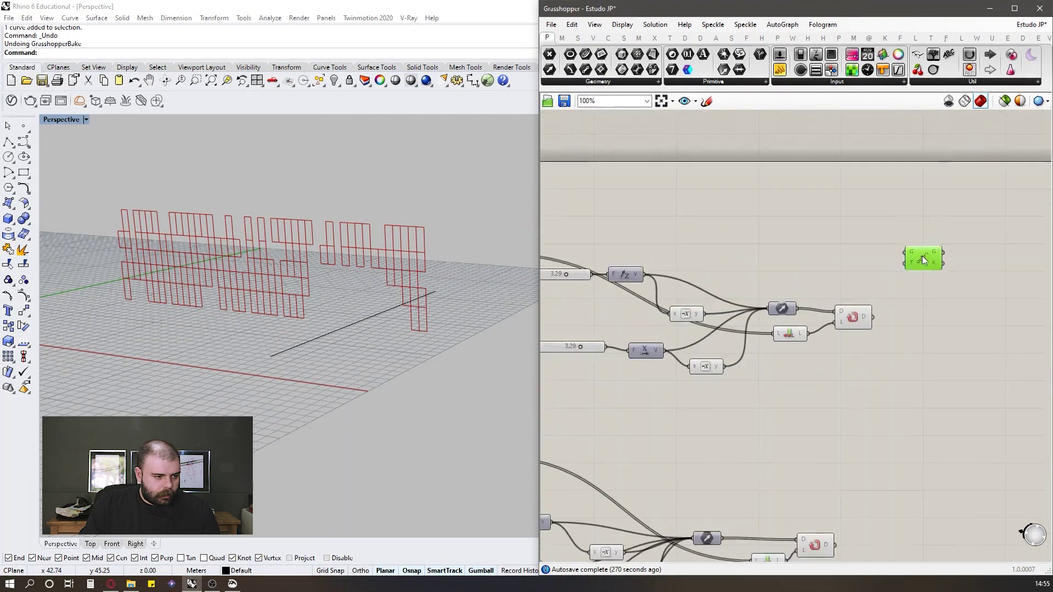
click(910, 288)
Step: Connect the upper branch's unique lines to the Move geometry input and its repeated vectors to the motion input
scroll(907, 291, down, 4)
scroll(900, 281, down, 3)
scroll(747, 294, up, 4)
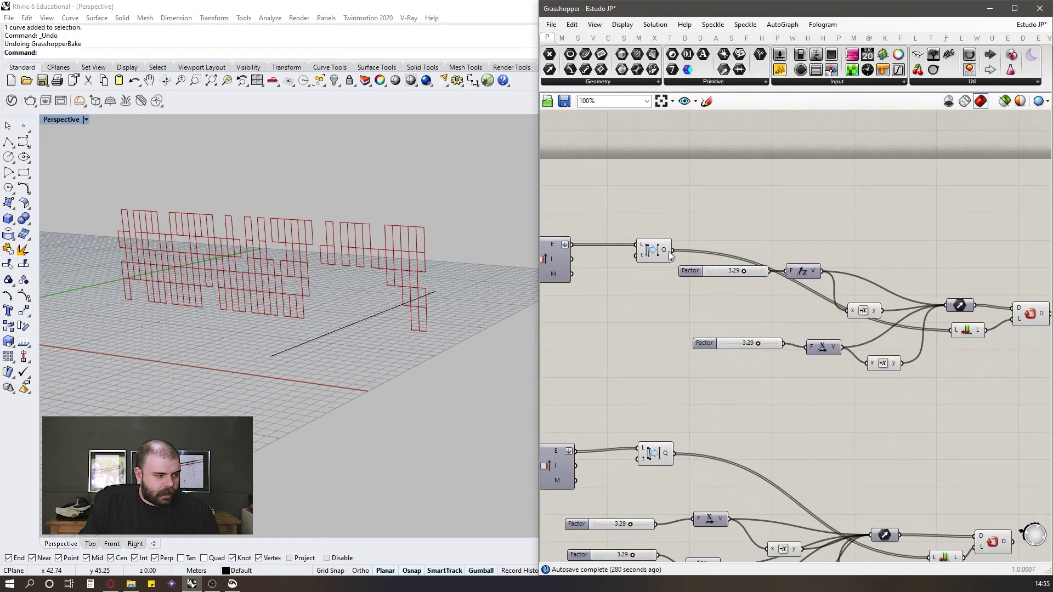
scroll(673, 252, down, 5)
drag(673, 251, 807, 258)
scroll(872, 258, up, 6)
drag(823, 261, 848, 244)
click(827, 287)
click(760, 337)
drag(764, 338, 829, 257)
scroll(407, 304, down, 6)
right_drag(406, 304, 305, 302)
scroll(305, 302, up, 6)
right_drag(372, 299, 366, 295)
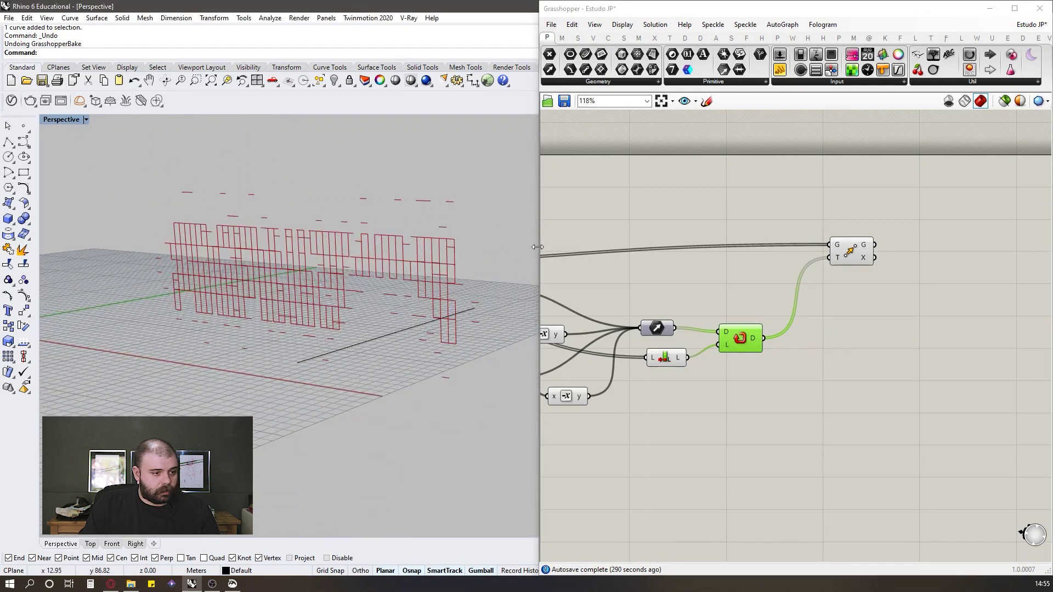
Step: Duplicate the Move component for the lower branch and wire in that branch's unique lines and repeated vectors
scroll(872, 242, down, 4)
alt+drag(860, 248, 846, 445)
scroll(804, 450, up, 2)
scroll(872, 388, down, 2)
scroll(660, 377, up, 1)
scroll(660, 377, up, 2)
scroll(641, 343, down, 3)
drag(648, 340, 862, 427)
scroll(840, 364, up, 3)
drag(880, 415, 895, 382)
click(889, 309)
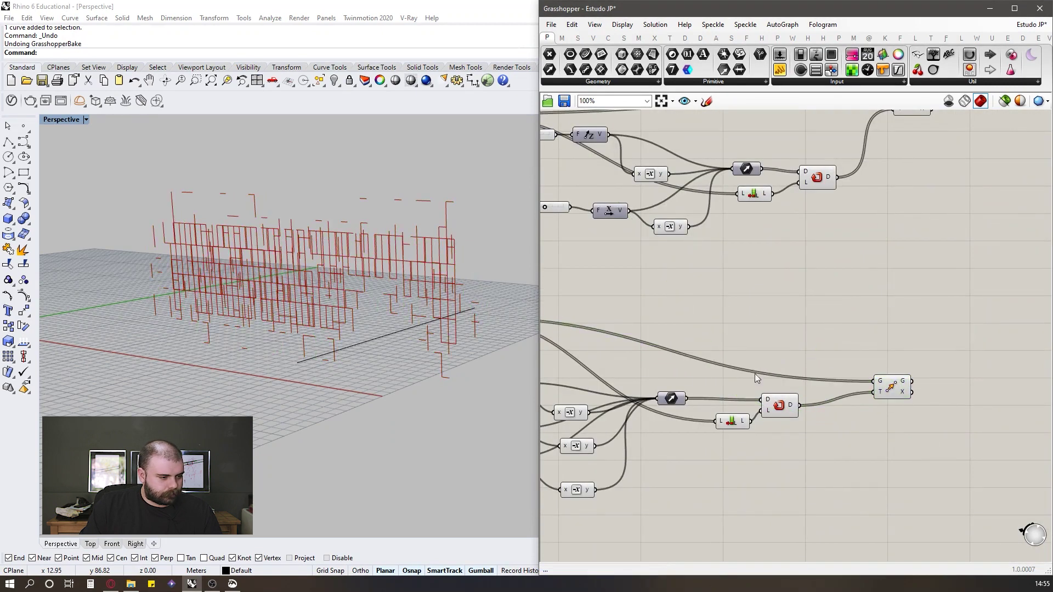
Step: Examine the moved lines of both branches in the perspective view alongside their component chains
mouse_move(476, 327)
right_down()
mouse_move(417, 324)
mouse_move(449, 336)
mouse_move(480, 327)
right_up()
scroll(781, 278, down, 4)
scroll(607, 246, up, 6)
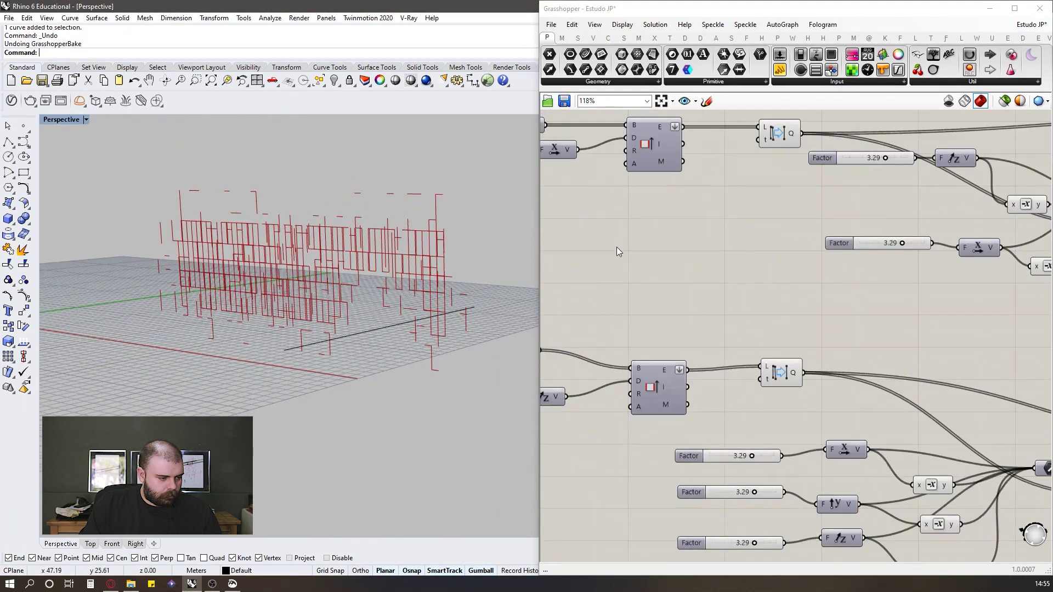
right_drag(443, 305, 500, 308)
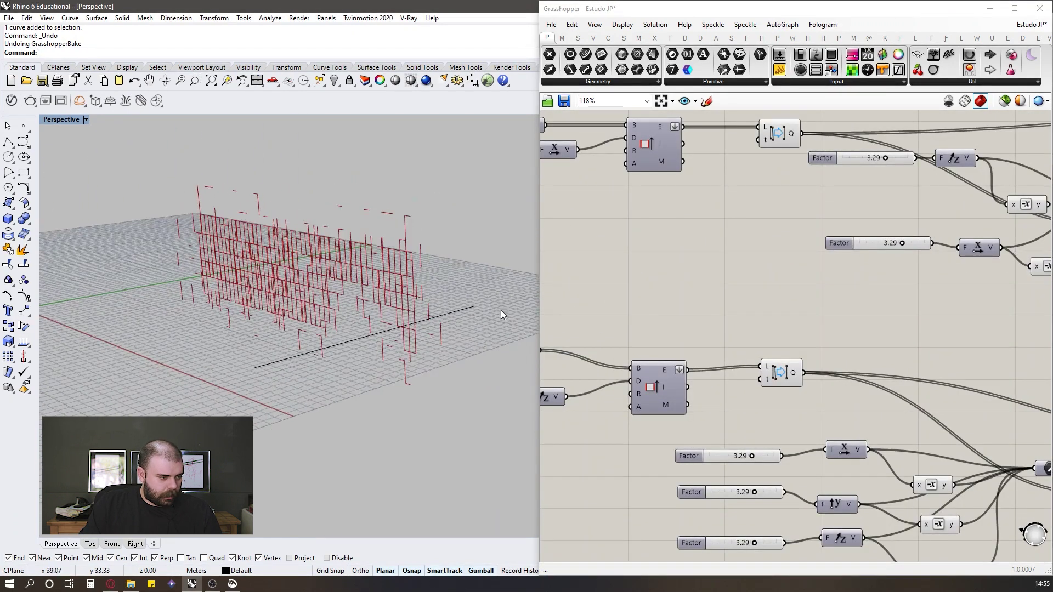
click(775, 377)
scroll(735, 274, down, 4)
scroll(719, 165, up, 4)
click(713, 159)
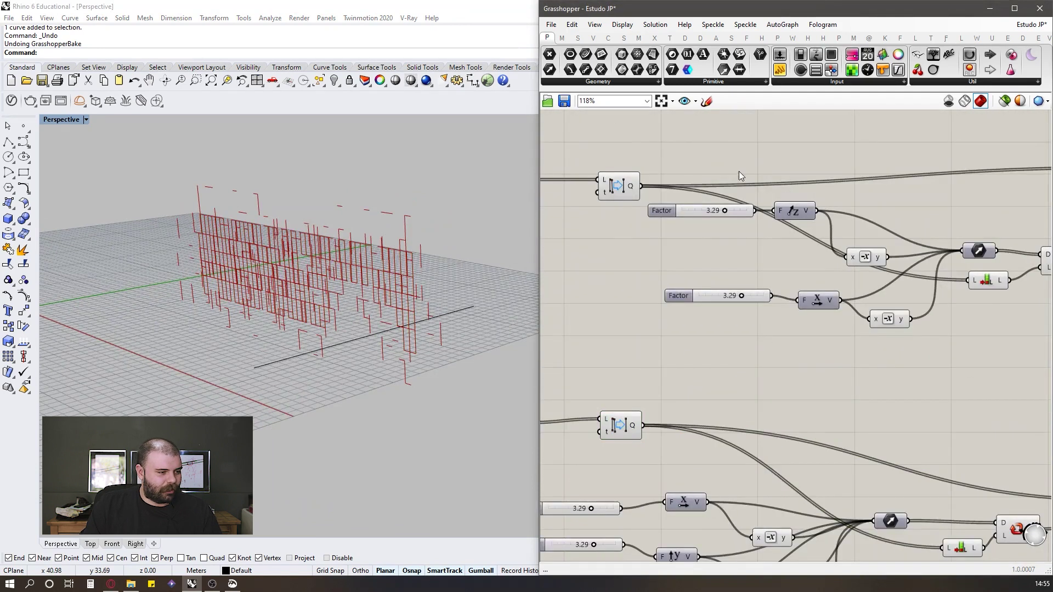
Step: Turn off the preview of the lower branch's vector, repeat and Move components, leaving its unique-lines component out
scroll(739, 176, down, 5)
drag(931, 415, 670, 329)
middle_click(698, 338)
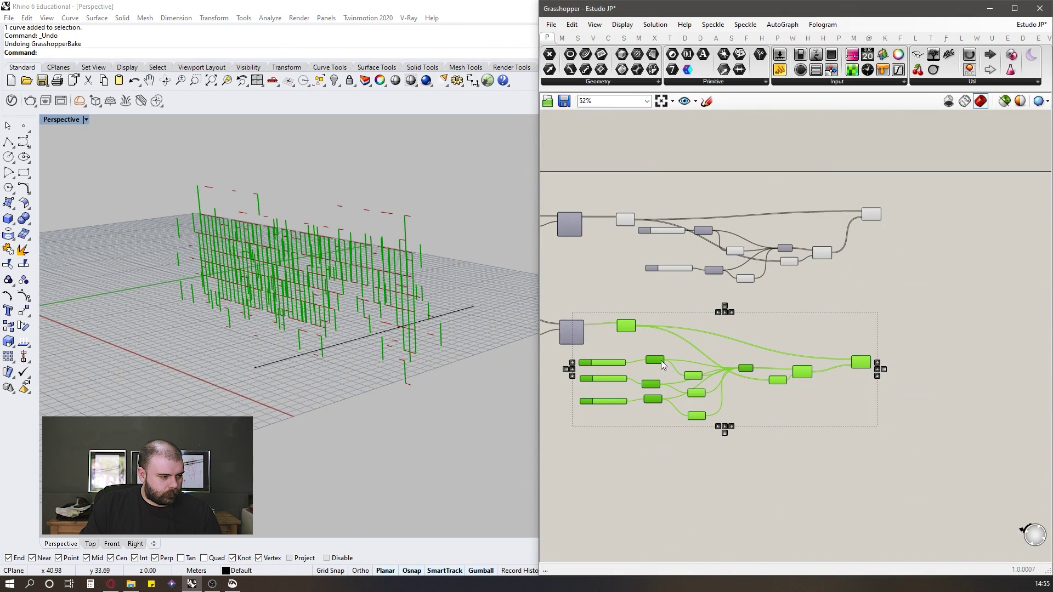
ctrl+click(622, 323)
middle_click(767, 321)
click(788, 297)
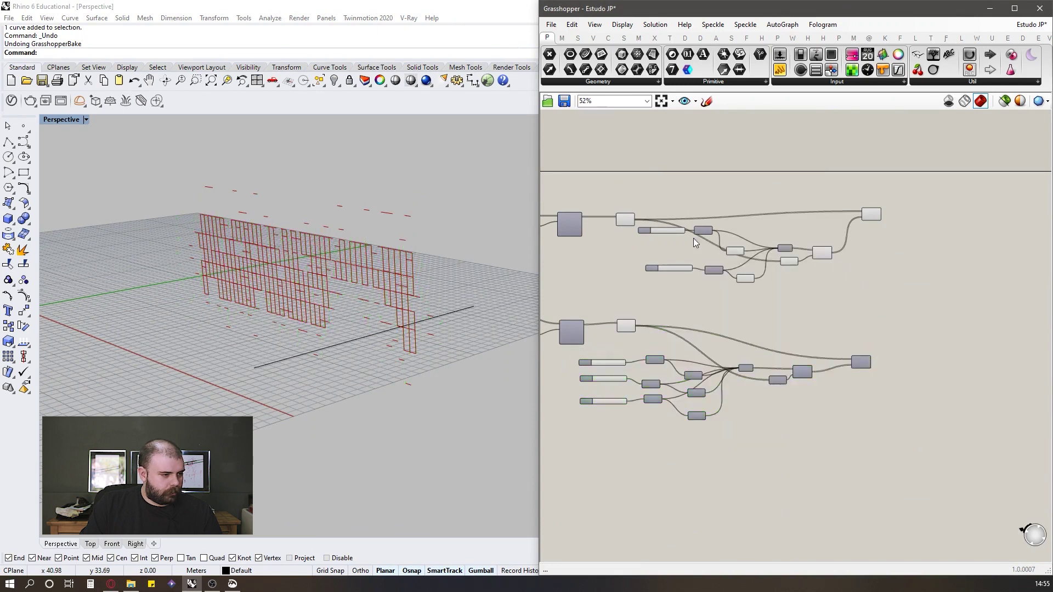
Step: Lower the upper branch's factors to 0.19 for the Z vector and 1.34 for the X vector
scroll(680, 232, up, 5)
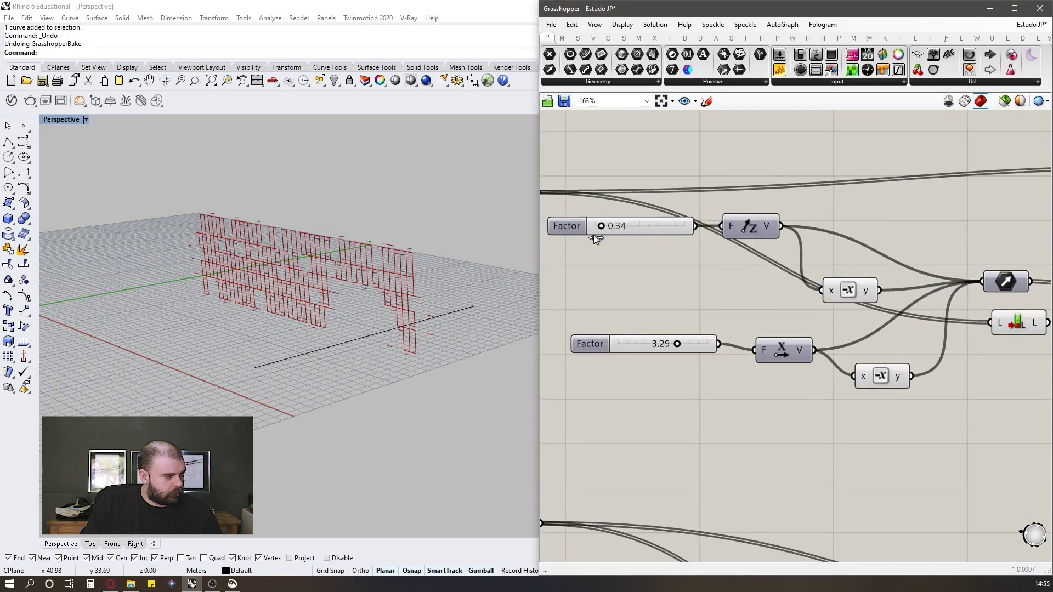
drag(601, 227, 601, 228)
scroll(662, 350, up, 2)
drag(633, 339, 629, 337)
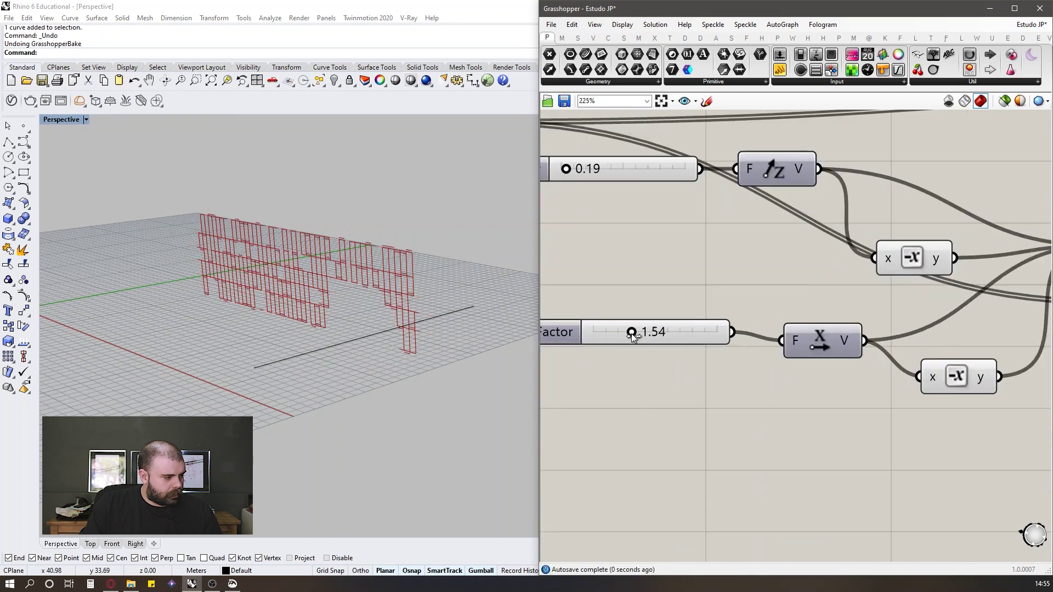
Step: Turn the preview of the lower branch's Move component back on
right_drag(330, 284, 359, 277)
scroll(634, 215, down, 8)
scroll(781, 271, down, 4)
scroll(693, 310, up, 7)
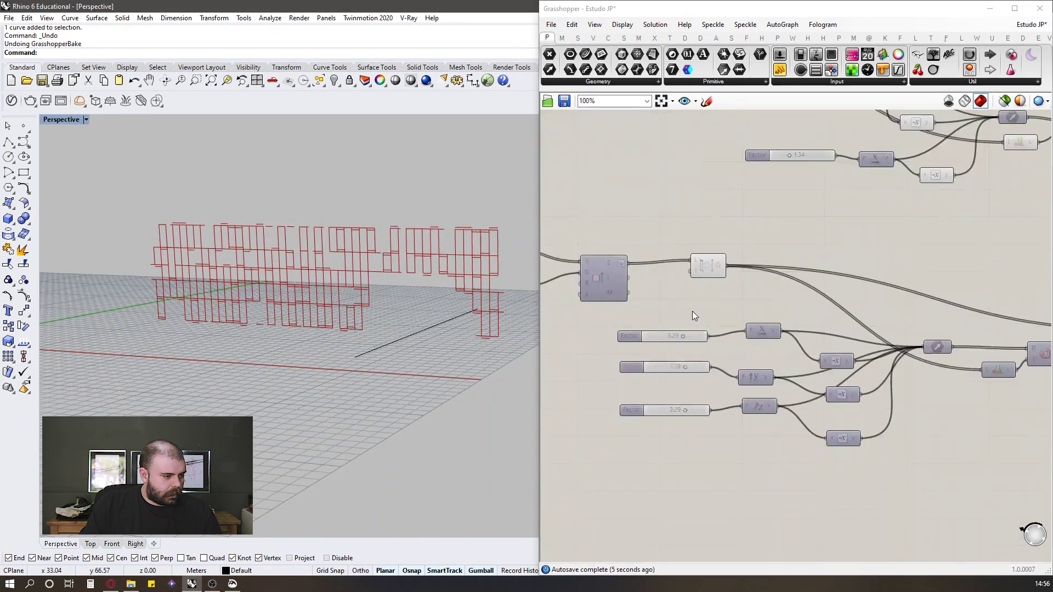
scroll(632, 336, down, 3)
click(908, 338)
middle_click(909, 334)
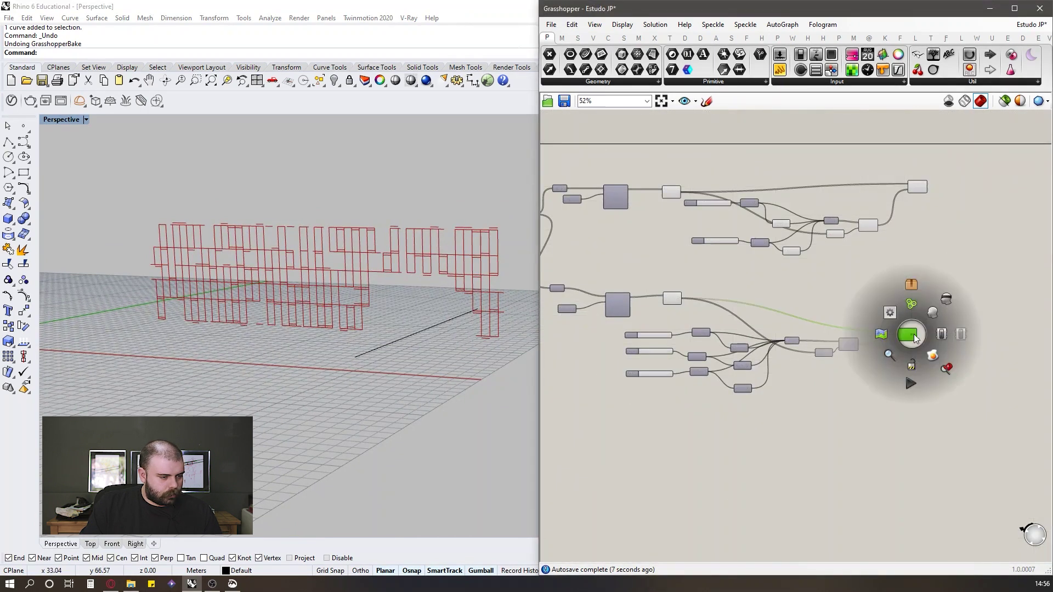
click(934, 314)
click(934, 314)
Step: Set the lower branch's factors to 0.08 for X, 0.73 for Y and 0.38 for Z
scroll(643, 335, up, 7)
scroll(636, 334, up, 1)
drag(707, 331, 600, 334)
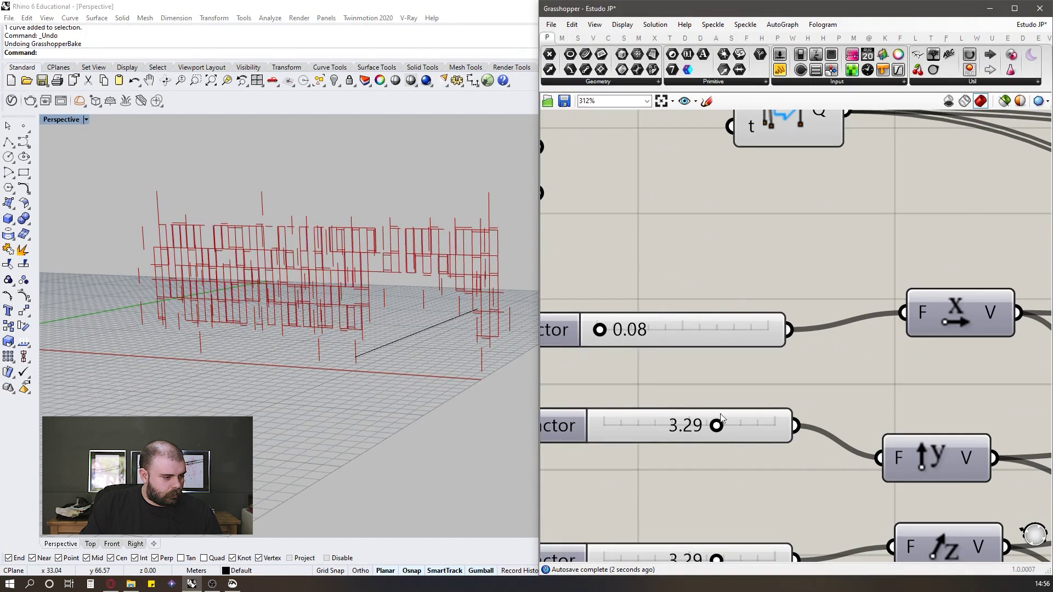
drag(716, 426, 624, 426)
scroll(686, 332, down, 4)
scroll(711, 404, up, 3)
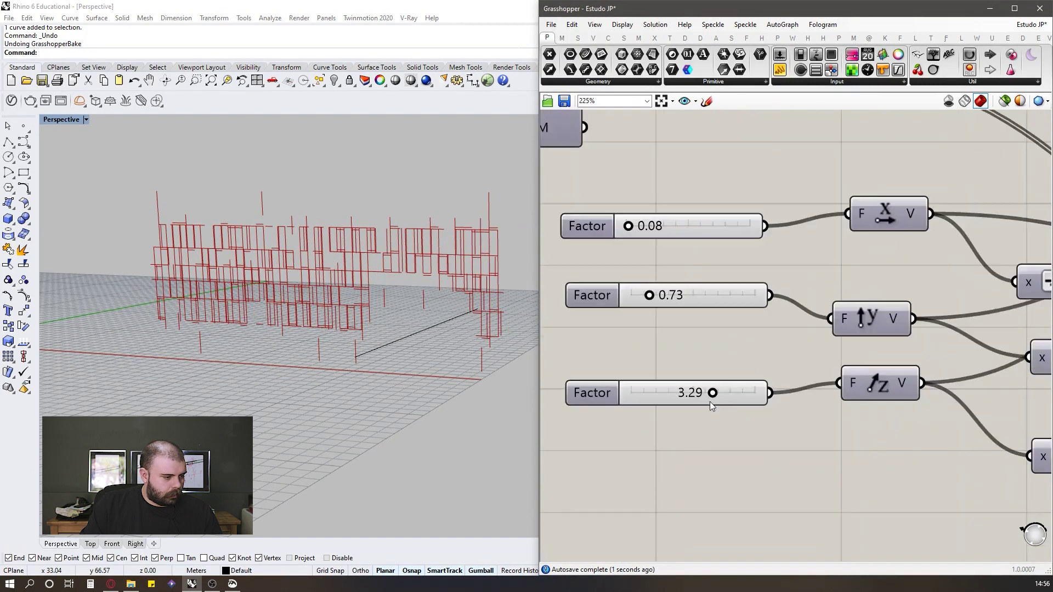
drag(712, 393, 639, 404)
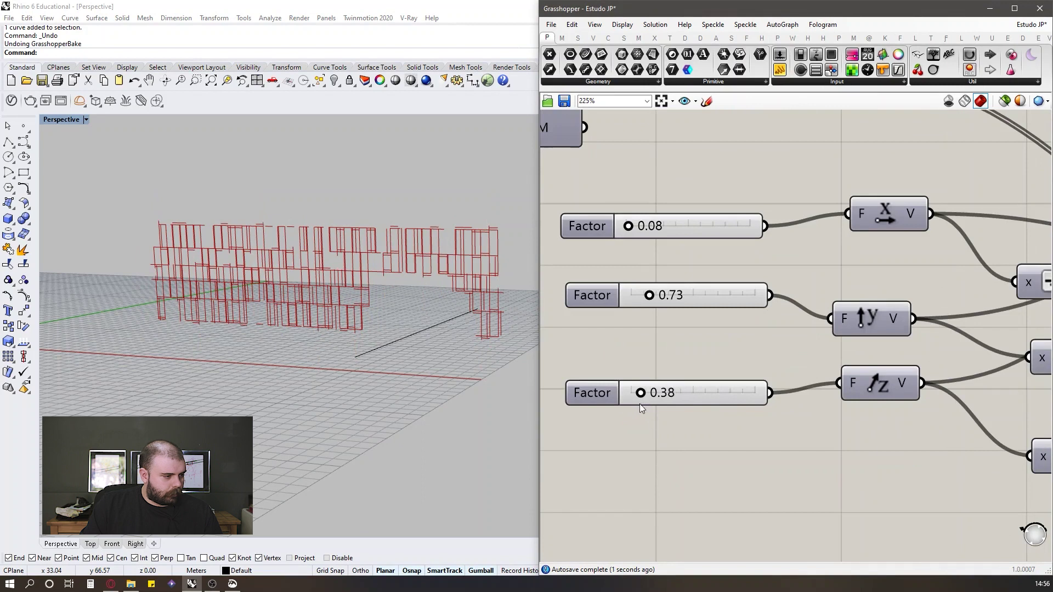
Step: Hide the preview of the upper branch's unique-lines component
scroll(716, 461, down, 6)
drag(742, 317, 766, 340)
middle_click(766, 328)
click(805, 294)
click(611, 303)
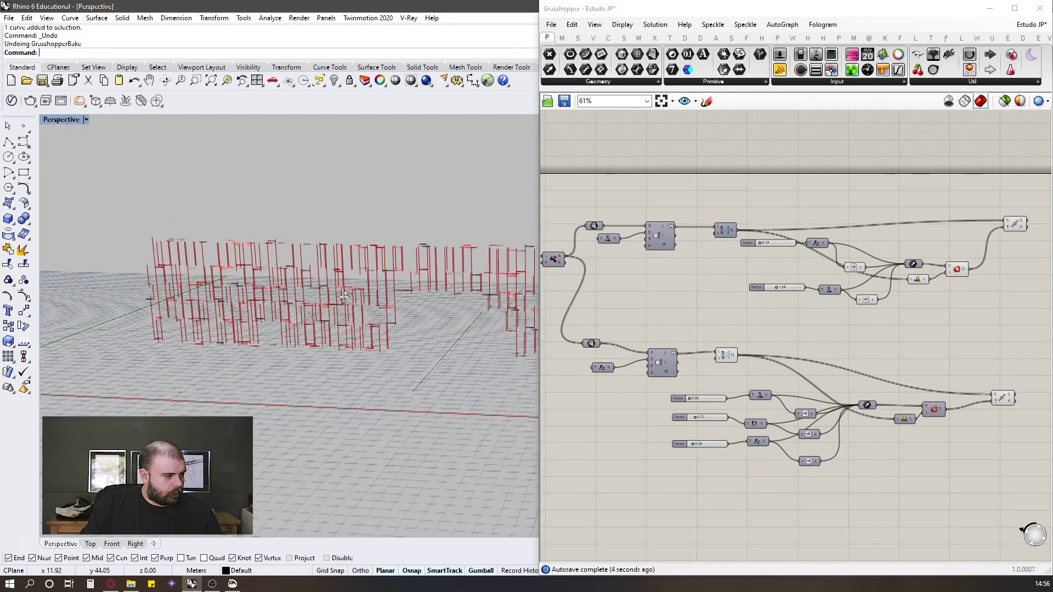
scroll(304, 253, up, 10)
scroll(296, 233, down, 5)
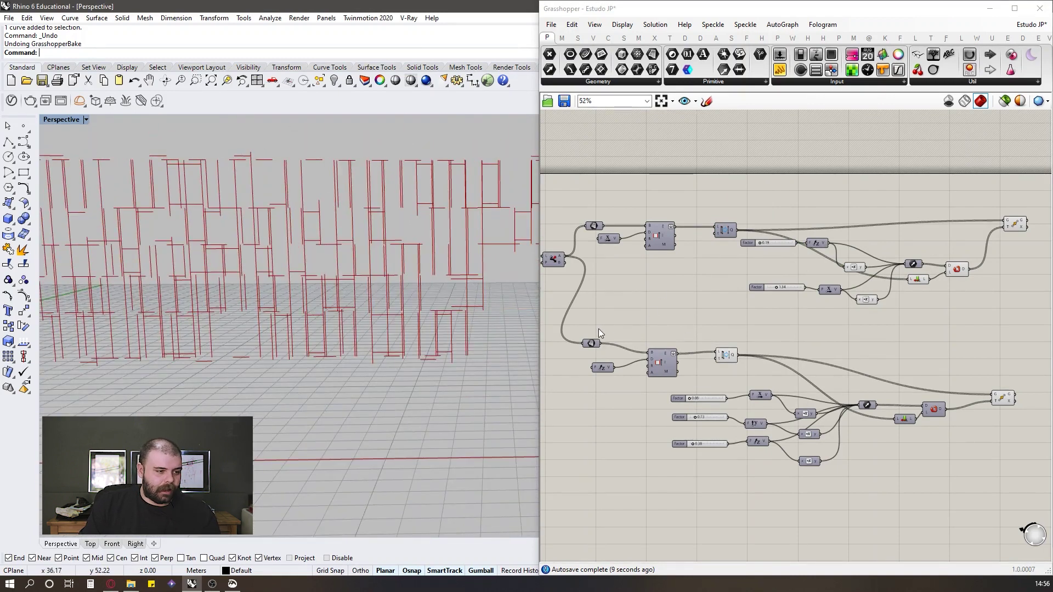
scroll(598, 328, down, 4)
scroll(755, 330, up, 4)
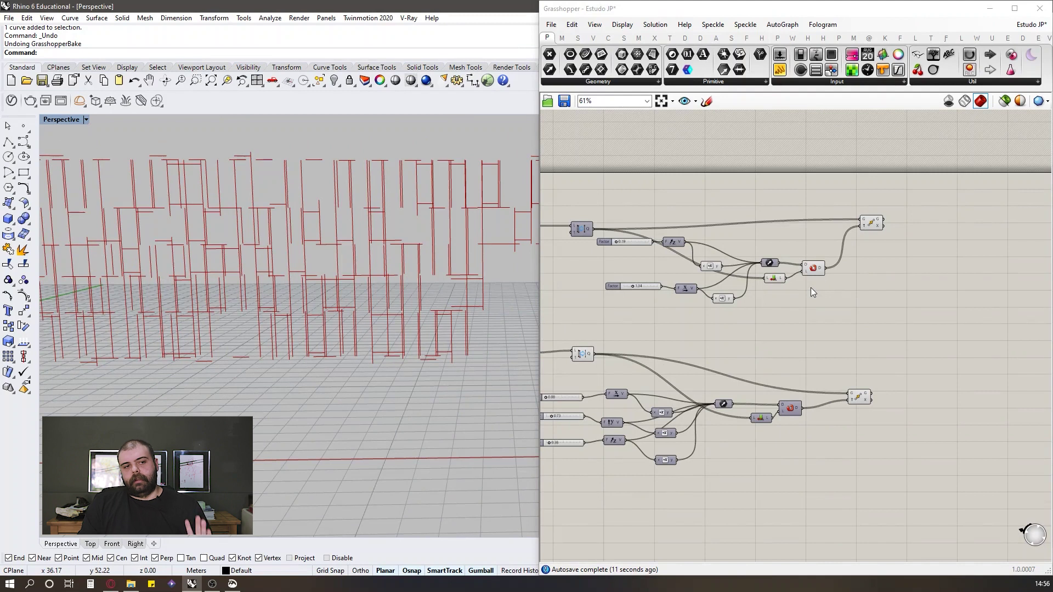
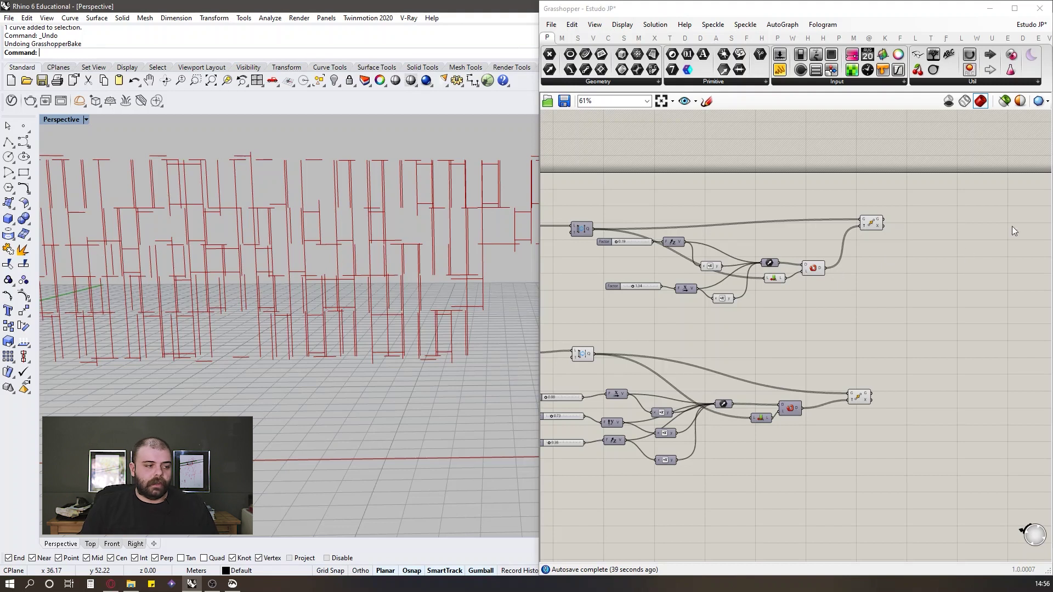
Step: Move the upper unique-lines component up and shift the slider, vector, repeat and Move components of both branches further from their source components
scroll(586, 230, up, 3)
drag(588, 204, 586, 173)
click(624, 158)
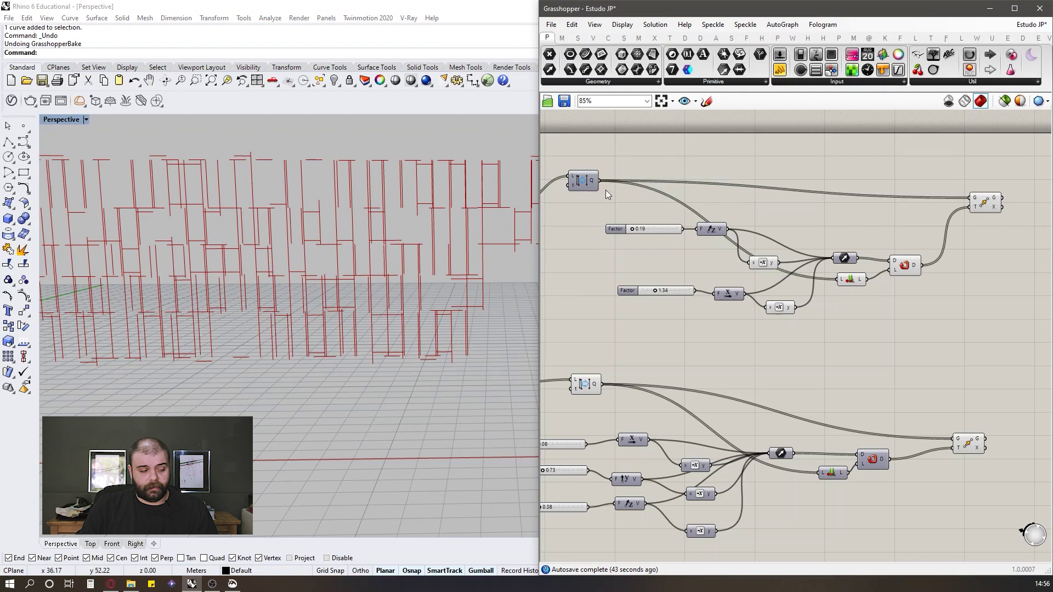
scroll(605, 190, down, 2)
scroll(623, 200, up, 3)
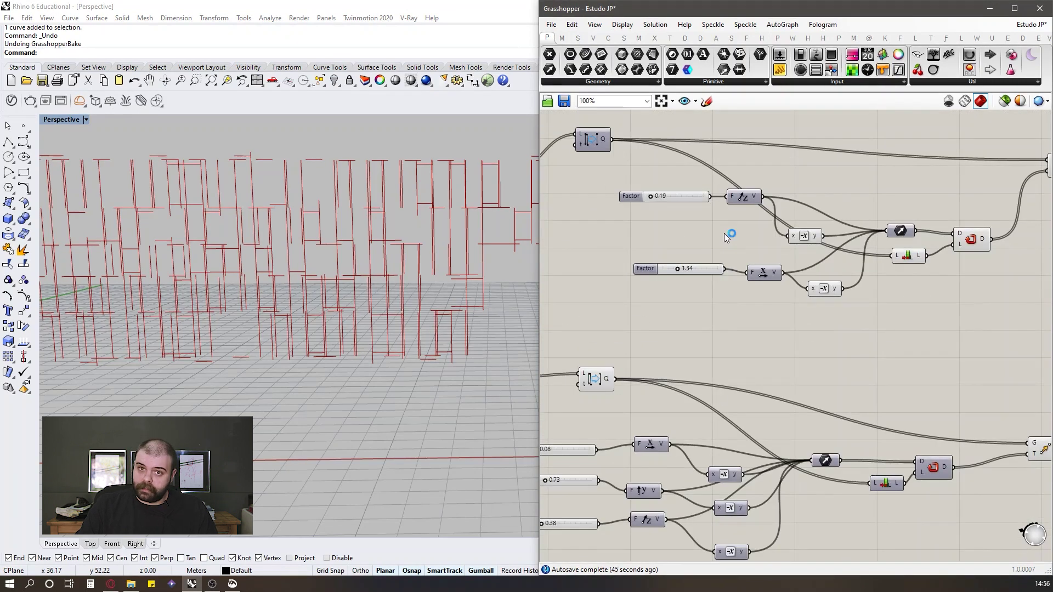
scroll(600, 242, down, 7)
scroll(625, 373, up, 6)
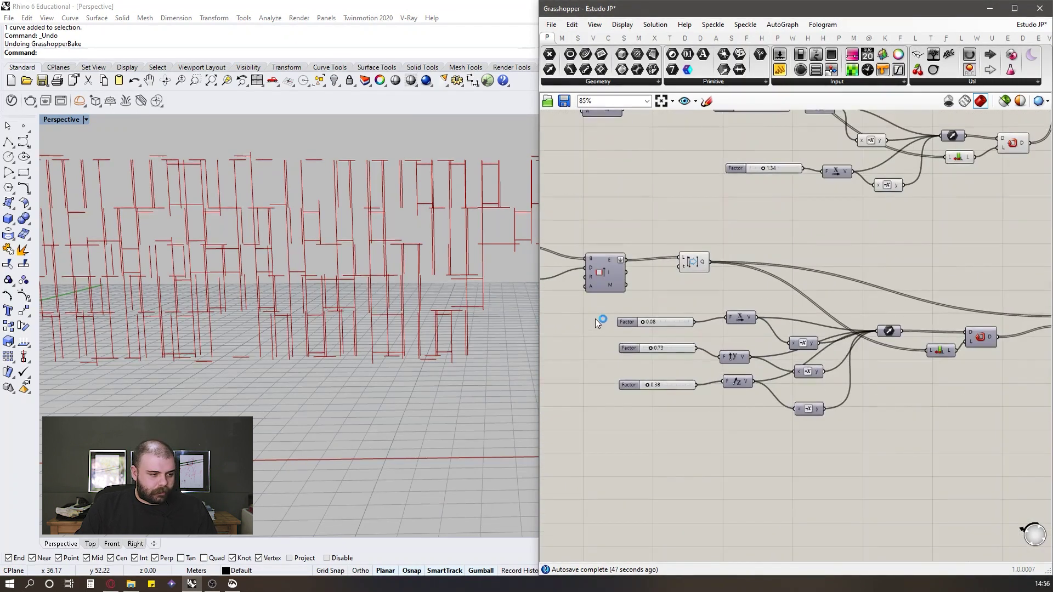
scroll(591, 316, down, 3)
drag(593, 314, 855, 403)
shift+drag(937, 271, 682, 143)
shift+drag(863, 305, 979, 327)
click(729, 304)
Step: Reposition the lower branch's X vector component and move the upper branch's sliders, vectors and Negative components away from the merged Vector parameter
scroll(729, 305, up, 5)
drag(634, 335, 807, 348)
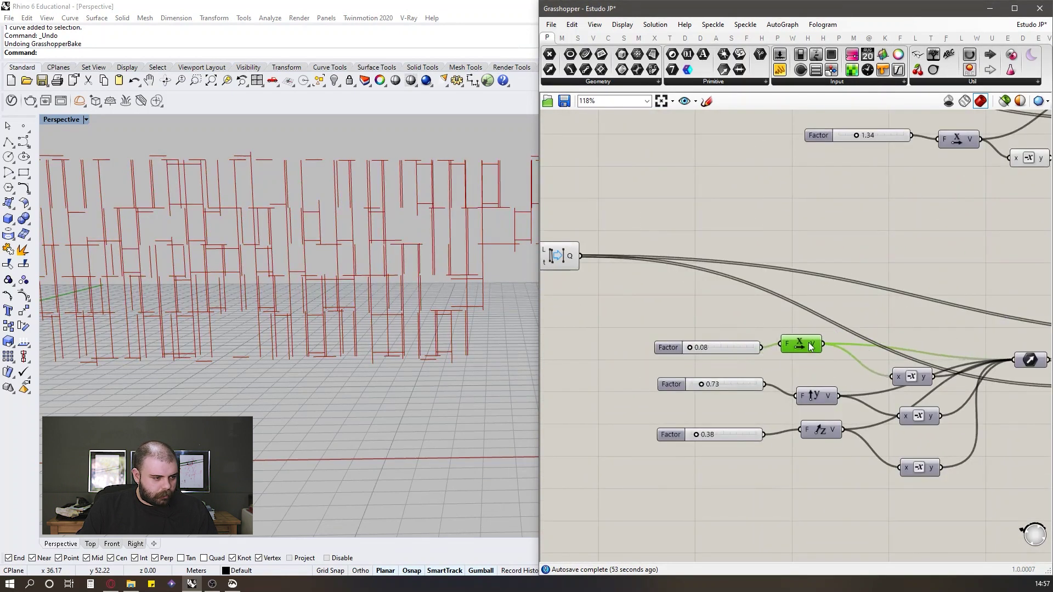
scroll(713, 335, down, 5)
drag(684, 183, 858, 297)
drag(822, 237, 769, 240)
click(859, 210)
scroll(858, 210, up, 4)
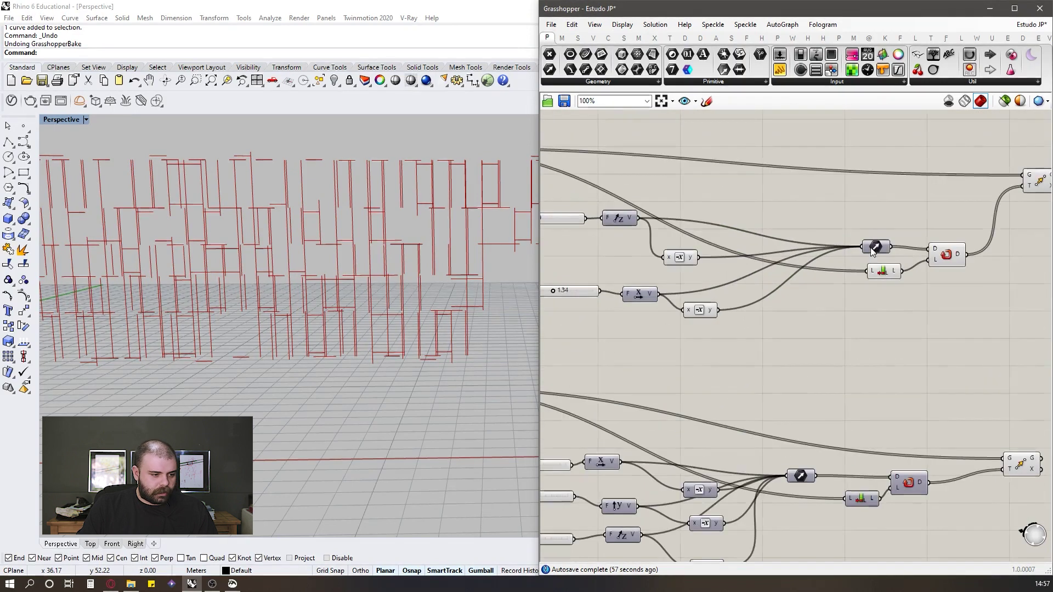
Step: Space out the end of the lower branch by moving its Repeat Data, List Length and merged Vector components away from the Negative components
scroll(853, 287, down, 3)
click(968, 391)
click(911, 401)
drag(871, 399, 907, 394)
click(862, 416)
scroll(863, 416, up, 2)
scroll(851, 420, up, 1)
drag(824, 412, 862, 417)
click(855, 428)
click(774, 383)
drag(771, 383, 859, 377)
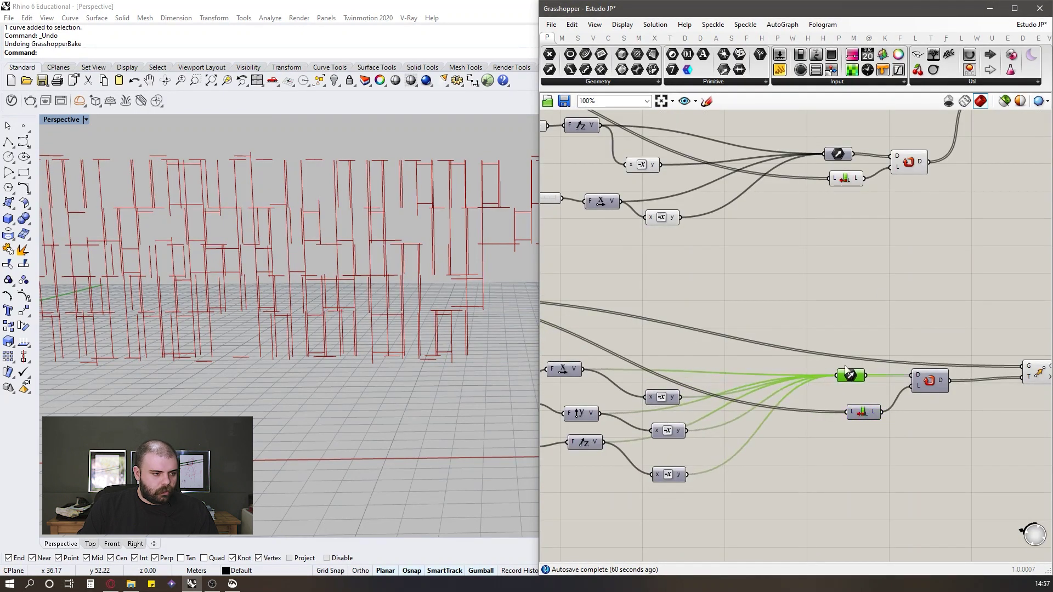
click(862, 340)
Step: Turn off the previews of the upper branch's List Length and Repeat Data components and select its Move component to highlight the moved lines
scroll(863, 326, down, 3)
scroll(861, 239, up, 2)
click(857, 263)
middle_click(841, 287)
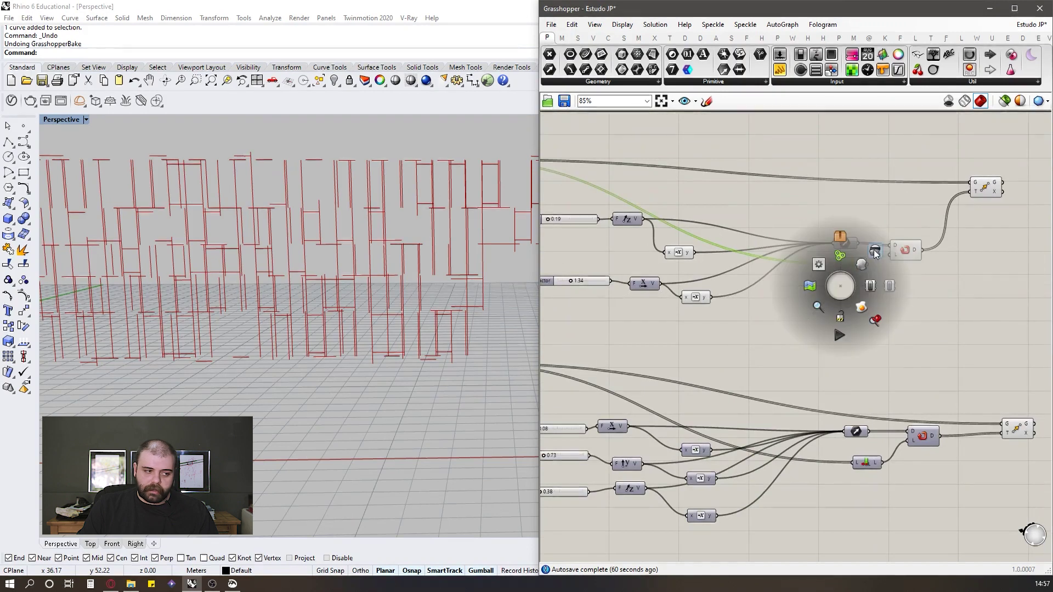
scroll(923, 307, down, 3)
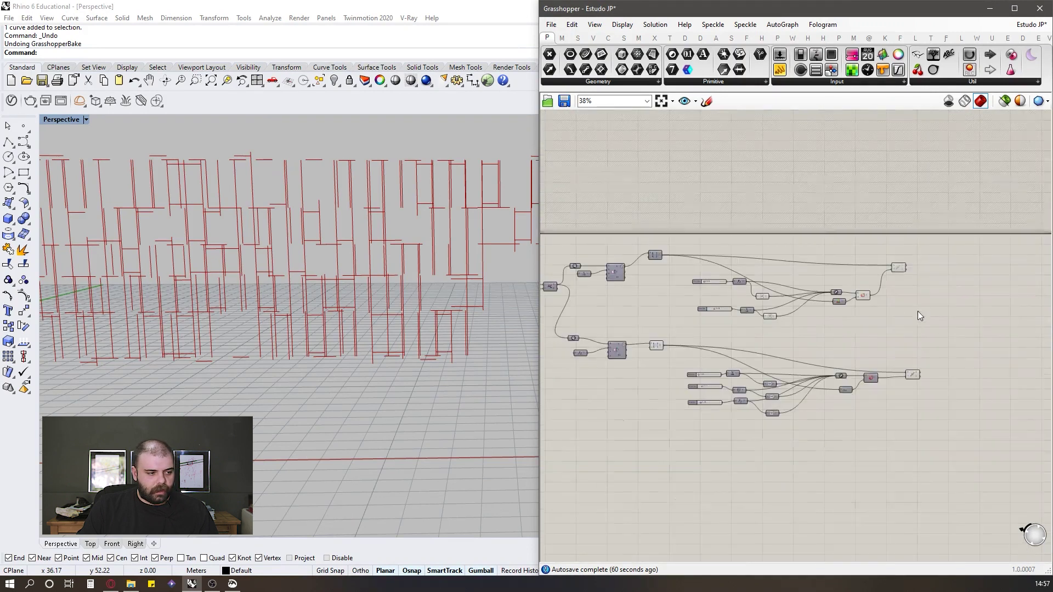
scroll(825, 278, up, 2)
middle_click(862, 262)
click(897, 222)
click(893, 223)
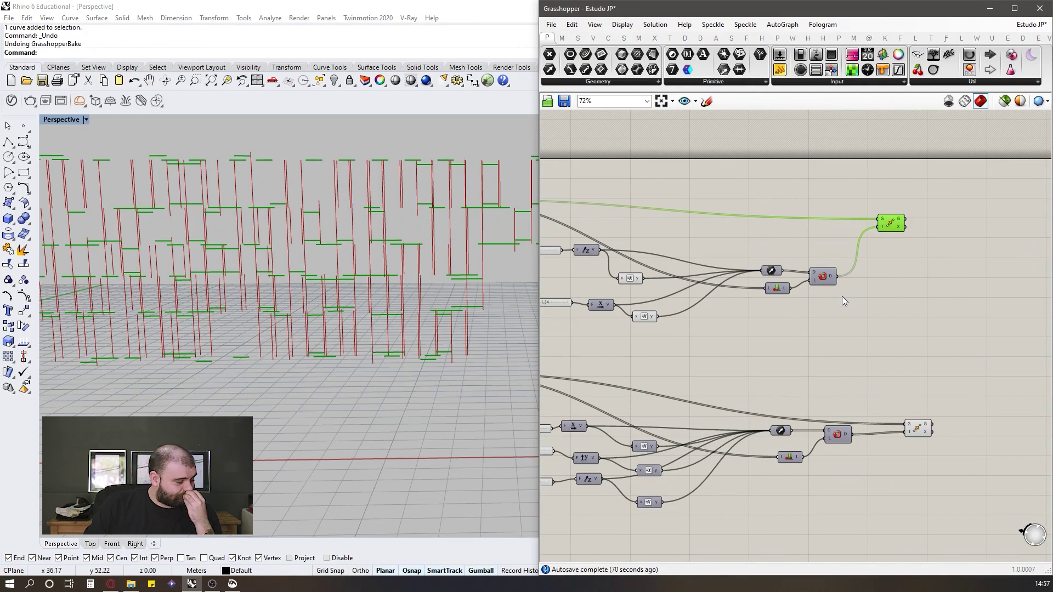
scroll(356, 315, down, 4)
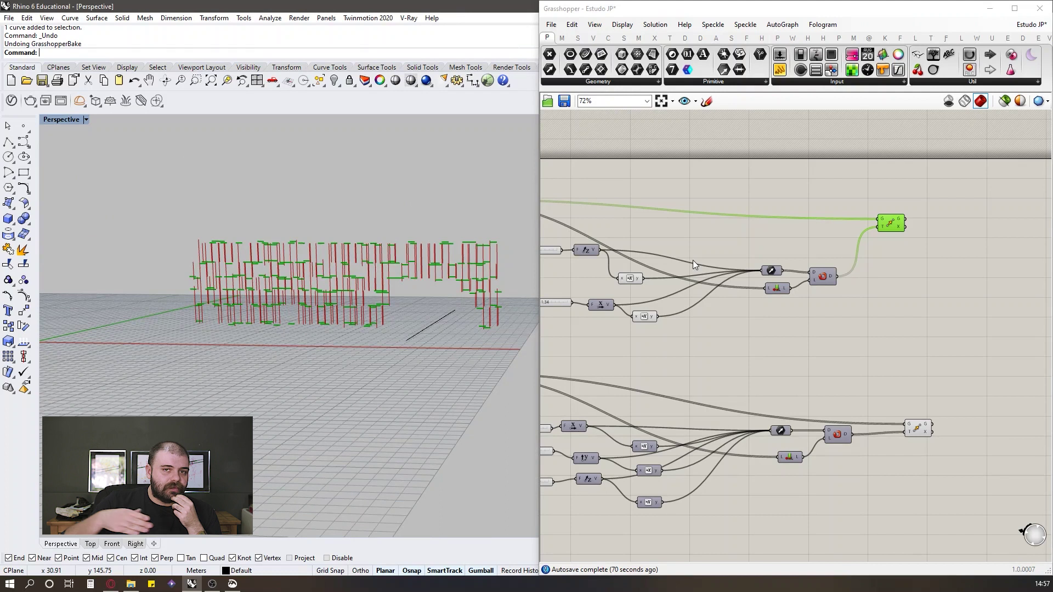
Step: Add a Panel below the upper branch's List Length component and connect the merged Vector parameter's output to it
click(780, 70)
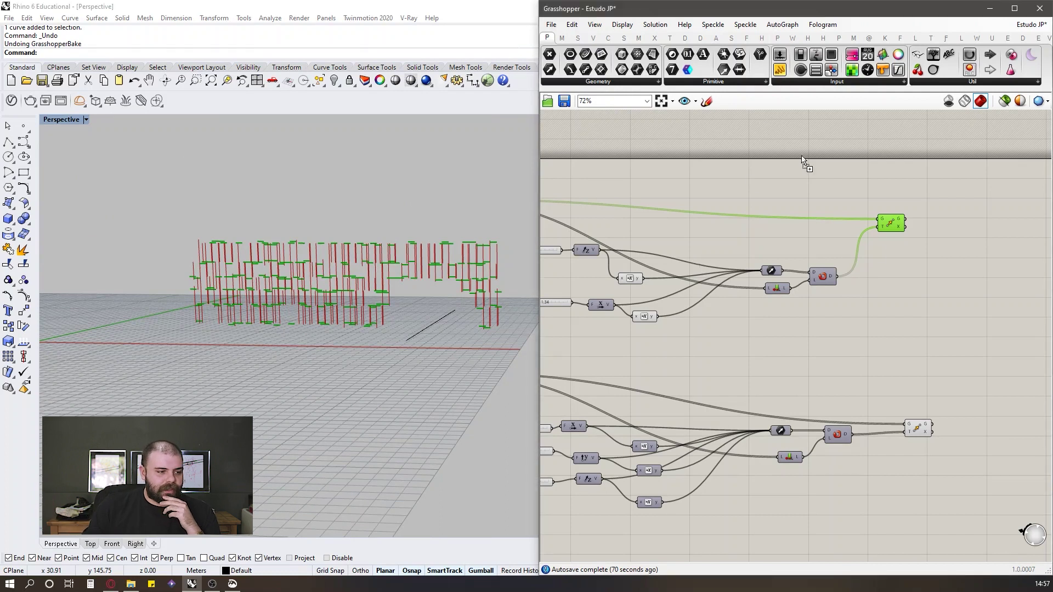
click(897, 294)
scroll(887, 272, up, 5)
drag(884, 304, 886, 288)
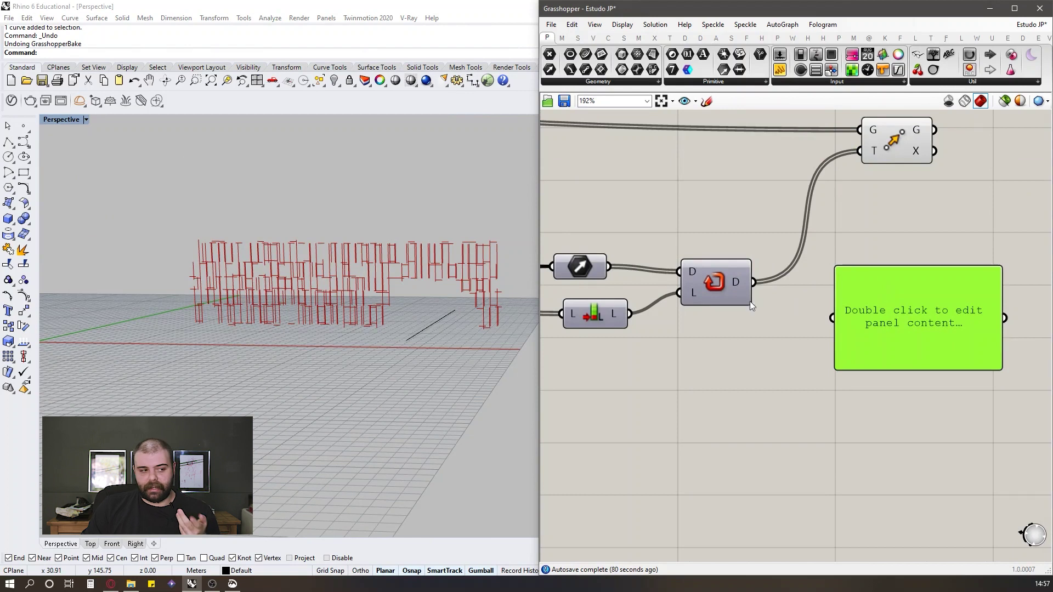
drag(609, 267, 603, 379)
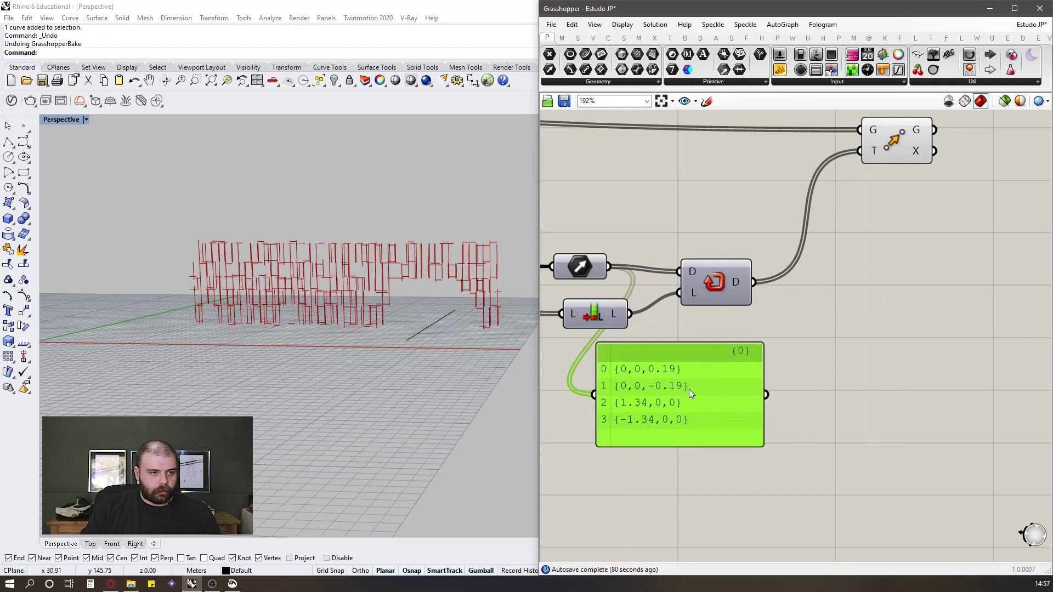
Step: Duplicate the Panel, feed it from the upper Repeat Data output, and enlarge it beside the first Panel to compare the vector lists
alt+drag(654, 419, 887, 317)
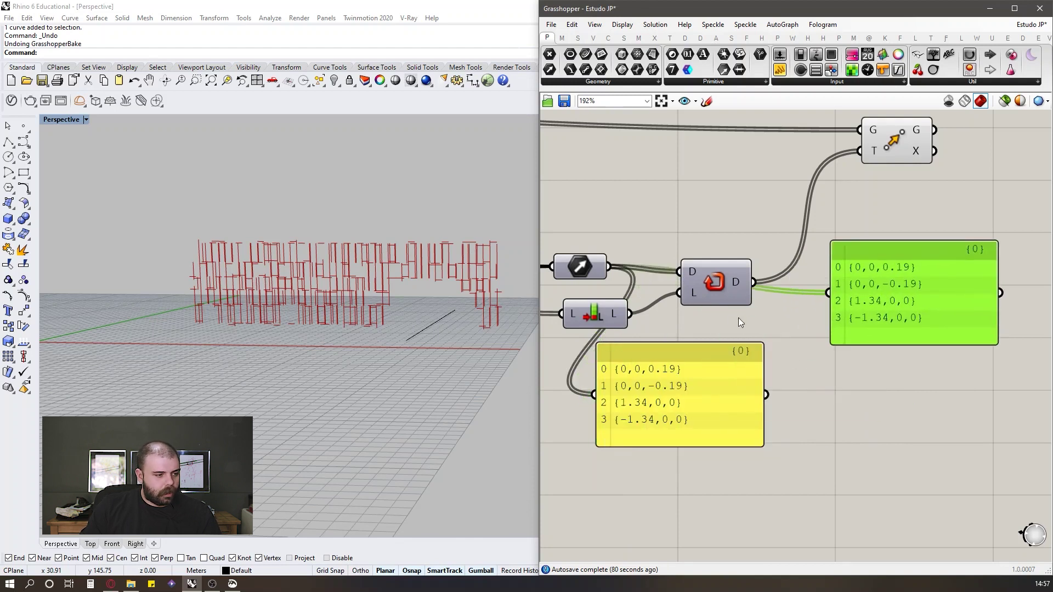
drag(830, 288, 831, 291)
scroll(958, 282, up, 3)
scroll(890, 225, down, 2)
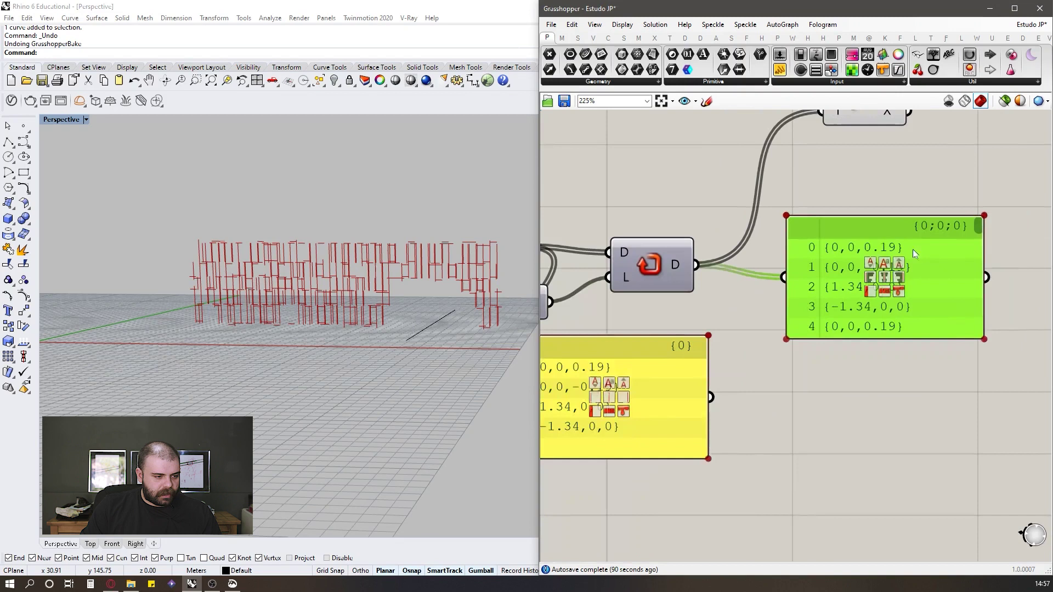
drag(979, 339, 982, 434)
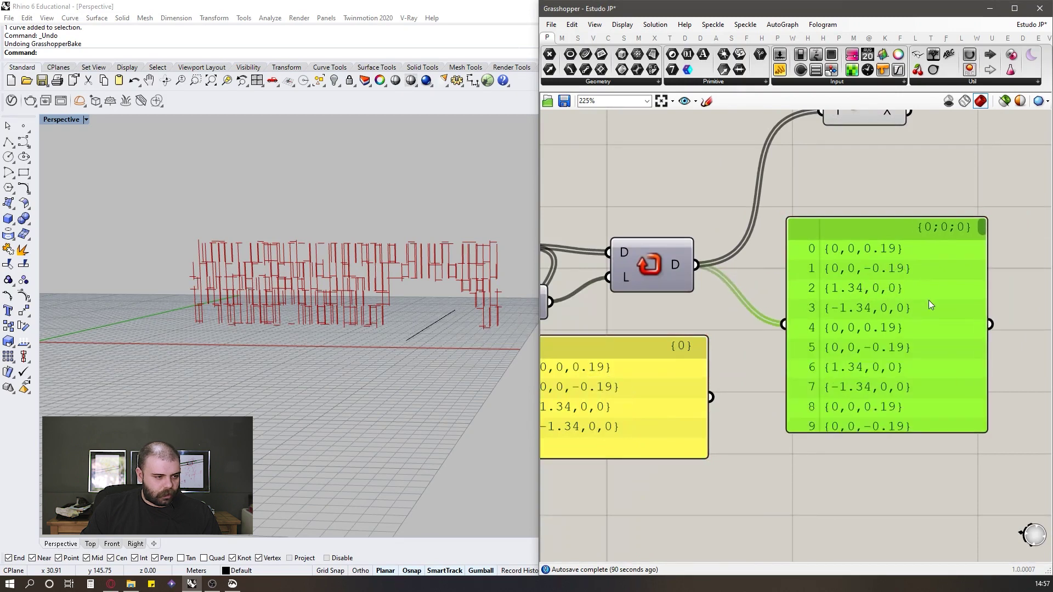
scroll(897, 248, down, 2)
drag(896, 303, 820, 336)
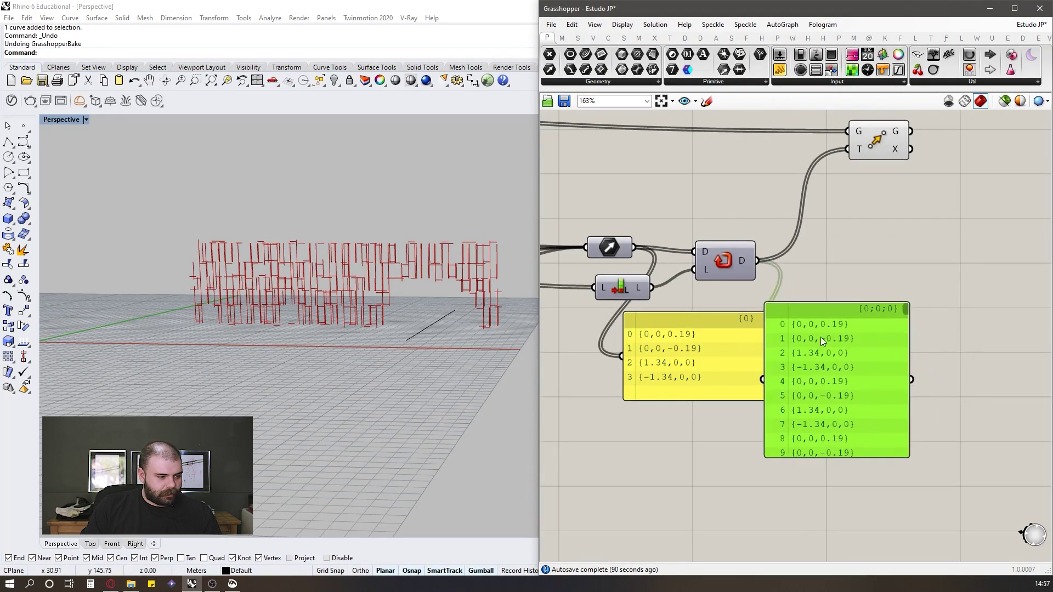
scroll(641, 363, down, 1)
scroll(652, 378, up, 3)
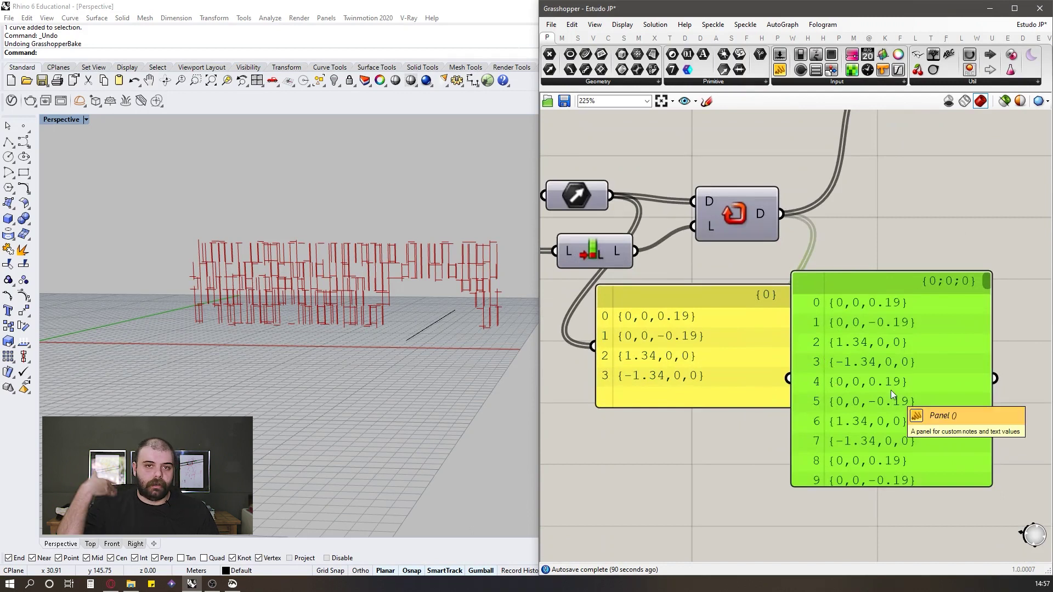
Step: Delete both Panels used to compare the original and repeated vector lists
key(Delete)
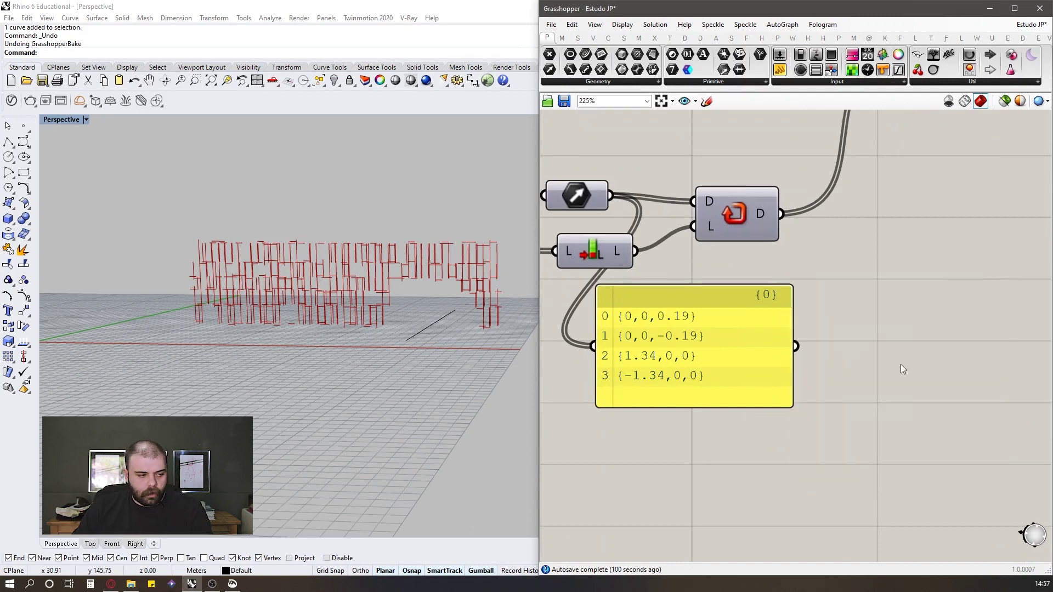
click(769, 355)
key(Delete)
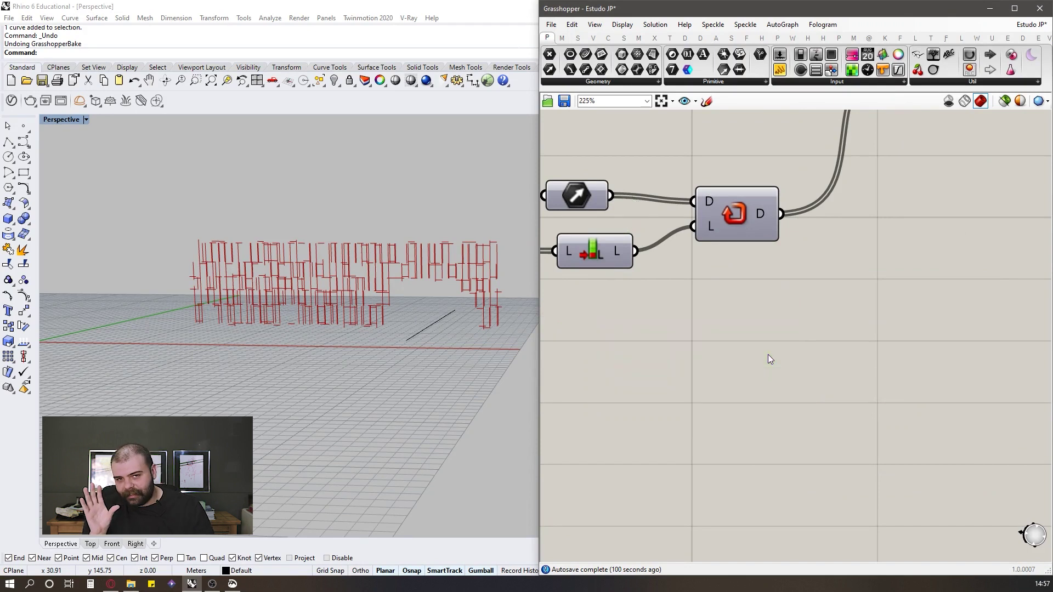
Step: Move the upper branch's Move component further from Repeat Data to free up space between them
scroll(768, 367, down, 4)
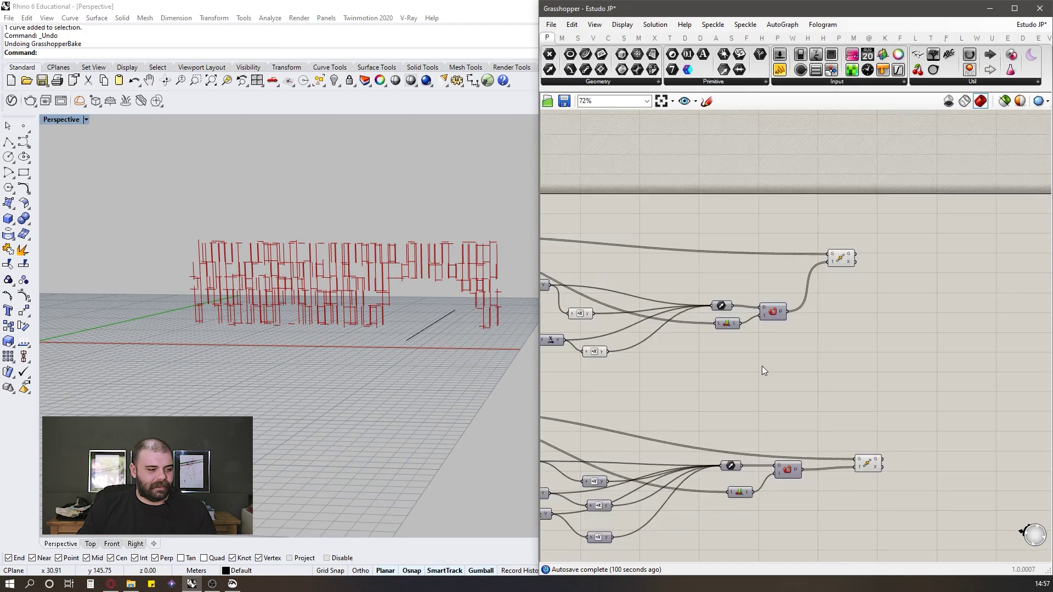
scroll(845, 278, up, 2)
drag(870, 223, 935, 179)
double_click(925, 269)
key(Escape)
Step: Add a Jitter component from the Sequence set and place it between the upper branch's Repeat Data and Move components, below their wire
click(577, 37)
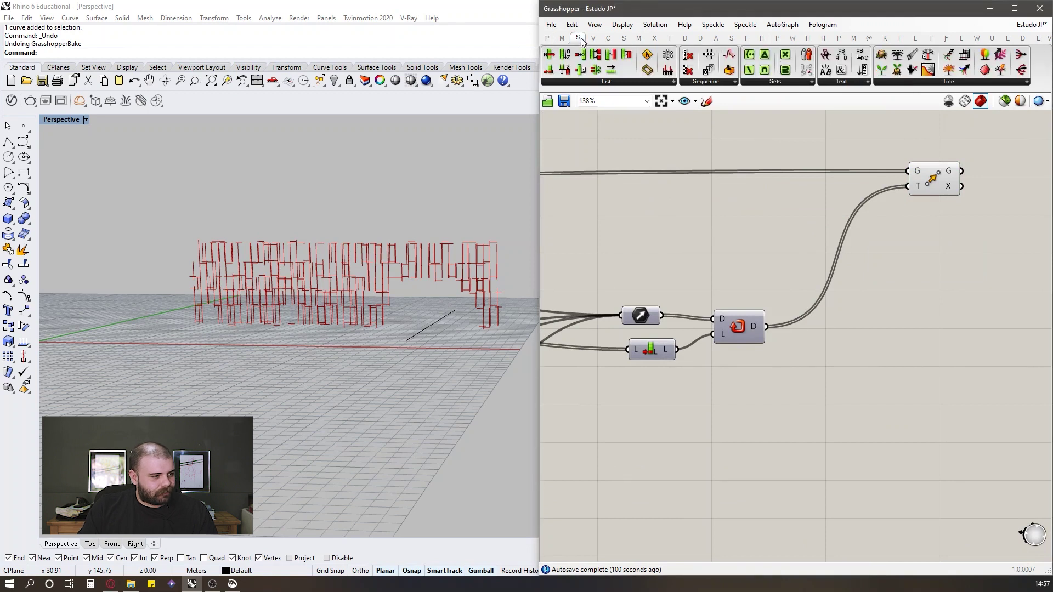
click(707, 83)
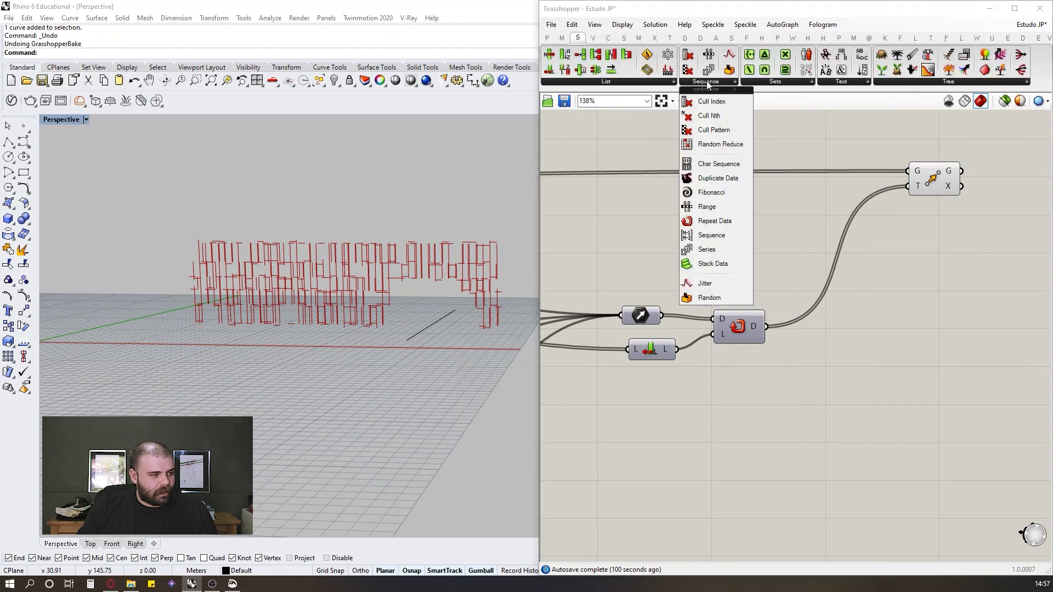
click(697, 286)
click(853, 287)
scroll(811, 295, down, 5)
scroll(831, 288, up, 4)
drag(823, 302, 852, 319)
click(876, 277)
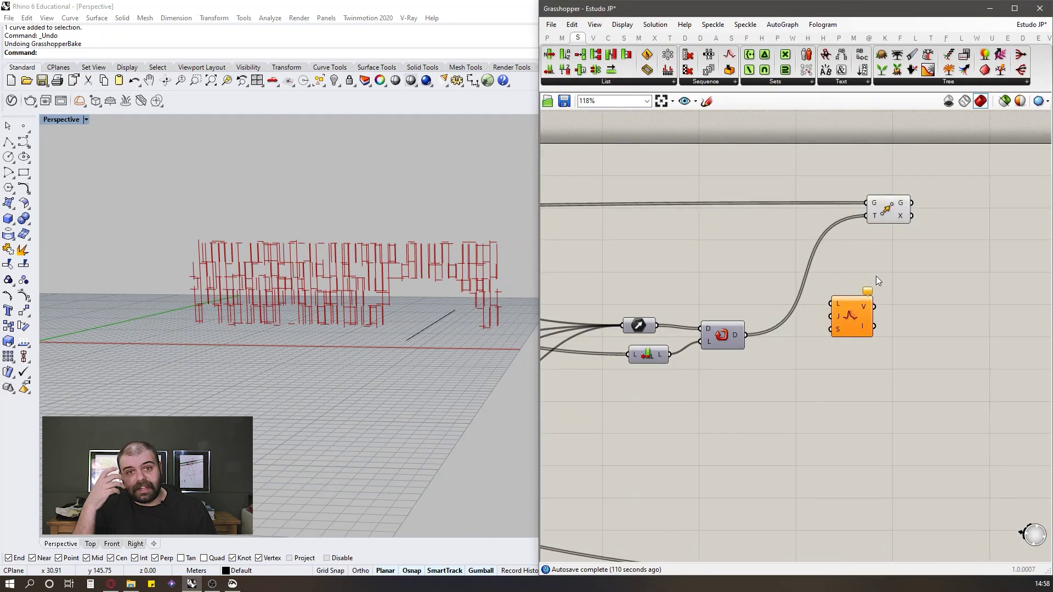
scroll(841, 327, up, 2)
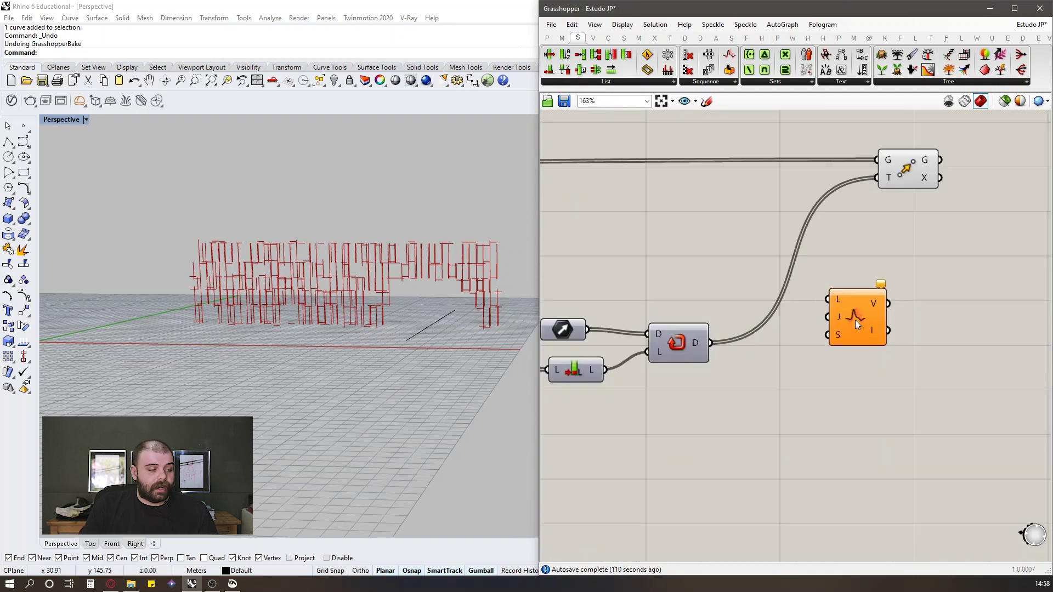
drag(841, 327, 851, 396)
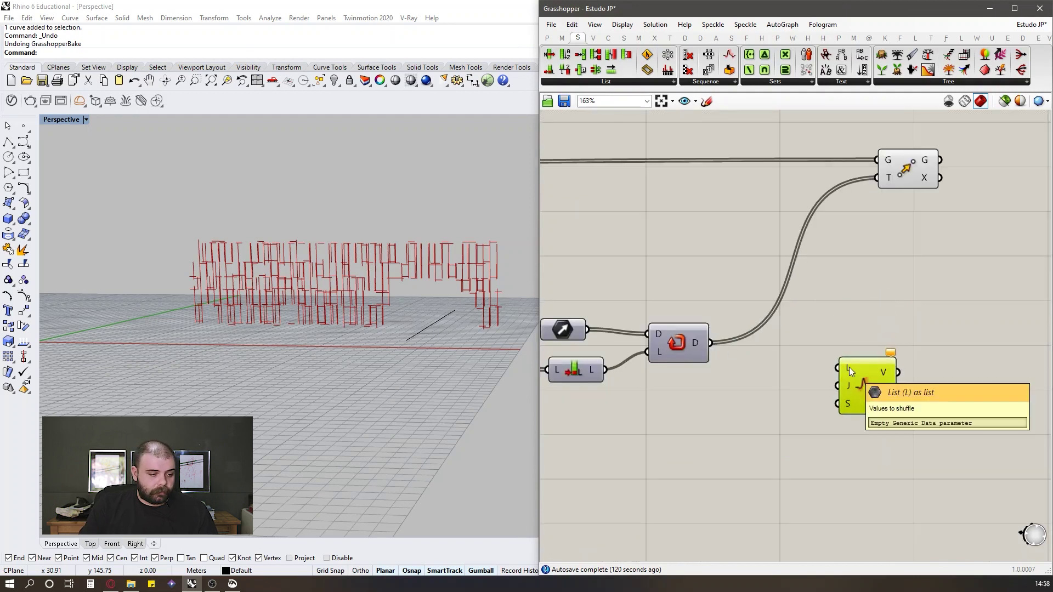
mouse_move(843, 389)
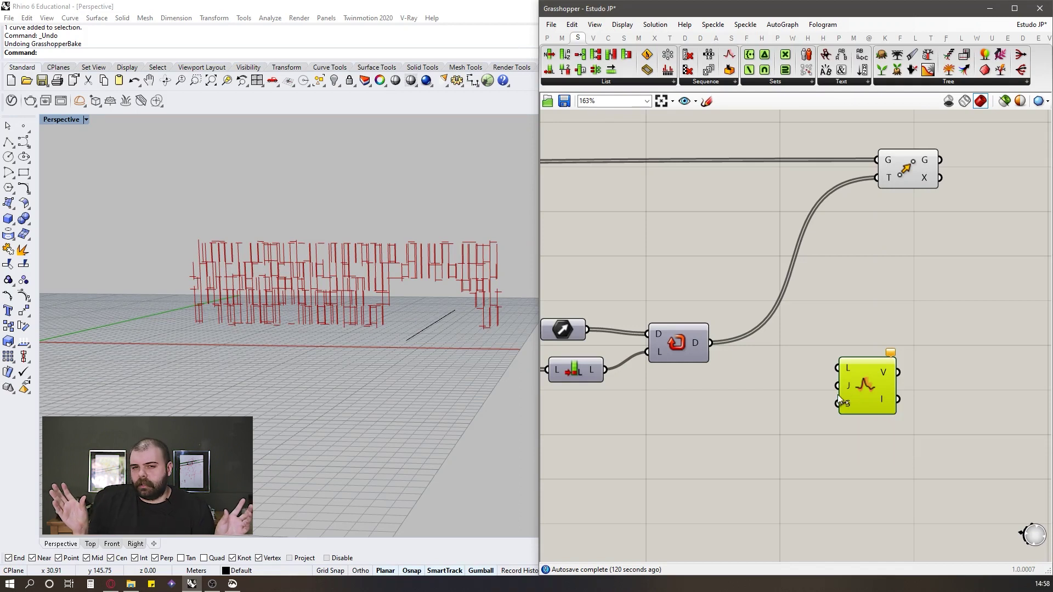
click(723, 85)
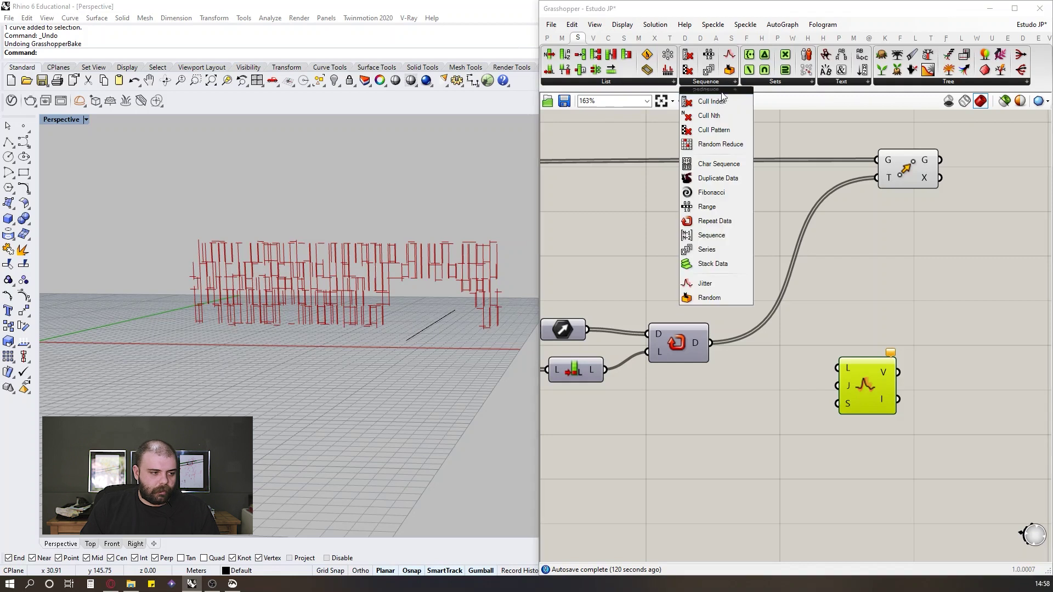
click(902, 281)
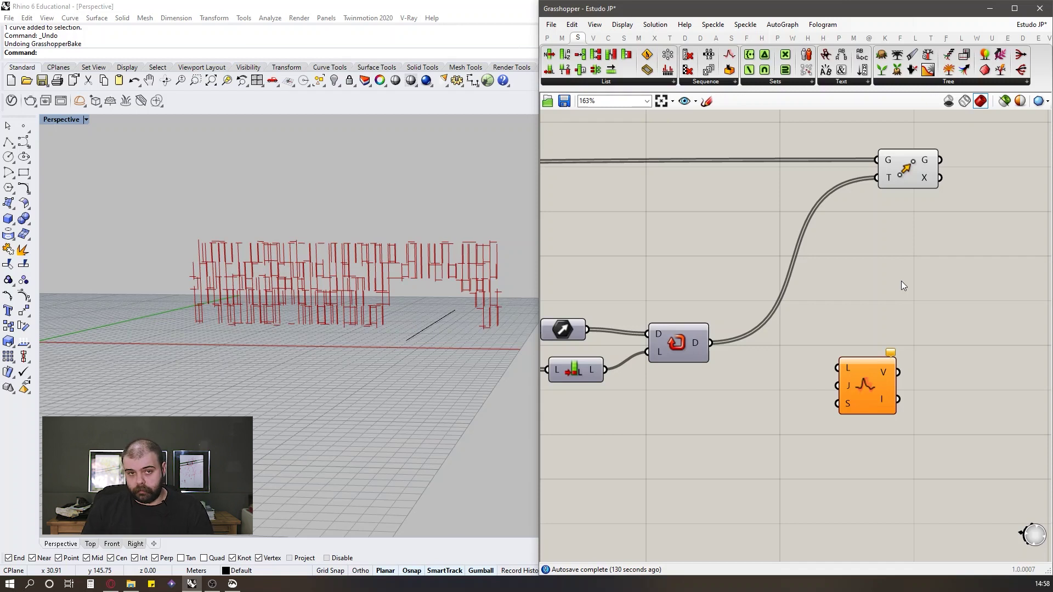
Step: Connect the upper Repeat Data output to the Jitter component's List input
scroll(845, 397, up, 1)
mouse_move(845, 404)
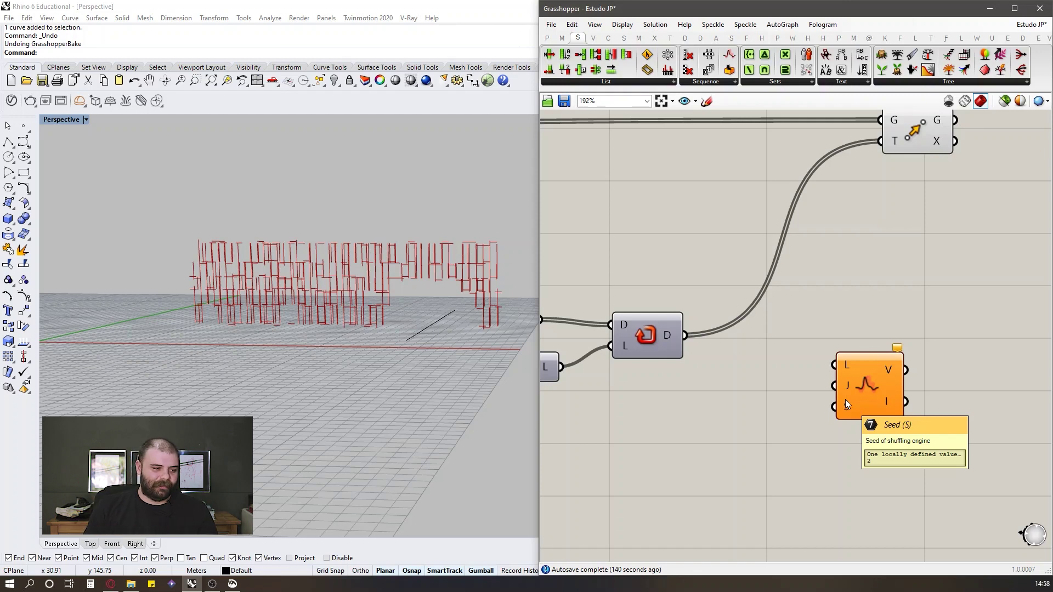
scroll(775, 342, up, 1)
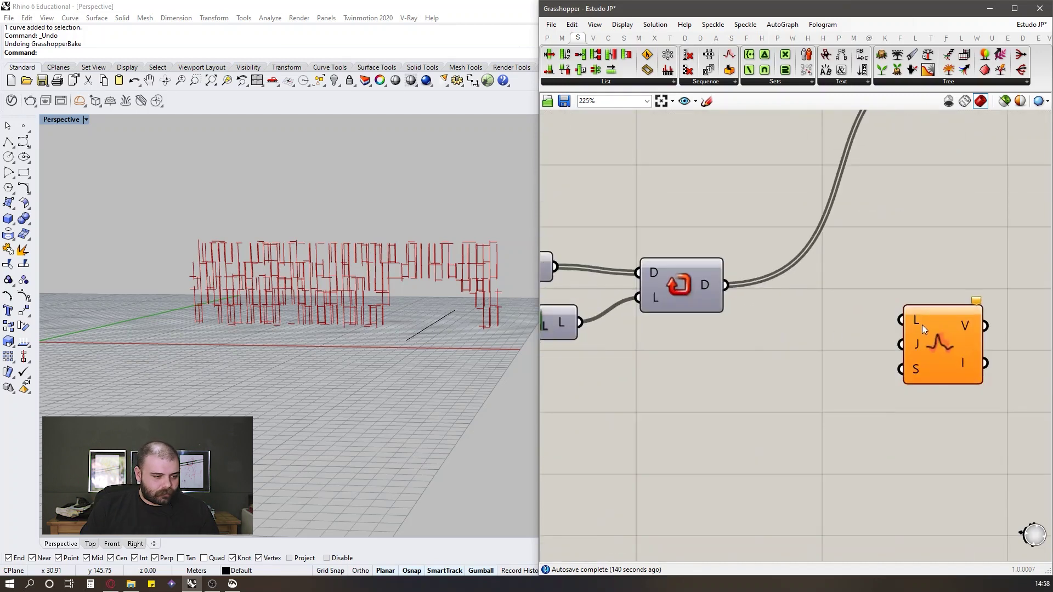
click(703, 283)
drag(726, 285, 899, 318)
right_drag(908, 386, 807, 378)
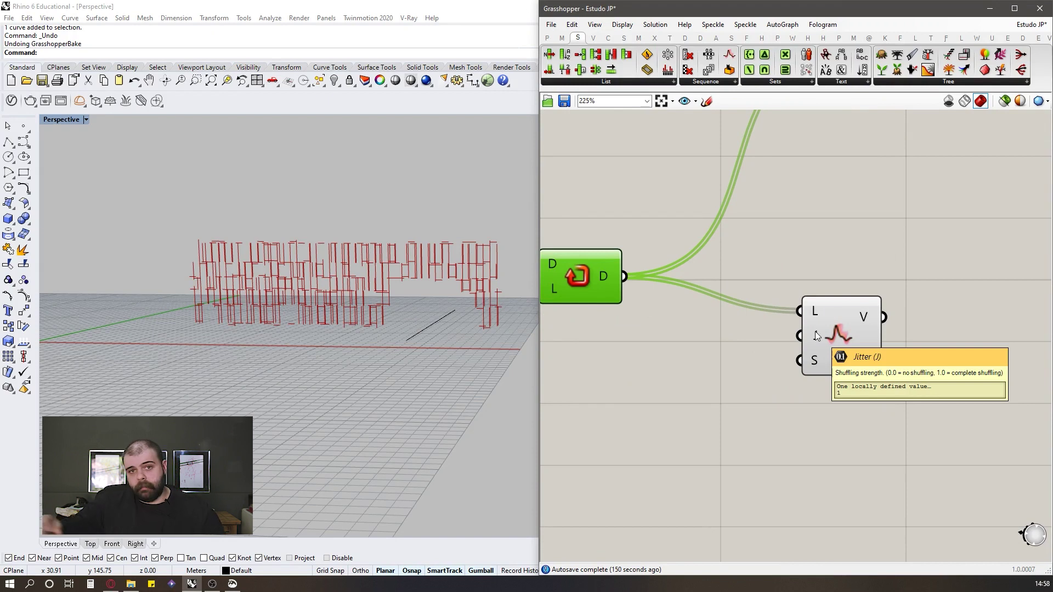
Step: Create a number slider with the range 0<1.00 and connect it to the Jitter component's shuffling-strength input
double_click(696, 354)
text(0<1.00)
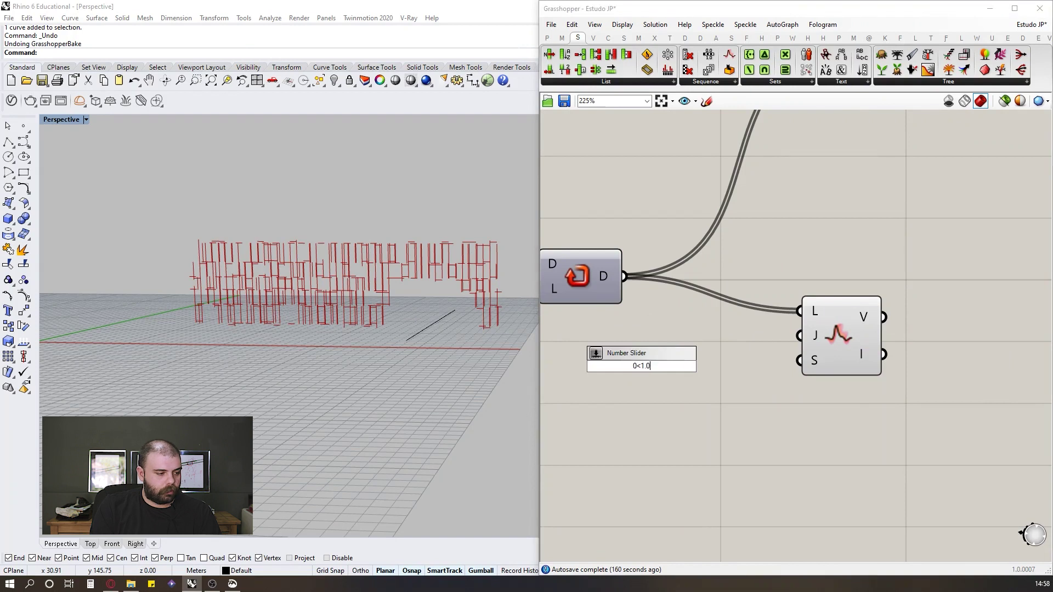
key(Return)
drag(743, 367, 825, 338)
Step: Add two Panels side by side, one fed by the upper Repeat Data output and the other by the Jitter component's Values output
click(546, 37)
drag(781, 71, 922, 185)
scroll(740, 310, down, 2)
right_drag(829, 226, 799, 255)
scroll(798, 254, up, 1)
click(799, 255)
drag(798, 254, 686, 268)
drag(597, 323, 913, 251)
drag(810, 366, 860, 257)
drag(916, 260, 893, 260)
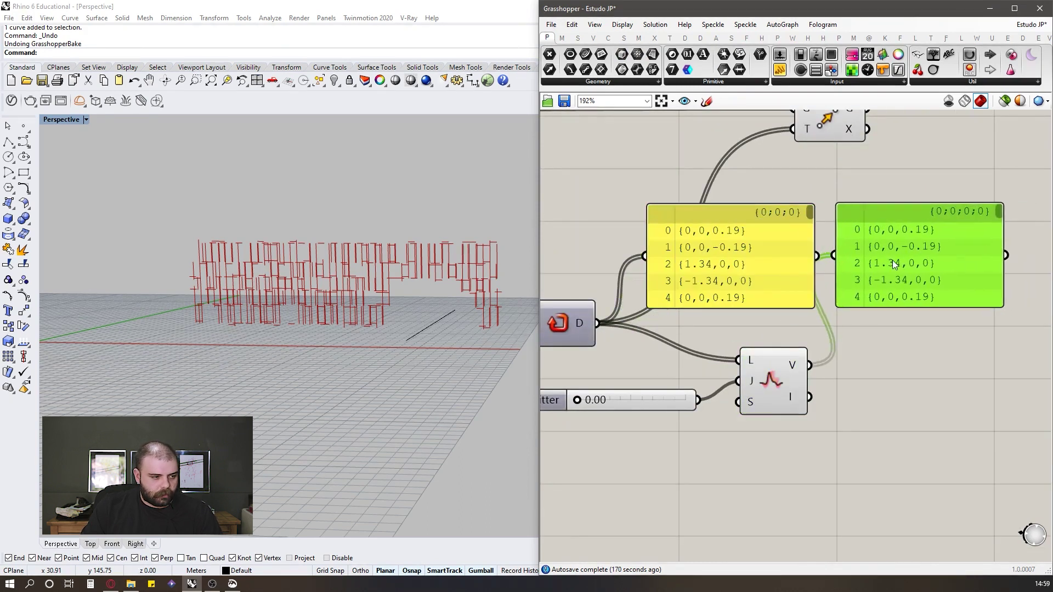
Step: Set the Jitter strength slider to 0.10 to compare the original and shuffled vector lists
drag(657, 400, 669, 393)
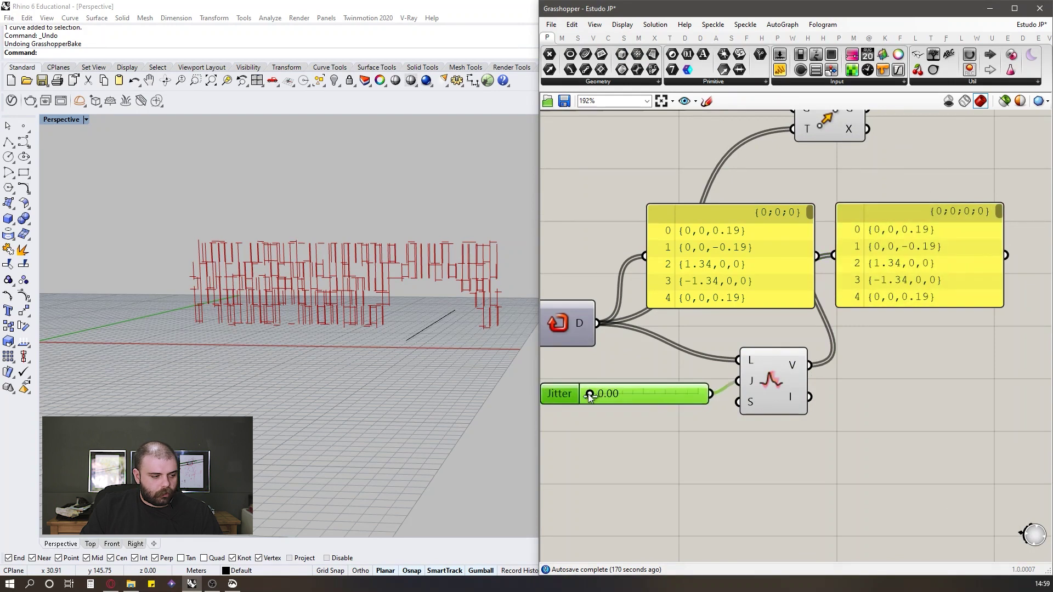
double_click(622, 393)
text(0.1)
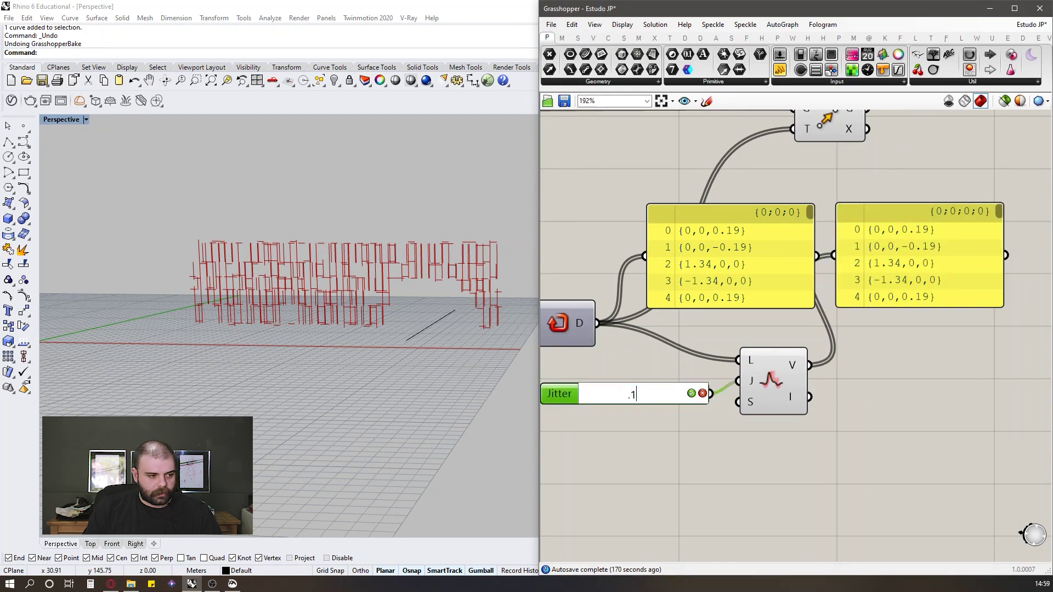
key(Return)
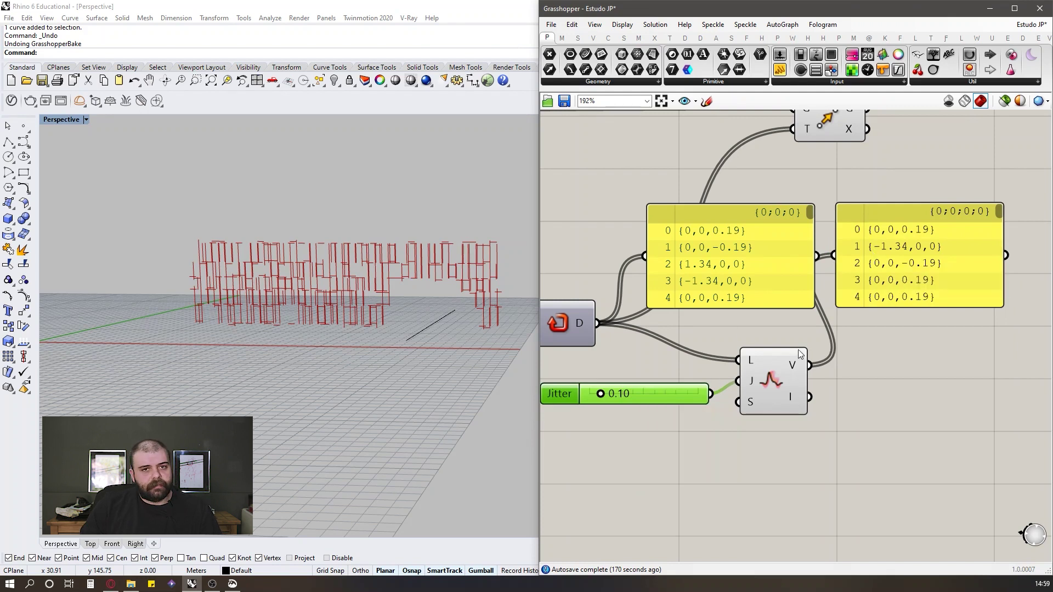
mouse_move(800, 354)
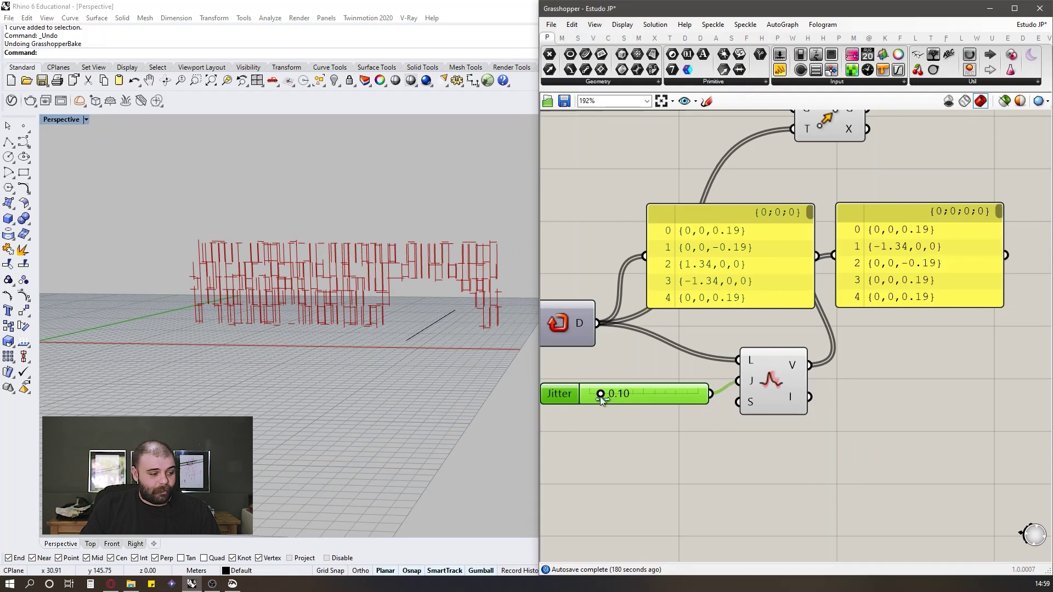
Step: Try a Jitter strength of 1.00, settle on 0.53, and align the slider with the Jitter component's J input
drag(600, 394, 712, 377)
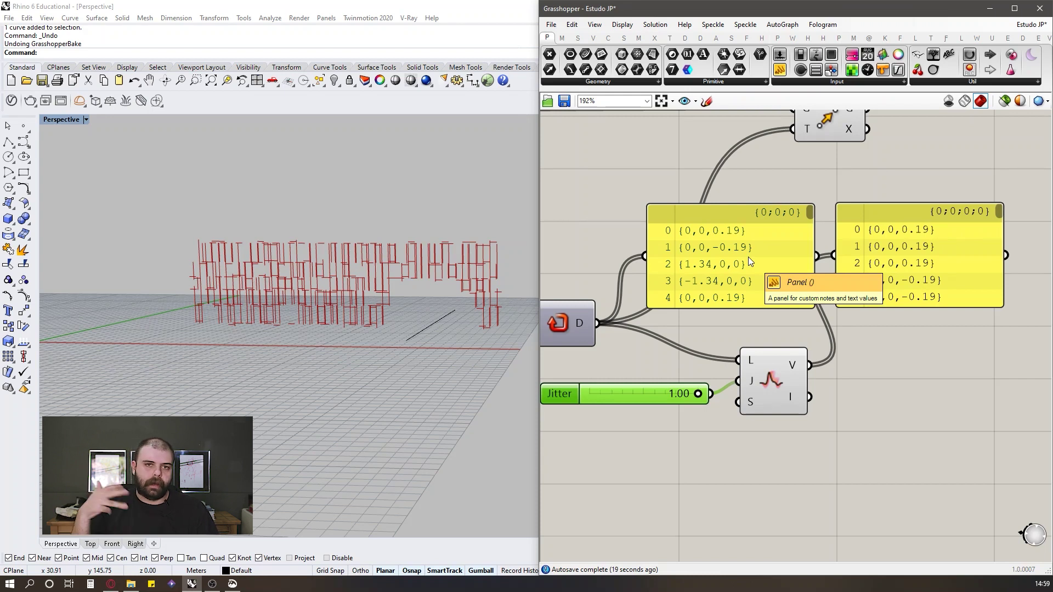
drag(699, 396, 648, 406)
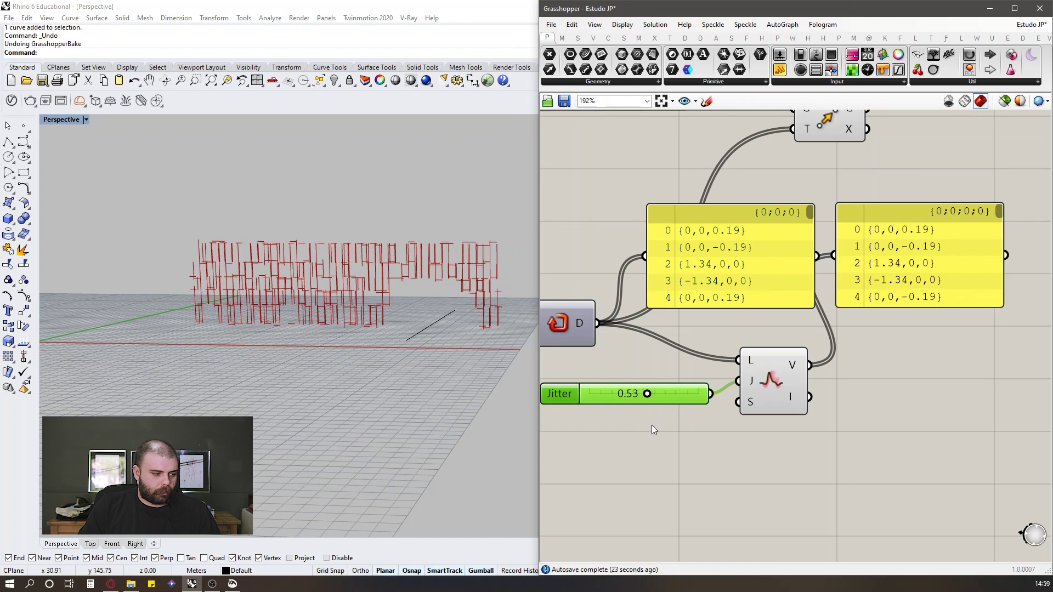
drag(687, 391, 686, 379)
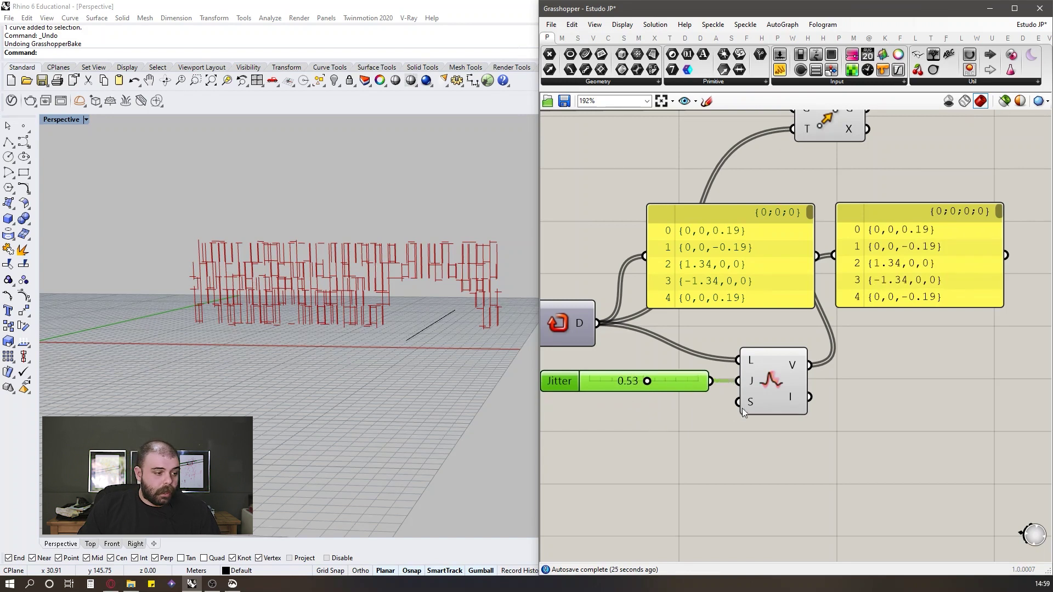
Step: Create a number slider with the range 0<10000000, connect it to the Jitter component's Seed input, and set it to 6385700
scroll(888, 362, down, 3)
scroll(753, 420, up, 2)
click(753, 419)
double_click(753, 419)
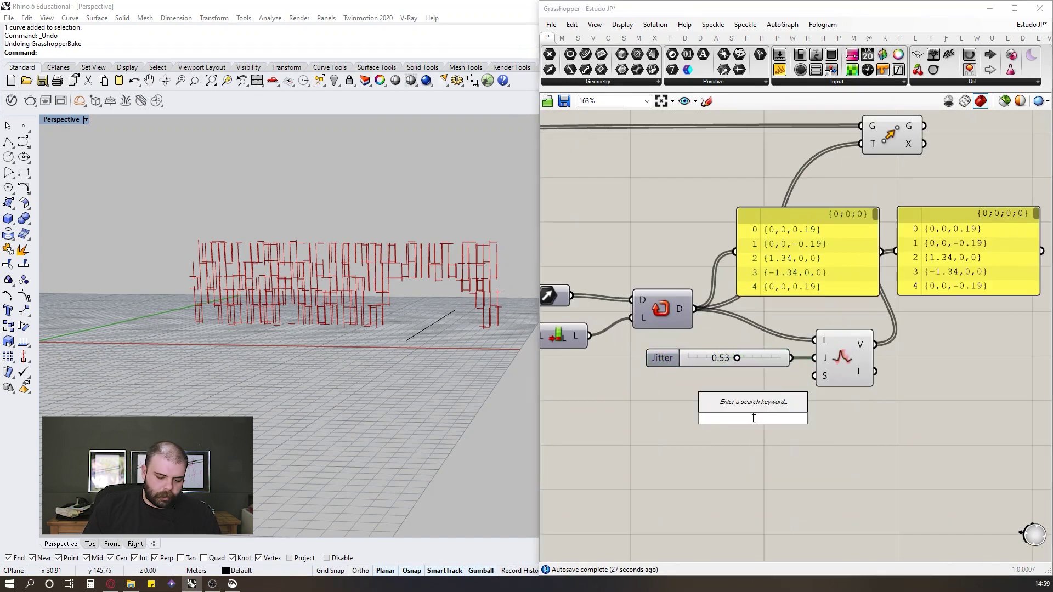
text(0<10000000)
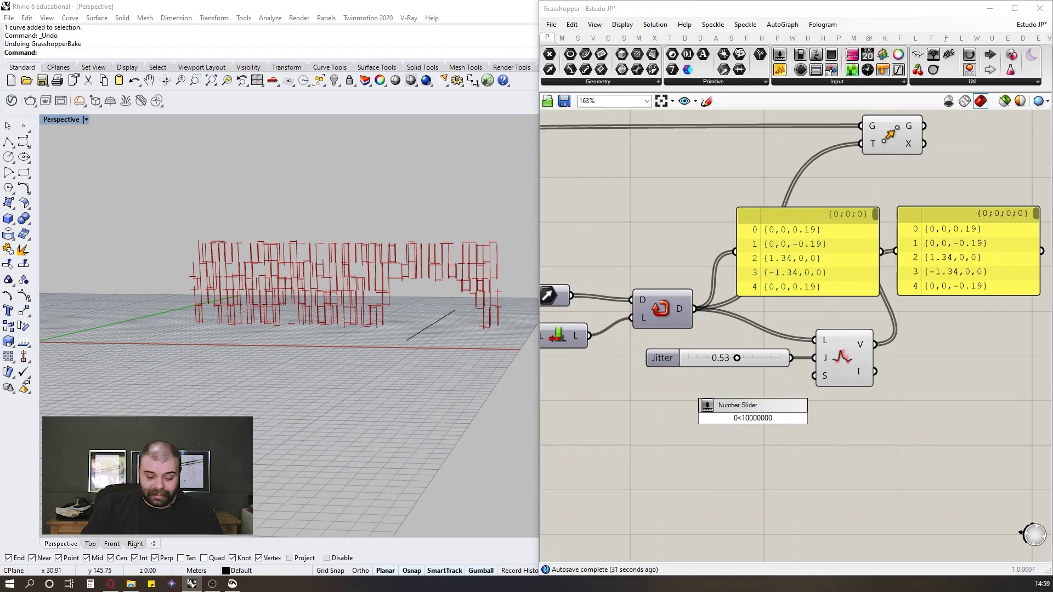
key(Return)
drag(812, 423, 834, 367)
scroll(758, 408, up, 2)
scroll(628, 426, down, 2)
scroll(701, 390, up, 1)
drag(637, 400, 705, 410)
click(690, 418)
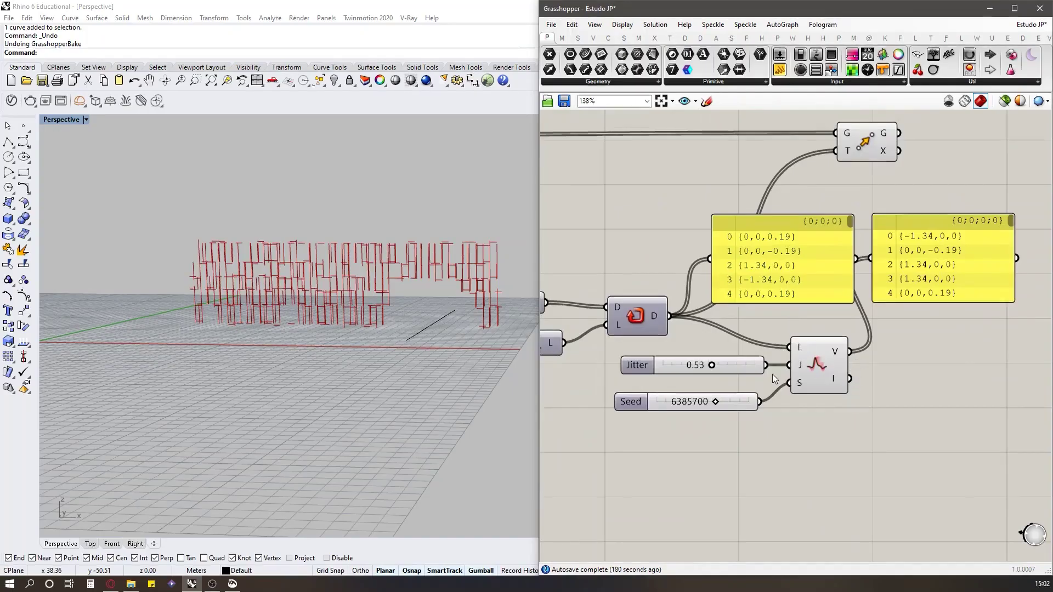
Step: Delete the Panel that shows the unshuffled vectors from the upper Repeat Data component
scroll(824, 268, down, 2)
scroll(946, 347, up, 2)
drag(949, 351, 980, 342)
click(788, 318)
key(Delete)
Step: Feed the upper Move component's T input from Jitter Values instead of Repeat Data, and delete the remaining Panel
shift+drag(817, 418, 811, 218)
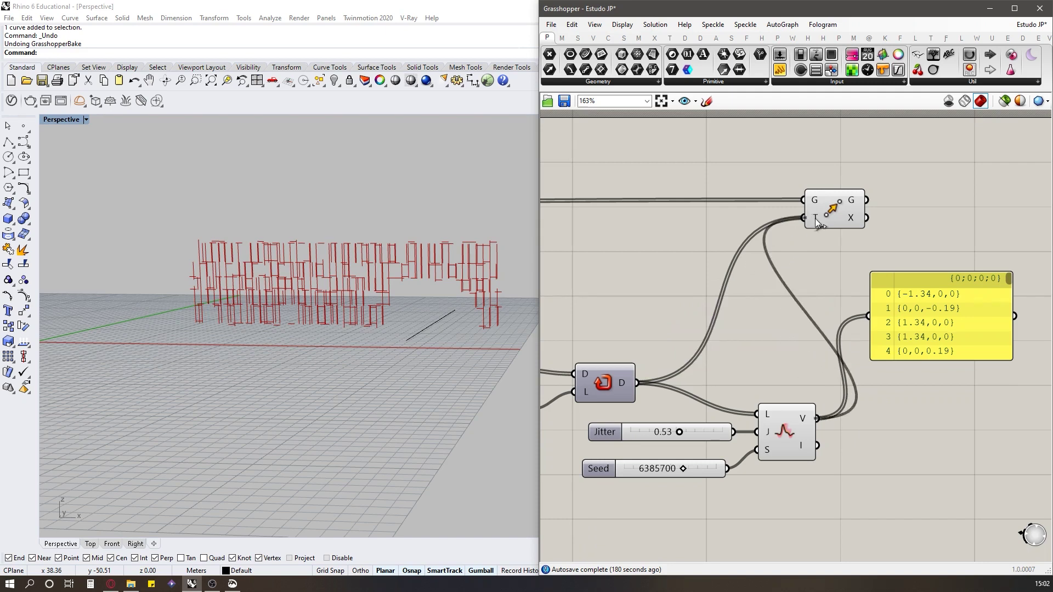
drag(816, 218, 814, 218)
click(953, 342)
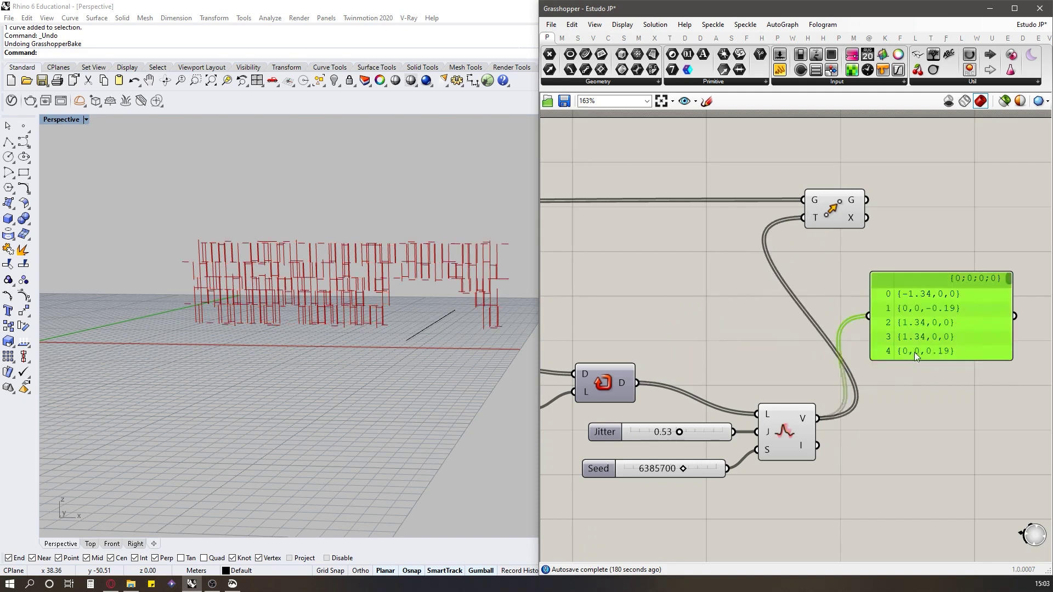
key(Delete)
Step: Set the upper Jitter strength to 0.71 and its Seed slider to 10000000
scroll(396, 252, up, 5)
scroll(396, 253, down, 4)
right_drag(397, 252, 354, 258)
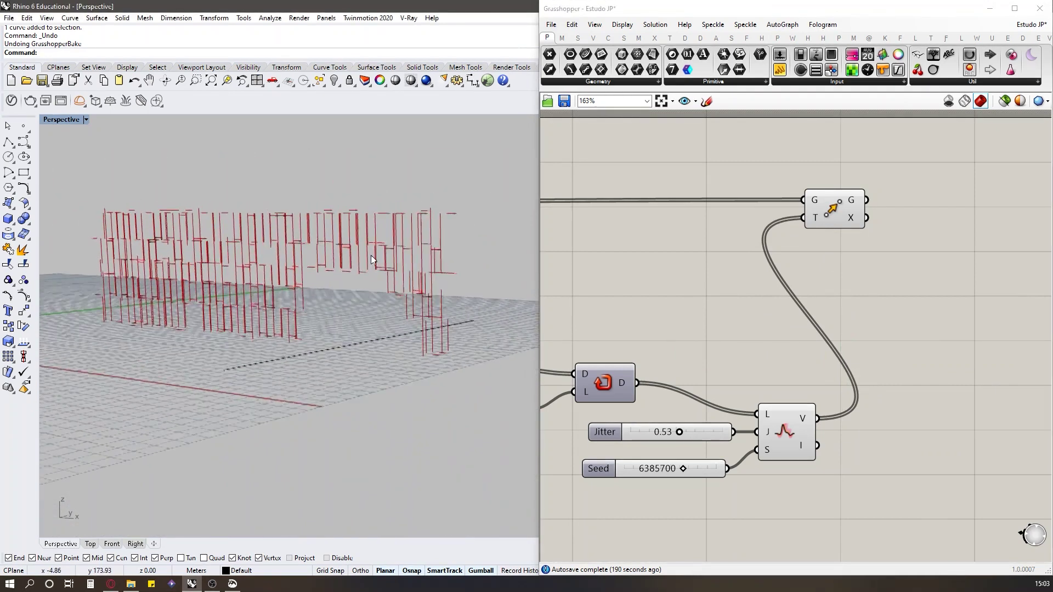
mouse_move(680, 433)
mouse_down()
mouse_move(708, 434)
mouse_move(685, 435)
mouse_move(697, 433)
mouse_up()
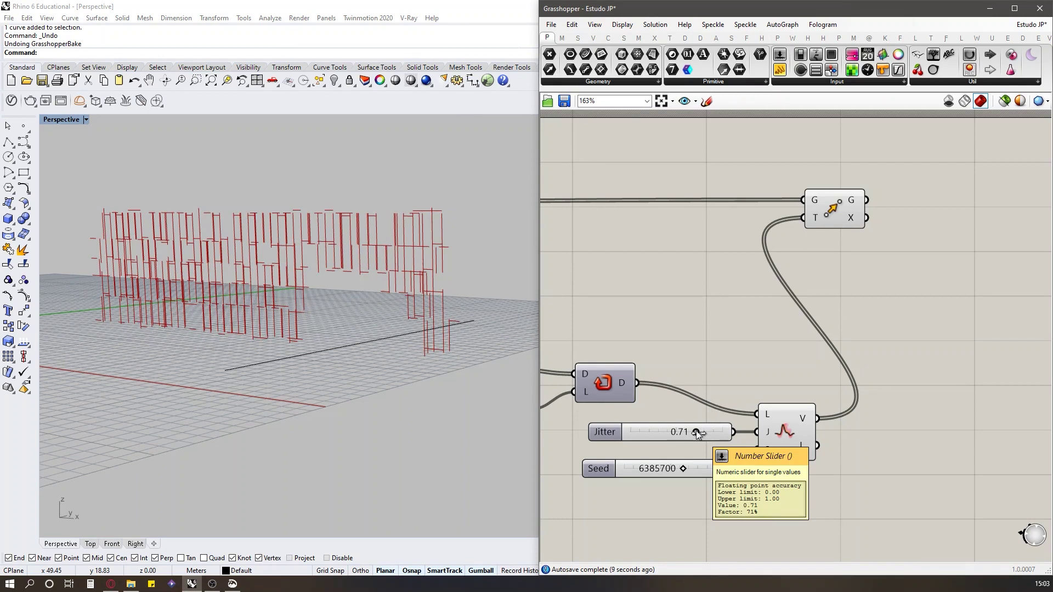
drag(682, 470, 726, 470)
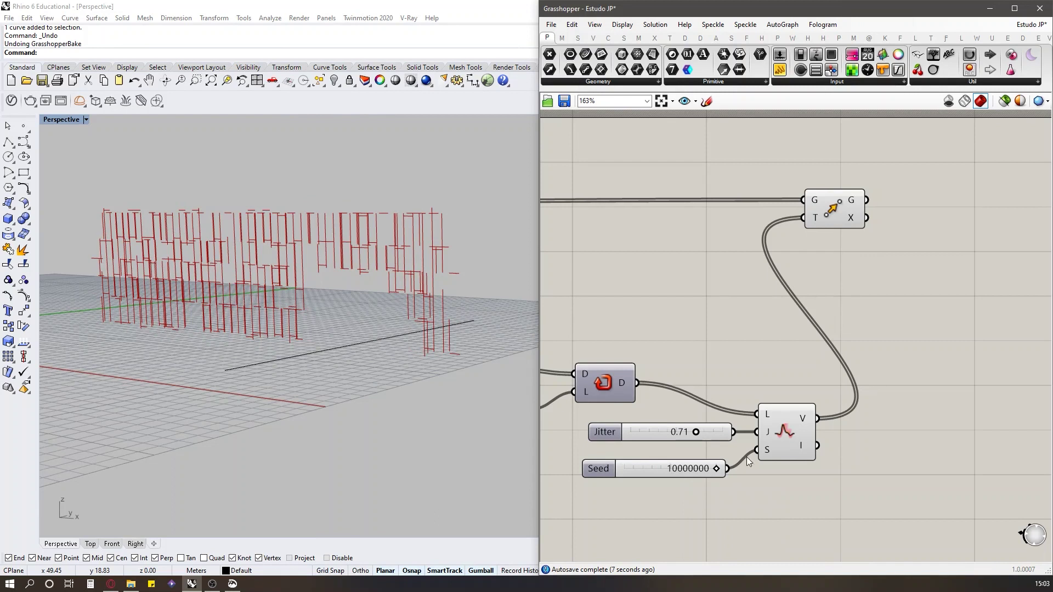
drag(705, 471, 700, 469)
Step: Duplicate the upper Jitter component together with its strength and Seed sliders into the lower branch
scroll(786, 387, down, 4)
drag(829, 405, 764, 311)
right_drag(836, 468, 794, 380)
alt+drag(774, 257, 780, 455)
Step: Route the lower Repeat Data output through the copied Jitter into the lower Move's T input, with a Jitter strength of 0.53
drag(794, 418, 897, 377)
drag(825, 512, 675, 427)
drag(778, 451, 821, 441)
click(718, 434)
scroll(719, 435, up, 3)
drag(713, 414, 944, 361)
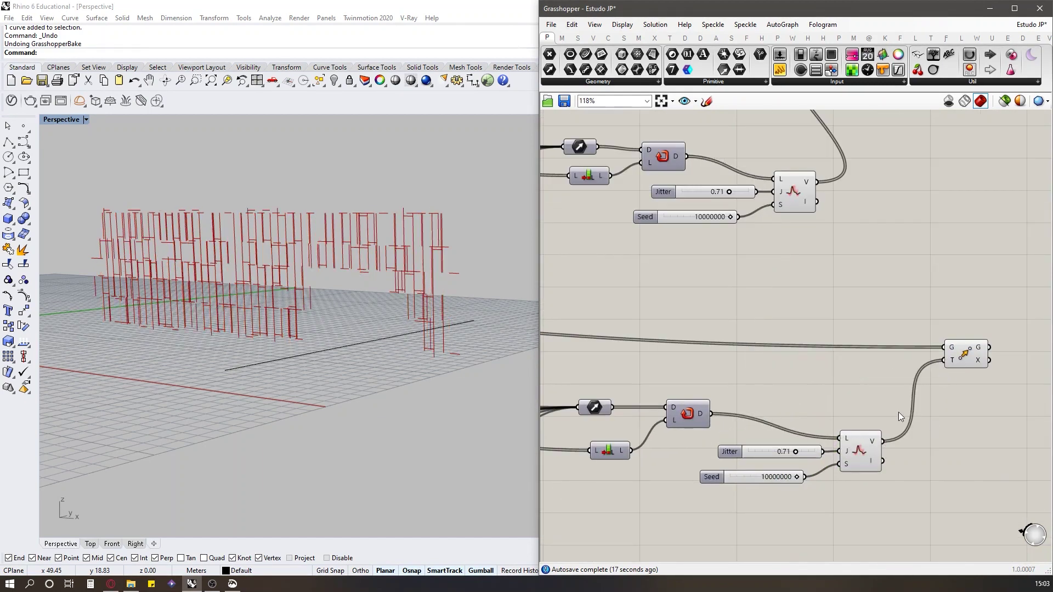
drag(796, 451, 782, 452)
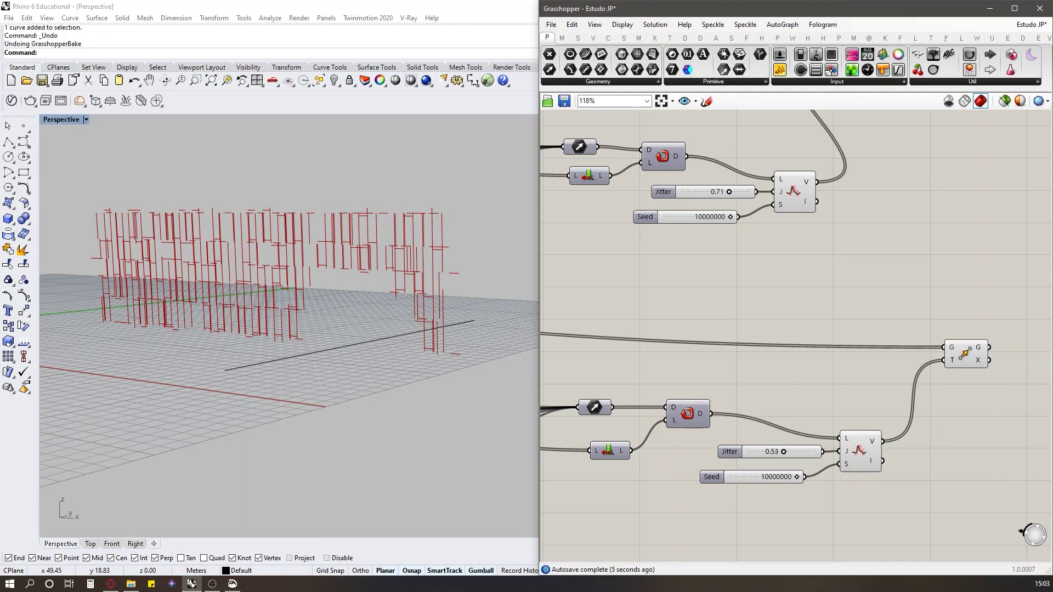
Step: Examine the displaced facade lines from several angles and compare them with the Japan House photo in the browser
key(alt+Tab)
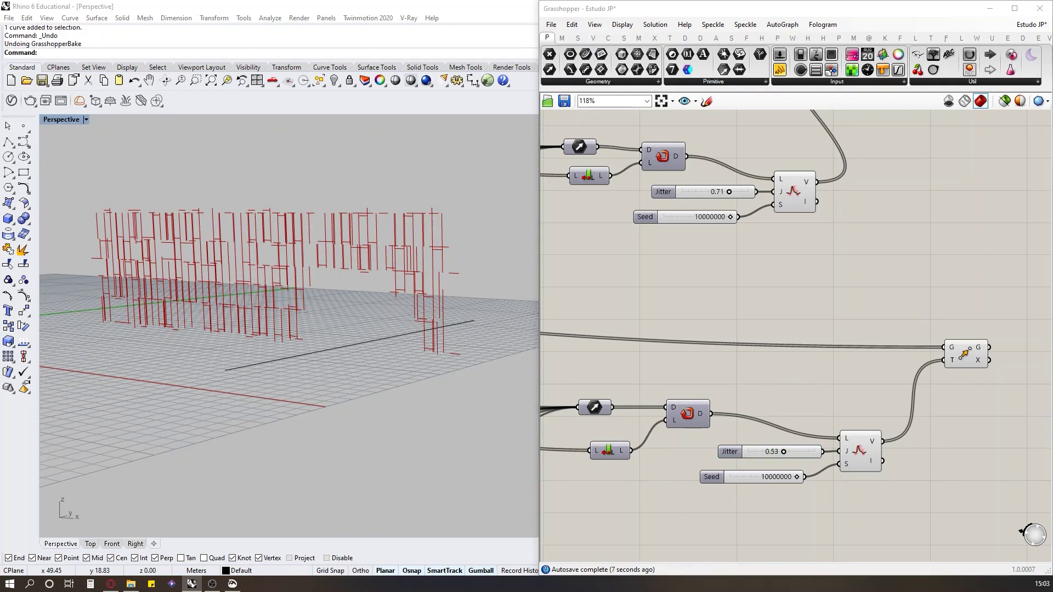
click(810, 295)
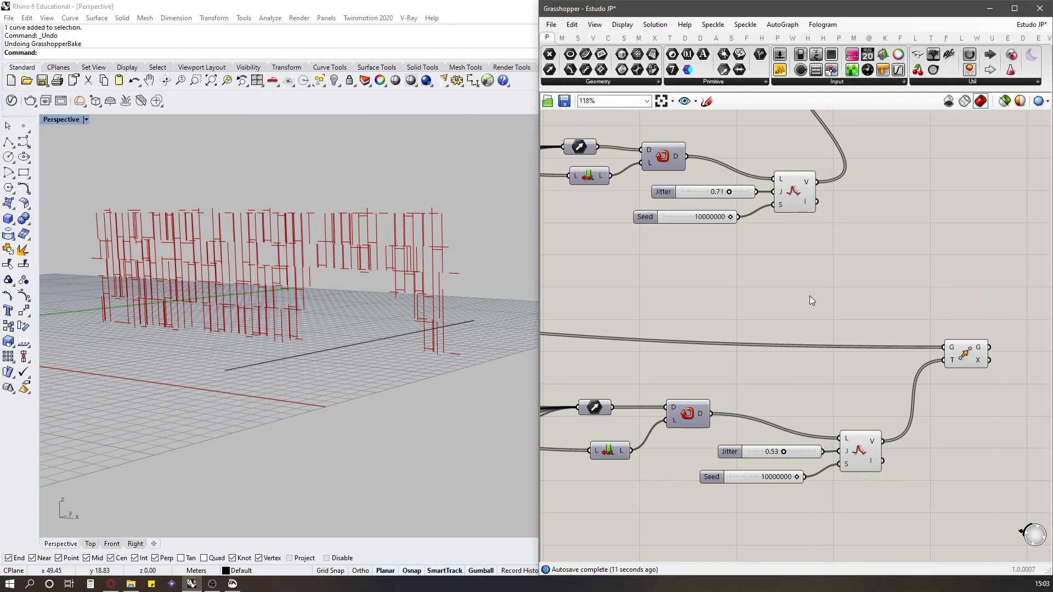
right_drag(312, 277, 367, 262)
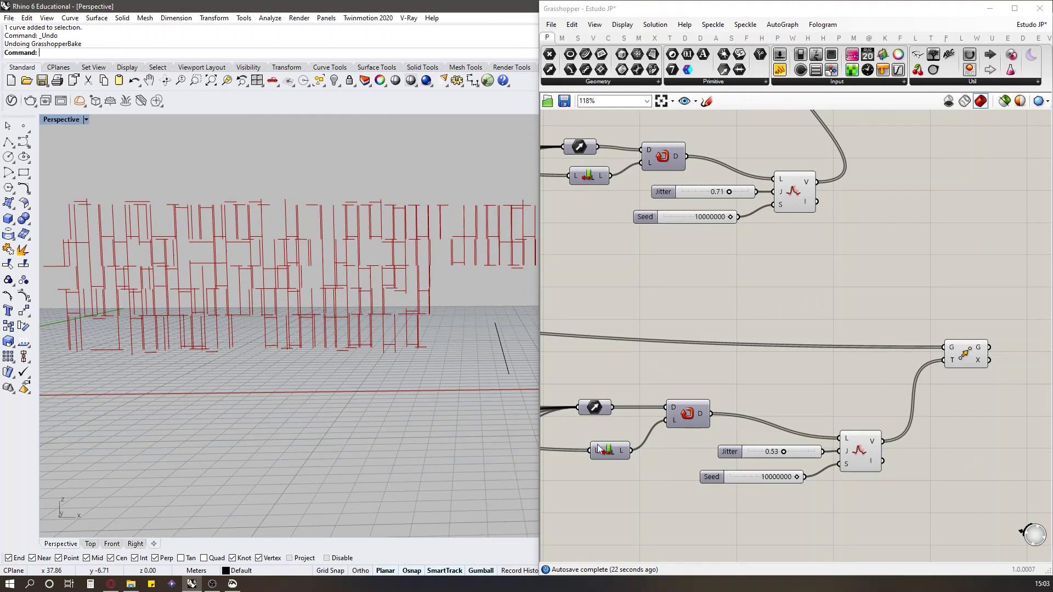
right_drag(471, 318, 443, 318)
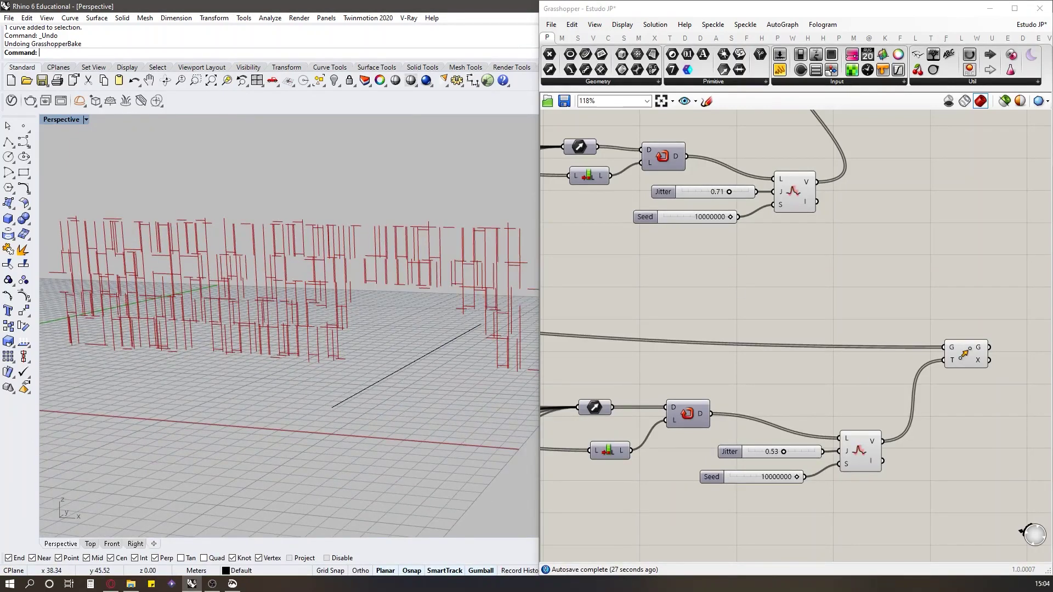
key(alt+Tab)
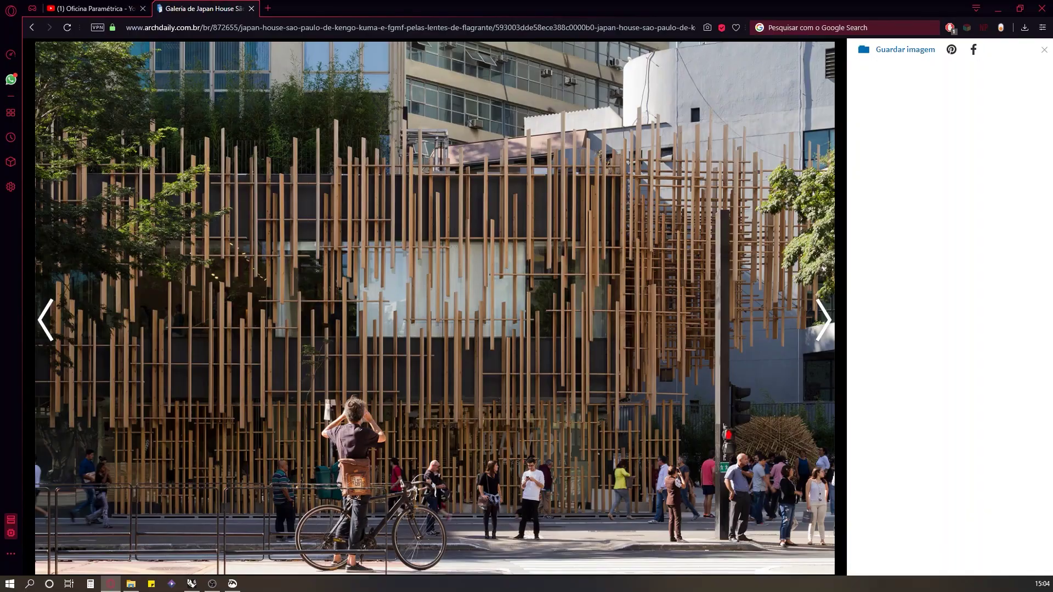
key(alt+Tab)
Step: Add an Extend Curve component to the canvas for lengthening the displaced lines
double_click(875, 266)
text(exx)
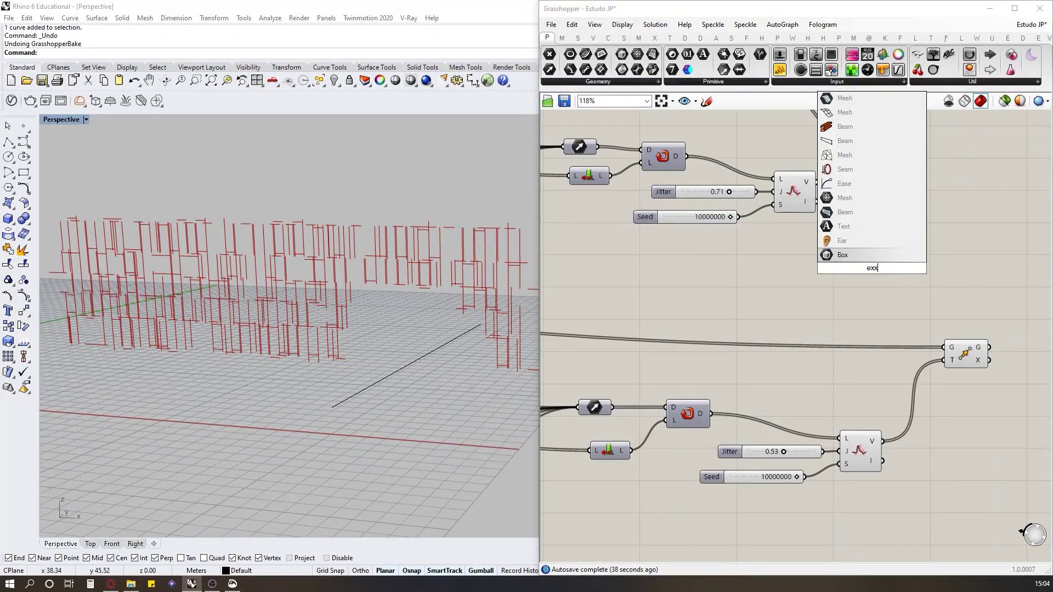
key(BackSpace)
text(tend cur)
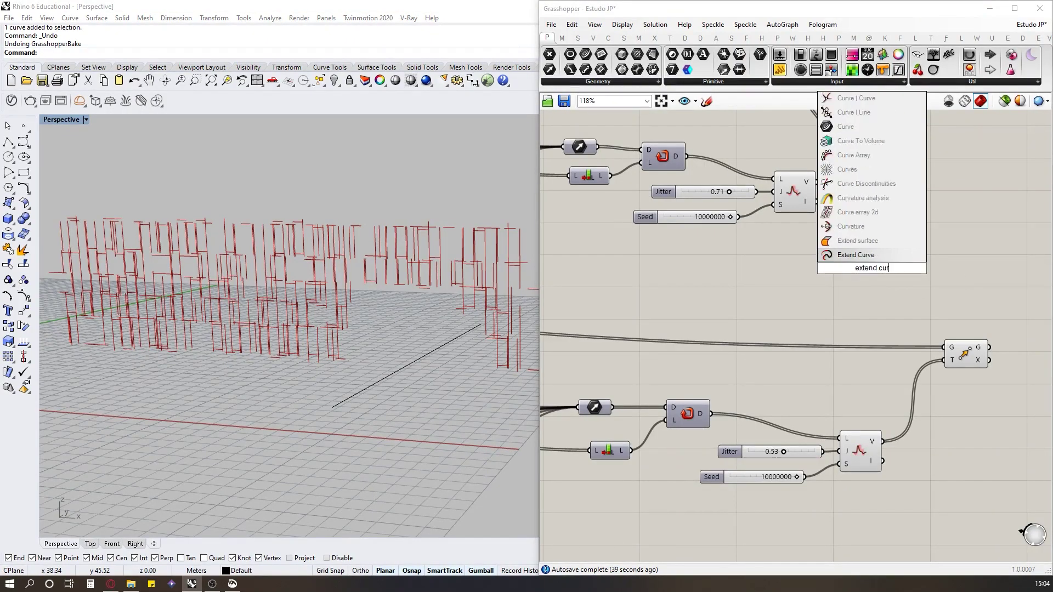
click(894, 255)
drag(865, 277, 830, 394)
Step: Connect the lower Move component's Geometry output to the Extend Curve component's Curve input
scroll(767, 318, down, 2)
scroll(919, 317, up, 1)
click(724, 328)
scroll(724, 328, up, 2)
scroll(889, 357, down, 1)
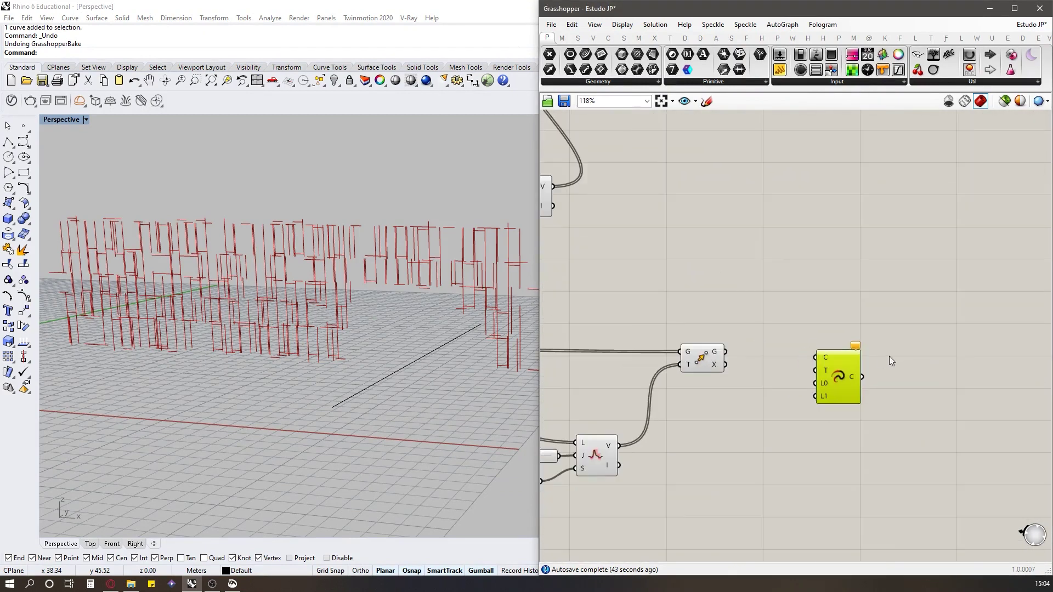
scroll(775, 343, up, 2)
drag(710, 337, 856, 346)
click(677, 360)
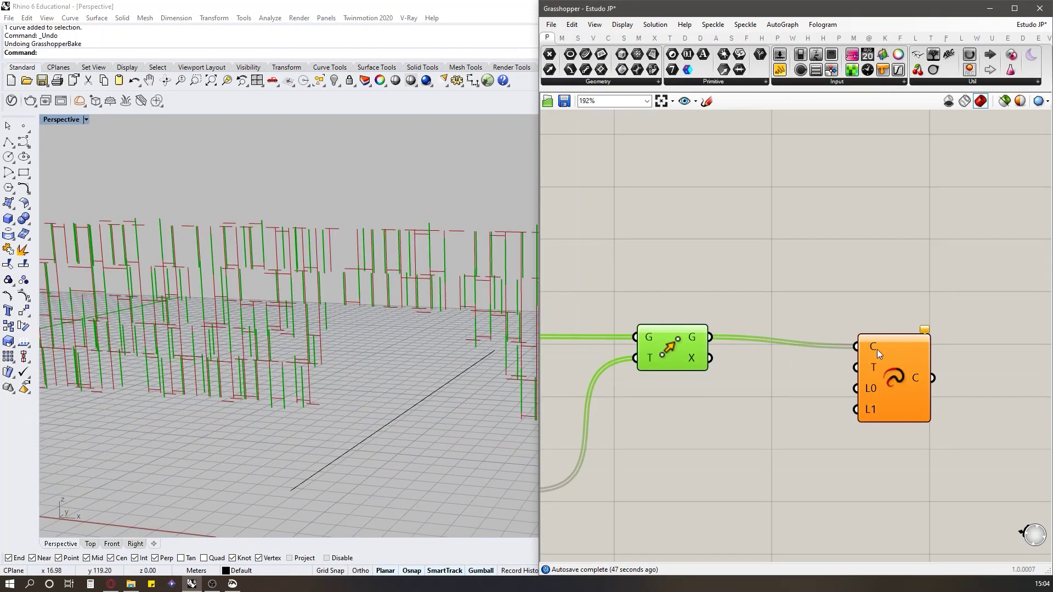
Step: Create a two-decimal number slider starting at 0, connect it to Extend Curve's L0 and L1 inputs, and set it to 0.14
double_click(785, 419)
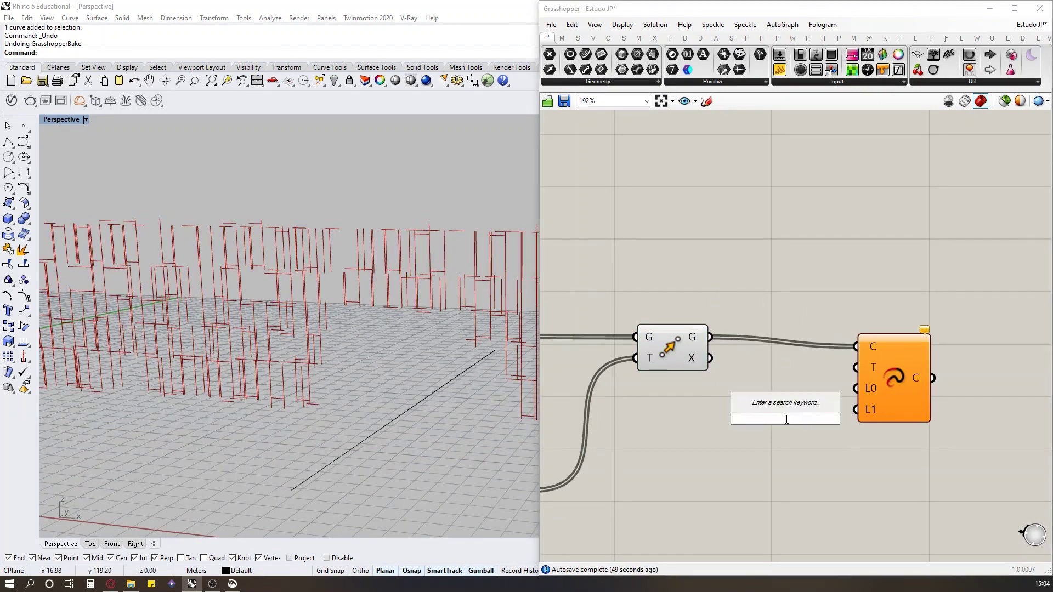
text(0<)
key(Return)
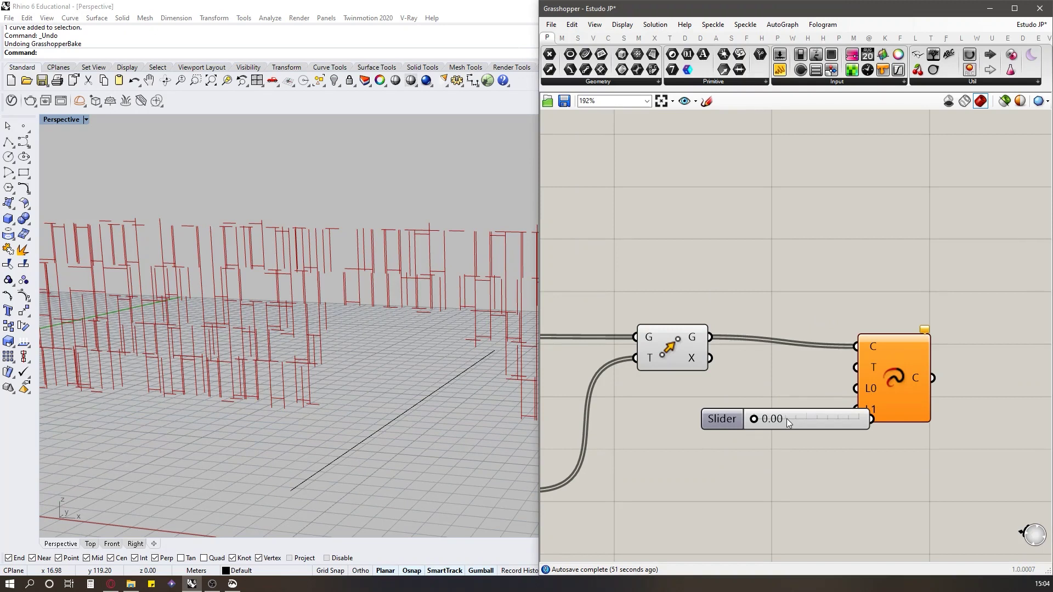
drag(787, 419, 766, 388)
drag(855, 409, 790, 397)
mouse_move(686, 394)
mouse_down()
mouse_move(798, 394)
mouse_move(689, 399)
mouse_up()
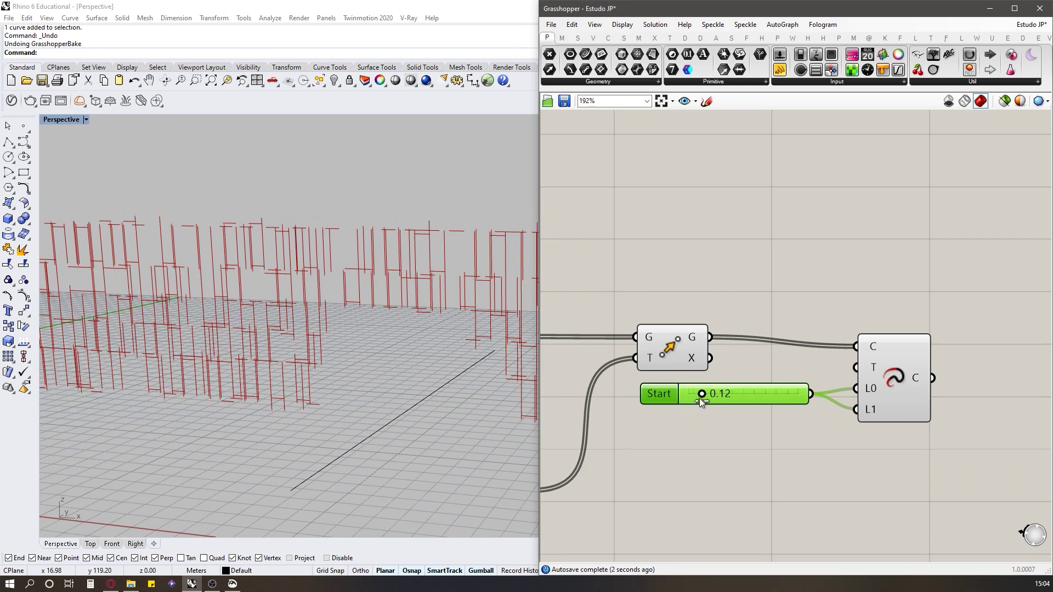
Step: Rearrange the upper Move, the extension slider and Extend Curve so that the slider sits between the two branches
scroll(748, 416, down, 4)
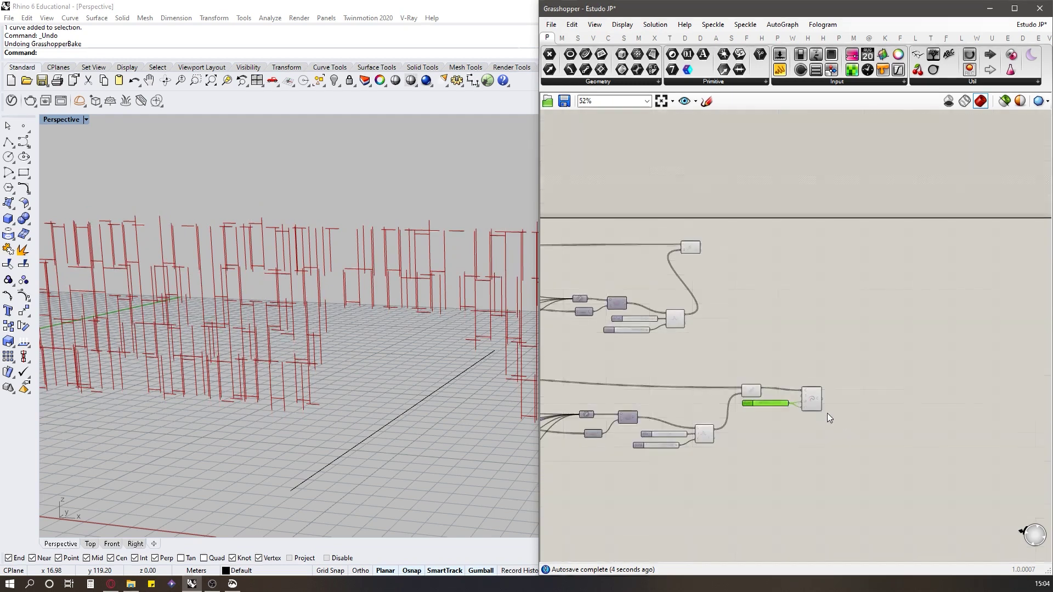
scroll(664, 252, up, 2)
drag(671, 229, 768, 227)
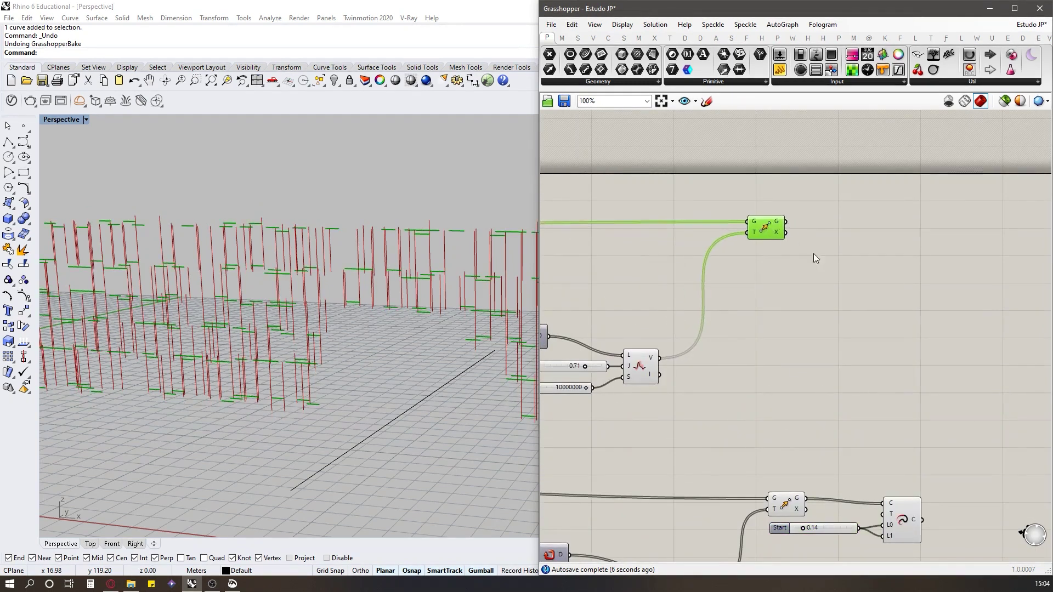
click(896, 505)
drag(940, 558, 829, 479)
drag(897, 503, 871, 479)
click(868, 339)
scroll(871, 479, down, 1)
scroll(799, 400, up, 1)
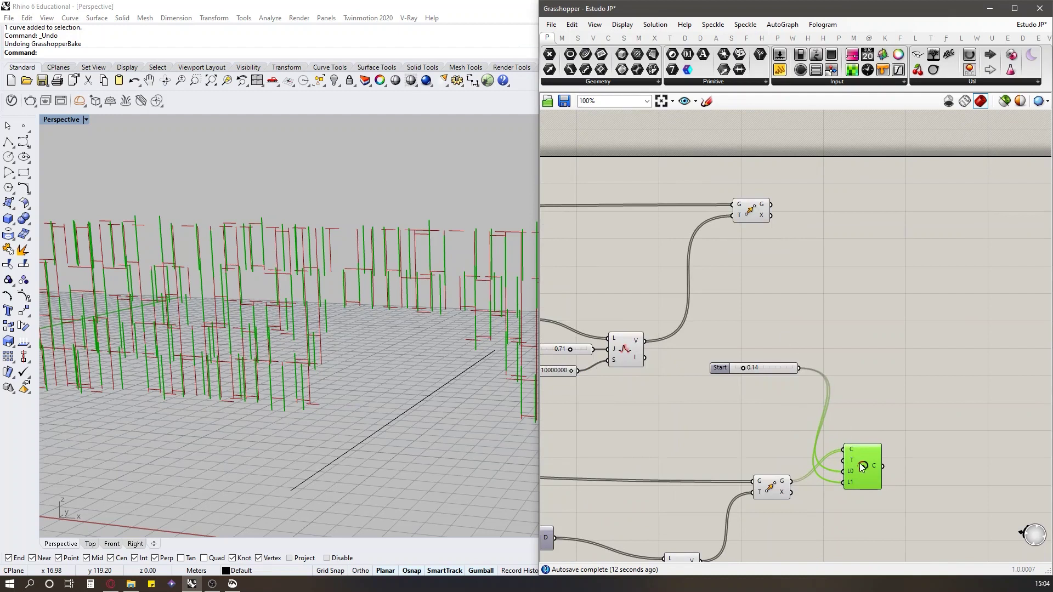
Step: Duplicate Extend Curve beside the upper Move and connect that Move's Geometry output to the copy's Curve input
alt+drag(869, 473, 869, 251)
click(866, 213)
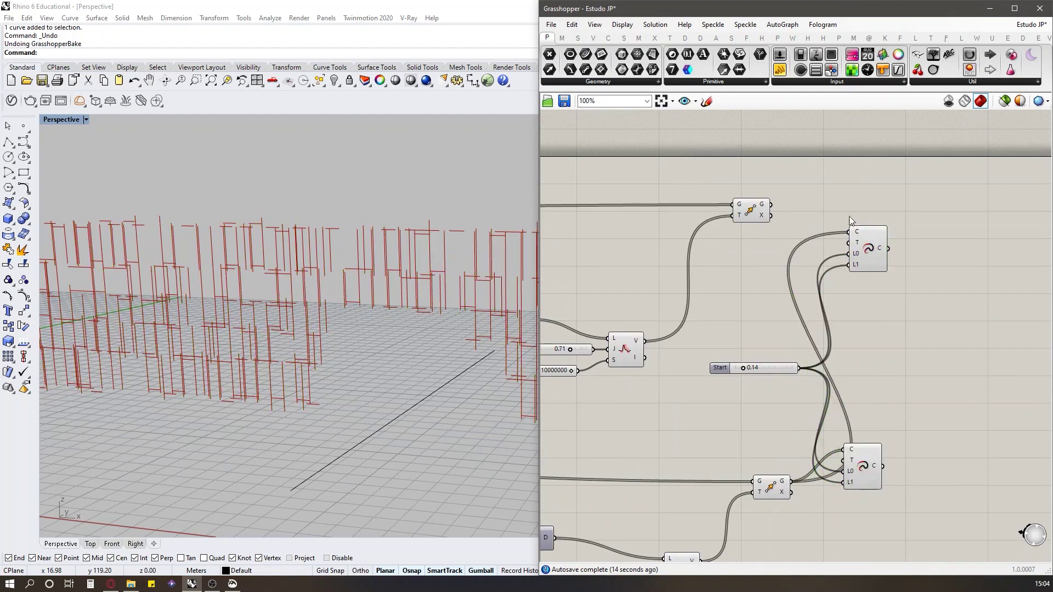
click(753, 211)
drag(773, 204, 850, 232)
mouse_move(442, 245)
right_down()
mouse_move(482, 236)
mouse_move(462, 248)
right_up()
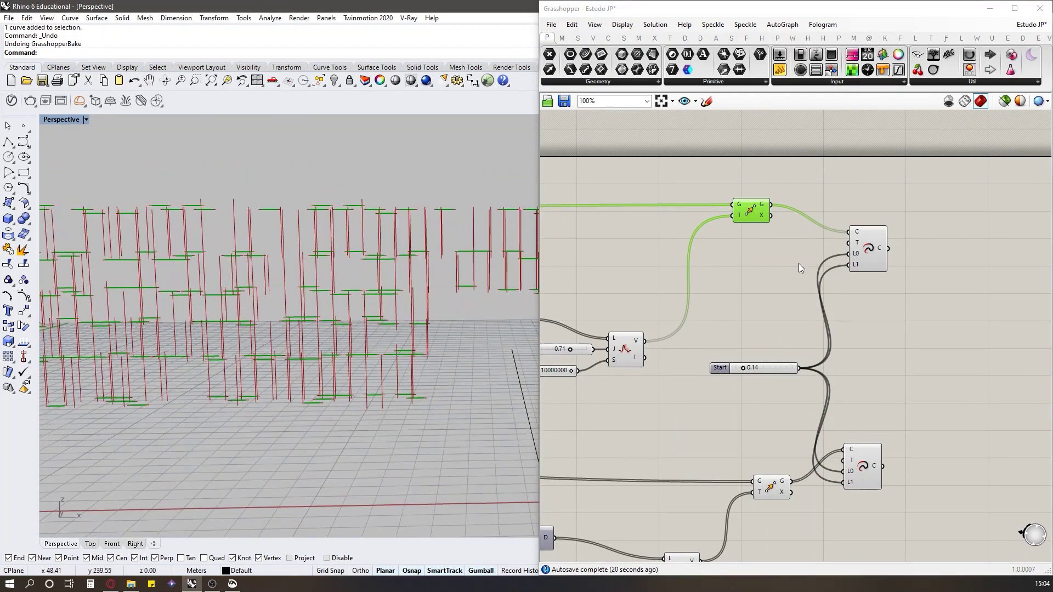
Step: Select all components of both branches before the two Extend Curve components and disable their preview
scroll(791, 275, down, 5)
scroll(607, 266, up, 2)
scroll(818, 316, down, 2)
drag(886, 409, 658, 219)
middle_click(670, 220)
click(705, 184)
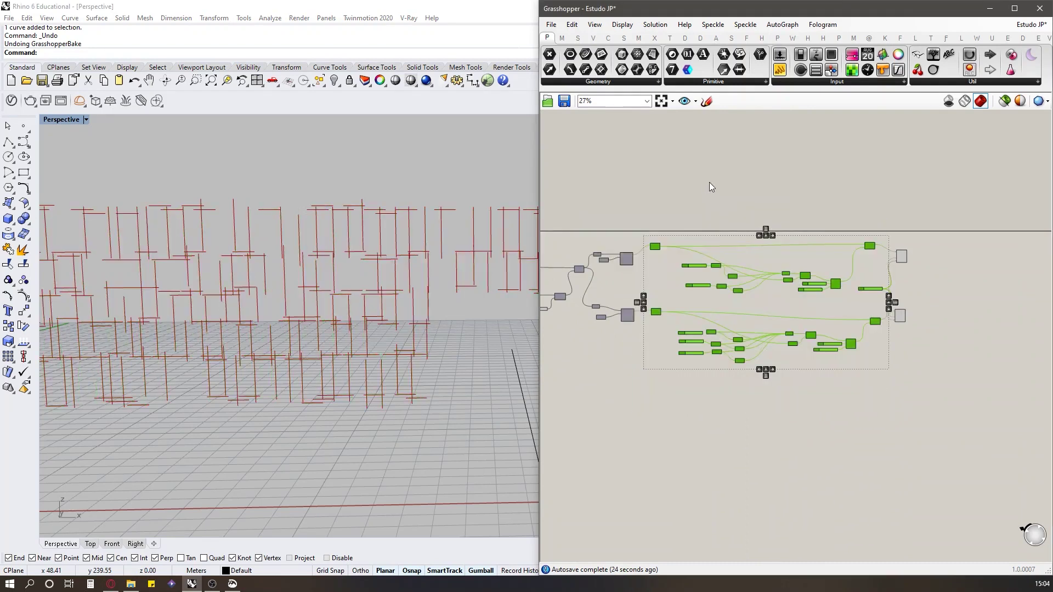
Step: Narrow the Grasshopper window so that the Rhino viewport beside it shows the whole line facade
click(705, 180)
drag(538, 206, 726, 224)
scroll(562, 222, down, 6)
right_drag(516, 231, 496, 260)
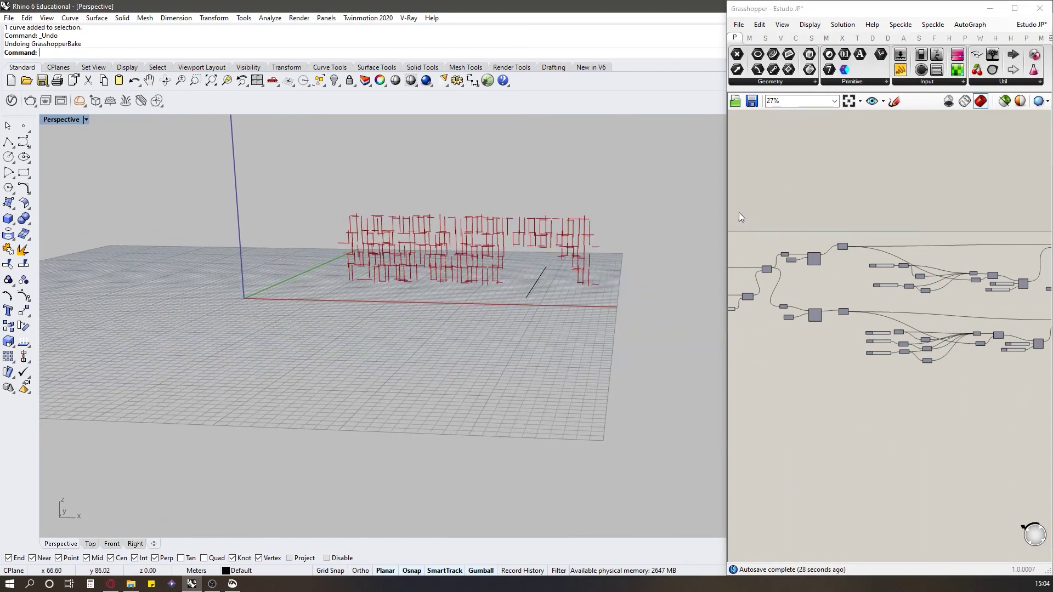
drag(729, 205, 622, 189)
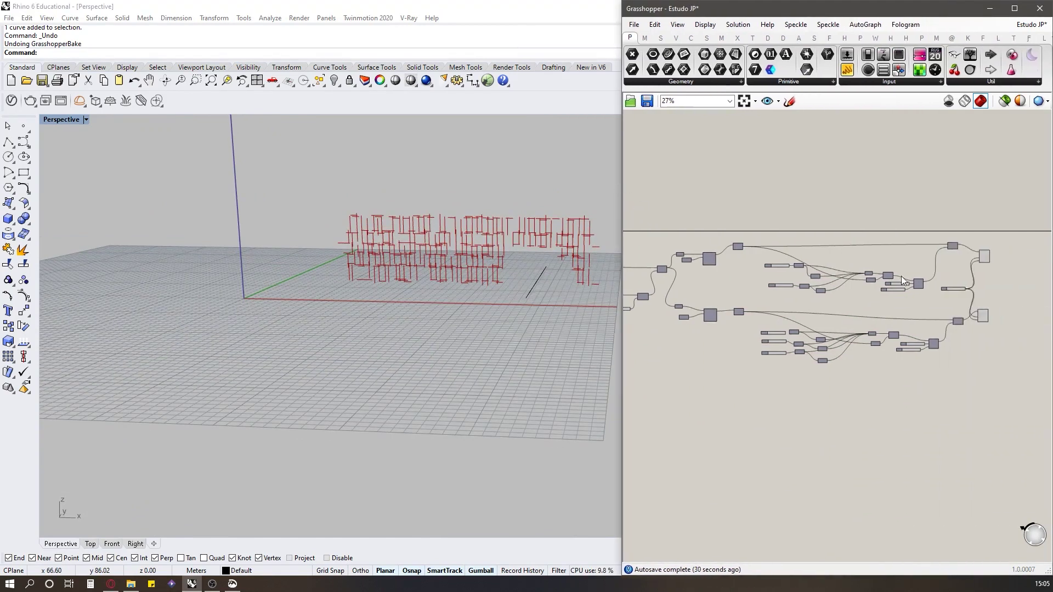
Step: Set the Factor slider feeding the lower branch's Unit Y to 0.18
scroll(933, 272, up, 6)
scroll(896, 271, down, 4)
right_drag(559, 247, 424, 230)
scroll(408, 238, up, 5)
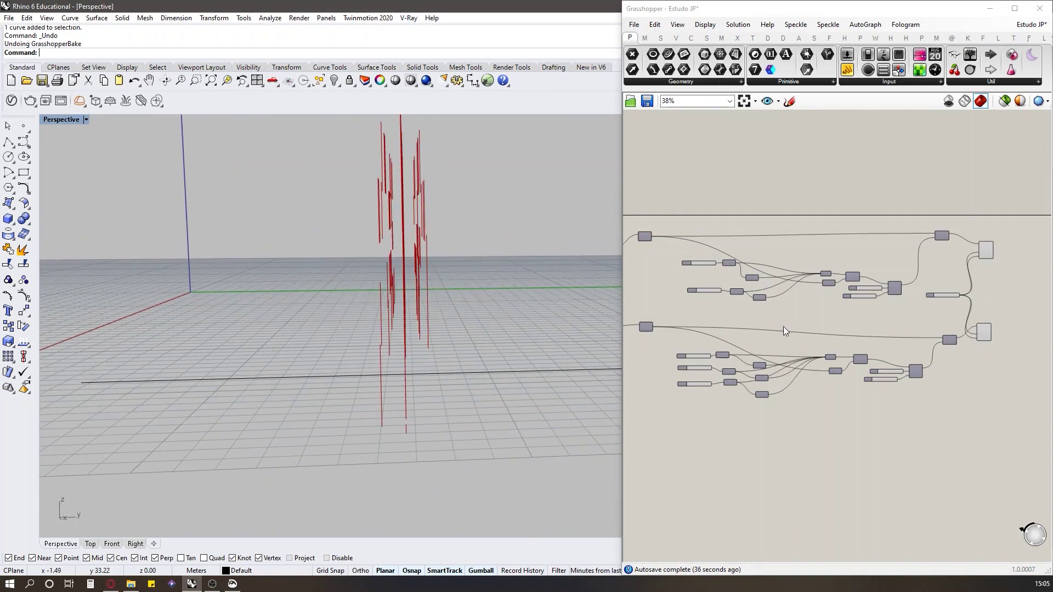
scroll(665, 386, up, 8)
drag(743, 353, 729, 354)
right_drag(386, 289, 469, 281)
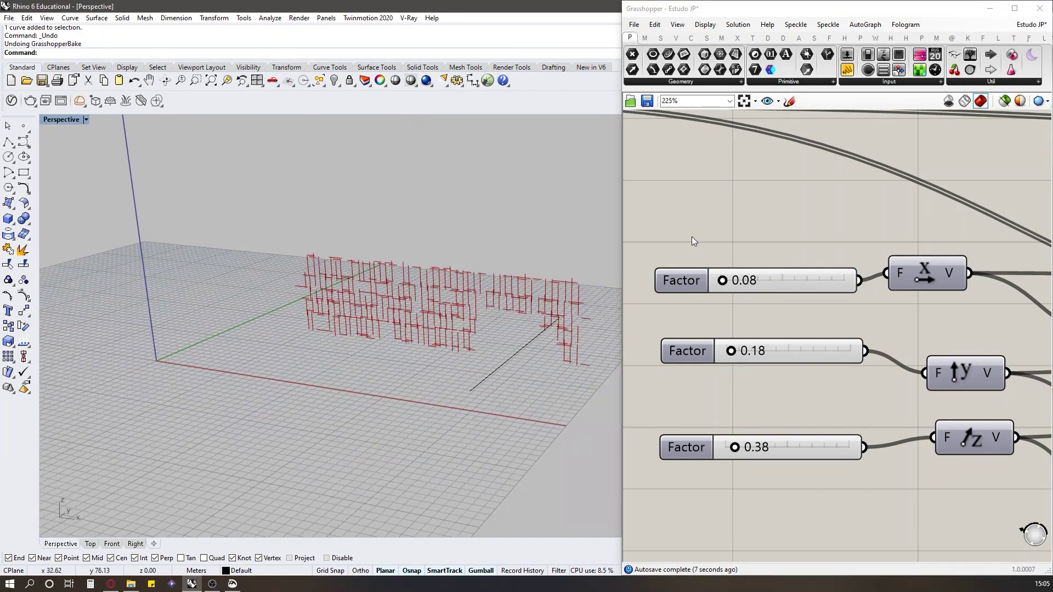
Step: Reduce the displacement sliders so that the horizontal facade lines shift less from their grid positions
scroll(697, 288, down, 10)
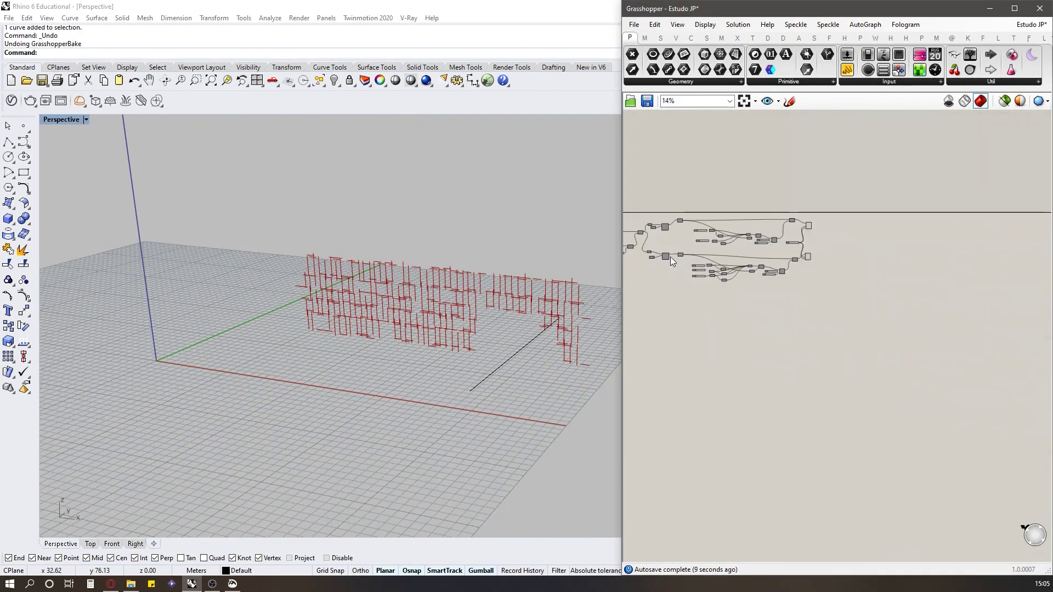
scroll(811, 242, up, 6)
scroll(874, 236, down, 5)
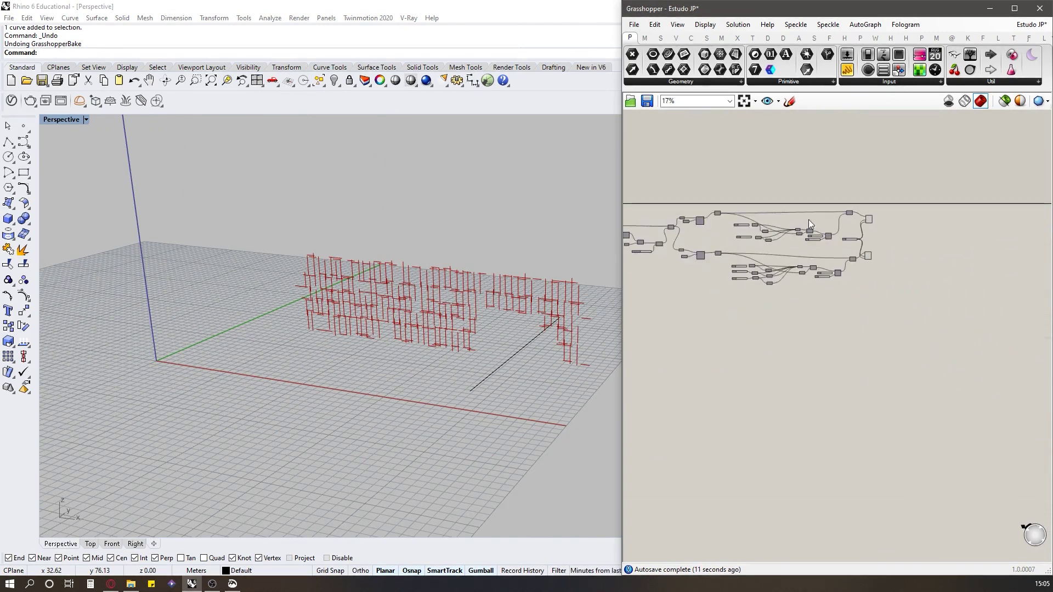
scroll(809, 222, up, 1)
scroll(819, 240, up, 5)
drag(814, 227, 781, 235)
scroll(737, 181, down, 4)
scroll(812, 378, up, 3)
mouse_move(799, 344)
mouse_down()
mouse_move(810, 346)
mouse_move(793, 345)
mouse_up()
scroll(708, 401, down, 2)
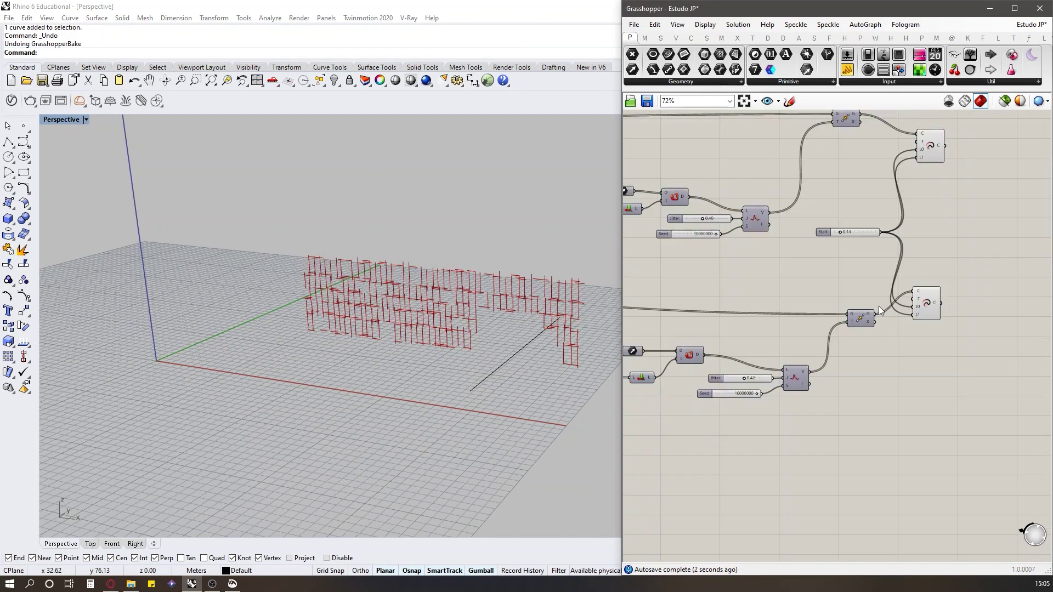
Step: Select the upper Extend Curve and examine which of the facade lines it produces
scroll(724, 315, down, 3)
right_drag(921, 266, 844, 291)
scroll(843, 290, up, 3)
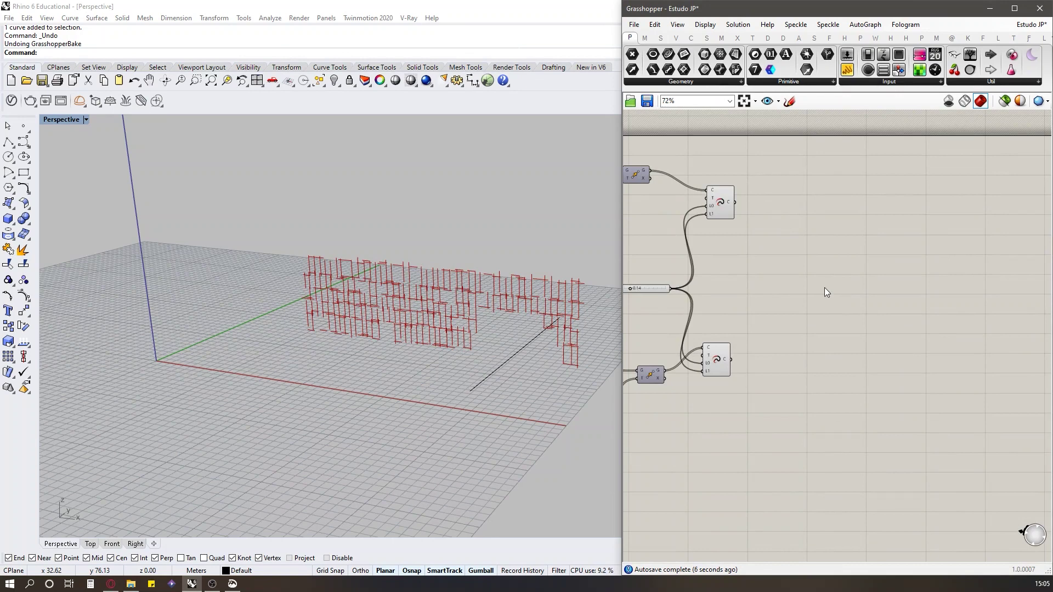
scroll(857, 260, down, 2)
click(786, 227)
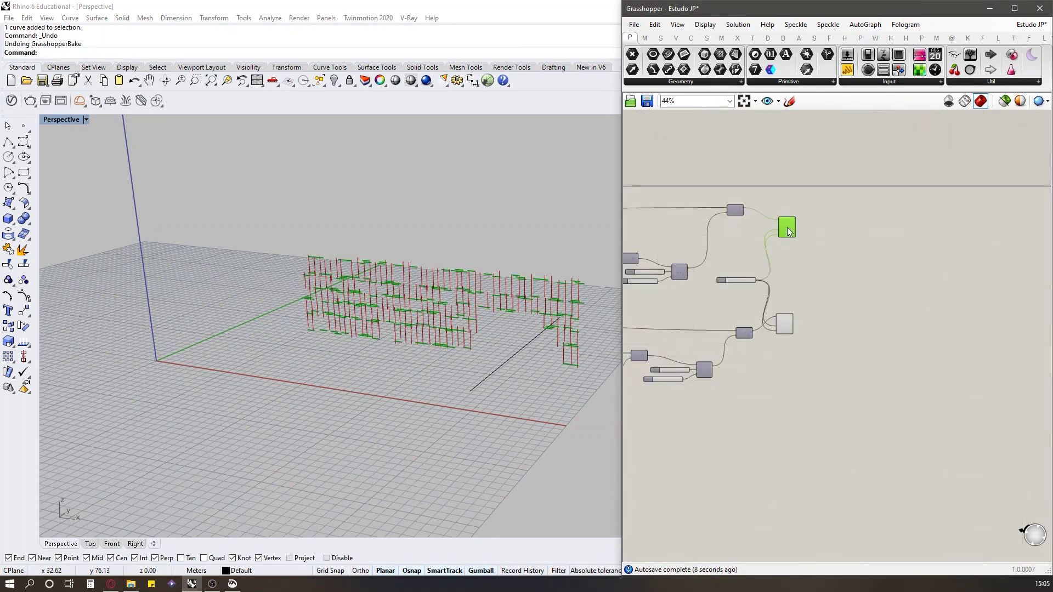
scroll(469, 284, up, 6)
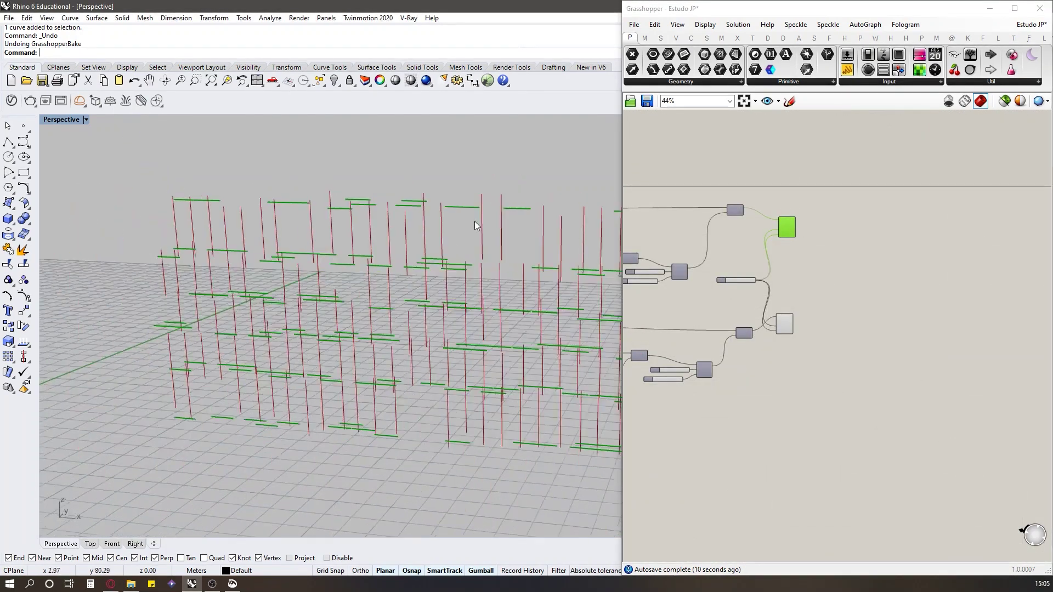
scroll(470, 233, down, 2)
right_drag(470, 233, 458, 242)
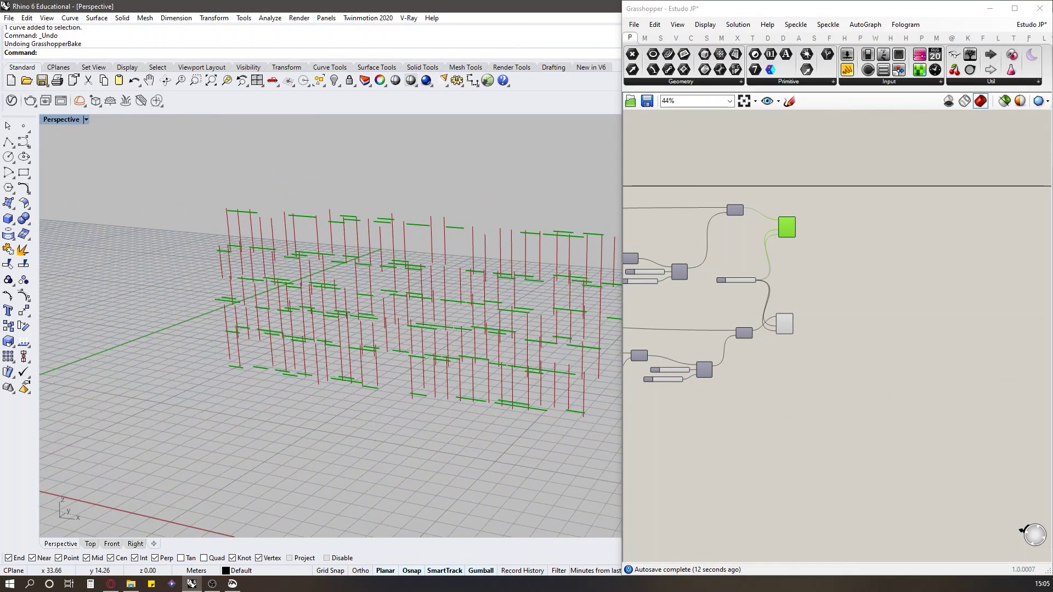
scroll(855, 225, up, 2)
Step: Add an Extrude component and connect the upper Extend Curve's Curve output to its Base input
double_click(855, 226)
text(extr)
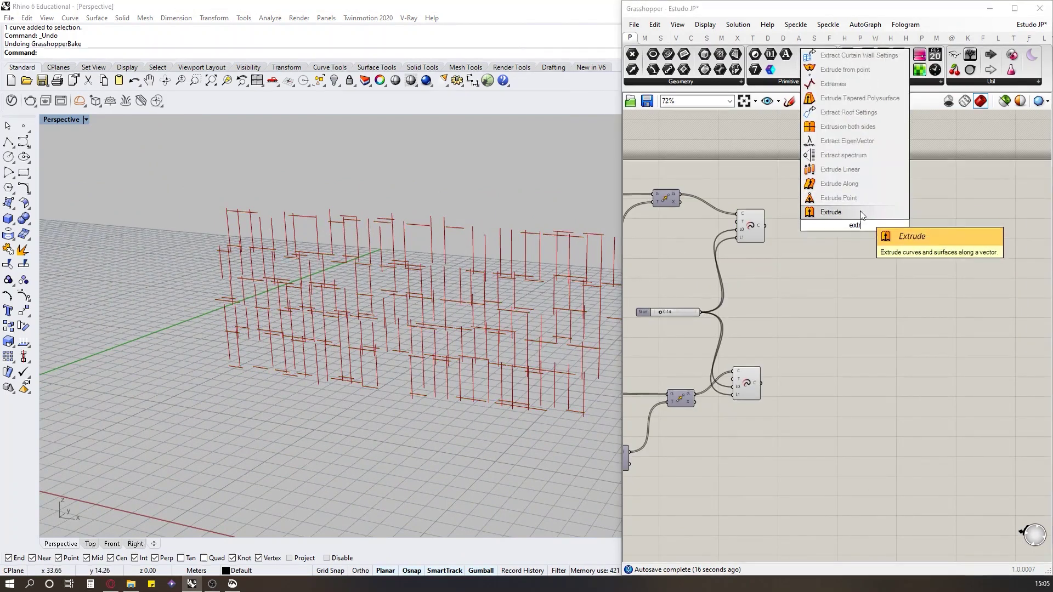
click(856, 213)
scroll(855, 215, up, 2)
drag(706, 232, 939, 260)
double_click(857, 293)
text(z)
click(846, 281)
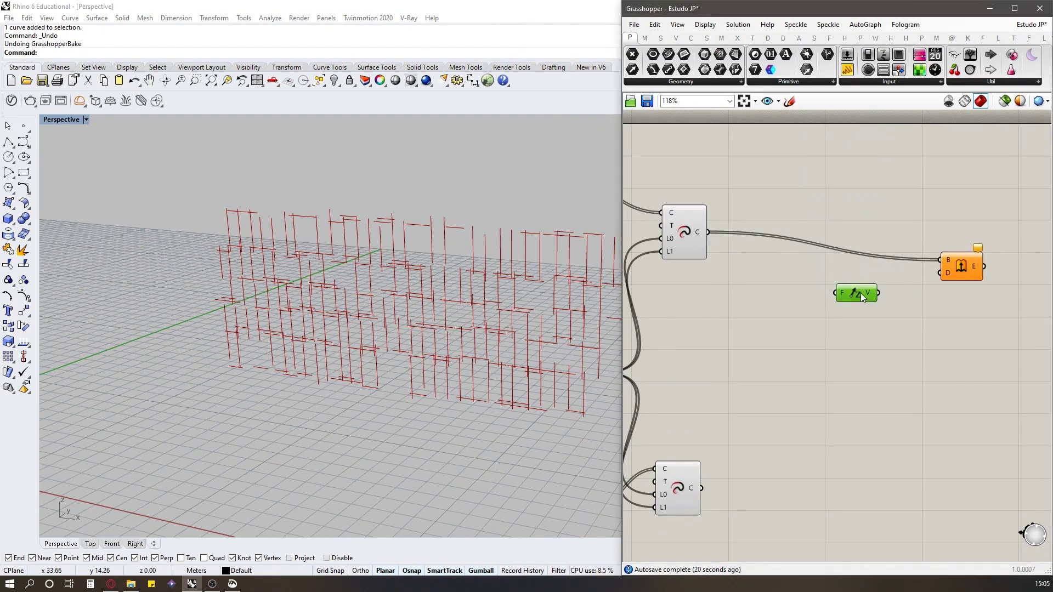
Step: Add a Unit Y vector below the wire and connect it to the Extrude's Direction input
double_click(852, 298)
text(z)
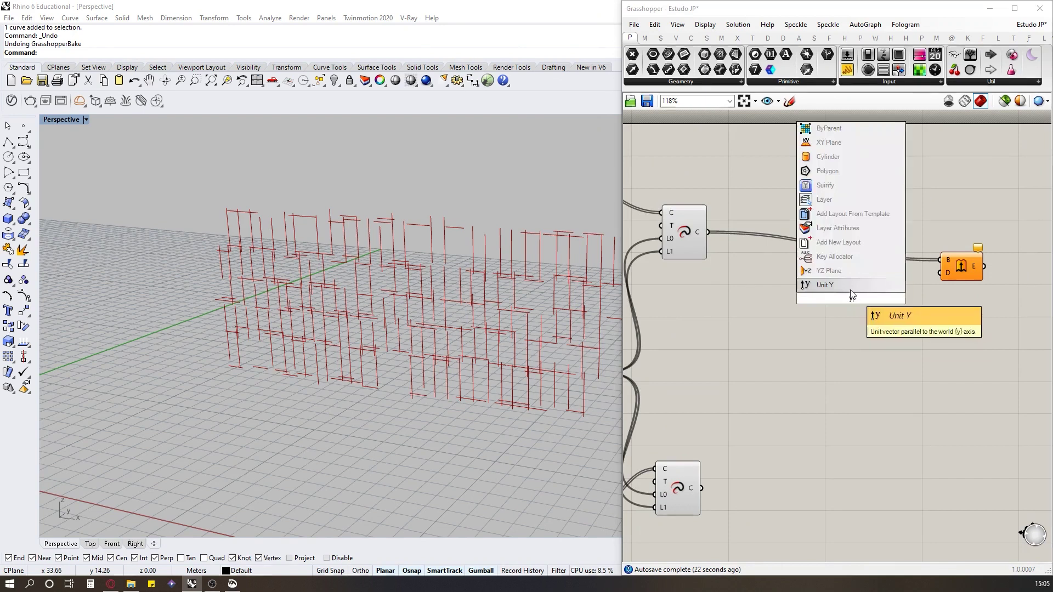
click(849, 286)
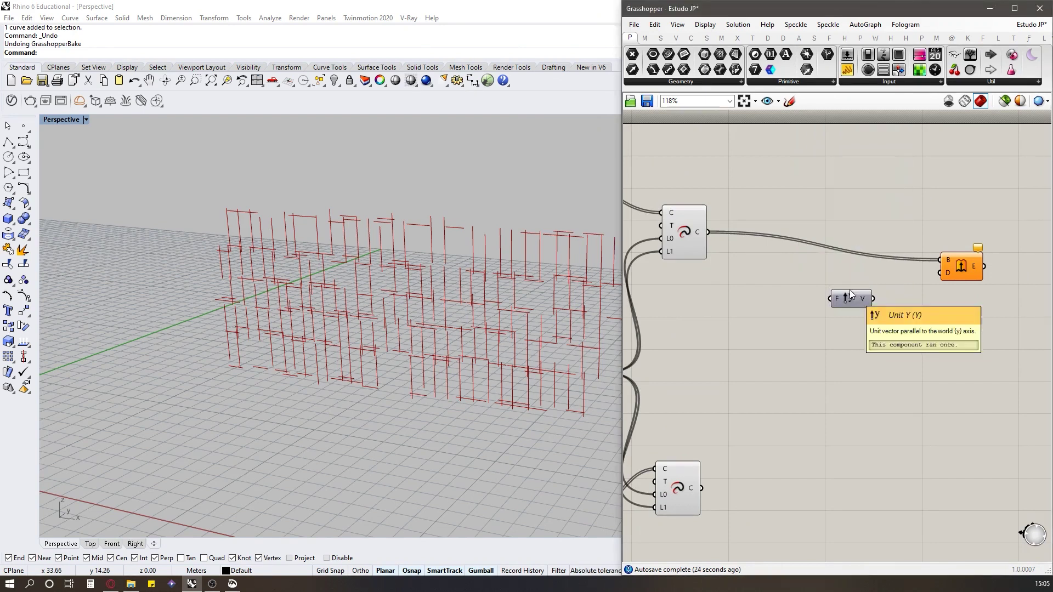
scroll(269, 321, down, 4)
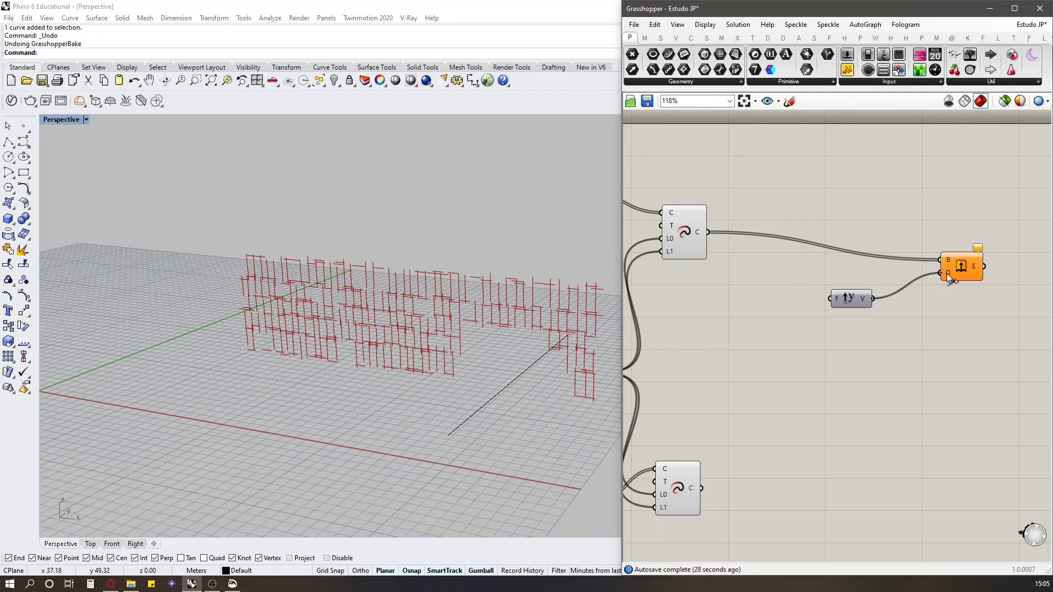
drag(947, 273, 947, 274)
right_drag(423, 302, 403, 329)
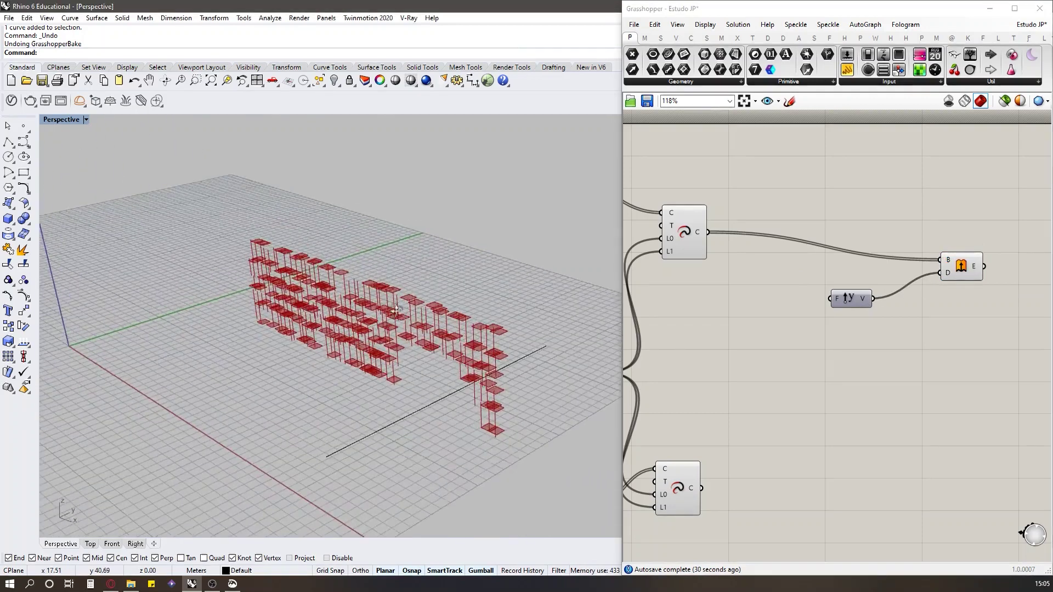
scroll(321, 255, up, 7)
scroll(329, 258, down, 2)
mouse_move(364, 255)
right_down()
mouse_move(370, 247)
mouse_move(367, 261)
right_up()
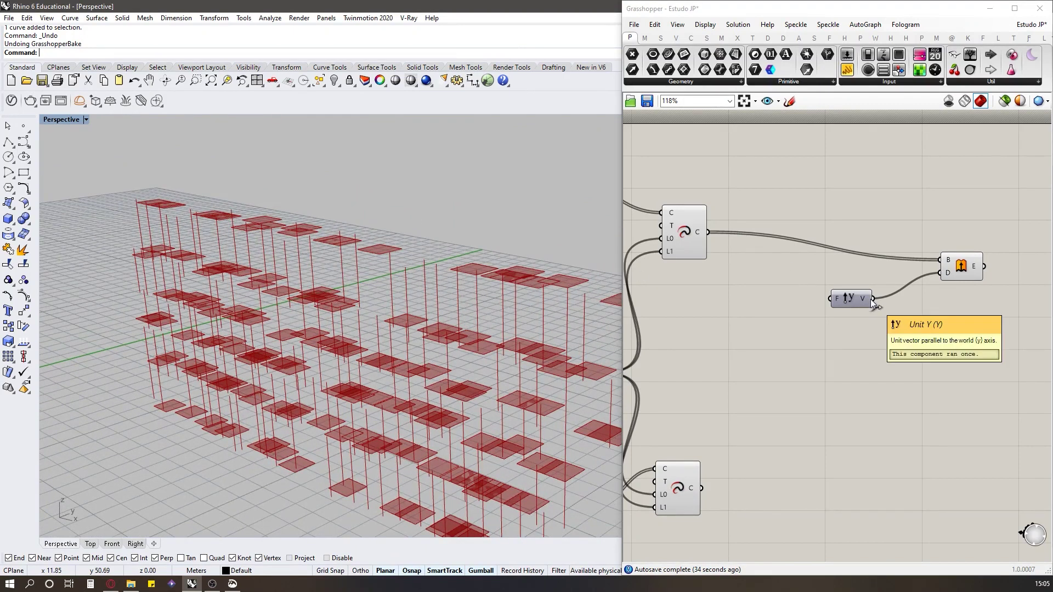
Step: Create a two-decimal number slider from 0 to 1, connect it to Unit Y's Factor input, and set it to 0.29
double_click(751, 326)
text(0)
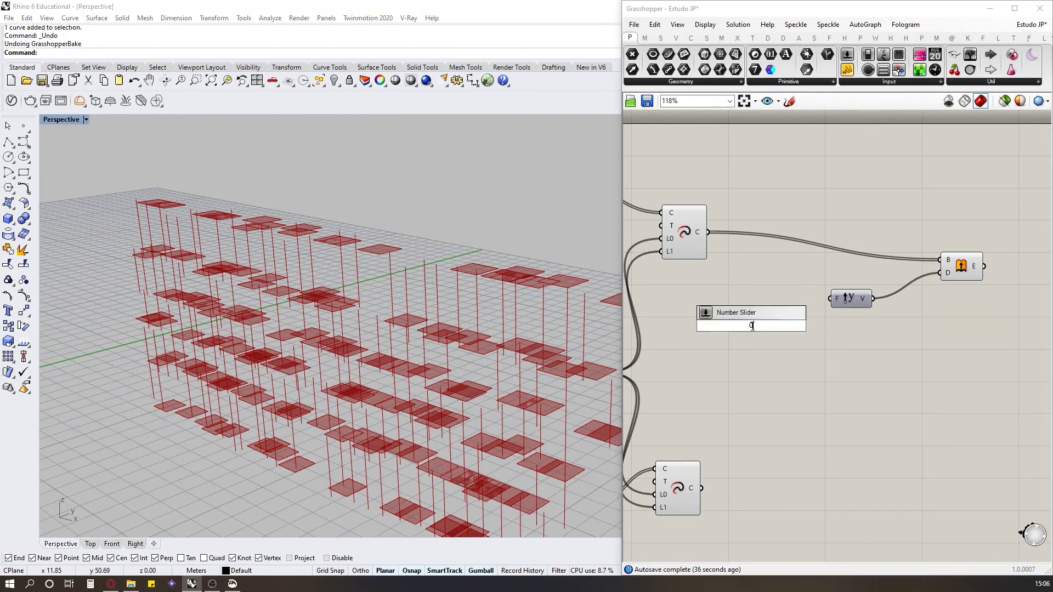
text(<1)
key(Return)
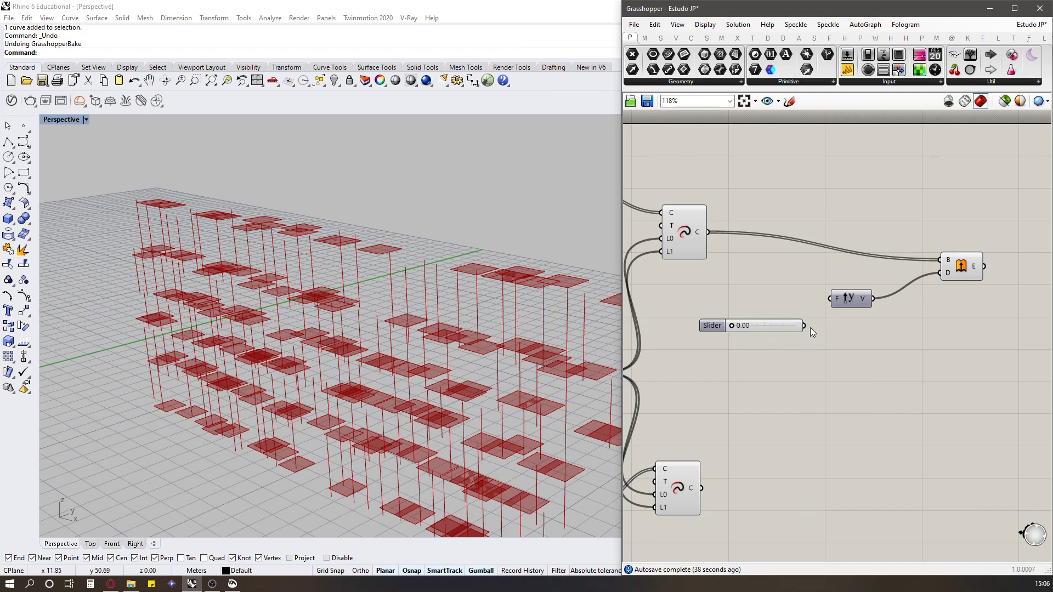
drag(804, 326, 829, 298)
mouse_move(733, 326)
mouse_down()
mouse_move(766, 323)
mouse_move(751, 330)
mouse_up()
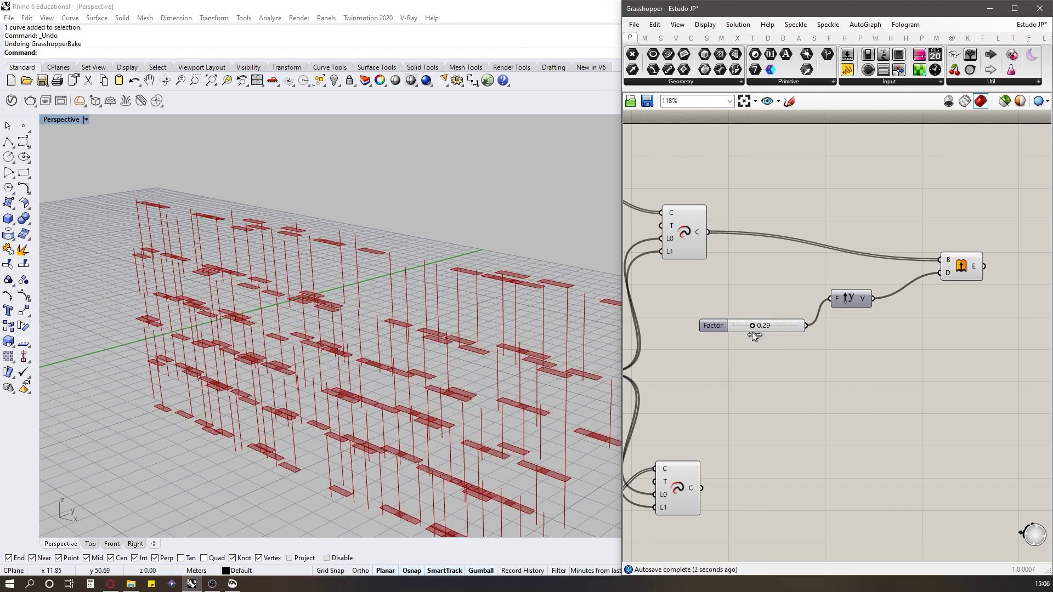
Step: Duplicate the slider, Unit Y and Extrude for the lower branch, and connect the lower Extend Curve's output to the copied Extrude's Base
right_drag(520, 285, 489, 253)
scroll(778, 236, down, 3)
drag(954, 342, 773, 215)
alt+drag(889, 255, 892, 427)
click(771, 393)
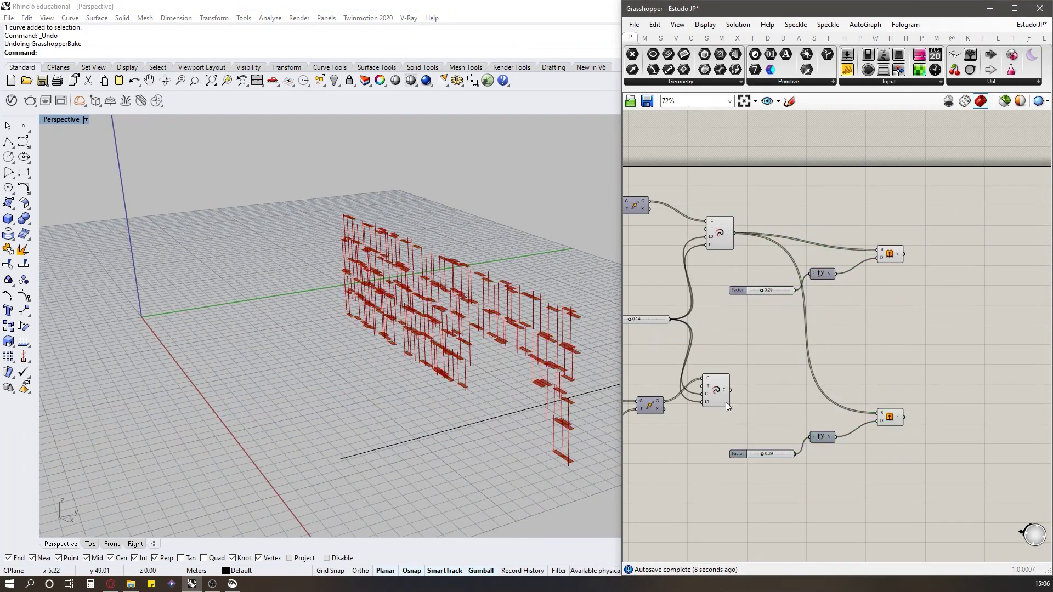
click(717, 399)
drag(731, 390, 877, 414)
right_drag(443, 346, 417, 351)
scroll(324, 232, up, 8)
right_drag(363, 209, 378, 236)
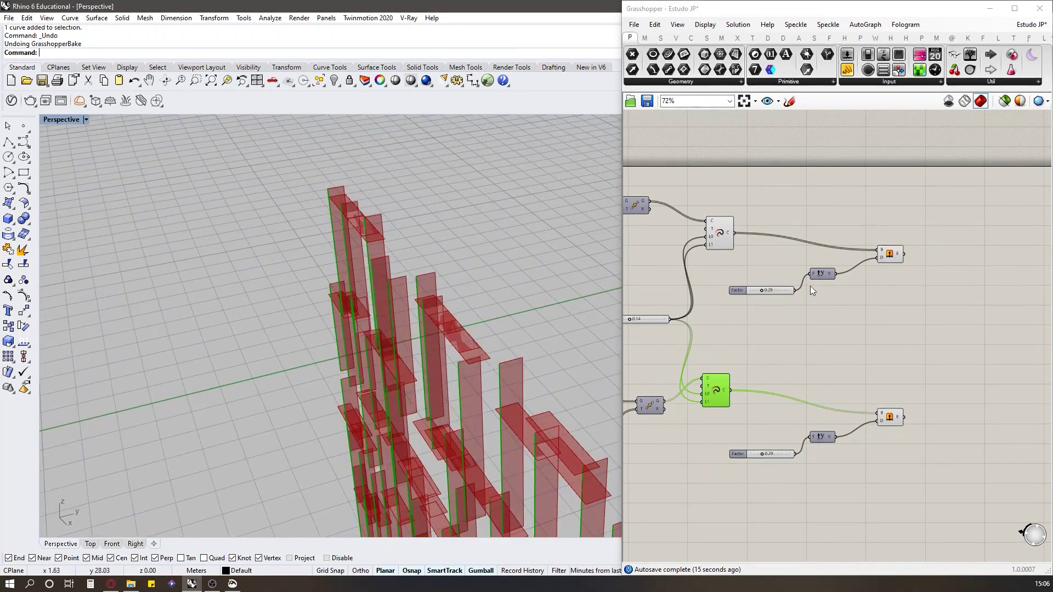
Step: Set the extrusion's Unit Y factor to 0.30 in the lower branch and 0.35 in the upper branch
scroll(758, 299, up, 4)
drag(754, 291, 759, 290)
scroll(759, 290, down, 3)
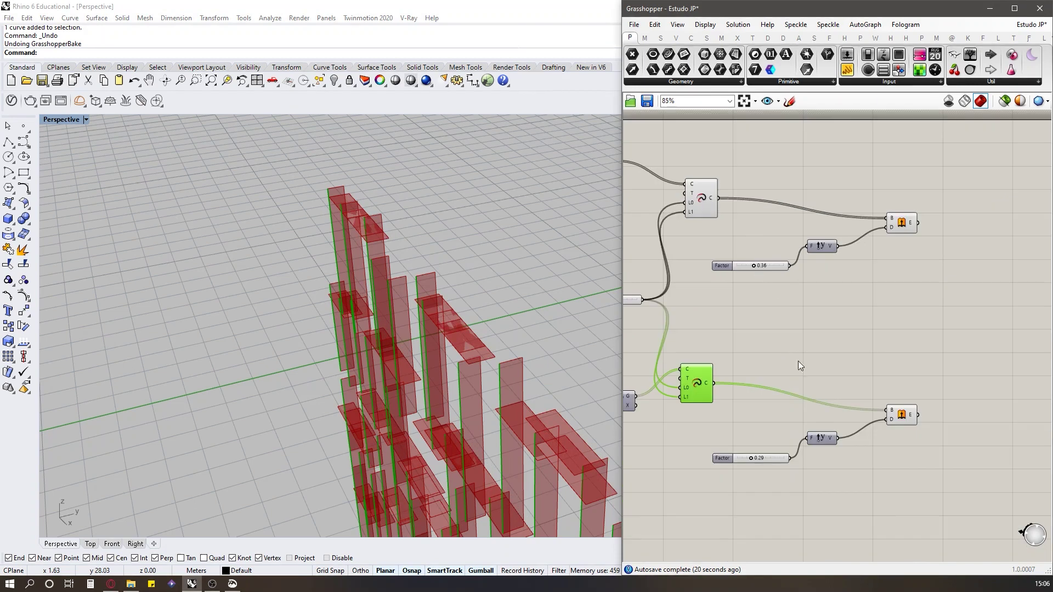
double_click(763, 458)
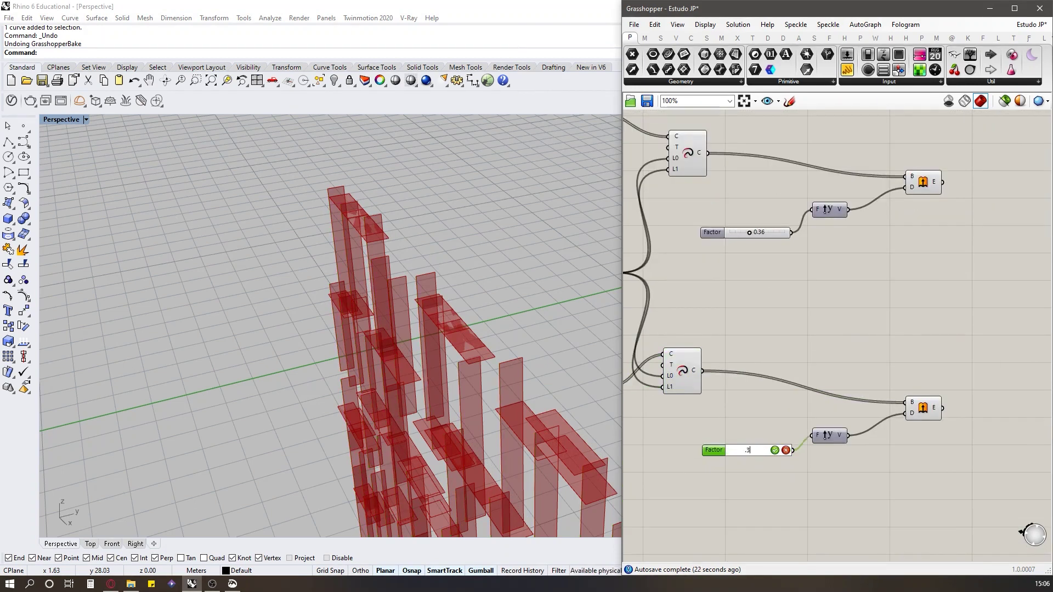
key(Return)
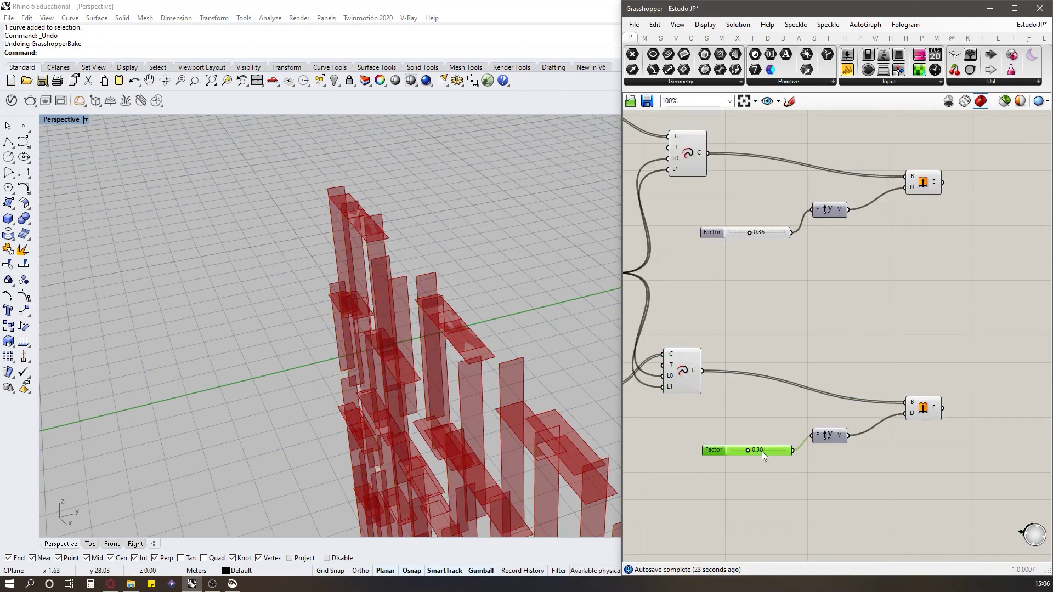
double_click(769, 232)
text(.3)
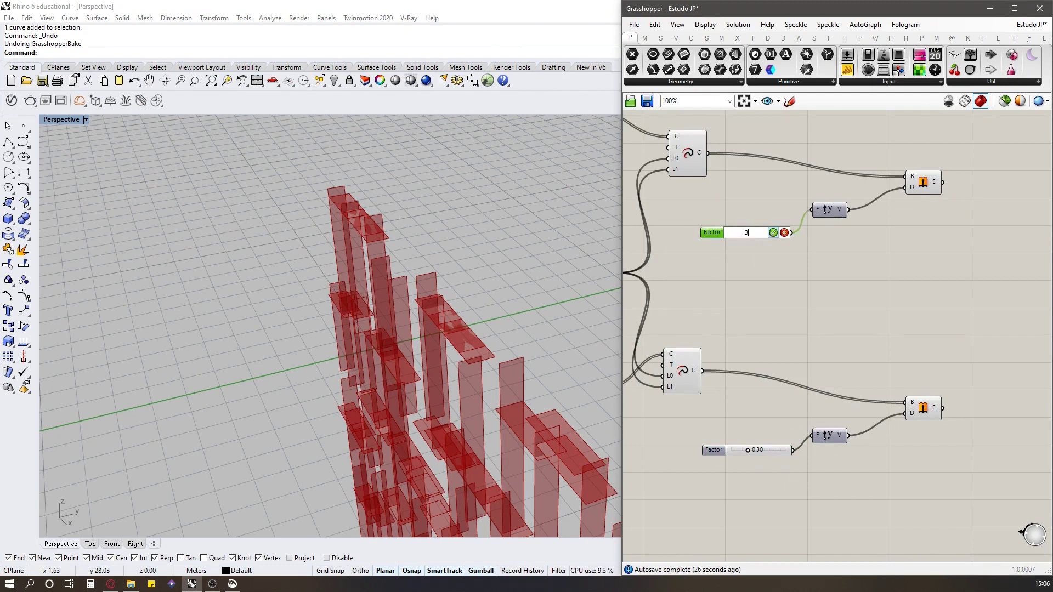
text(5)
key(Return)
click(789, 288)
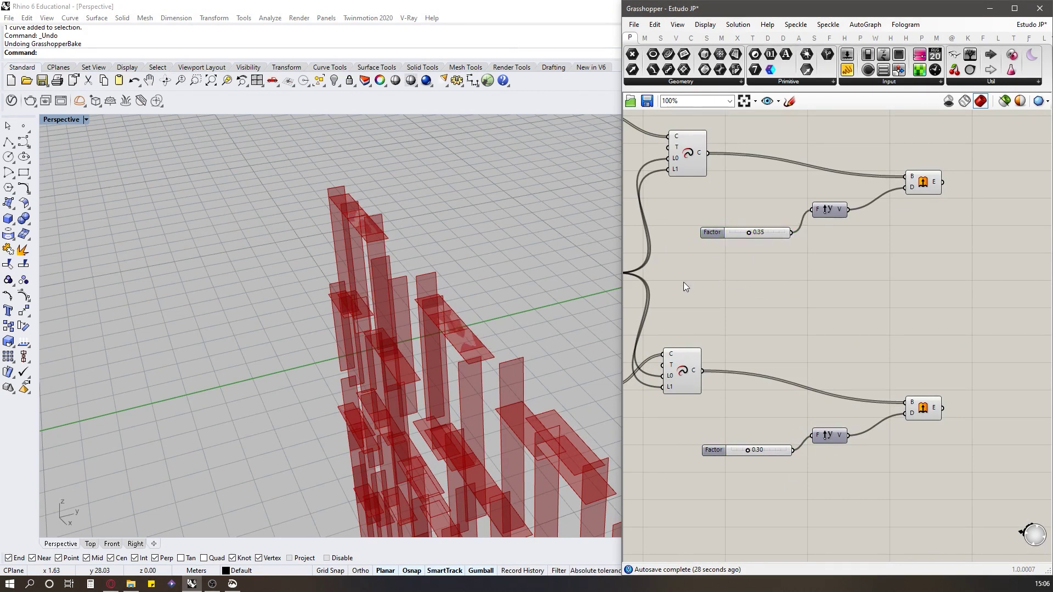
Step: Move both Extrude components farther away from their Unit Y components to space out the two branches
scroll(684, 282, down, 2)
right_drag(880, 317, 795, 318)
drag(775, 372, 821, 361)
click(774, 229)
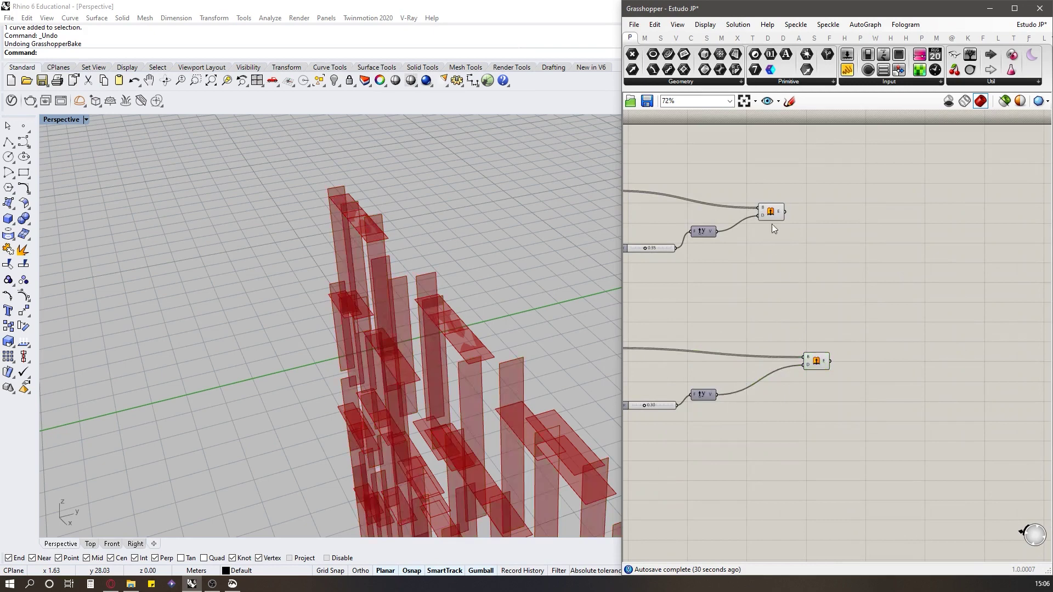
drag(778, 212, 796, 219)
click(814, 284)
scroll(749, 288, down, 5)
scroll(753, 281, up, 4)
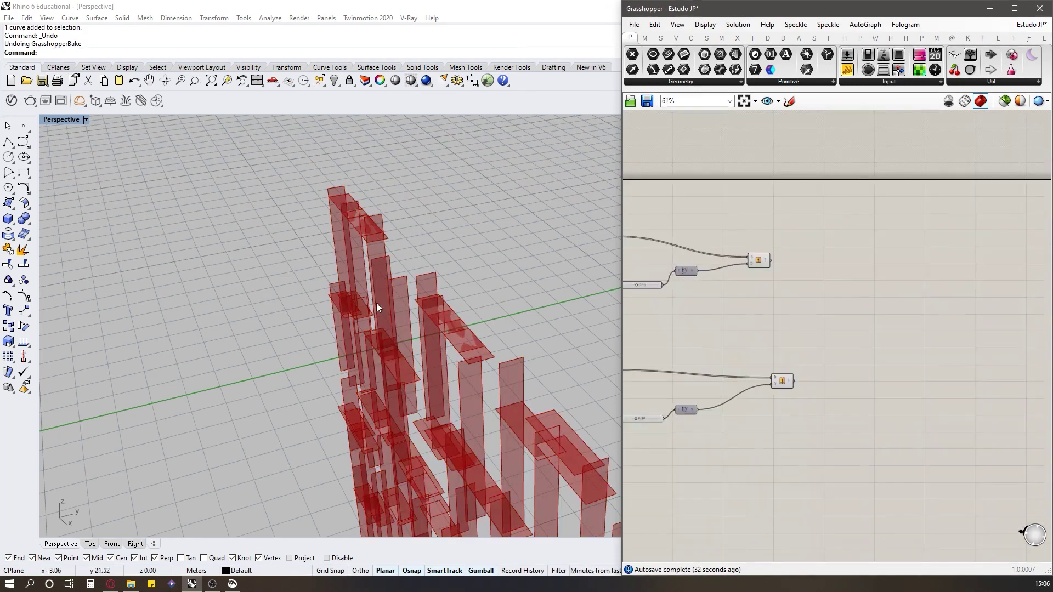
Step: Add a second Extrude to the upper branch and connect the first Extrude's output to its Base input
scroll(333, 274, down, 6)
right_drag(332, 279, 367, 247)
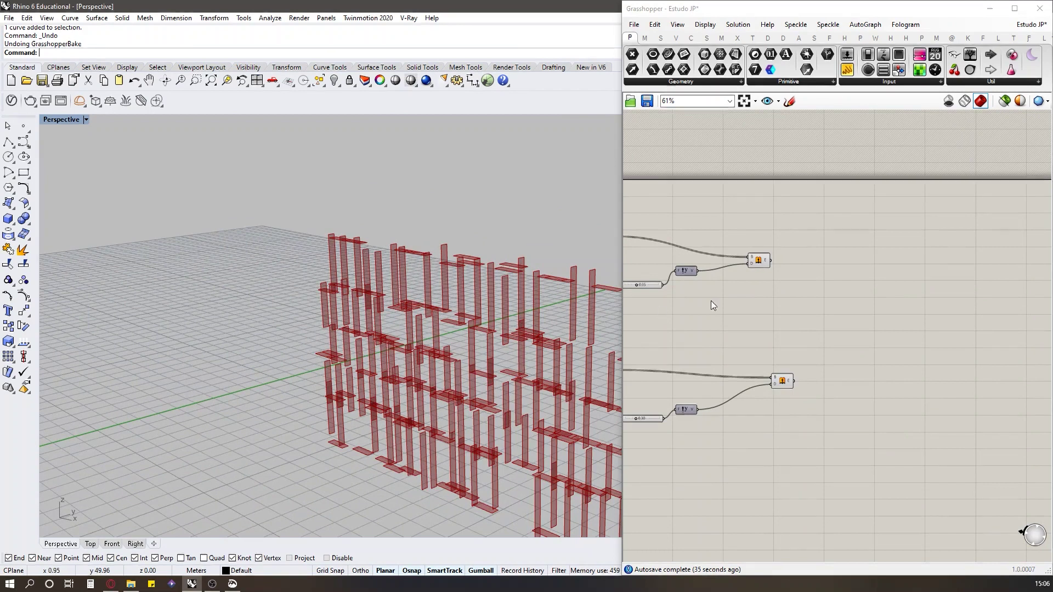
double_click(809, 294)
text(extr)
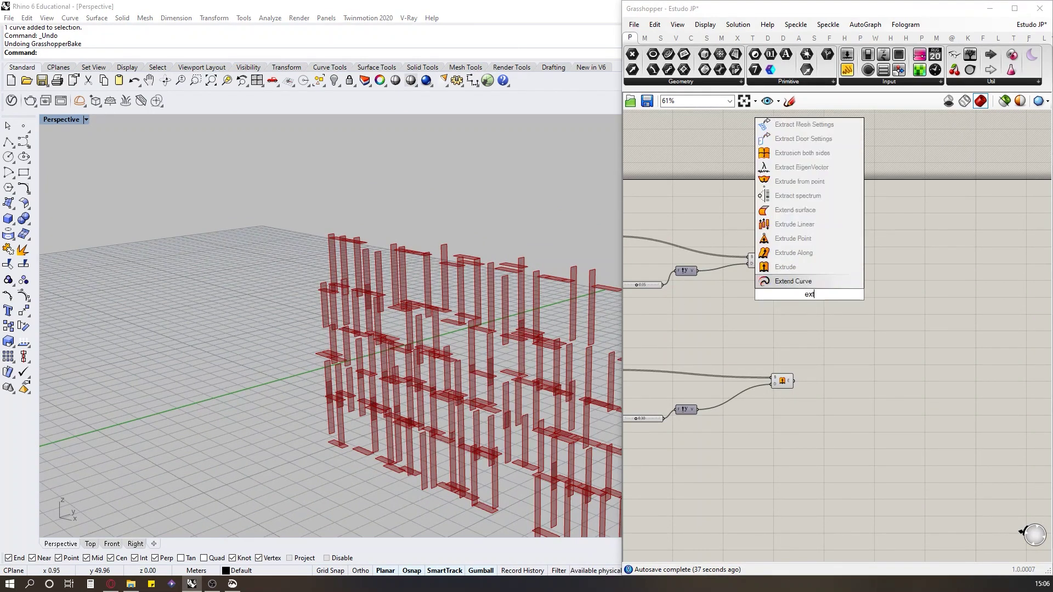
click(809, 282)
scroll(814, 298, up, 3)
drag(812, 292, 853, 266)
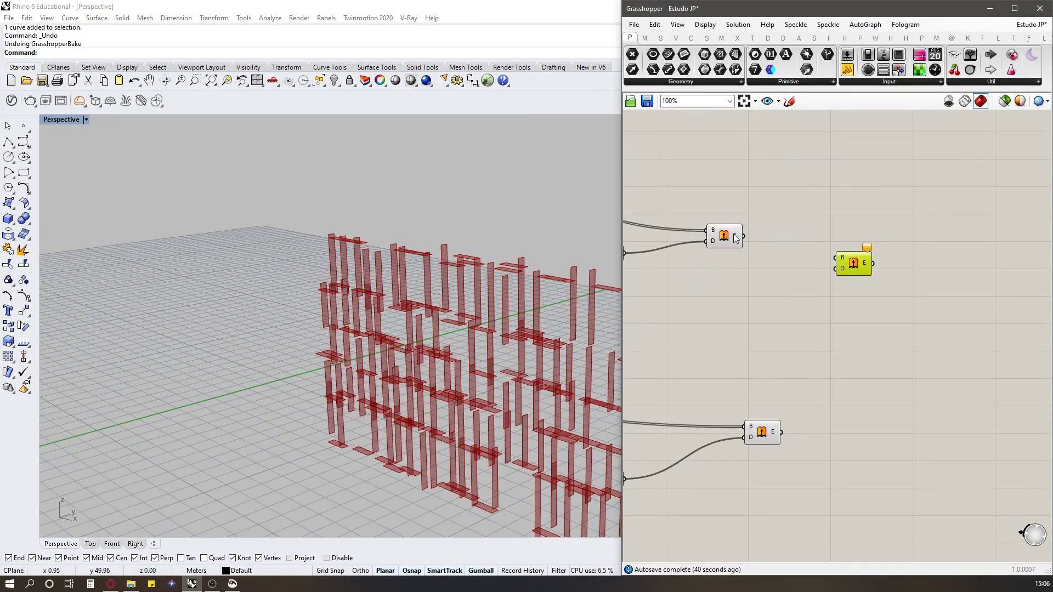
drag(743, 236, 935, 250)
Step: Add a Unit Z vector beside the second Extrude and connect it to that Extrude's Direction input
double_click(805, 281)
text(z)
click(789, 268)
drag(800, 283, 869, 276)
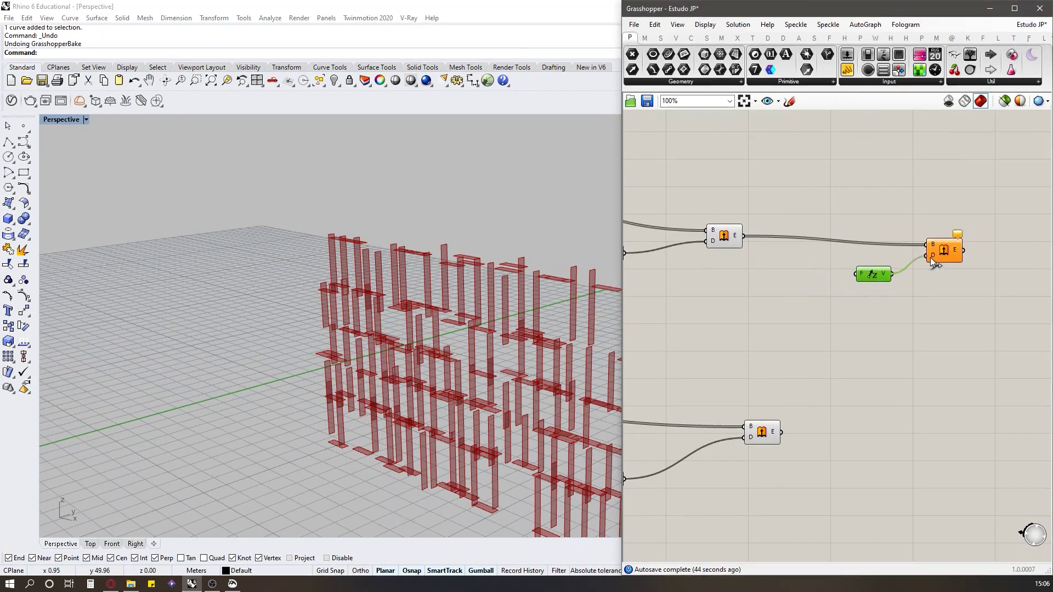
scroll(854, 266, down, 7)
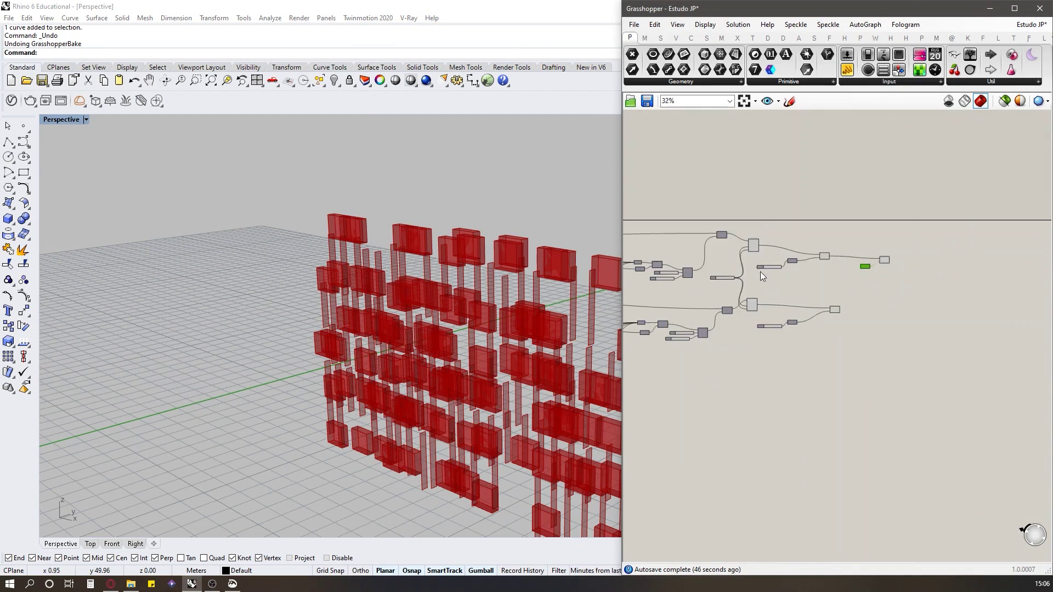
Step: Duplicate the upper branch's 0.35 slider, place the copy beside the Unit Z component and connect it to the Factor input
scroll(760, 271, up, 5)
key(ctrl+c)
key(ctrl+v)
drag(805, 267, 909, 263)
scroll(767, 298, down, 2)
scroll(949, 280, up, 3)
scroll(910, 267, up, 4)
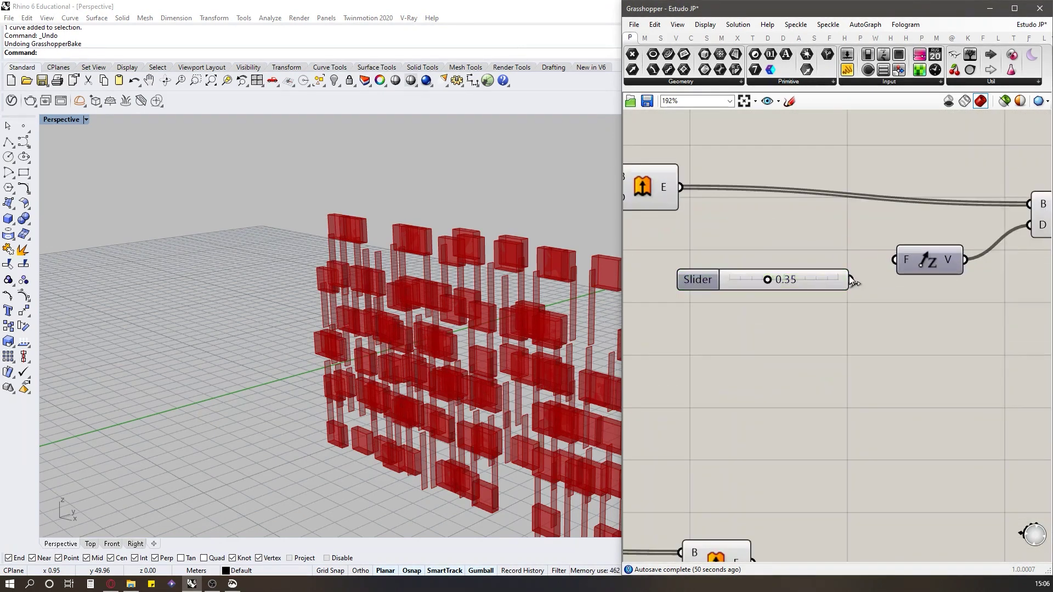
Step: Test the Unit Z factor slider at 0.10 and 0.50, and settle on a value of 0.05
double_click(737, 280)
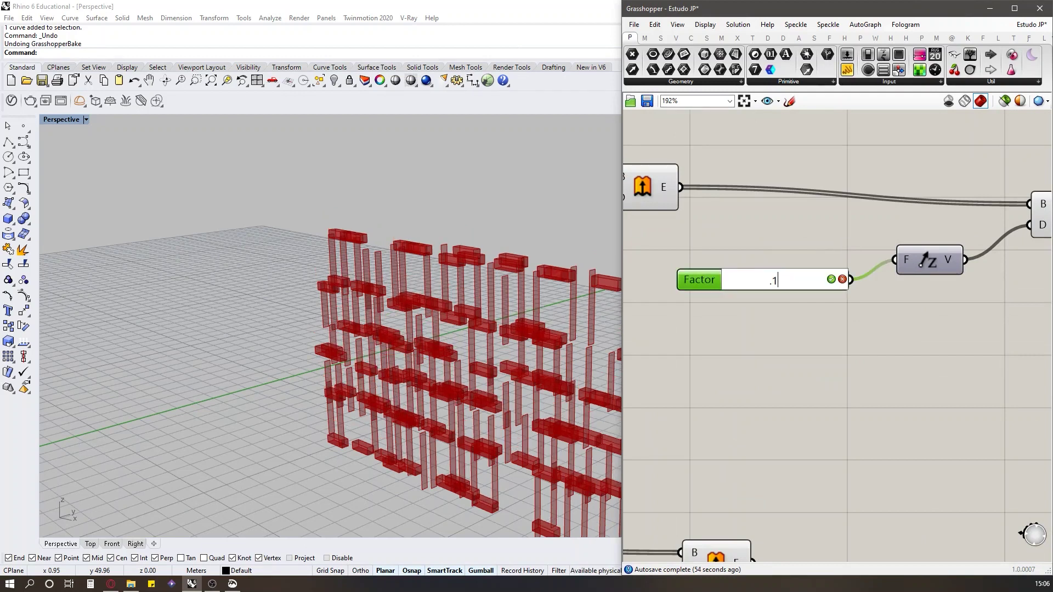
key(Return)
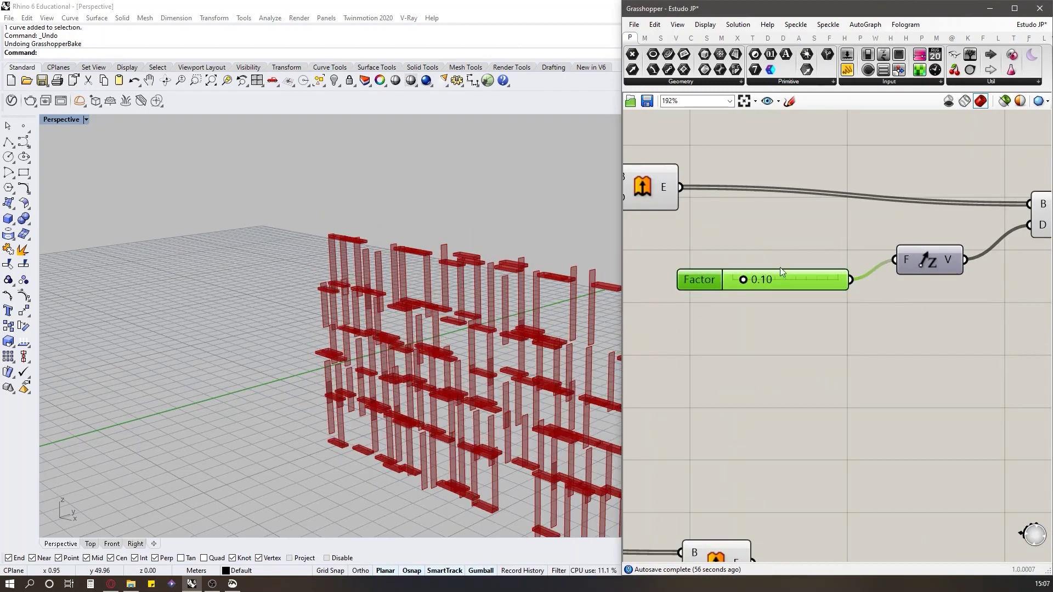
double_click(775, 278)
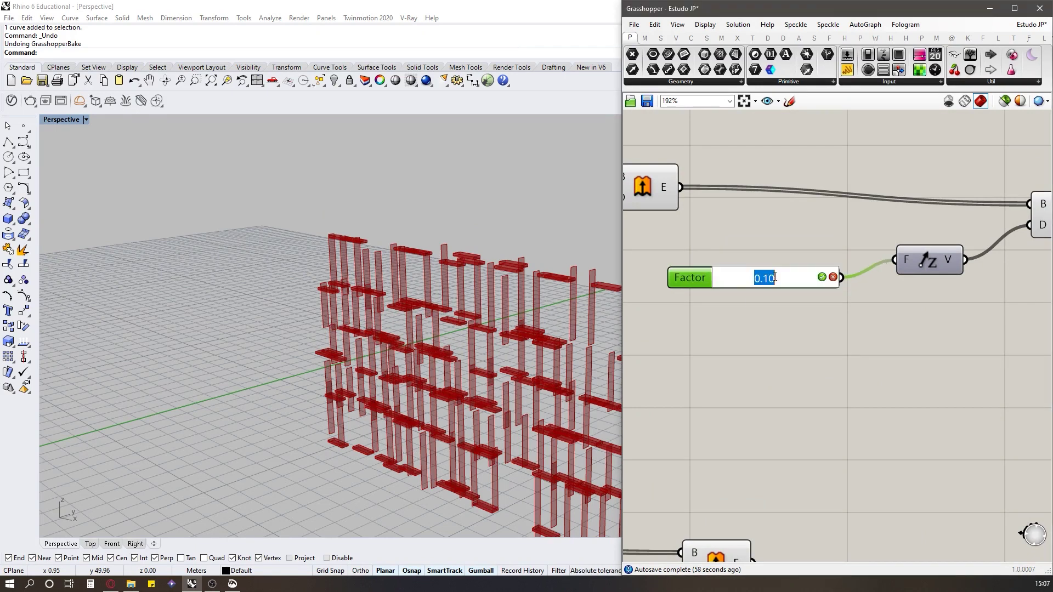
key(Return)
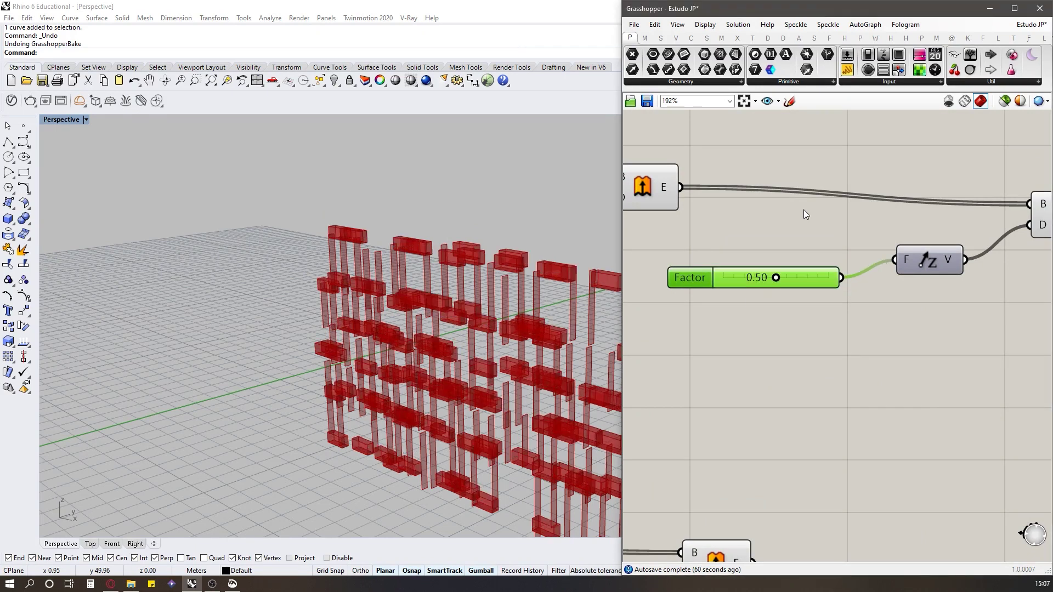
double_click(751, 281)
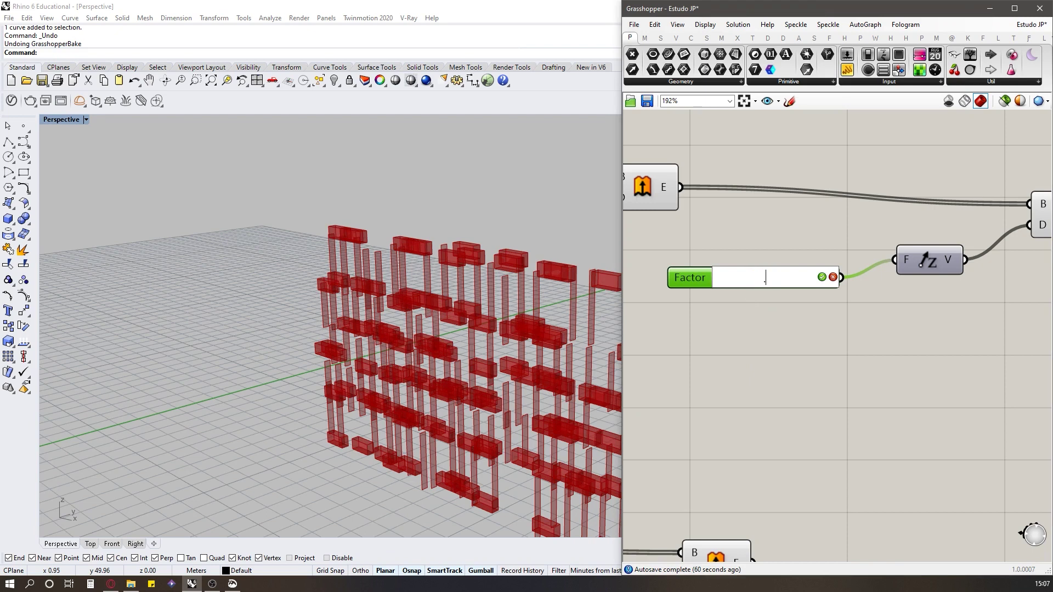
key(Return)
scroll(422, 252, up, 5)
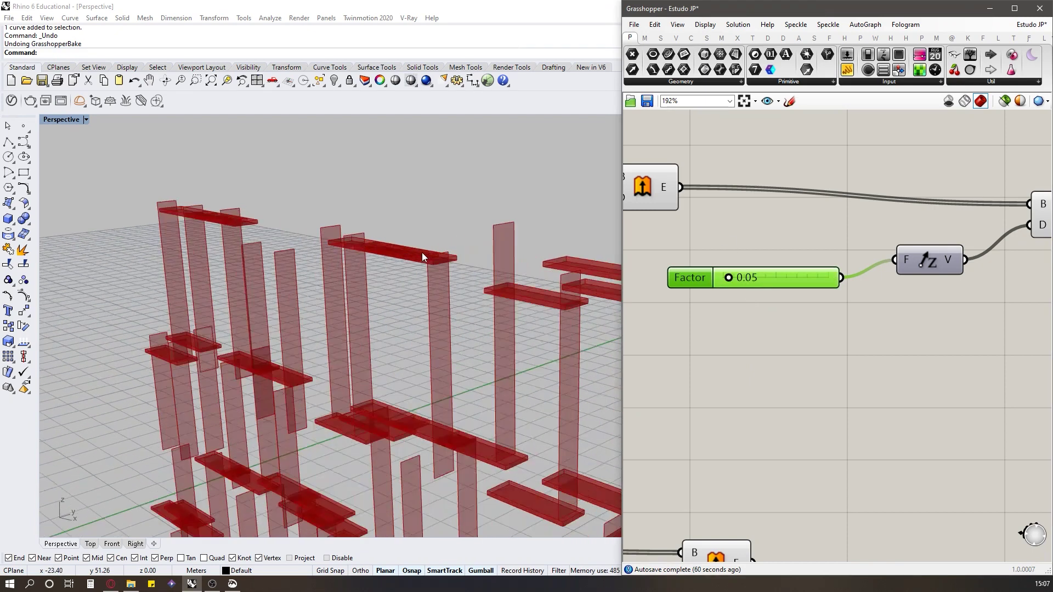
Step: Duplicate the upper Unit Z and second Extrude into the lower branch, connecting the lower Extrude's output to the copy's Base input
scroll(447, 234, down, 4)
scroll(780, 190, down, 4)
mouse_move(961, 275)
mouse_down()
mouse_move(748, 176)
mouse_move(798, 157)
mouse_up()
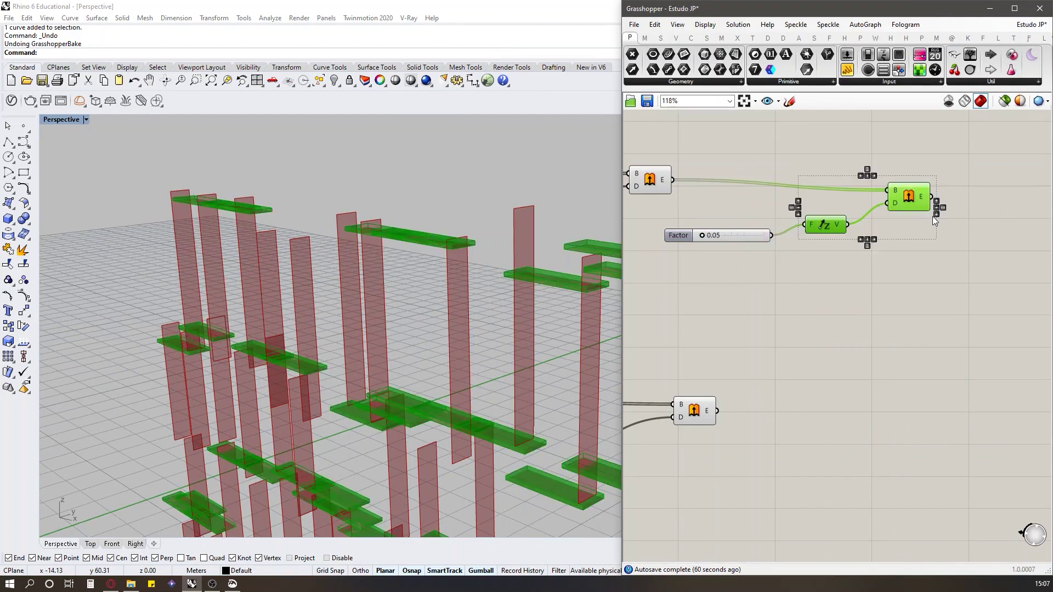
drag(915, 204, 915, 429)
click(912, 362)
drag(861, 410, 889, 420)
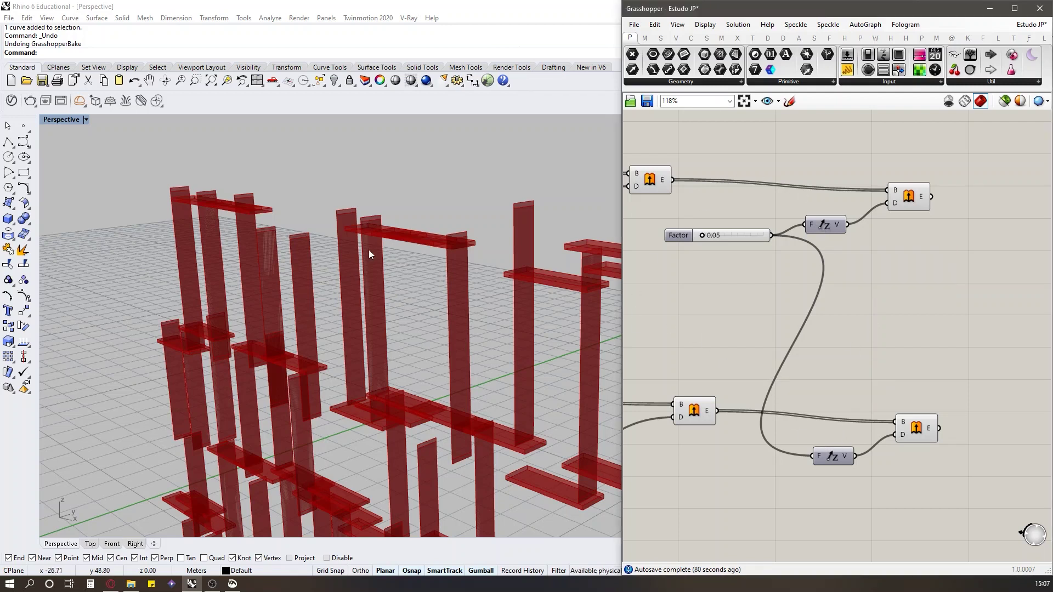
Step: Add a Unit X vector in the lower branch, feeding it from the 0.05 slider and wiring it to the second Extrude's Direction
scroll(369, 250, down, 3)
double_click(847, 388)
text(x)
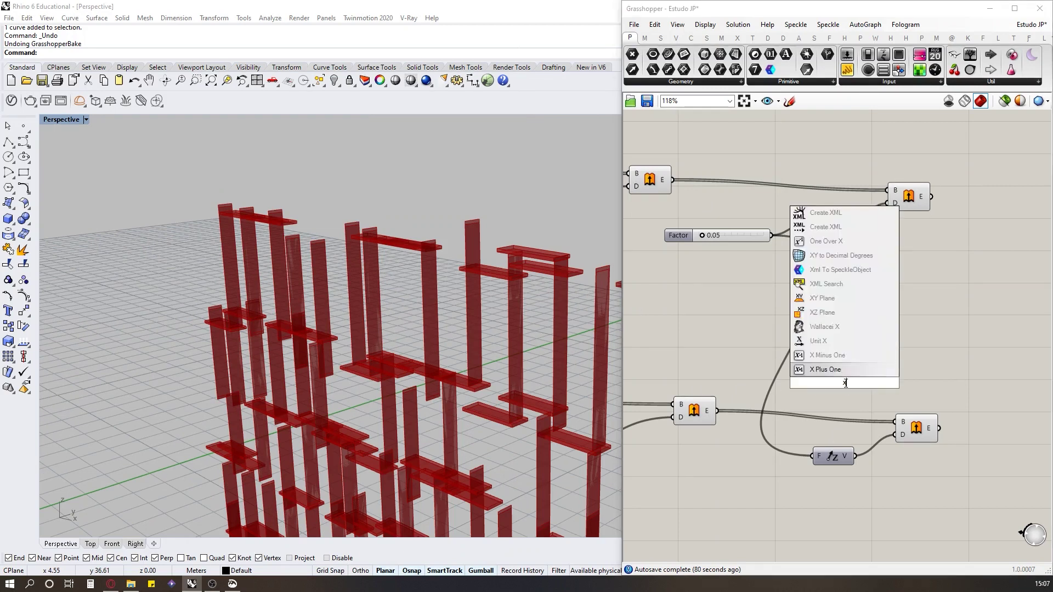
click(843, 342)
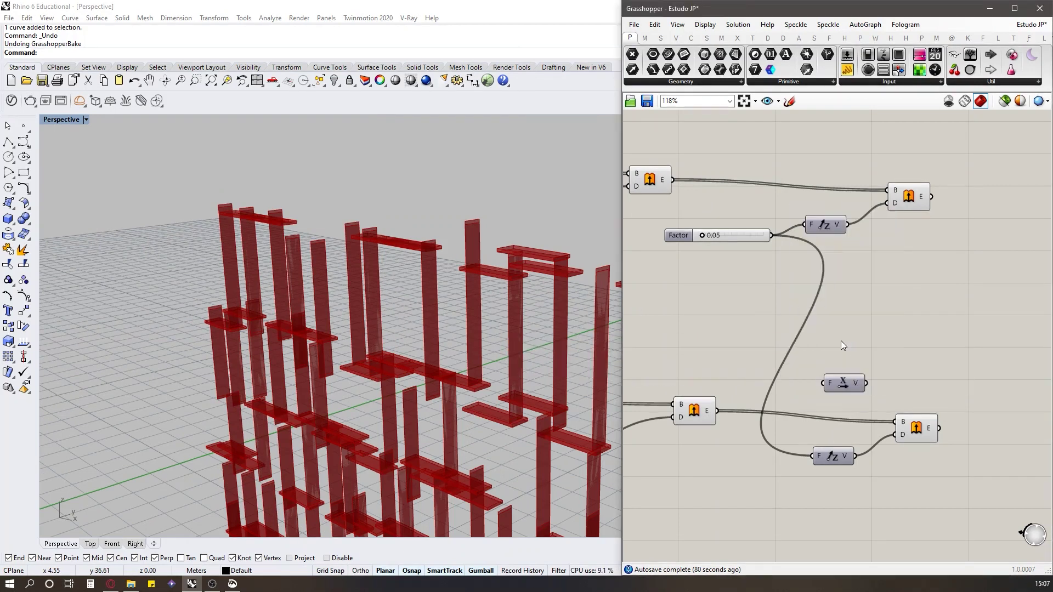
drag(771, 237, 895, 435)
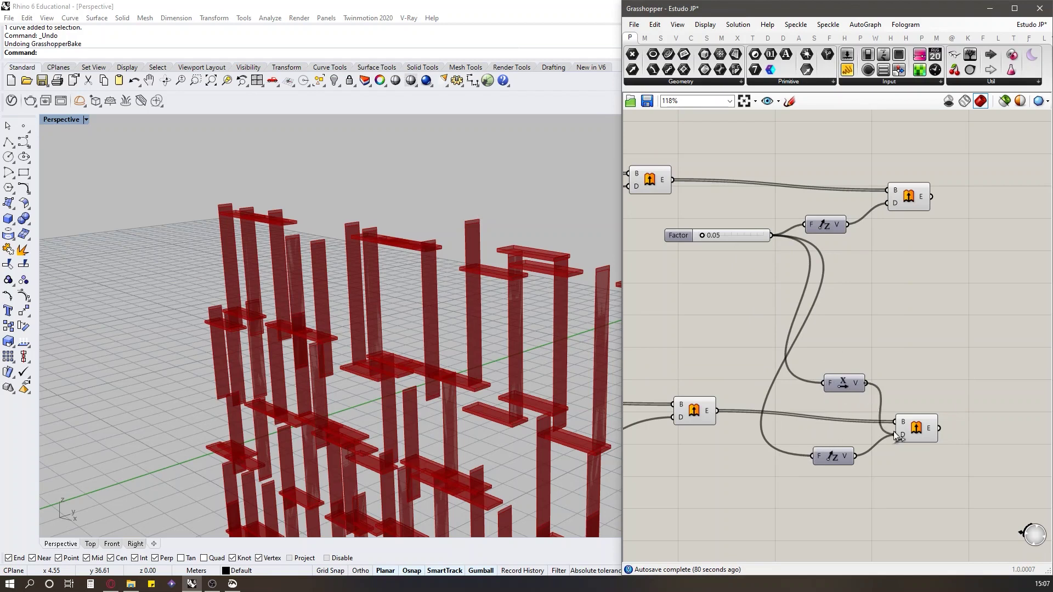
Step: Delete the lower branch's Unit Z, move Unit X into its place and position the shared factor slider between the two branches
click(834, 459)
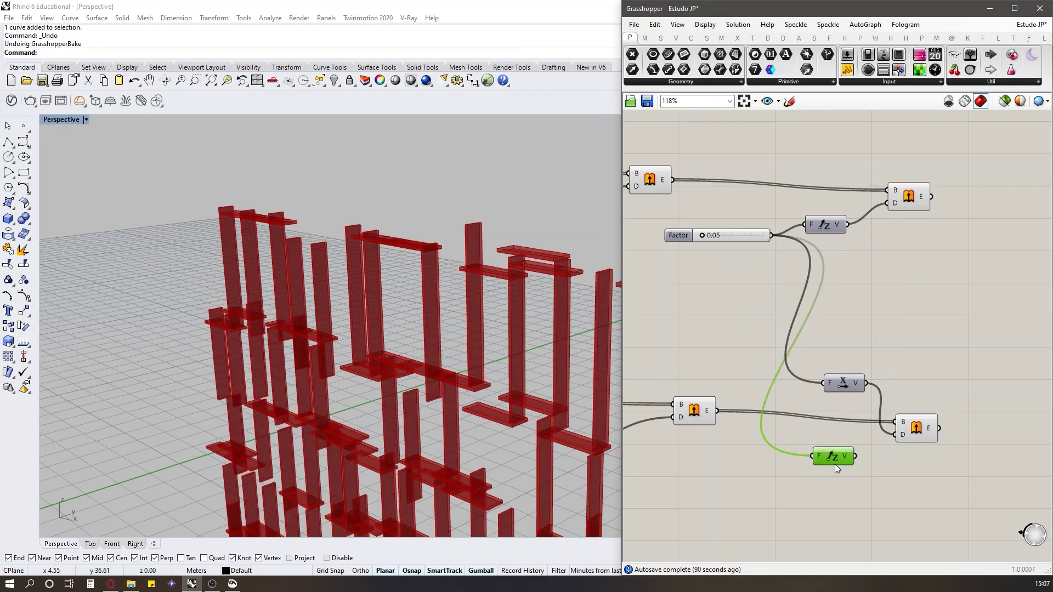
key(Delete)
drag(844, 389, 831, 435)
click(811, 288)
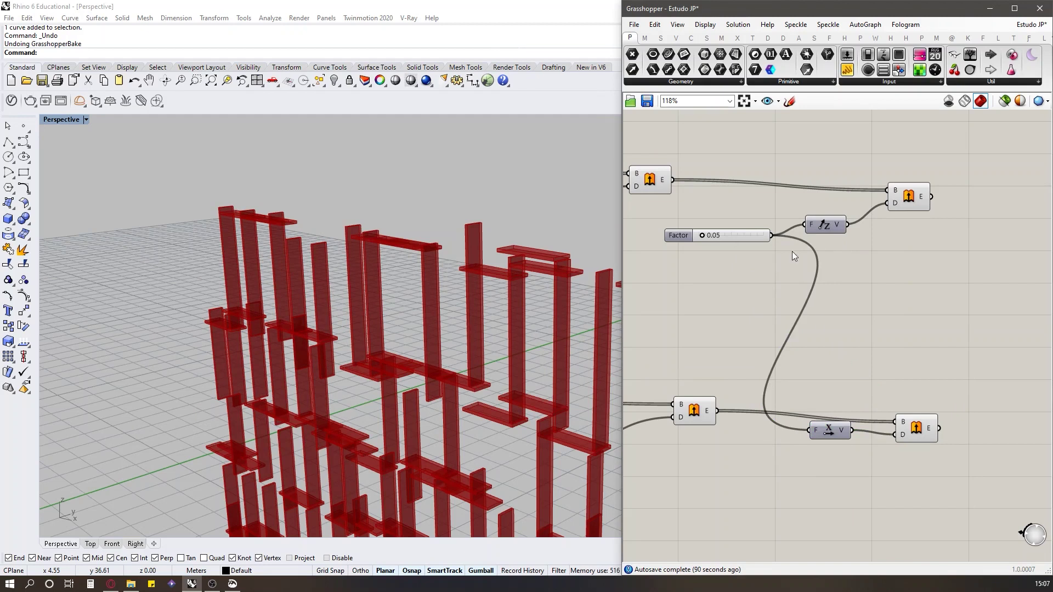
drag(741, 241, 710, 322)
click(799, 301)
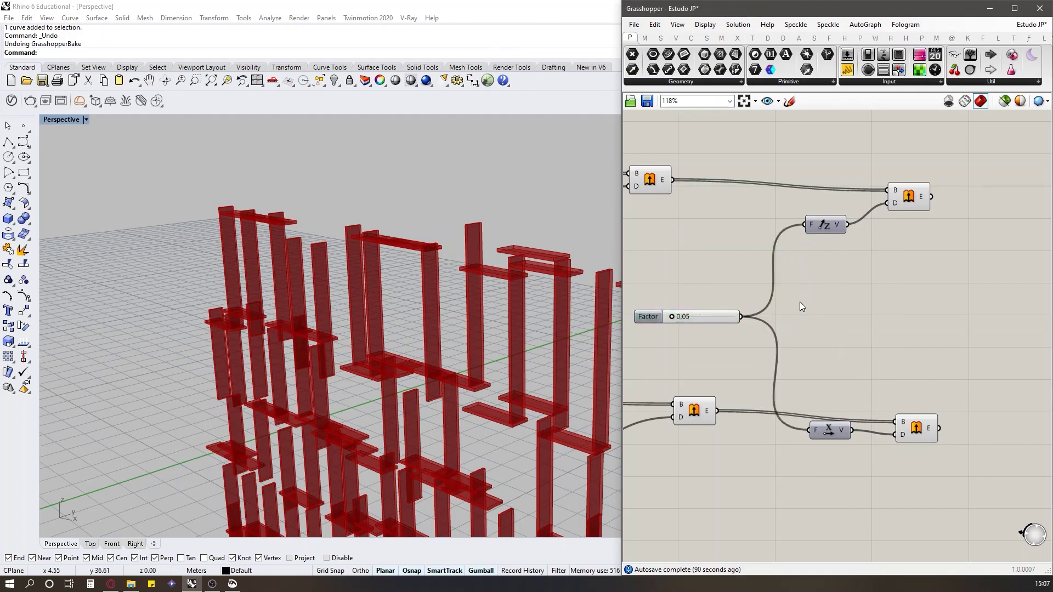
Step: Turn off the preview of the components upstream of the two final Extrudes
mouse_move(311, 219)
right_down()
mouse_move(395, 213)
mouse_move(329, 222)
right_up()
scroll(882, 278, down, 6)
scroll(873, 349, down, 3)
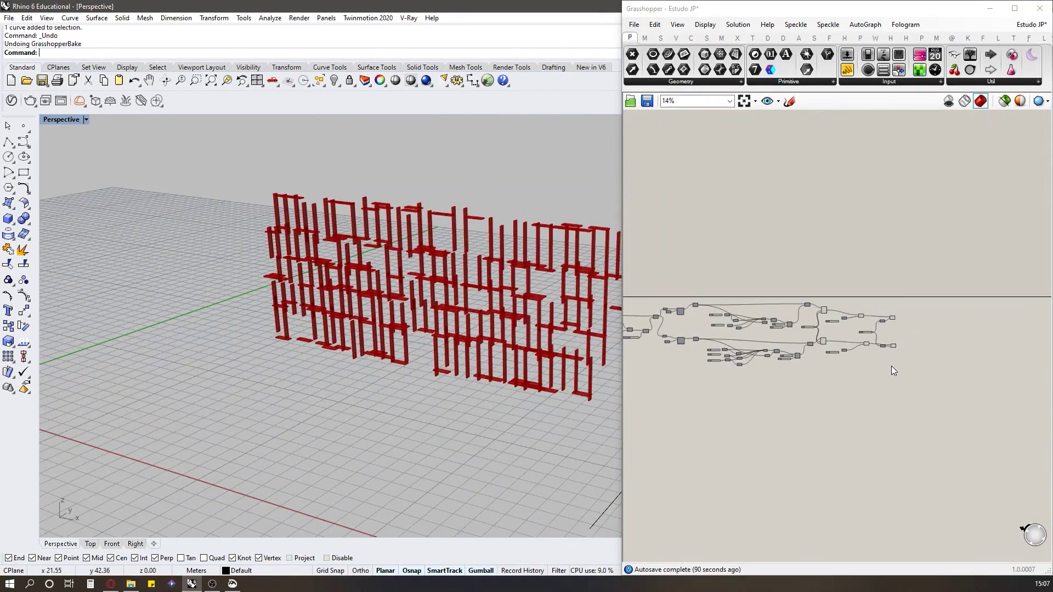
drag(871, 420, 702, 254)
middle_click(760, 260)
click(792, 226)
Step: Add a Custom Preview component after the branches and connect both final Extrude outputs to its Geometry input
scroll(922, 336, up, 7)
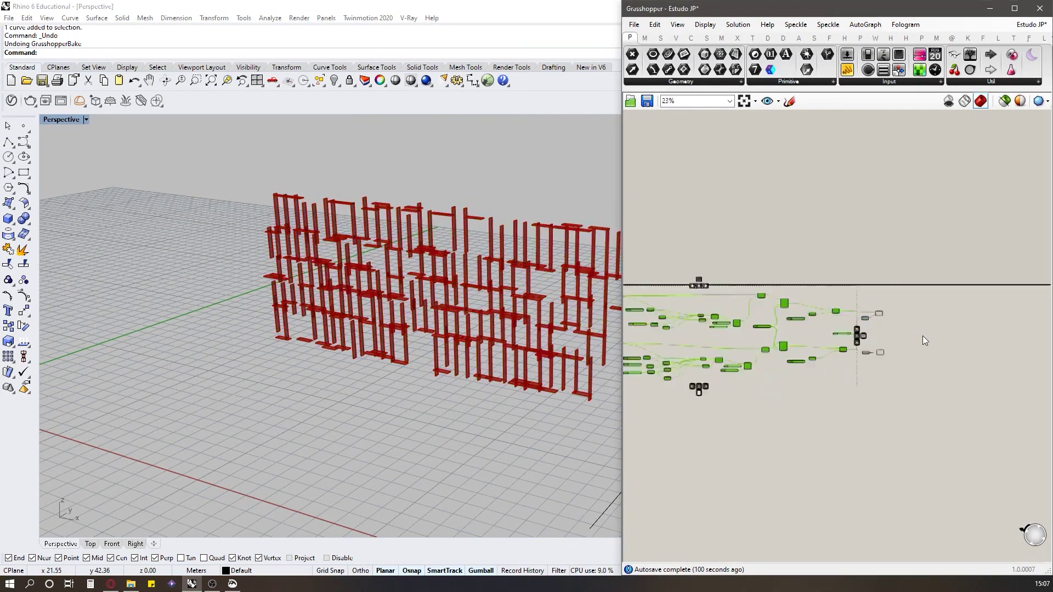
double_click(882, 330)
text(custom preview)
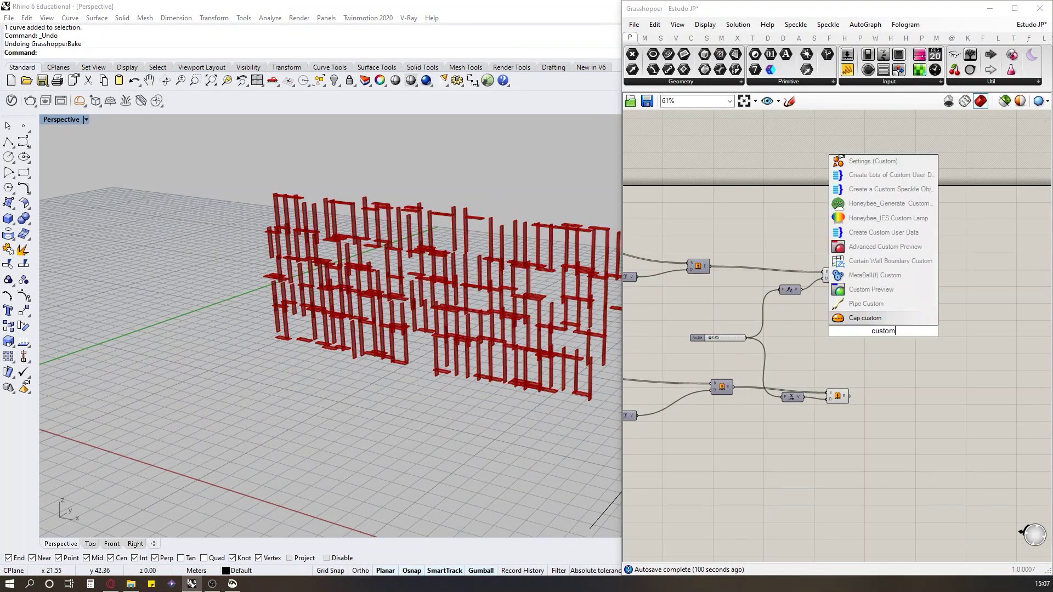
key(Return)
scroll(900, 335, up, 1)
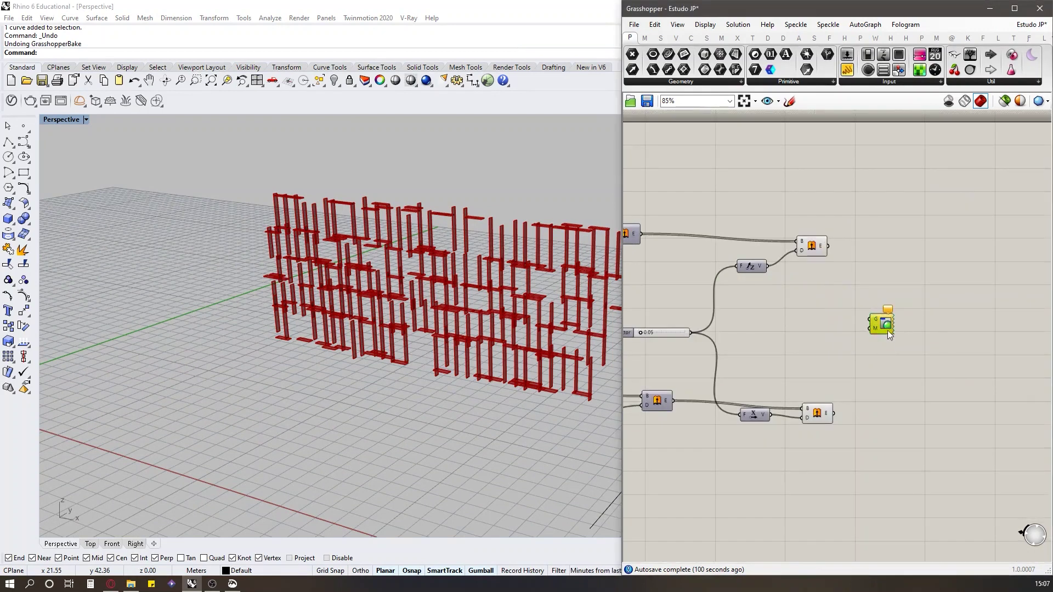
drag(828, 246, 915, 334)
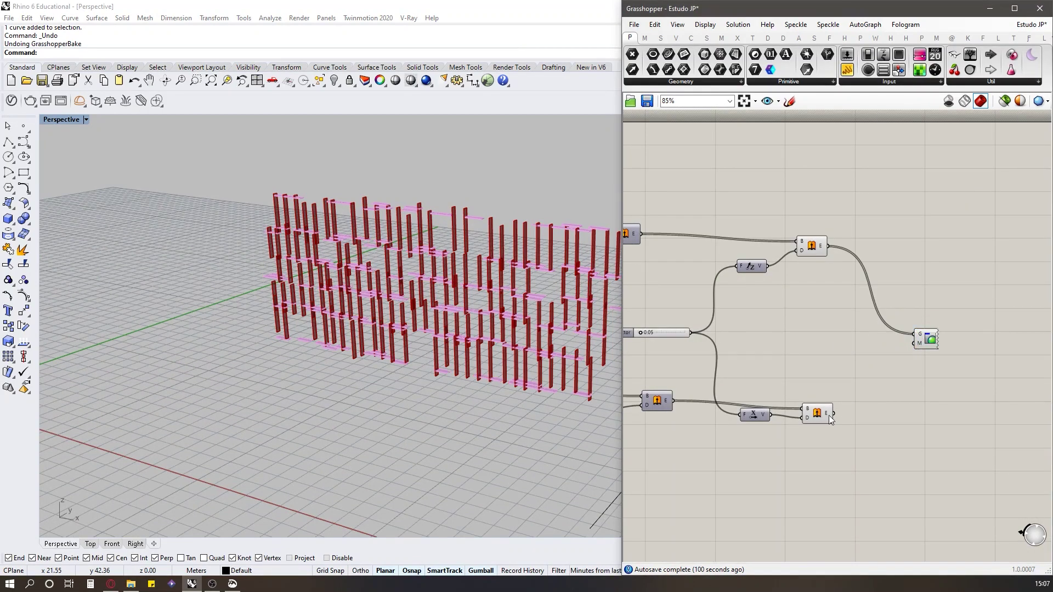
drag(875, 381, 916, 336)
click(932, 339)
Step: Add a Colour Swatch beside the Custom Preview and connect it to the Material input
double_click(929, 365)
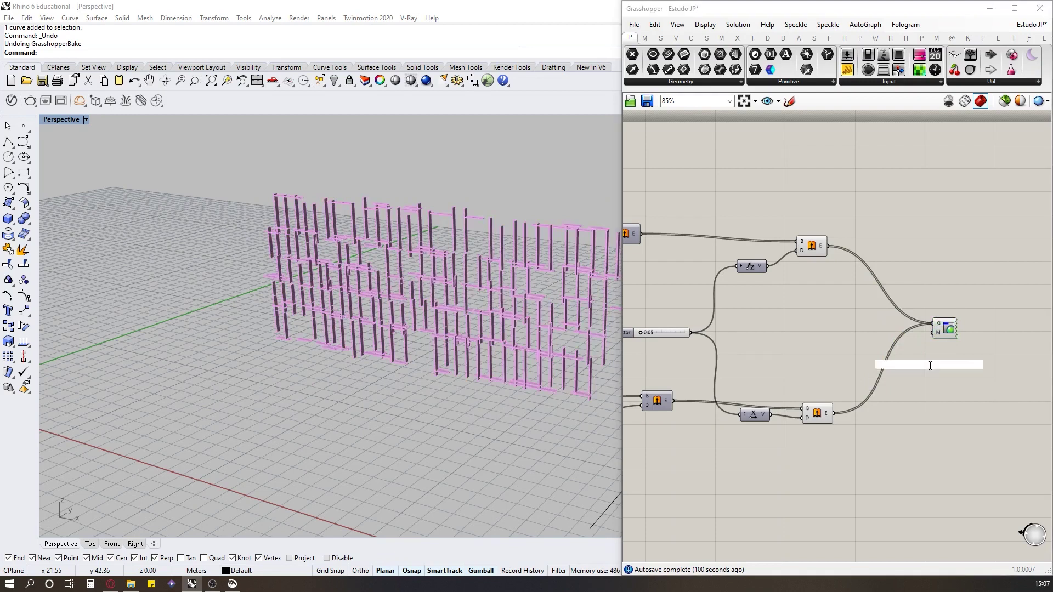
text(swat)
click(926, 349)
scroll(931, 364, up, 2)
drag(914, 369, 934, 303)
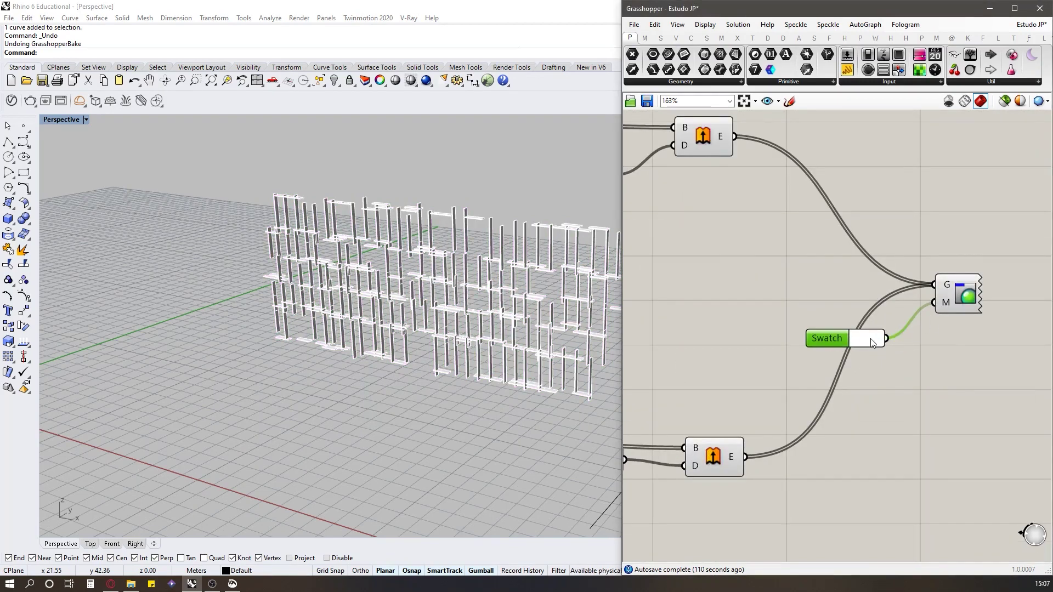
Step: Change the swatch colour to a dark, saturated wood-like orange with a hue of 34°
click(873, 344)
mouse_move(897, 455)
mouse_down()
mouse_move(967, 462)
mouse_move(900, 459)
mouse_up()
mouse_move(904, 386)
mouse_down()
mouse_move(923, 377)
mouse_move(896, 407)
mouse_move(913, 376)
mouse_up()
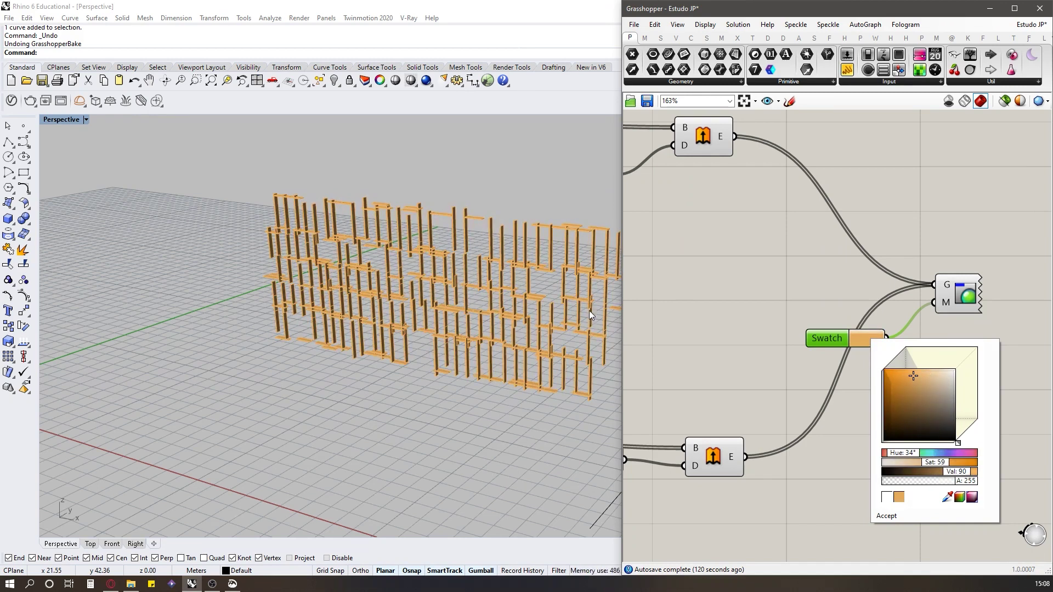
scroll(573, 219, up, 5)
scroll(547, 225, down, 3)
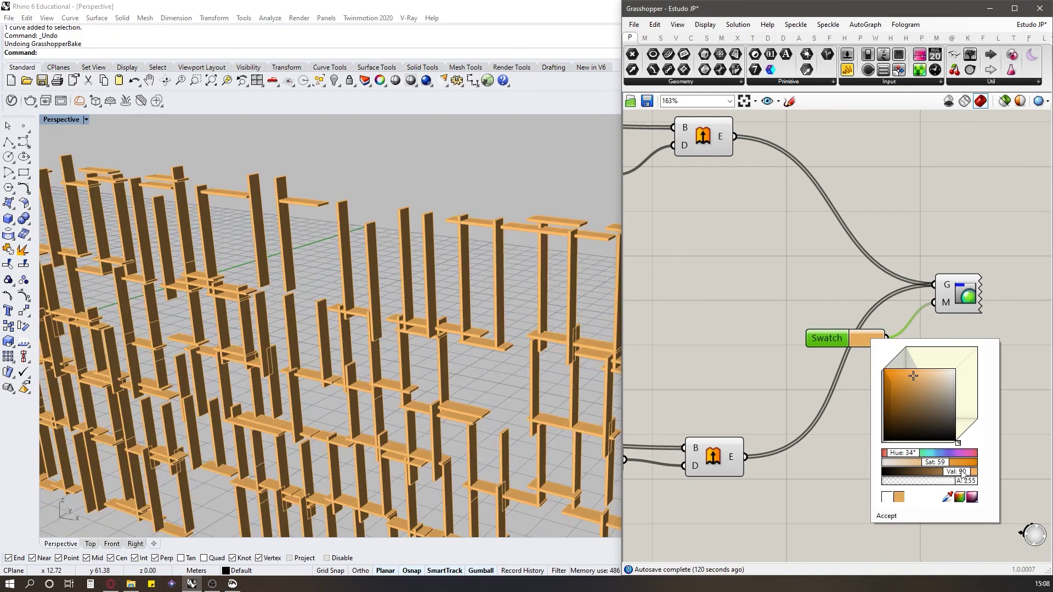
drag(939, 464, 954, 464)
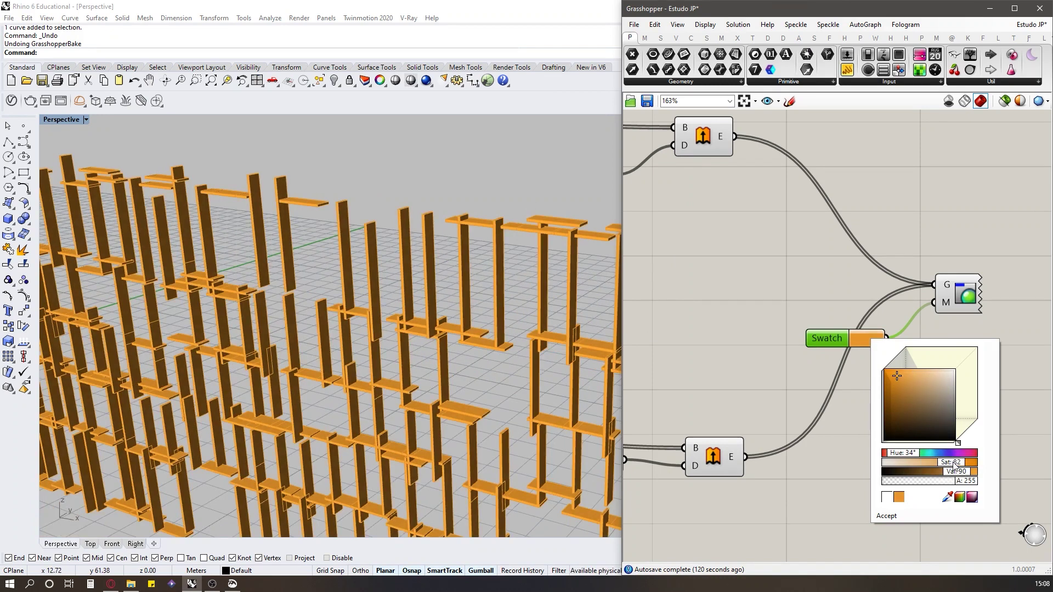
mouse_move(899, 387)
mouse_down()
mouse_move(918, 393)
mouse_move(926, 376)
mouse_move(917, 395)
mouse_move(900, 396)
mouse_up()
click(836, 278)
Step: Turn off the preview of the two final Extrude components and their vectors, leaving only the Custom Preview shown
scroll(836, 335, down, 5)
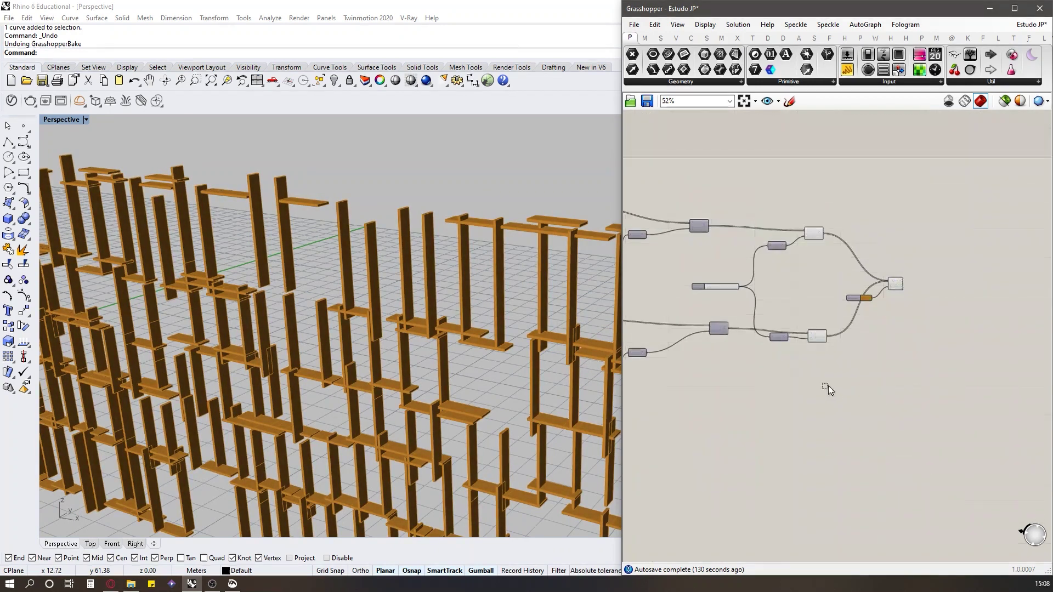
drag(835, 388, 733, 192)
middle_click(734, 192)
click(766, 158)
Step: Examine the coloured slat facade in the Perspective viewport from several distances and angles
scroll(469, 167, down, 8)
right_drag(384, 190, 315, 191)
scroll(315, 191, up, 6)
right_drag(403, 230, 479, 310)
scroll(360, 220, down, 6)
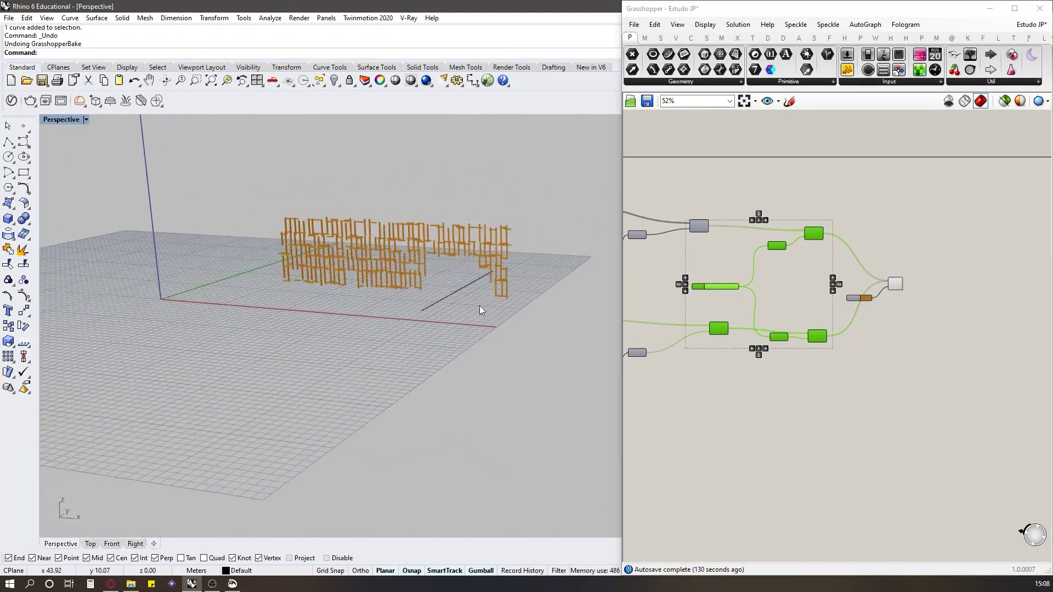
click(860, 228)
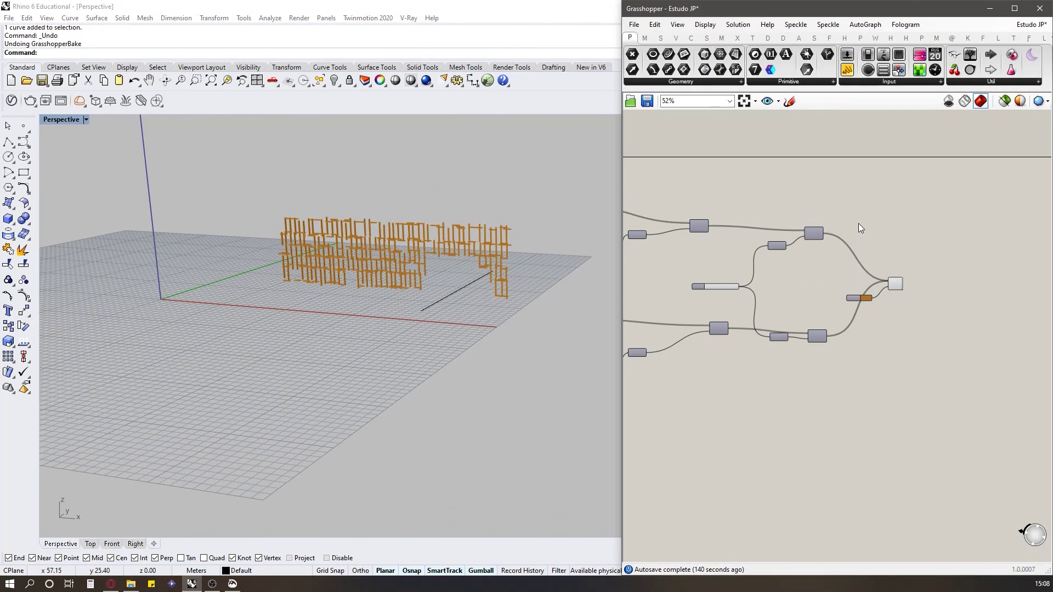
mouse_move(415, 237)
right_down()
mouse_move(456, 233)
mouse_move(416, 222)
right_up()
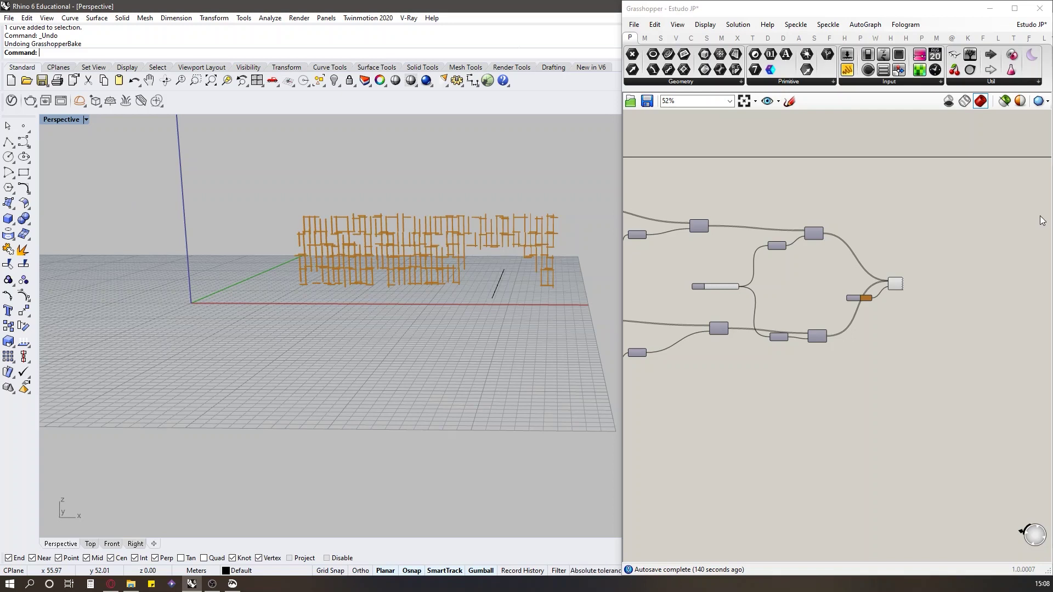
Step: Test 67 U Divisions on the facade surface's panel component at the start of the definition, and settle on 50
scroll(1025, 212, down, 3)
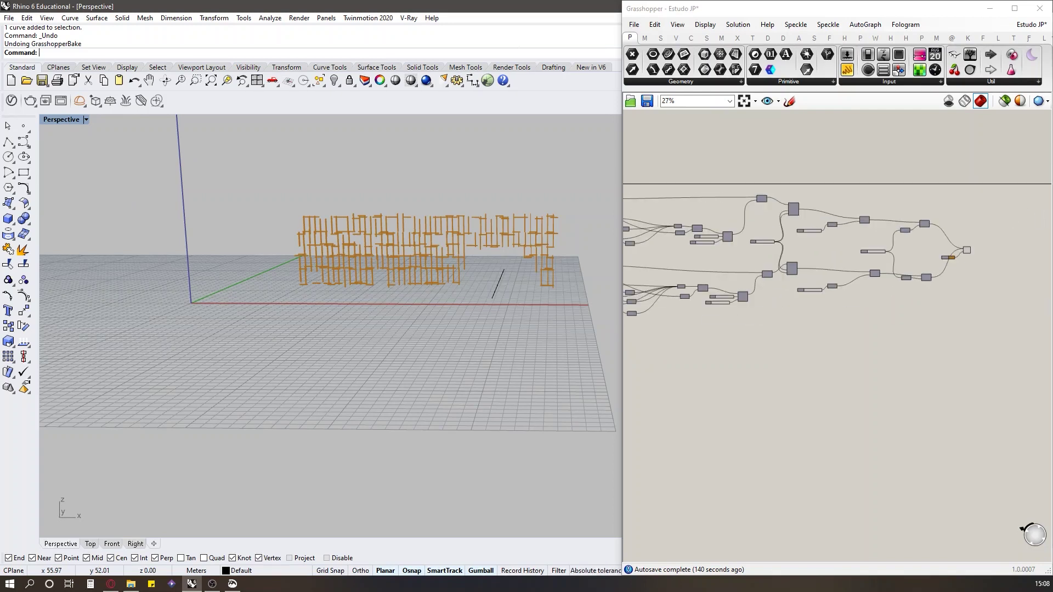
scroll(1009, 218, down, 4)
scroll(767, 232, up, 4)
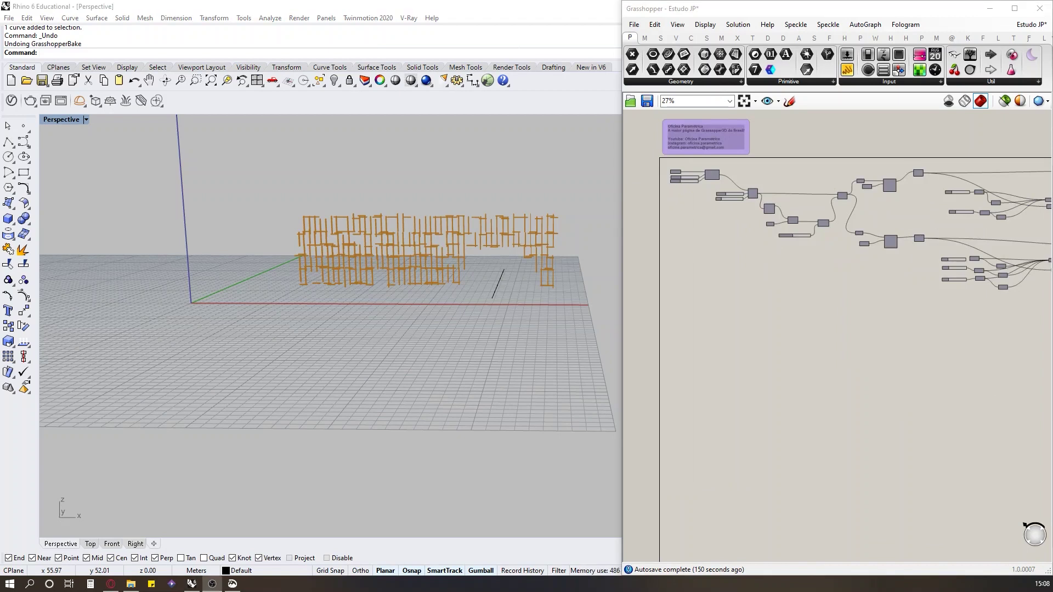
scroll(767, 242, up, 8)
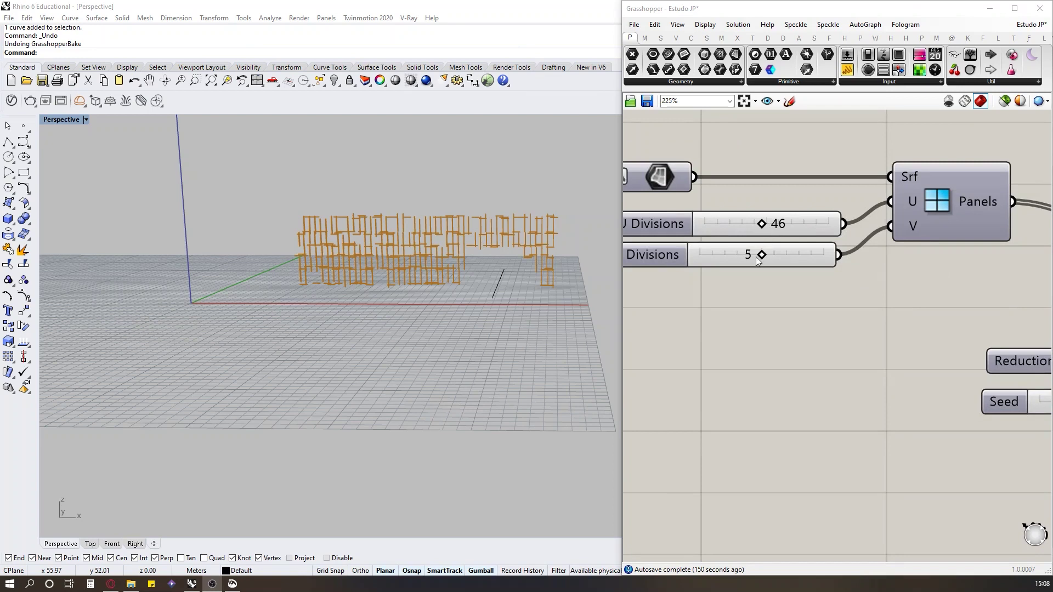
drag(763, 225, 782, 225)
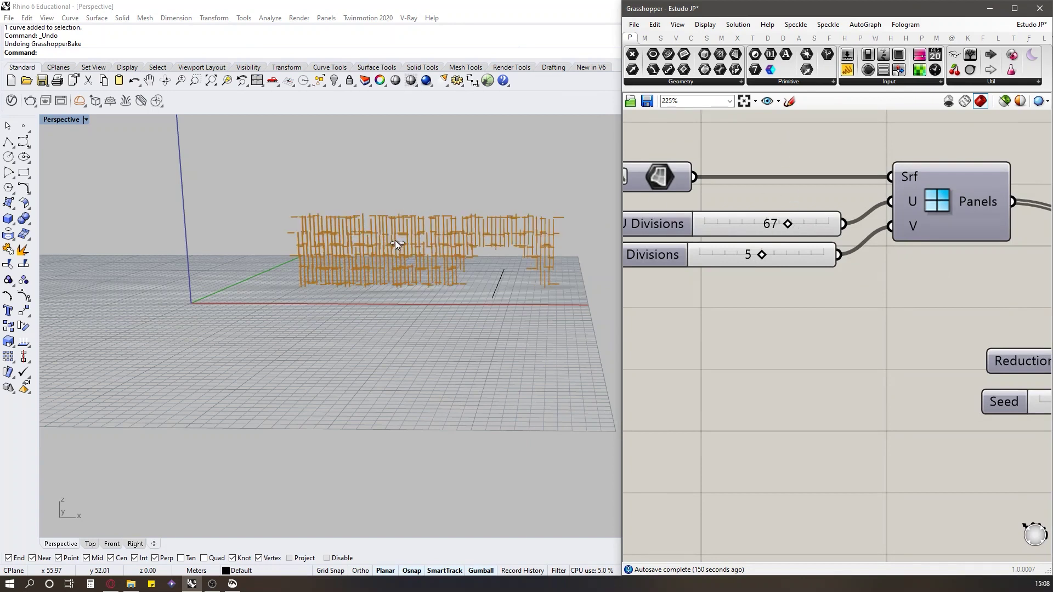
click(724, 230)
double_click(723, 227)
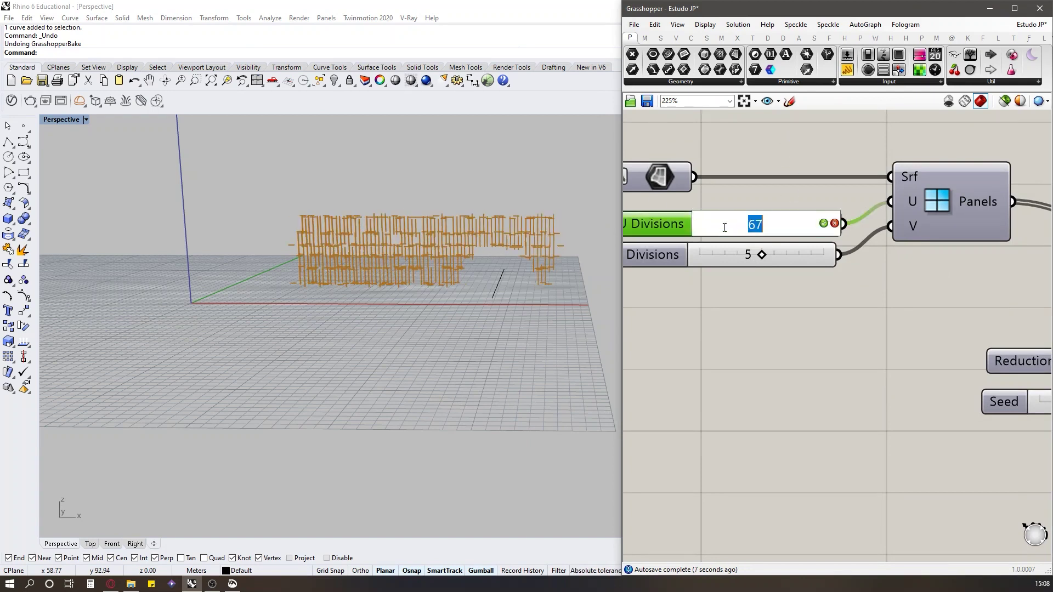
text(50)
key(Return)
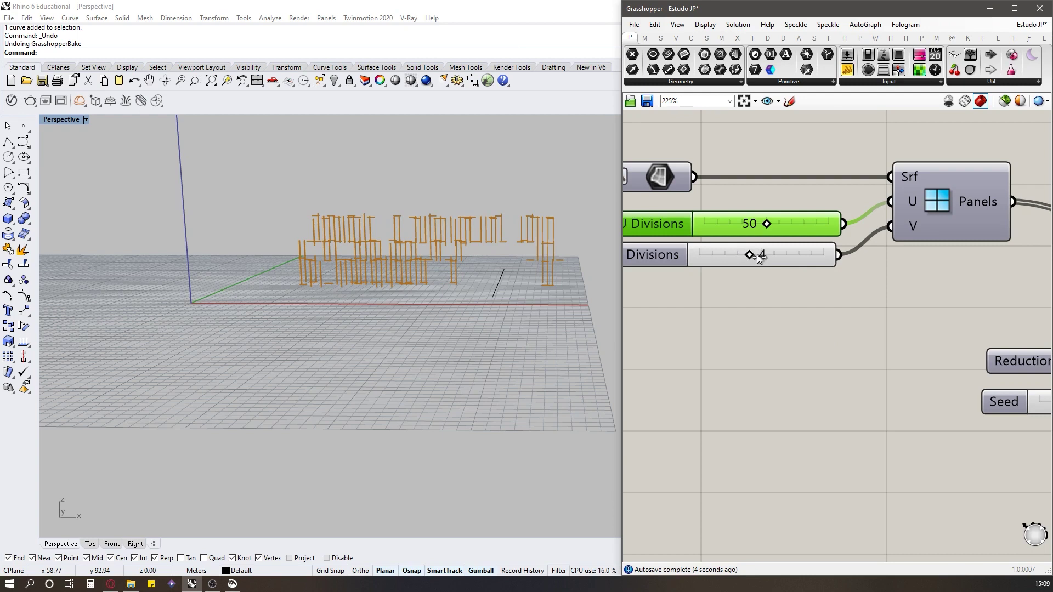
Step: Test 5 V Divisions on the facade surface's panel component, and settle on 4
click(771, 297)
scroll(708, 254, down, 5)
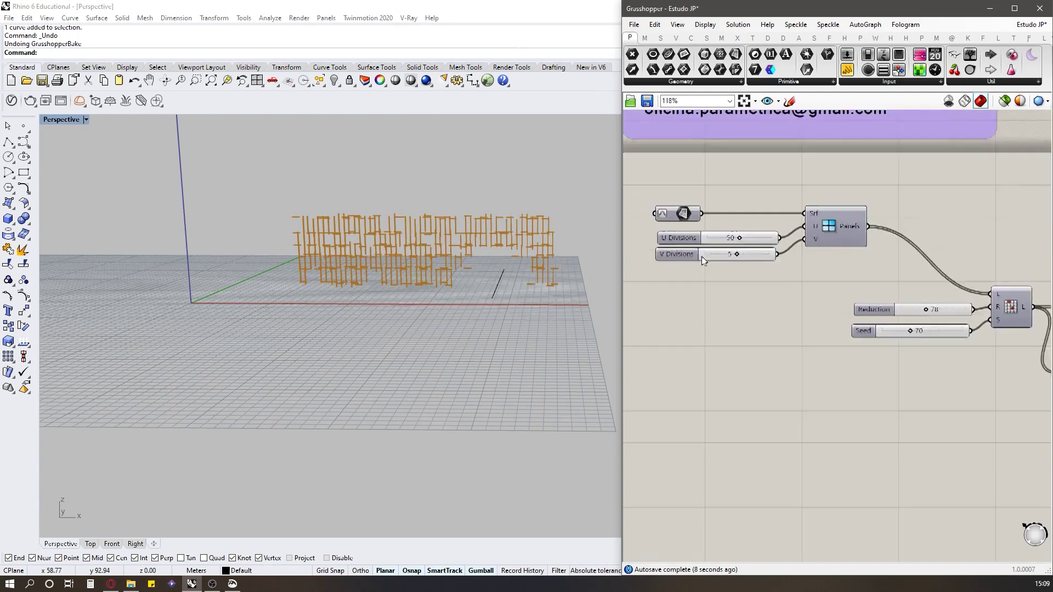
scroll(702, 260, up, 4)
double_click(721, 262)
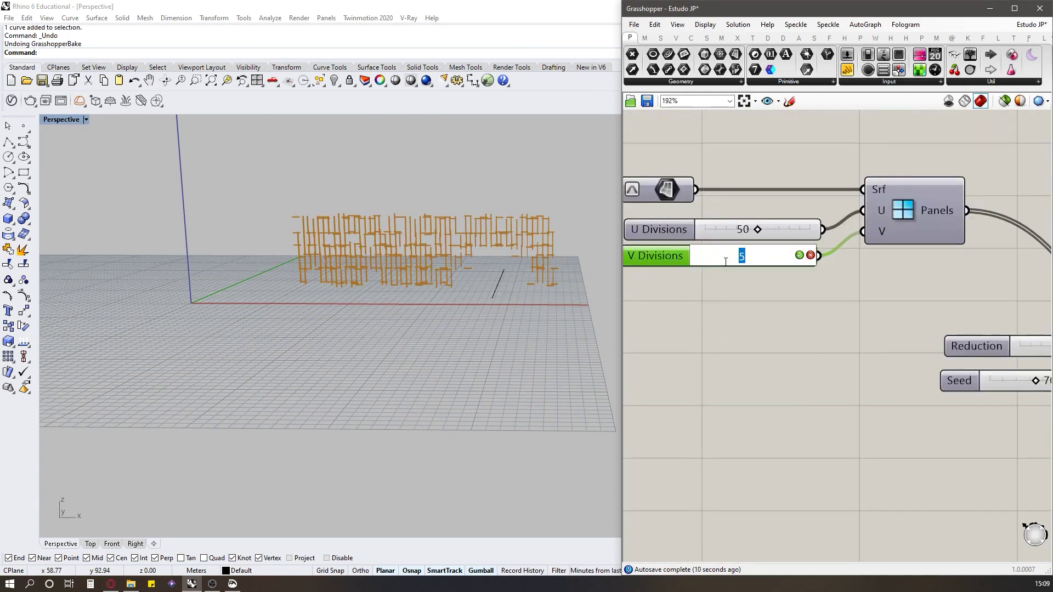
key(Return)
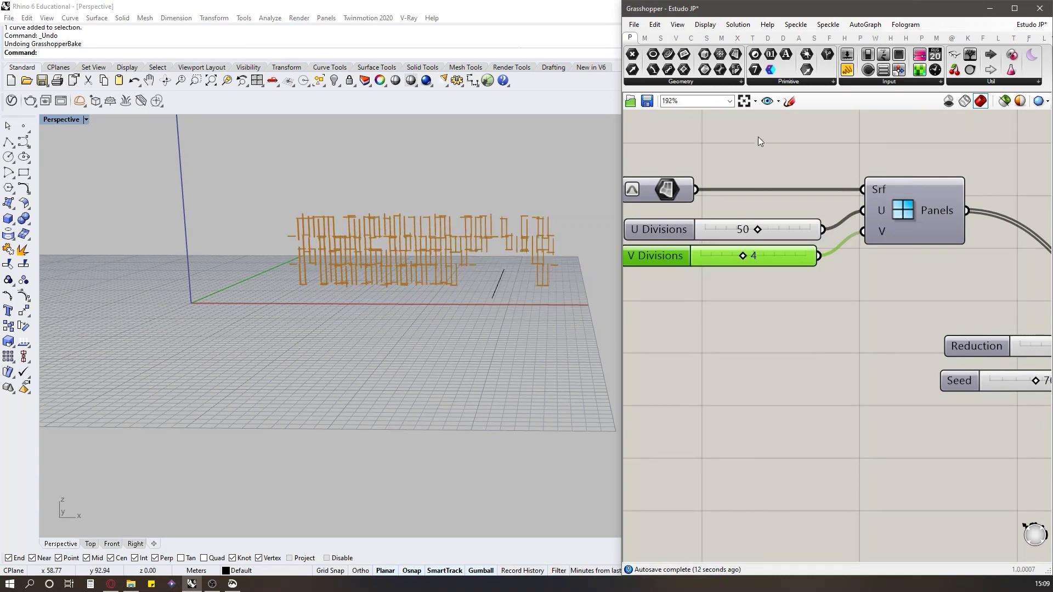
Step: Adjust the random reduction of the panels, settling on a Reduction of 68 and a Seed of 81
scroll(760, 165, down, 3)
scroll(890, 226, up, 3)
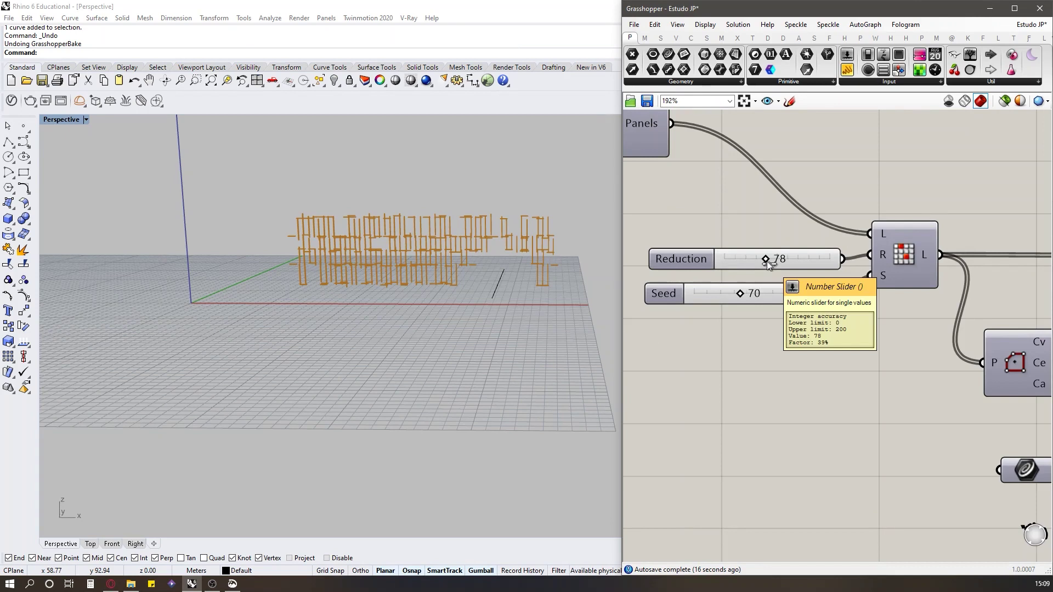
drag(749, 260, 726, 262)
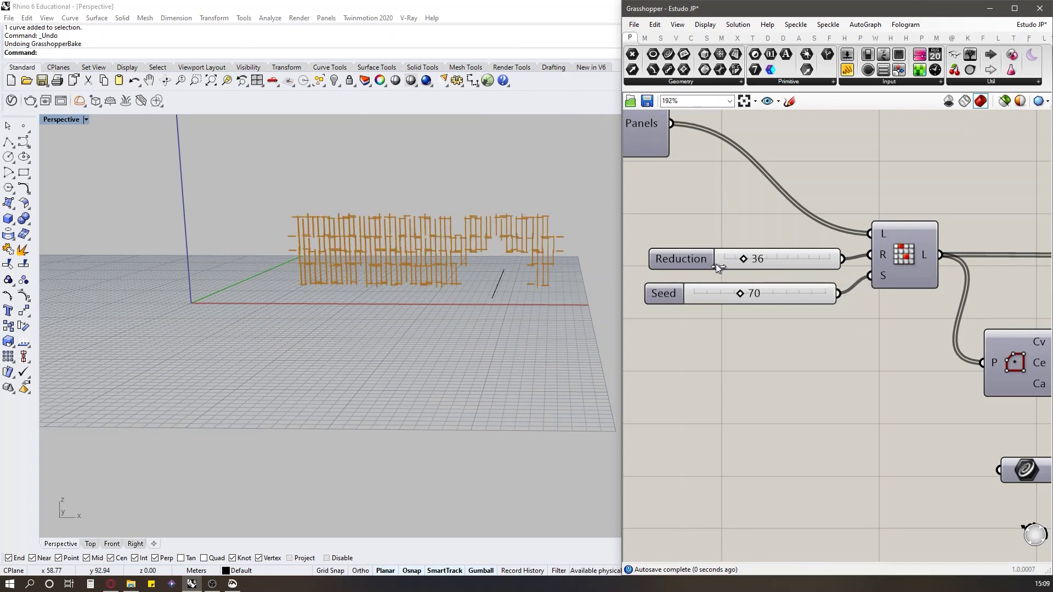
drag(801, 258, 767, 262)
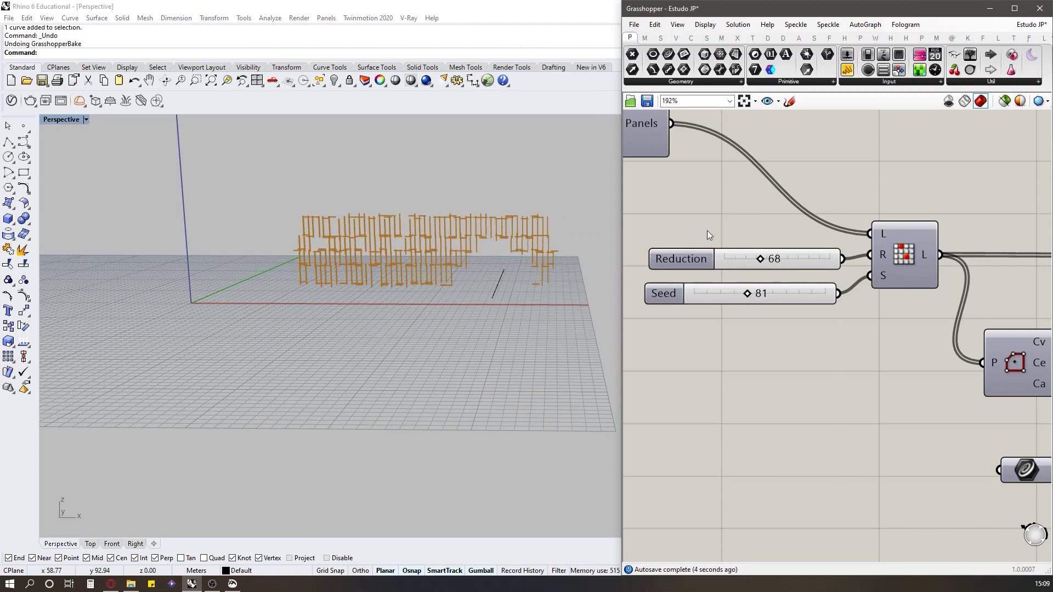
mouse_move(538, 245)
right_down()
mouse_move(472, 228)
mouse_move(528, 246)
right_up()
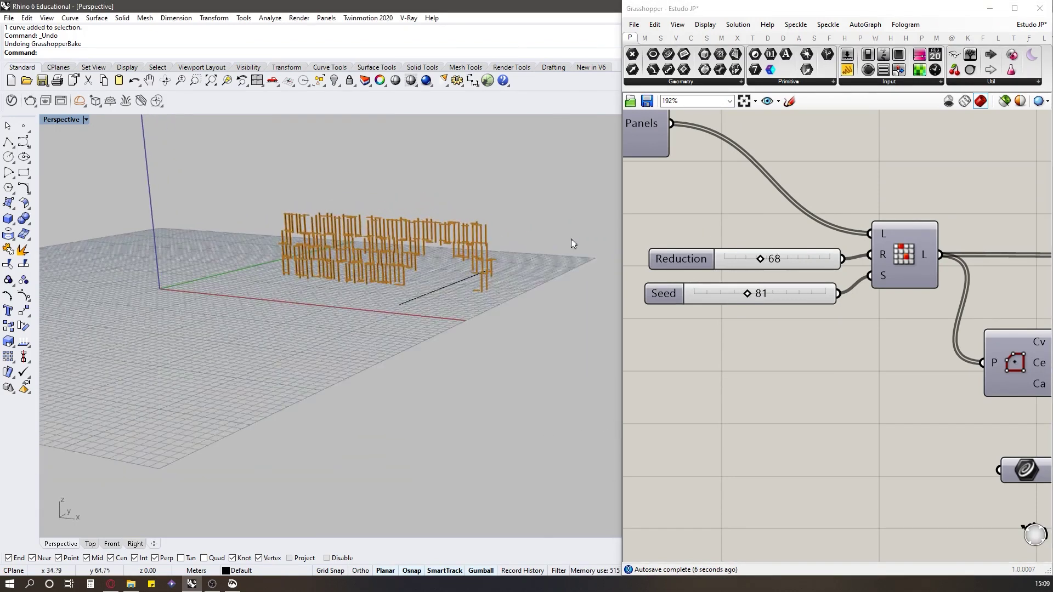
Step: Give the Larger Than threshold slider real numbers with one decimal and a maximum of 30, and set it to 5.2
scroll(725, 288, down, 4)
scroll(738, 318, up, 5)
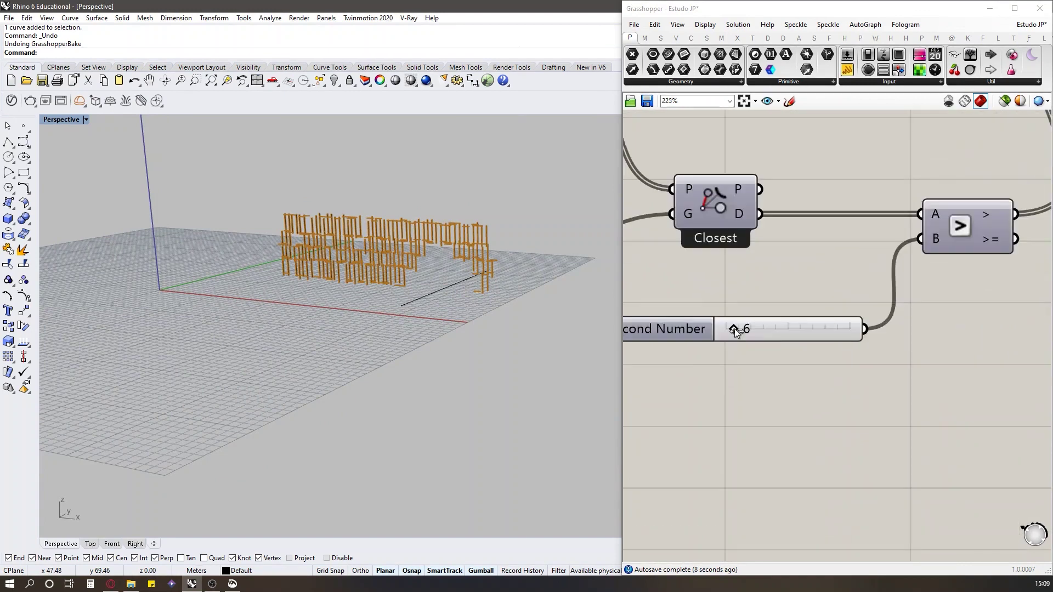
double_click(698, 325)
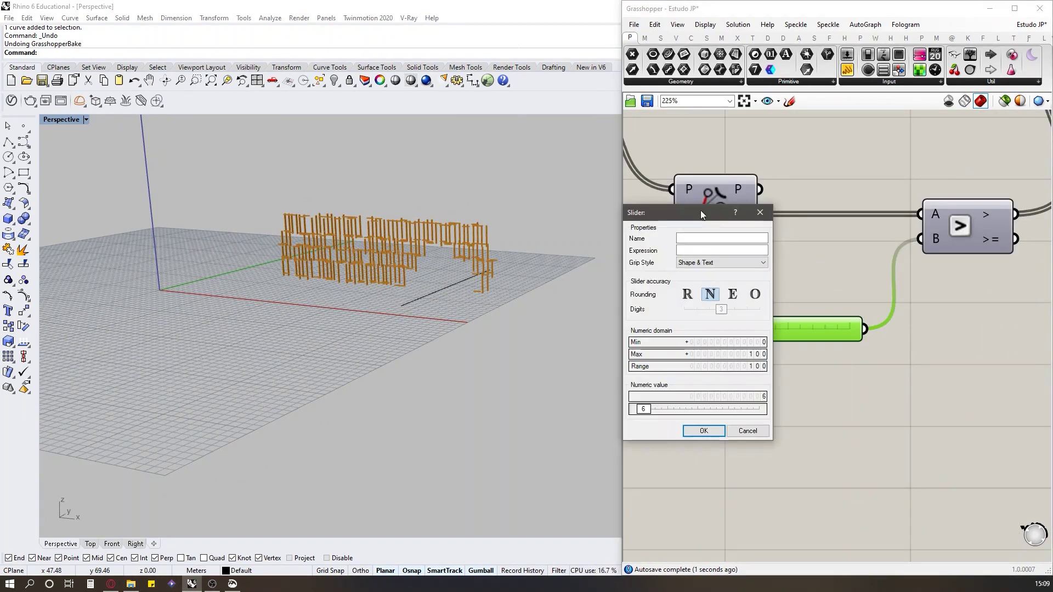
drag(698, 209, 646, 190)
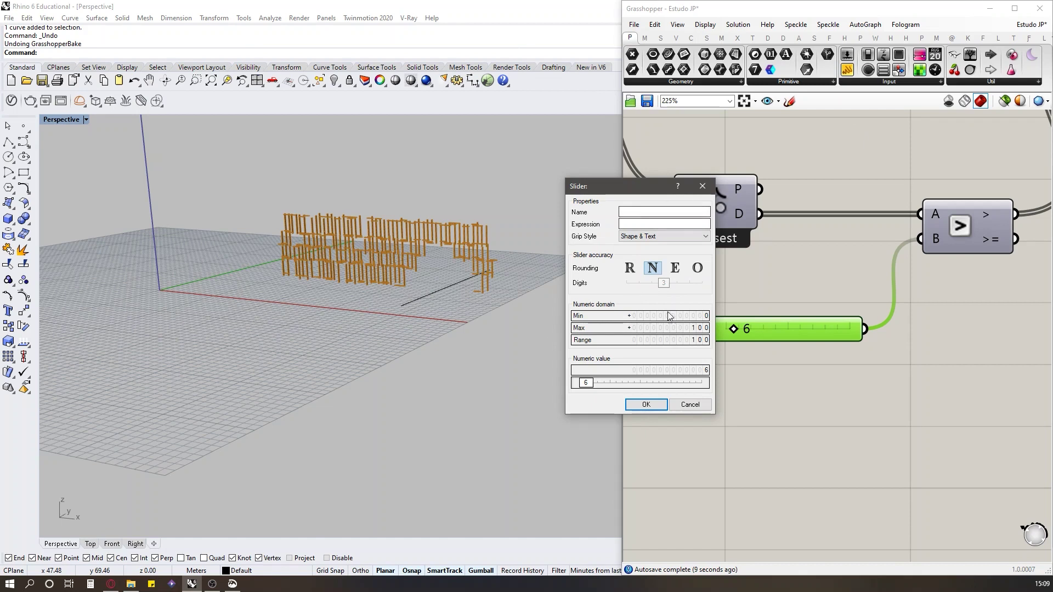
double_click(657, 328)
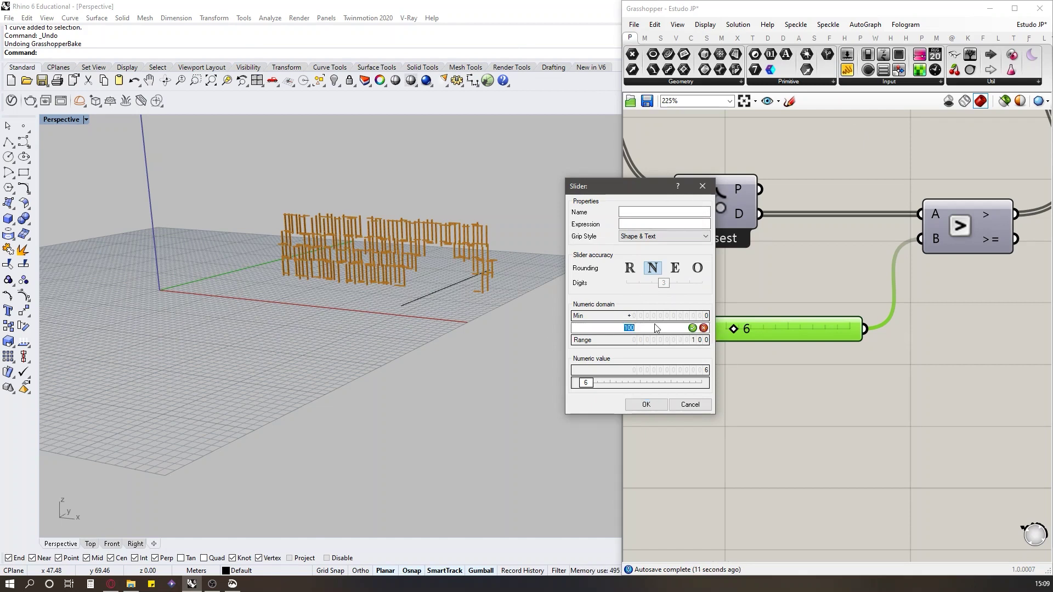
text(30)
key(Return)
click(629, 268)
drag(663, 283, 643, 284)
click(662, 409)
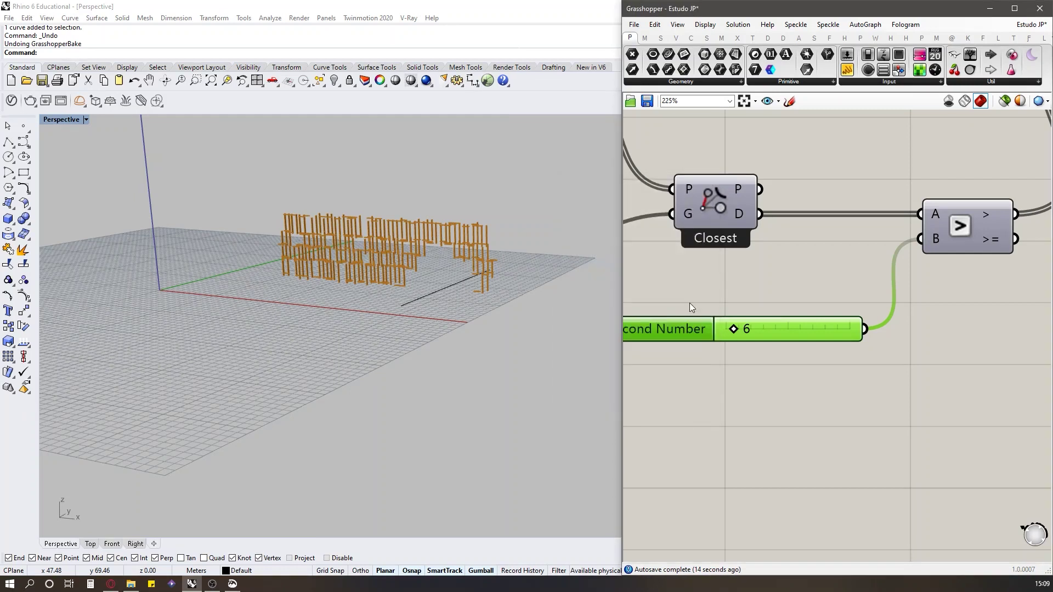
mouse_move(757, 332)
mouse_down()
mouse_move(775, 334)
mouse_move(752, 333)
mouse_up()
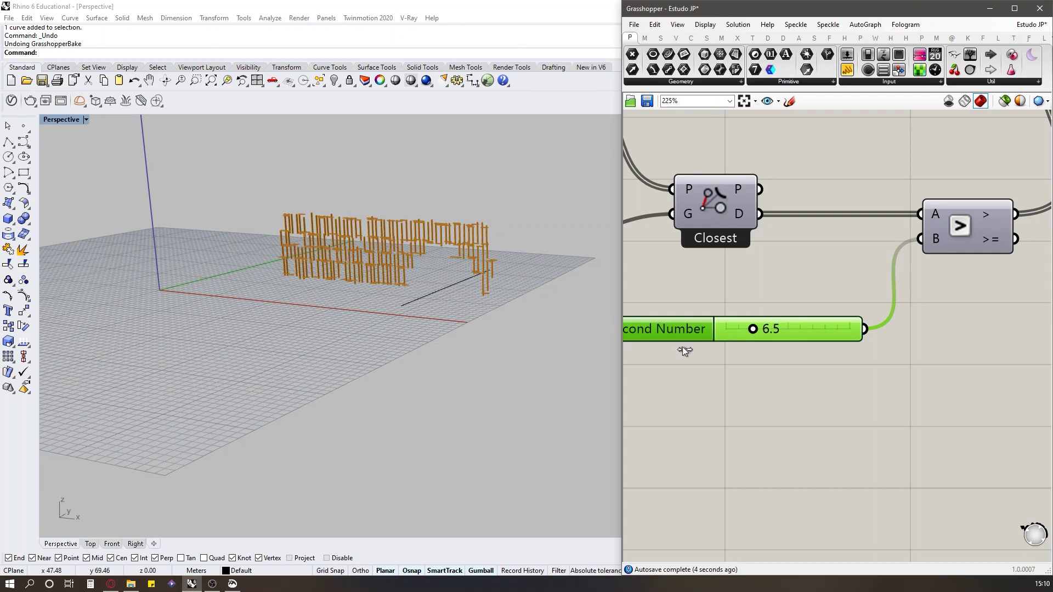
Step: Browse the Japan House facade photos in the web browser for reference, and return to Rhino
click(430, 293)
scroll(402, 272, down, 4)
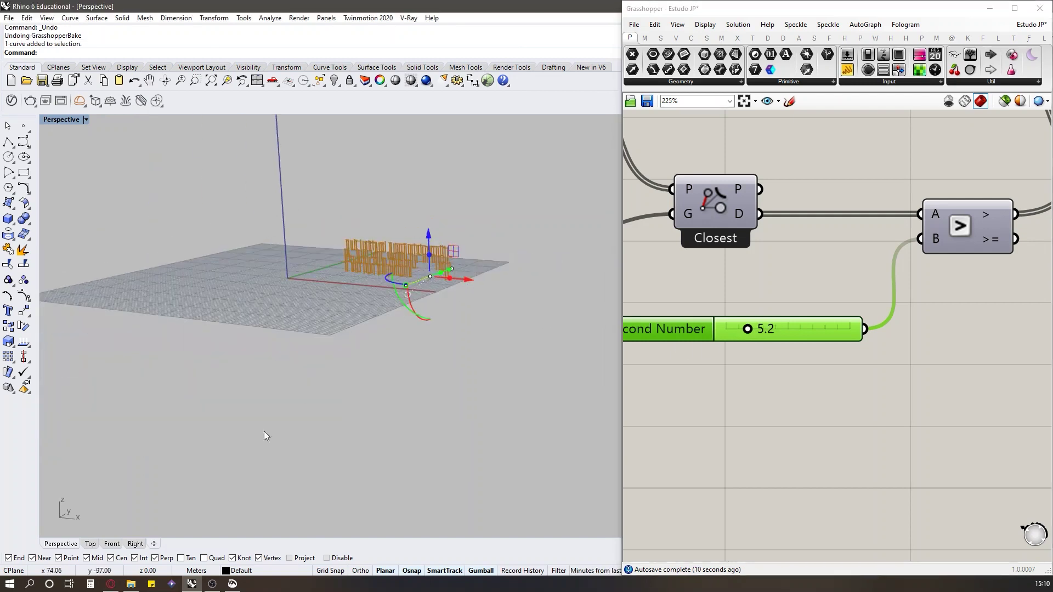
click(110, 584)
click(826, 323)
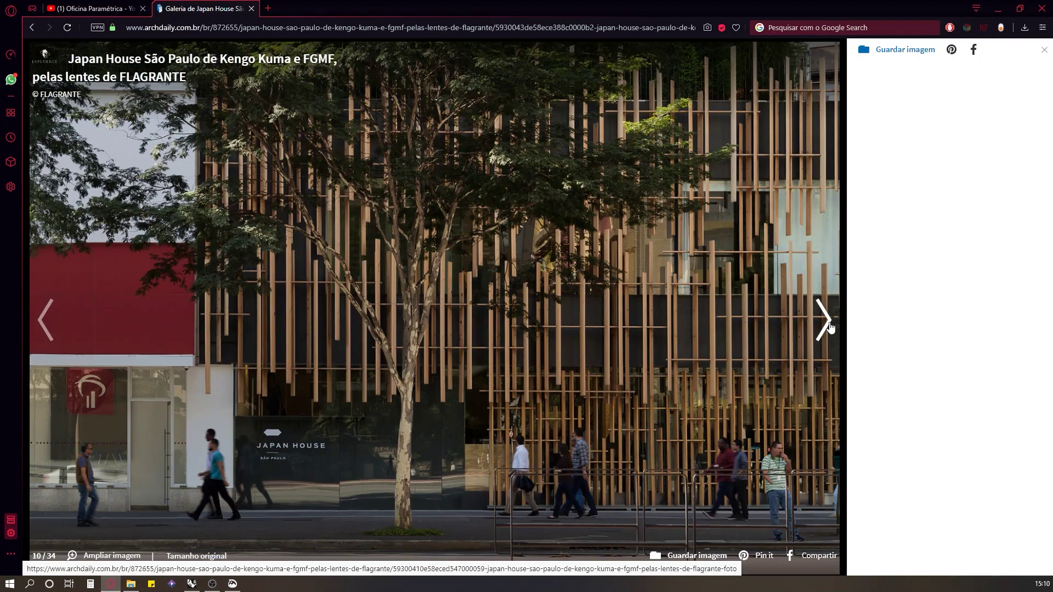
click(830, 327)
click(828, 323)
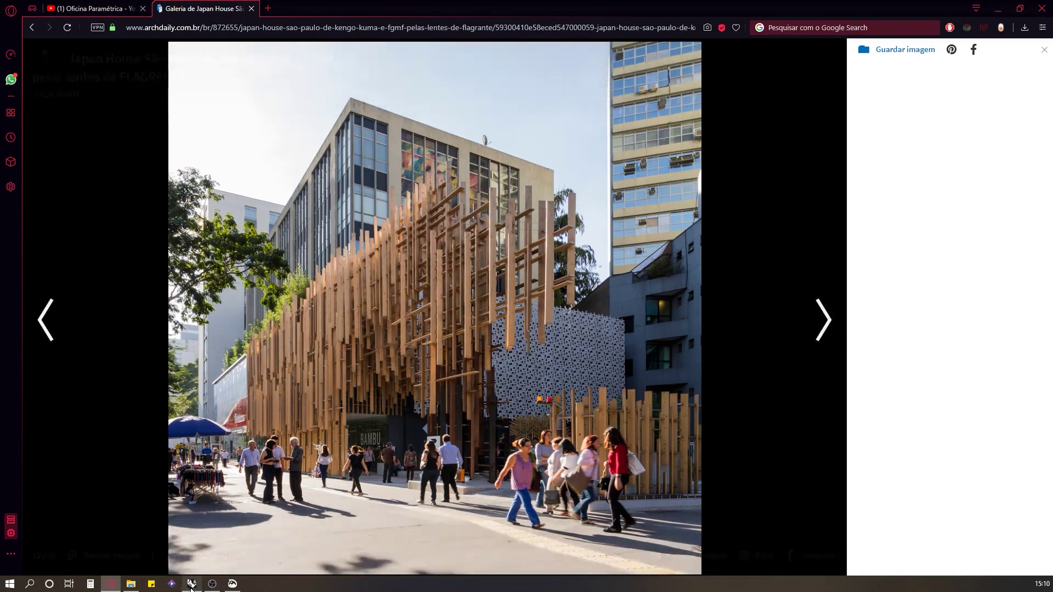
click(1004, 7)
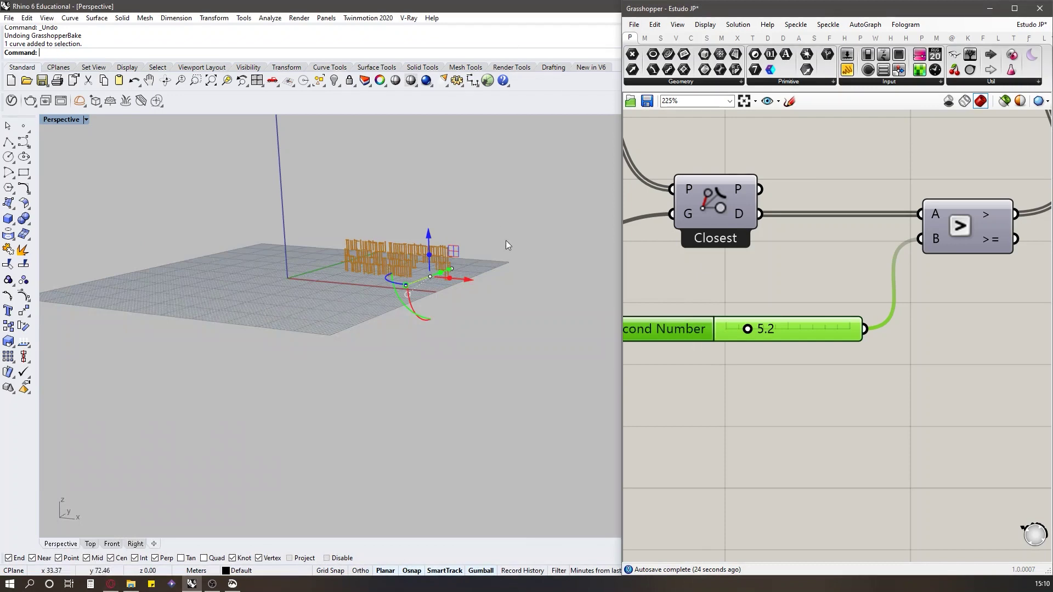
Step: Copy the attractor line beside the facade upward to make a second, higher line
right_drag(504, 249, 489, 288)
scroll(461, 302, up, 7)
drag(412, 296, 476, 311)
drag(433, 263, 442, 192)
right_drag(447, 247, 442, 216)
scroll(444, 233, down, 5)
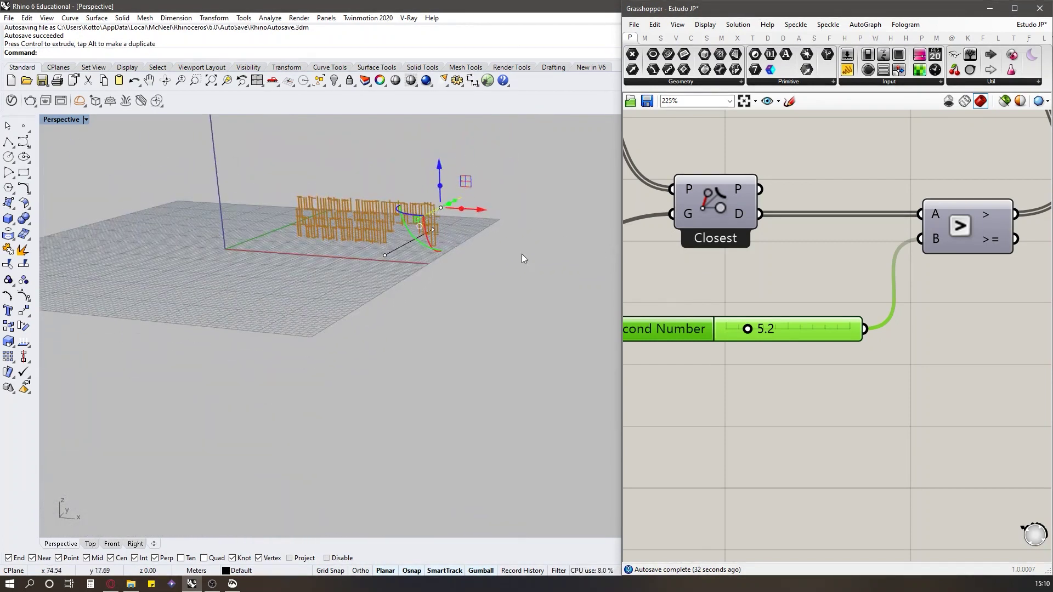
Step: Assign both attractor lines as multiple curves to the Curve parameter feeding the Closest component
drag(310, 150, 513, 300)
scroll(740, 262, down, 2)
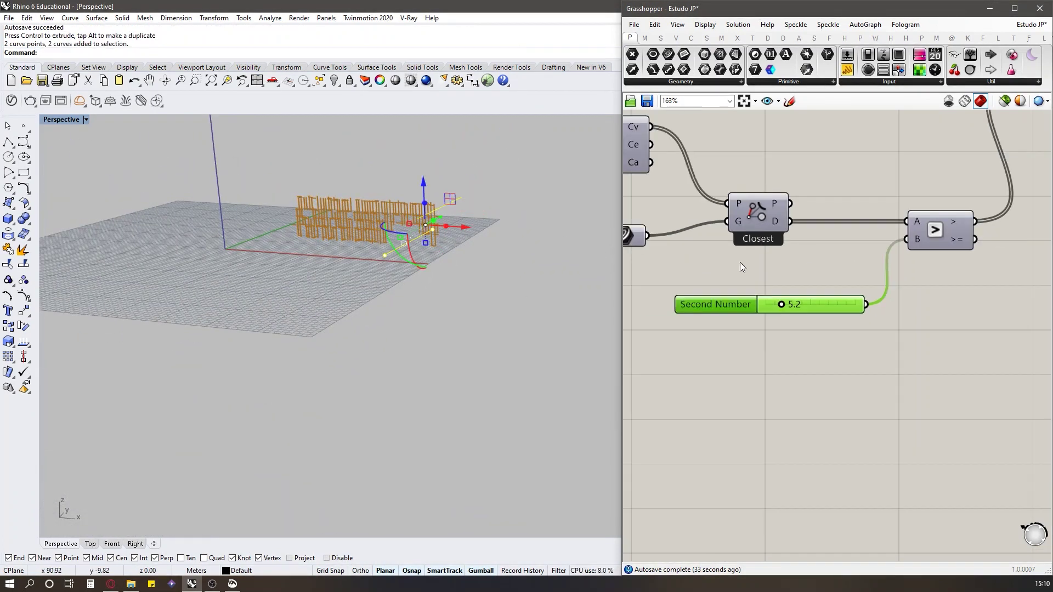
right_click(637, 240)
click(680, 402)
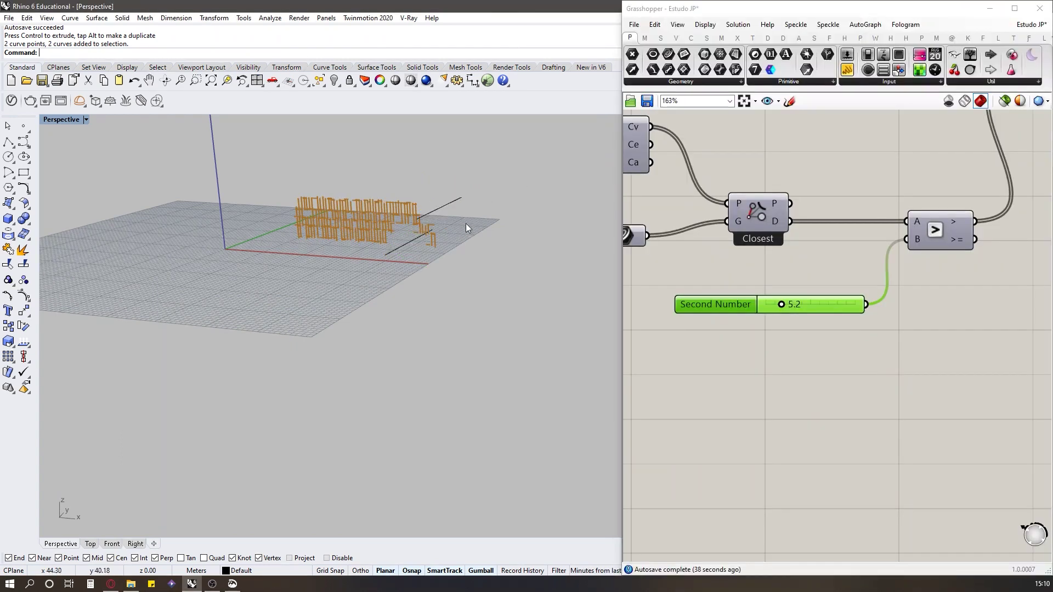
Step: Try moving the upper attractor line along X to the facade's opposite end, and undo the move
scroll(455, 183, up, 10)
right_drag(455, 187, 443, 219)
scroll(446, 195, down, 7)
click(443, 219)
drag(467, 229, 267, 202)
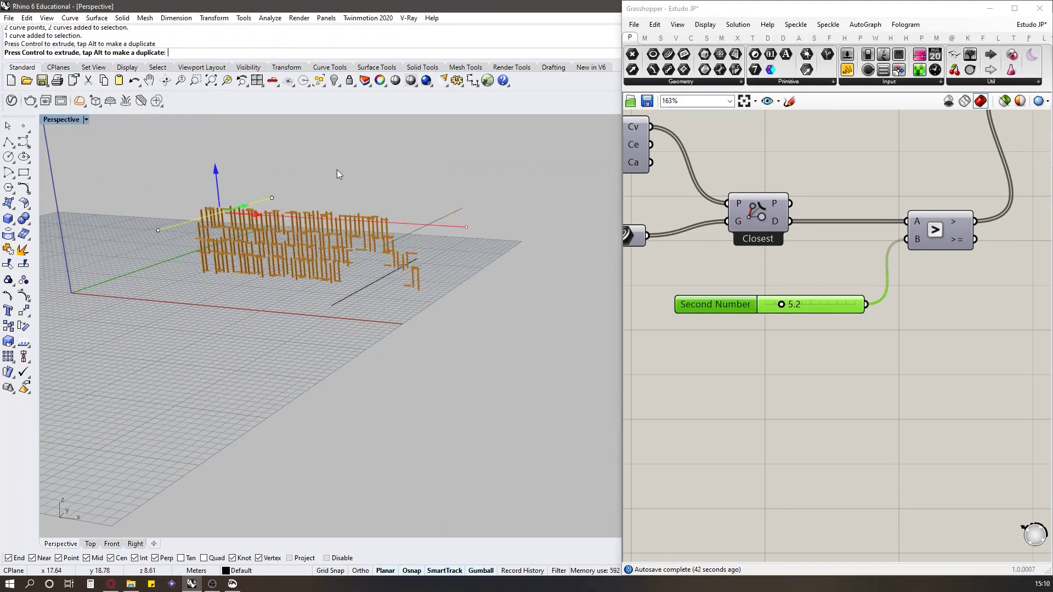
drag(412, 153, 400, 163)
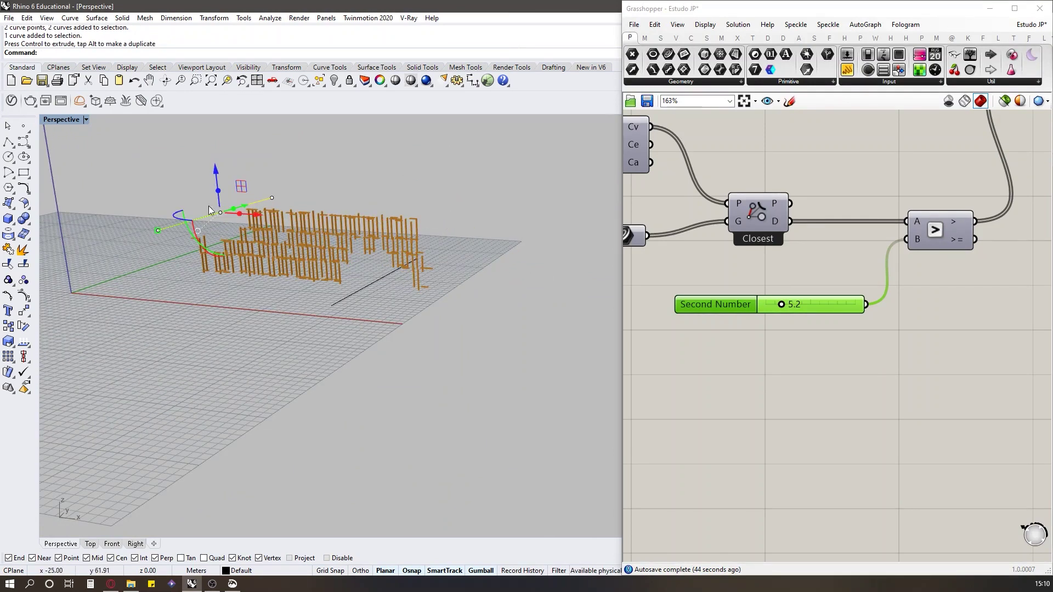
click(399, 164)
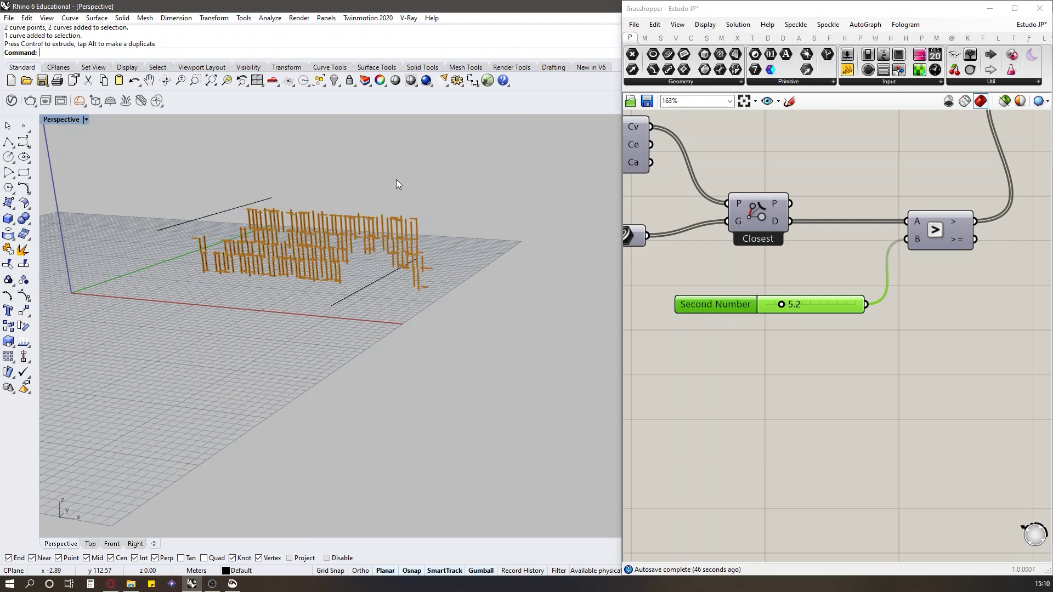
key(ctrl+z)
Step: Move both attractor lines along X further into the facade's open end, and lower the upper line slightly
right_drag(416, 203, 450, 199)
drag(476, 184, 479, 171)
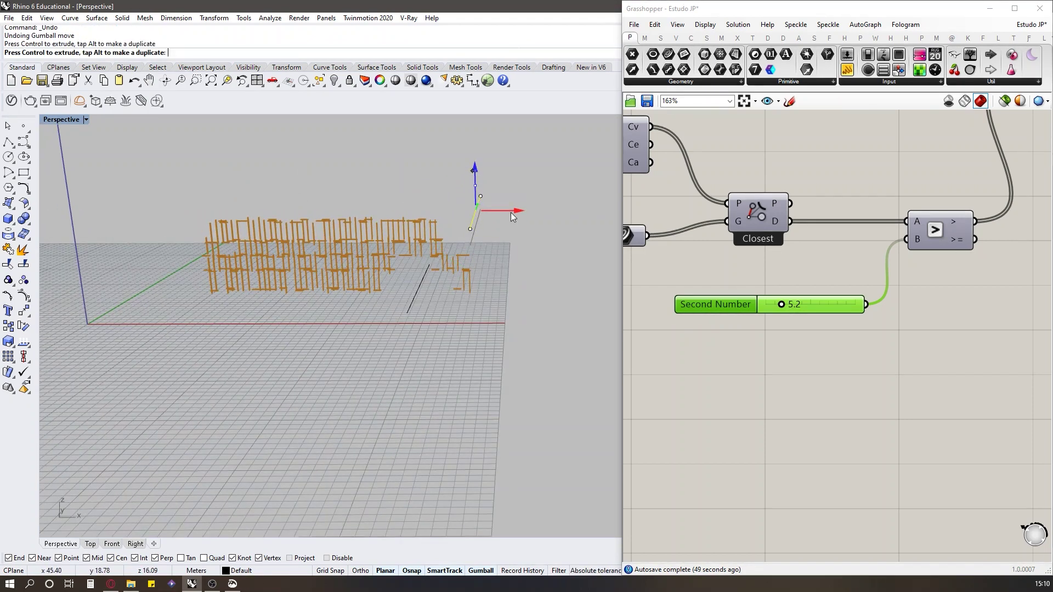
drag(510, 211, 518, 212)
click(416, 283)
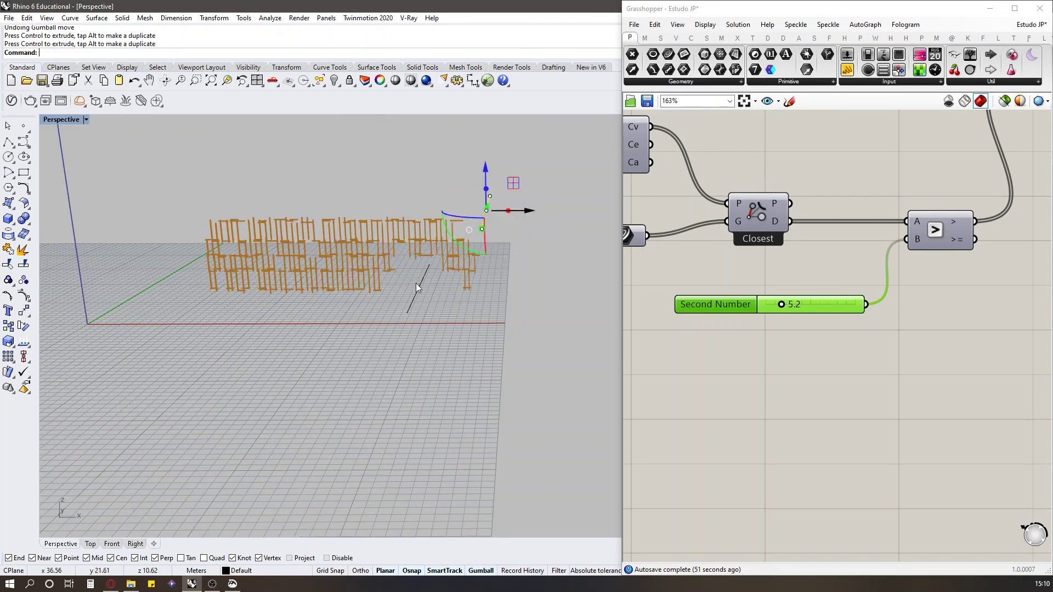
drag(467, 284, 436, 292)
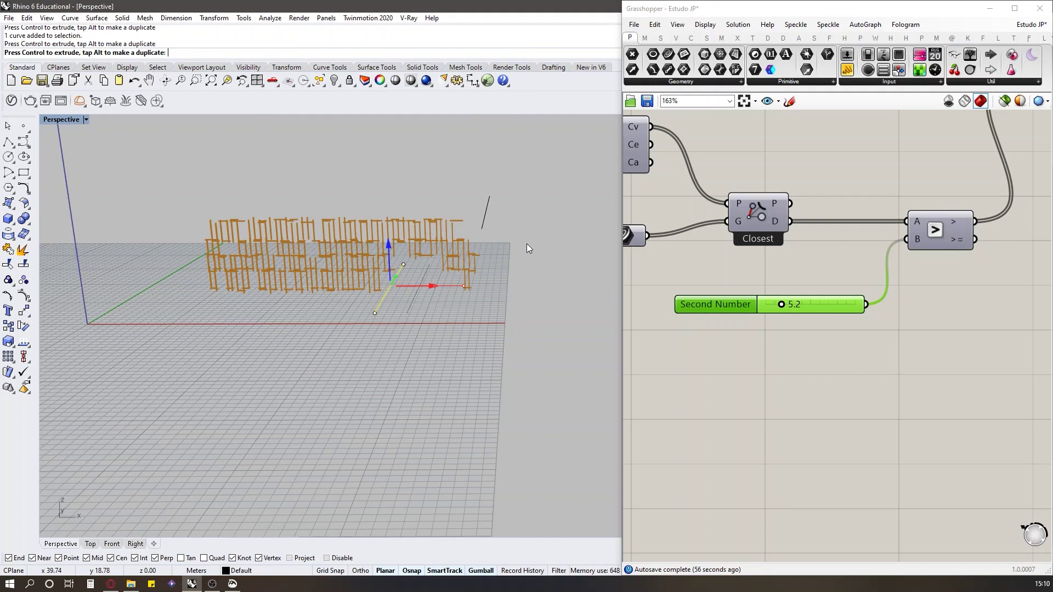
click(486, 212)
drag(531, 210, 512, 212)
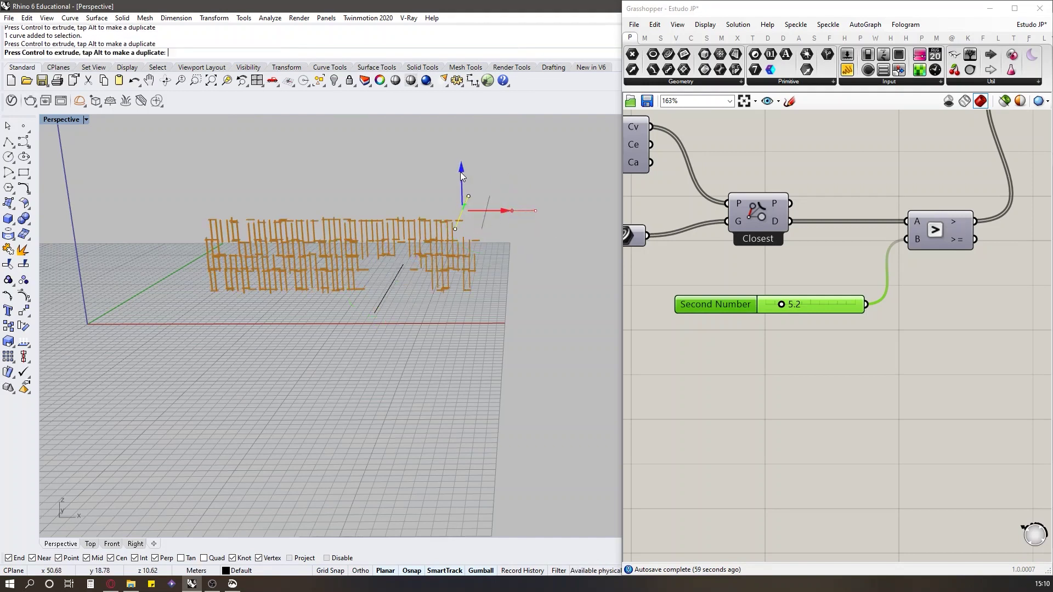
drag(460, 172, 463, 184)
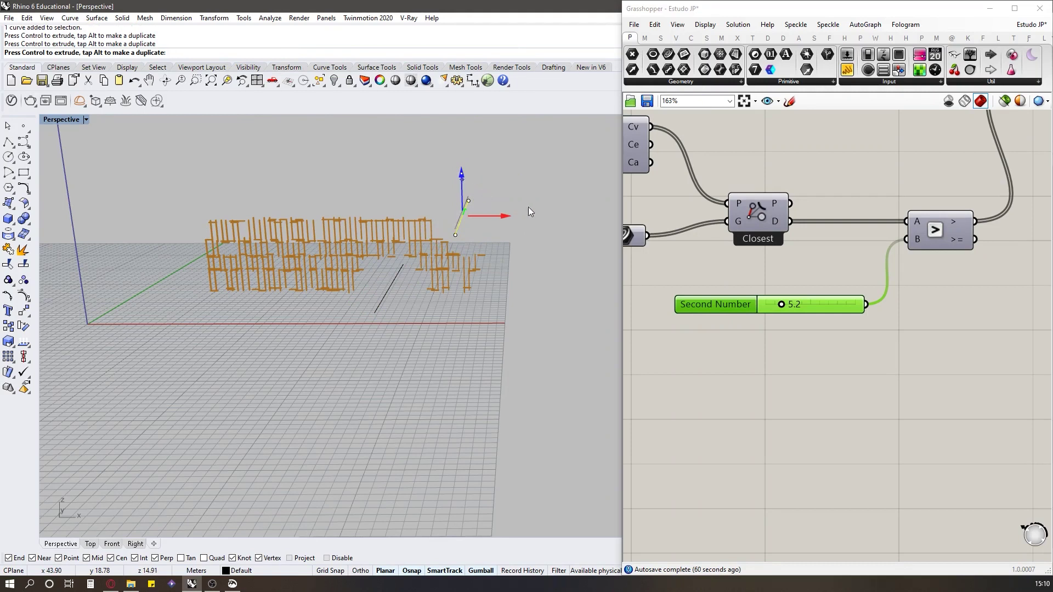
right_drag(572, 268, 522, 268)
click(692, 262)
click(493, 275)
Step: Test other values on the Factor slider of the upper branch's Unit Z vector, and return it to 0.19
scroll(684, 262, down, 6)
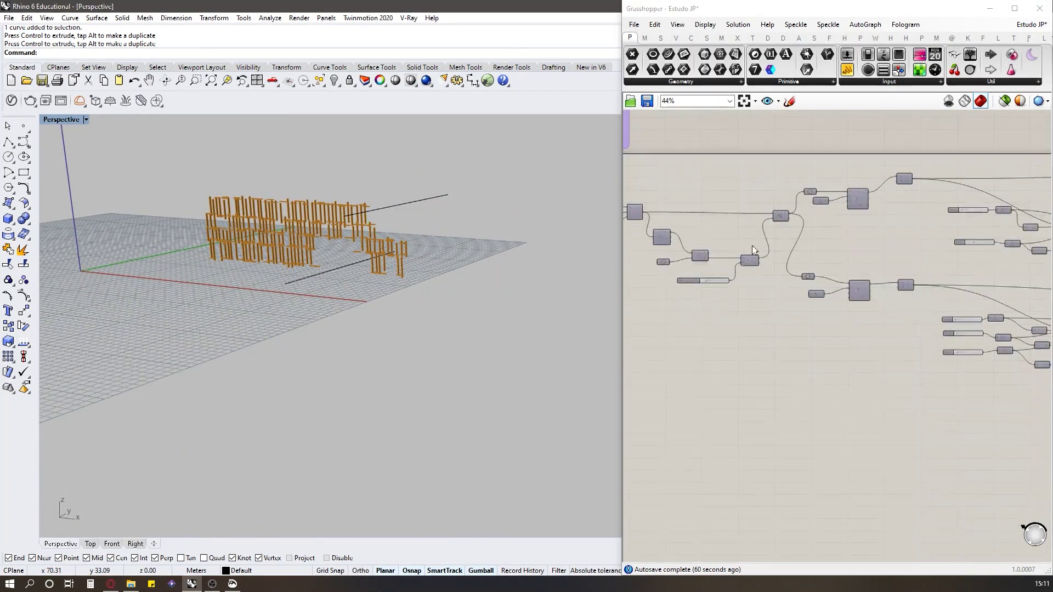
scroll(795, 224, up, 4)
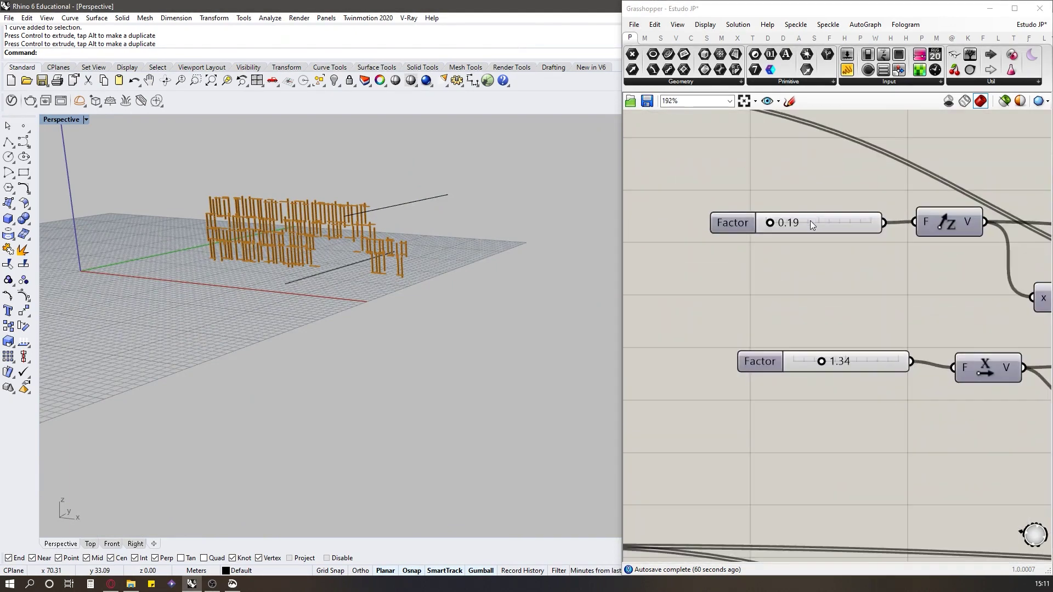
scroll(308, 218, up, 5)
right_drag(283, 215, 619, 223)
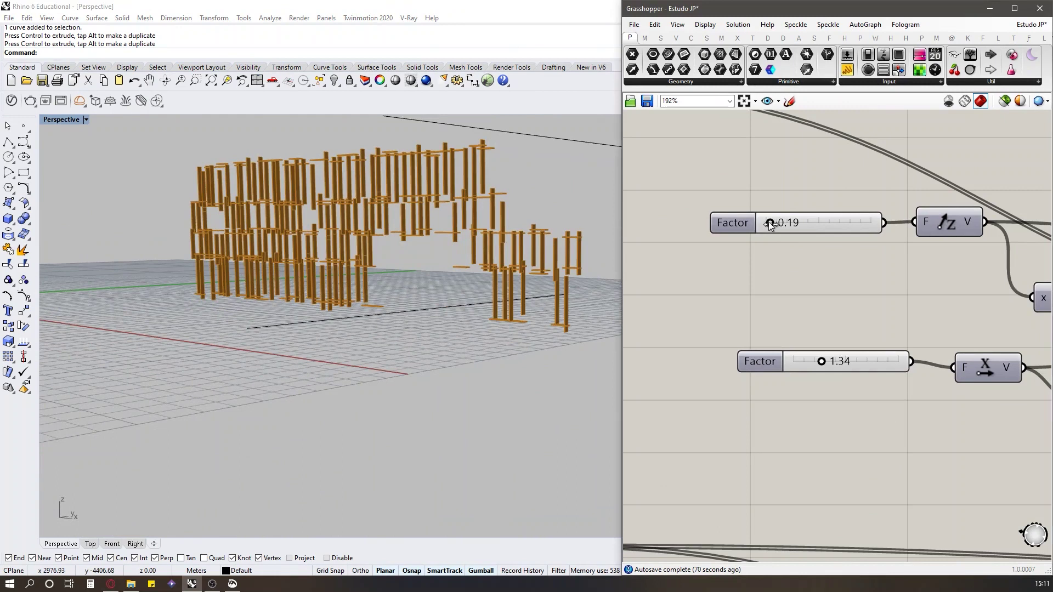
mouse_move(779, 222)
mouse_down()
mouse_move(795, 223)
mouse_move(765, 223)
mouse_up()
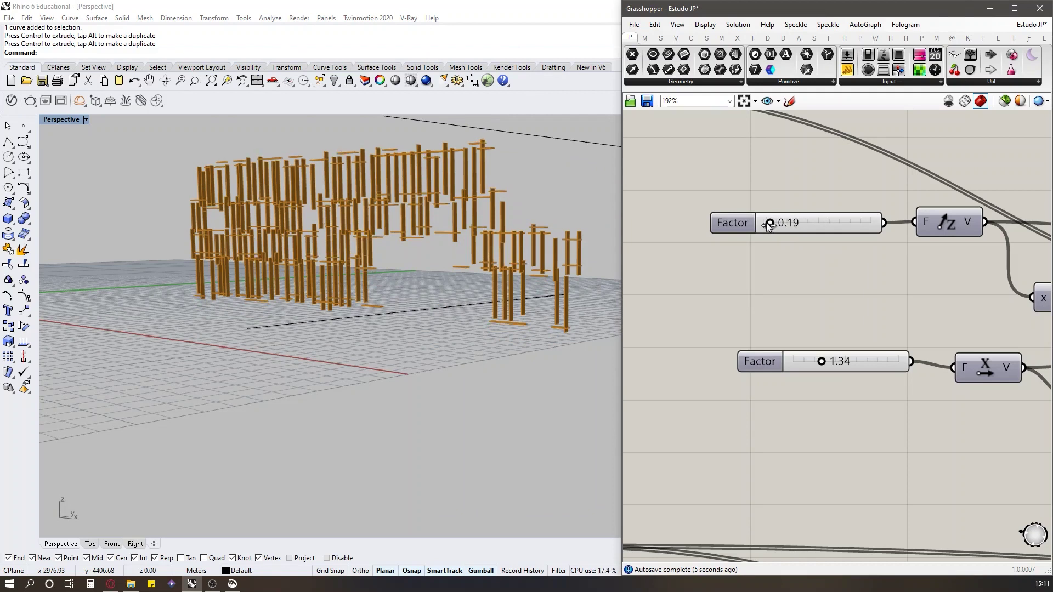
right_drag(317, 213, 399, 218)
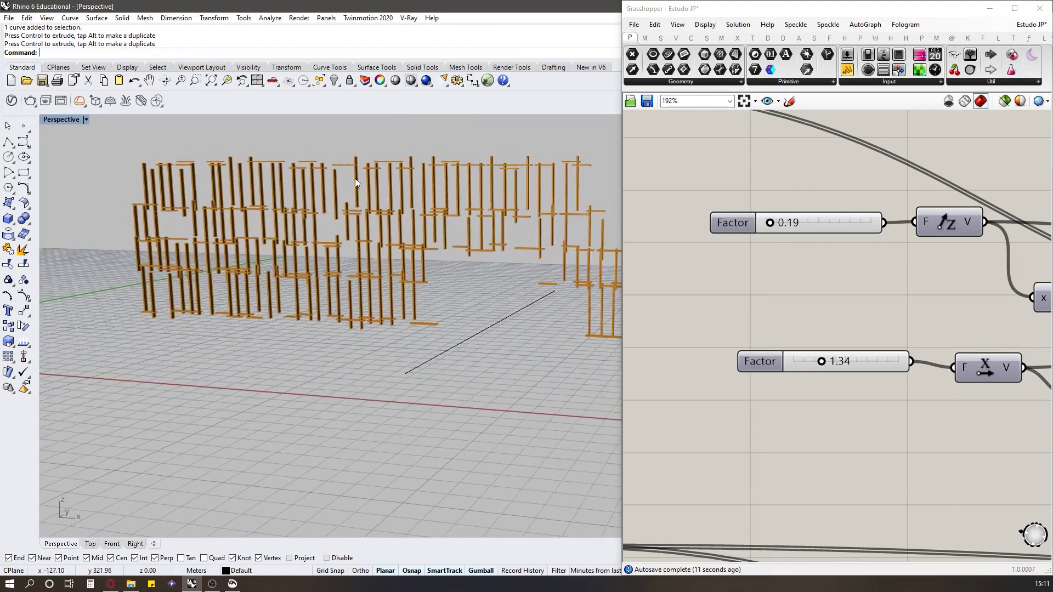
Step: Set the Factor slider of the Unit X vector below it to 1.31
scroll(712, 289, down, 5)
scroll(762, 307, up, 4)
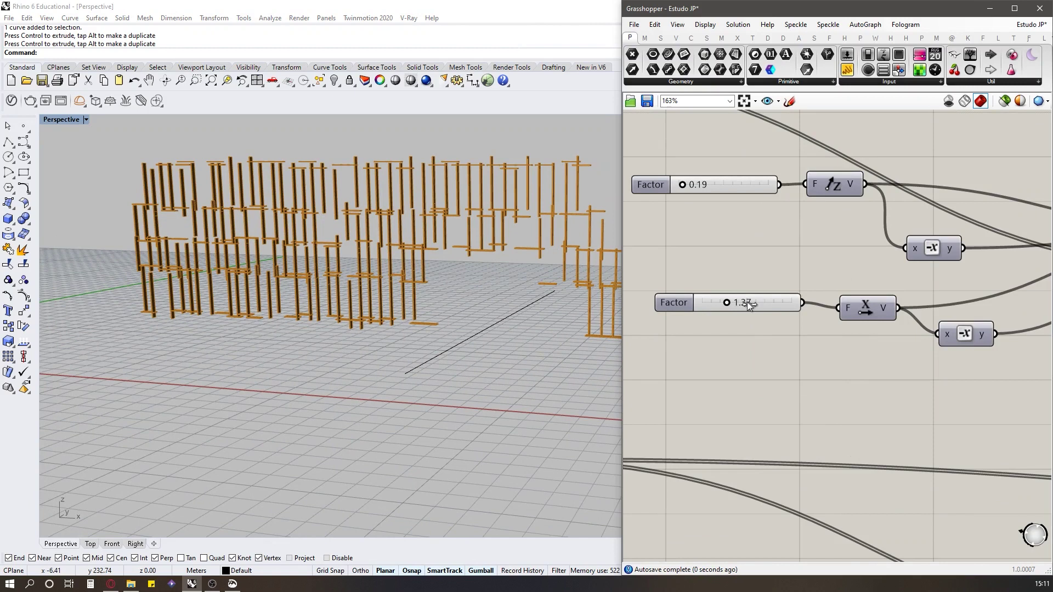
drag(746, 301, 726, 304)
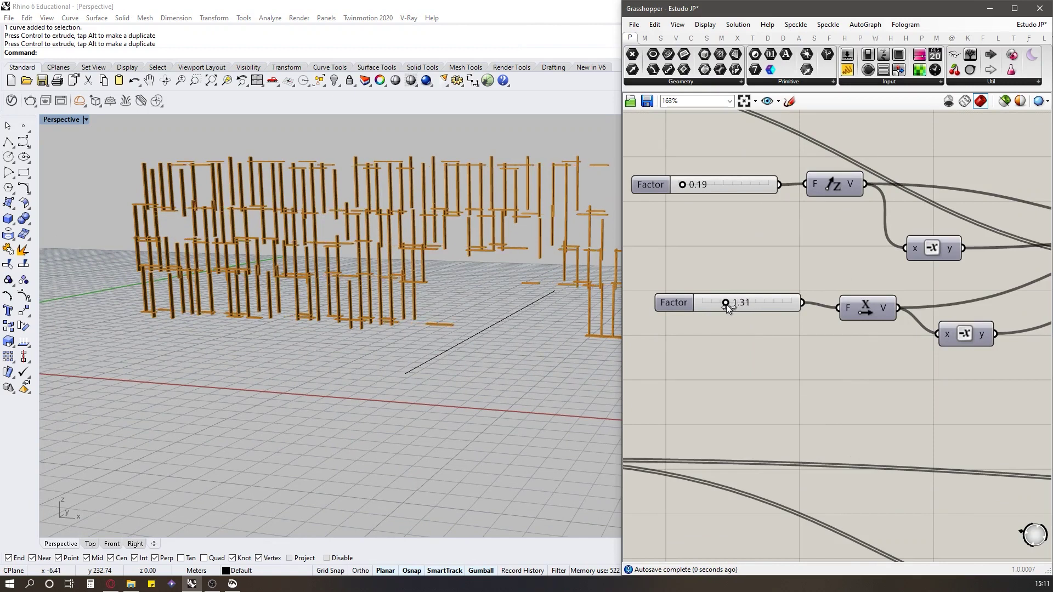
Step: Set the Factor slider of the upper branch's Unit X vector to 0.82 and check the horizontal slats up close
drag(716, 306, 717, 306)
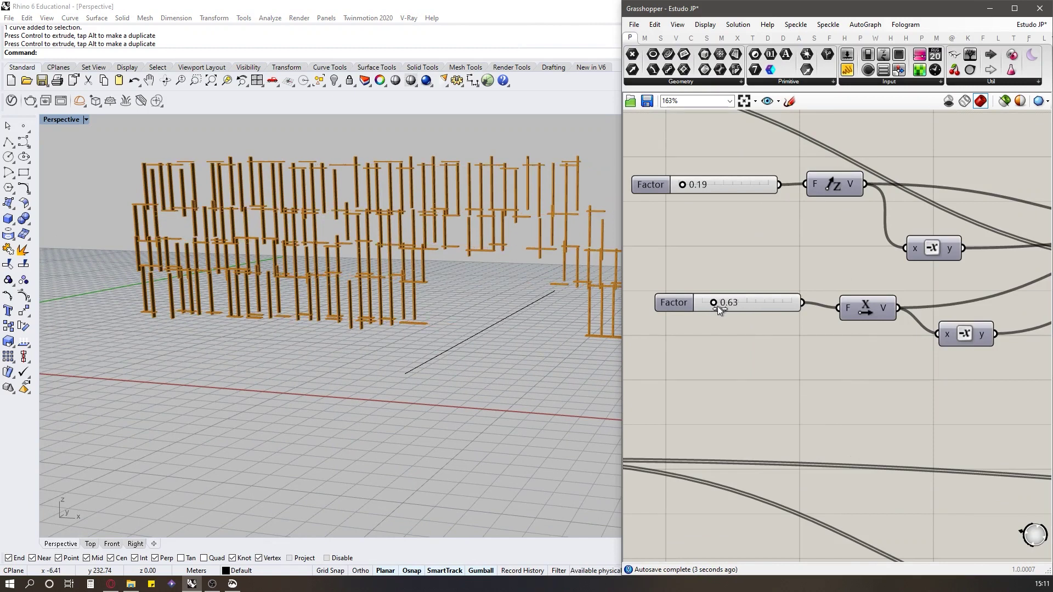
scroll(421, 315, up, 5)
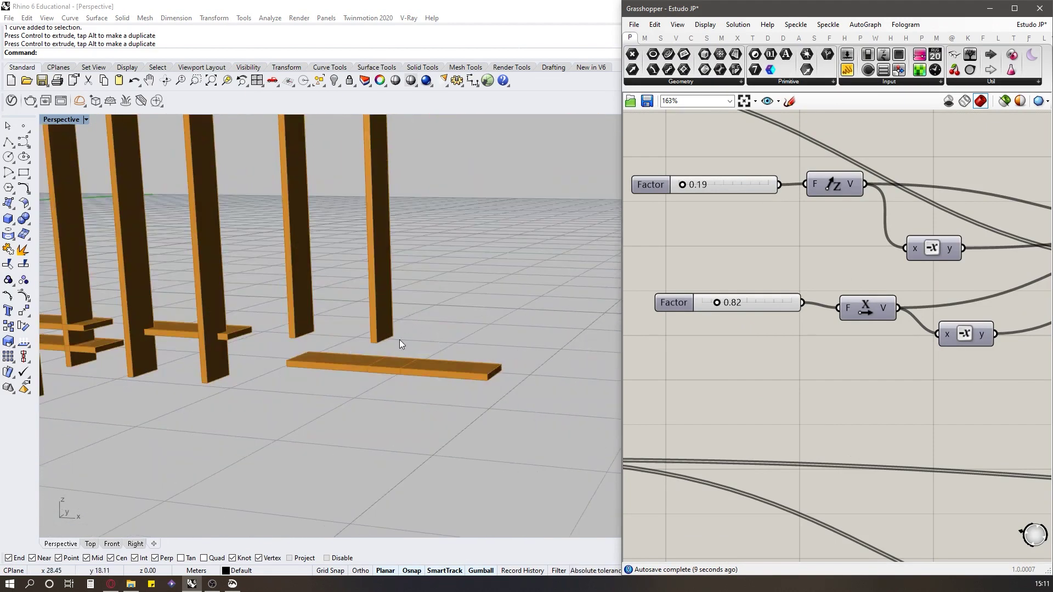
scroll(362, 378, down, 6)
scroll(351, 375, down, 3)
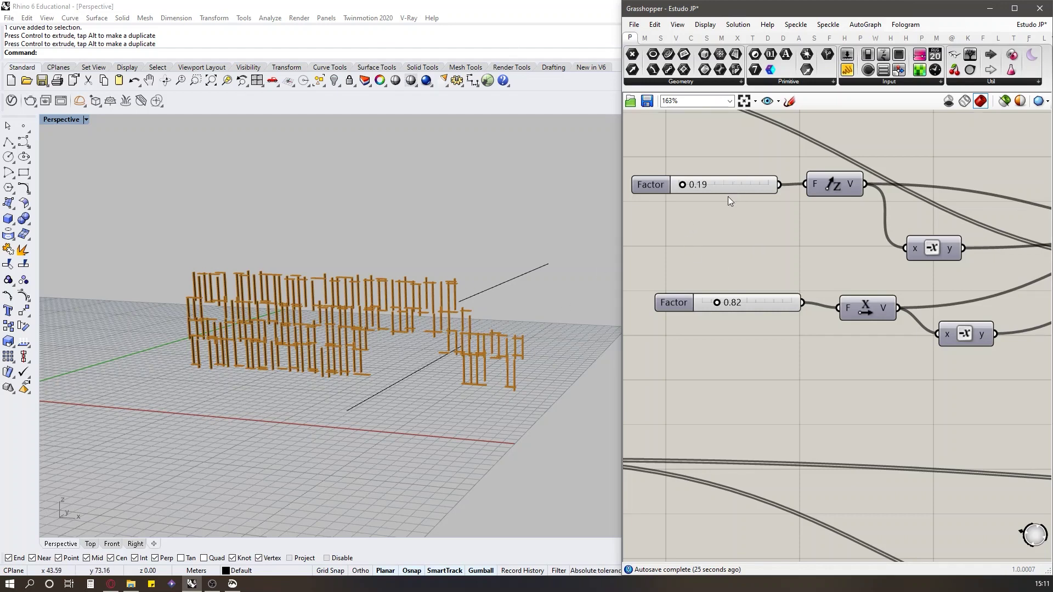
Step: Set the Factor slider of the lower branch's Unit X vector to 0.33
scroll(728, 252, down, 5)
scroll(731, 316, up, 4)
scroll(737, 274, down, 3)
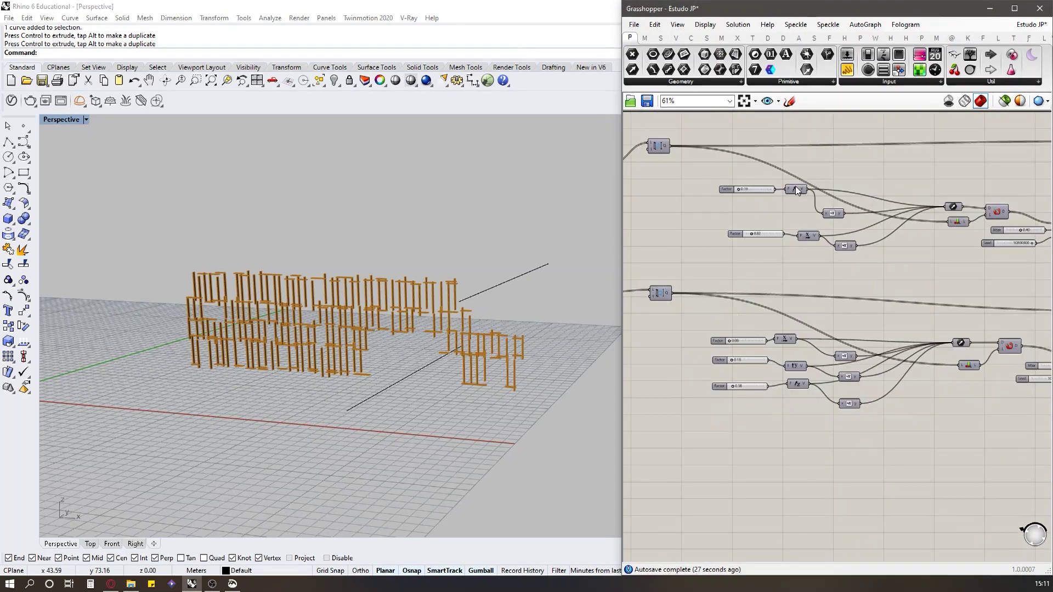
scroll(730, 340, up, 6)
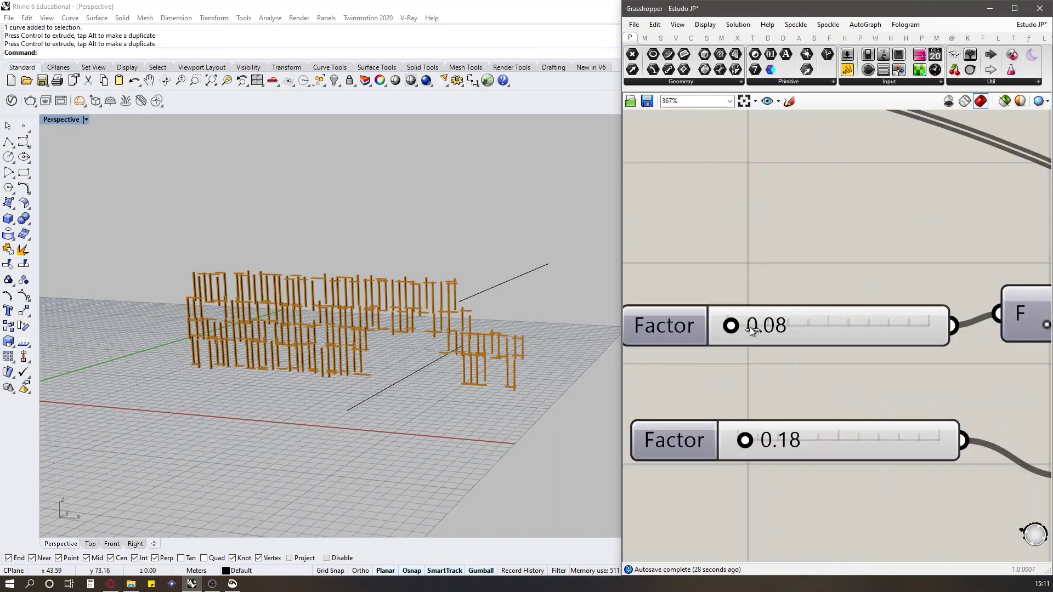
drag(758, 327, 743, 328)
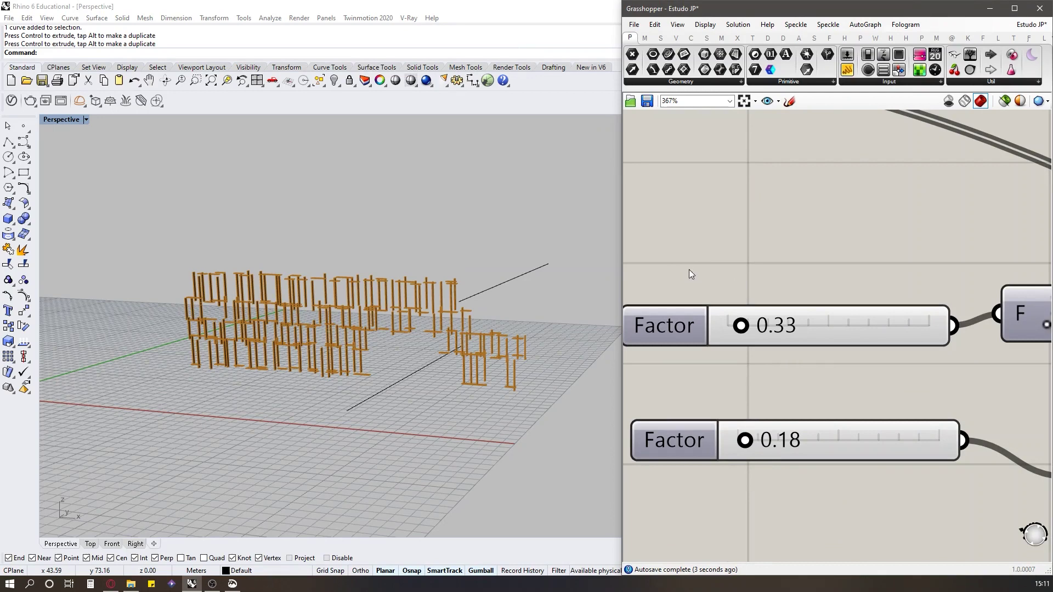
Step: View the facade edge-on and adjust the Factor slider of the lower branch's Unit Y vector
scroll(670, 271, down, 3)
right_drag(509, 278, 422, 250)
scroll(370, 261, up, 8)
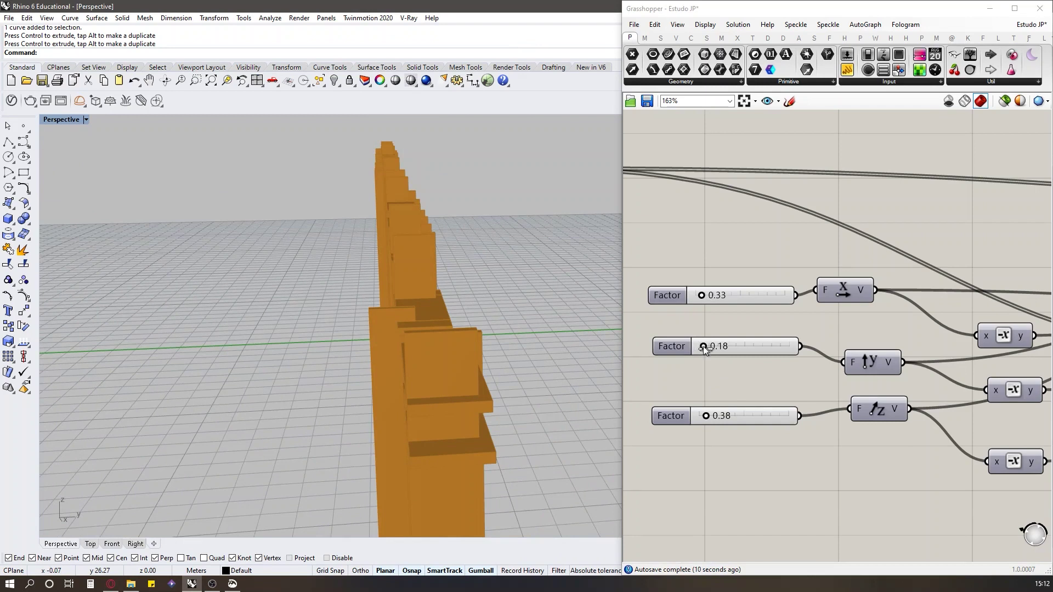
drag(712, 345, 705, 349)
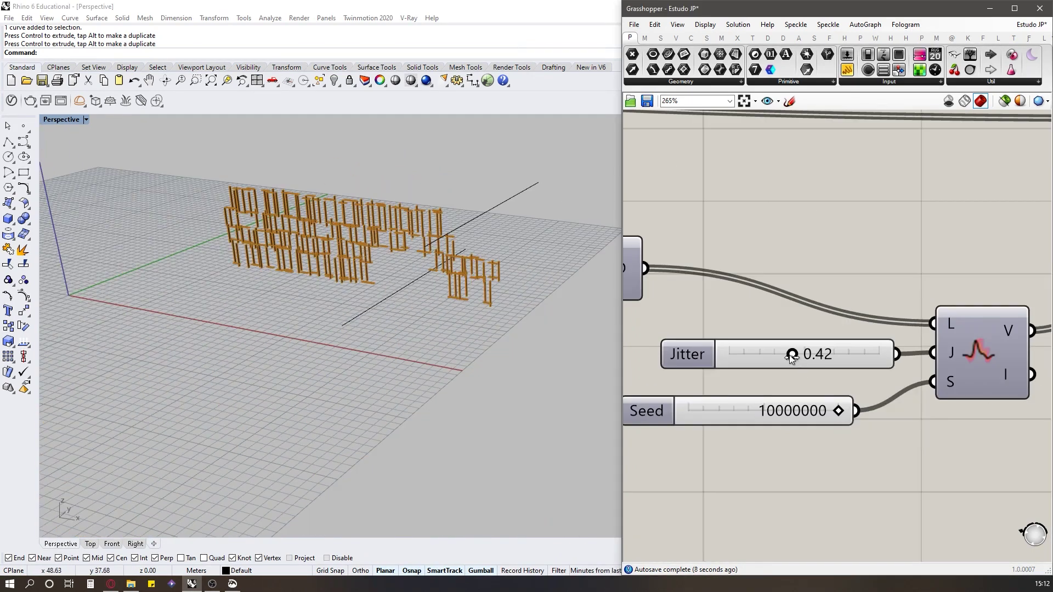
Step: Set the lower branch's Jitter slider to 0.60 and lower its Seed value
drag(793, 354, 818, 354)
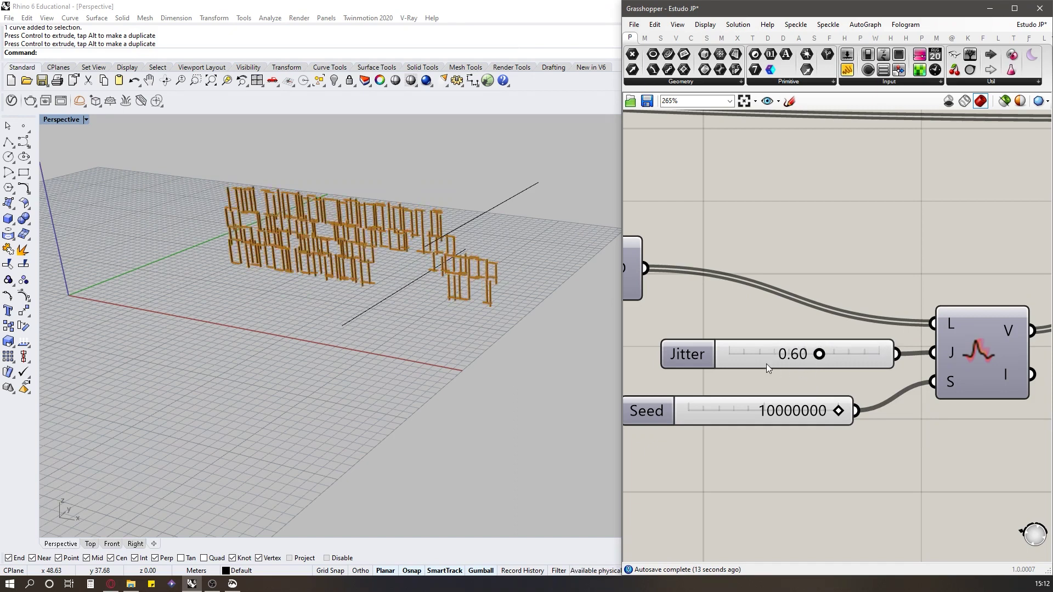
drag(814, 419, 778, 412)
scroll(779, 411, down, 6)
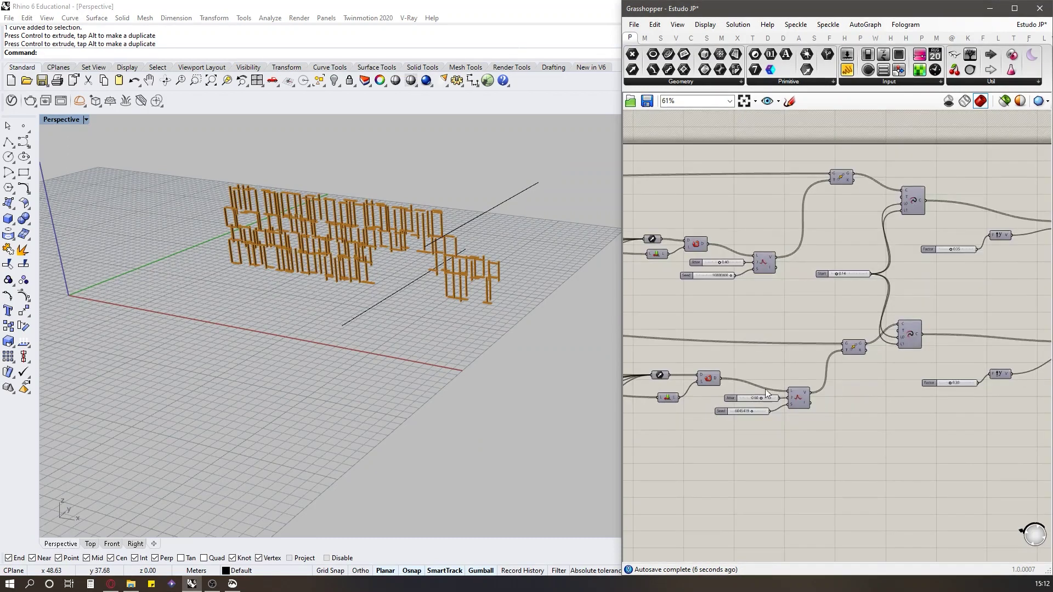
Step: Set the Start slider that feeds both branches' curve extension lengths to 0.33
right_drag(449, 280, 496, 219)
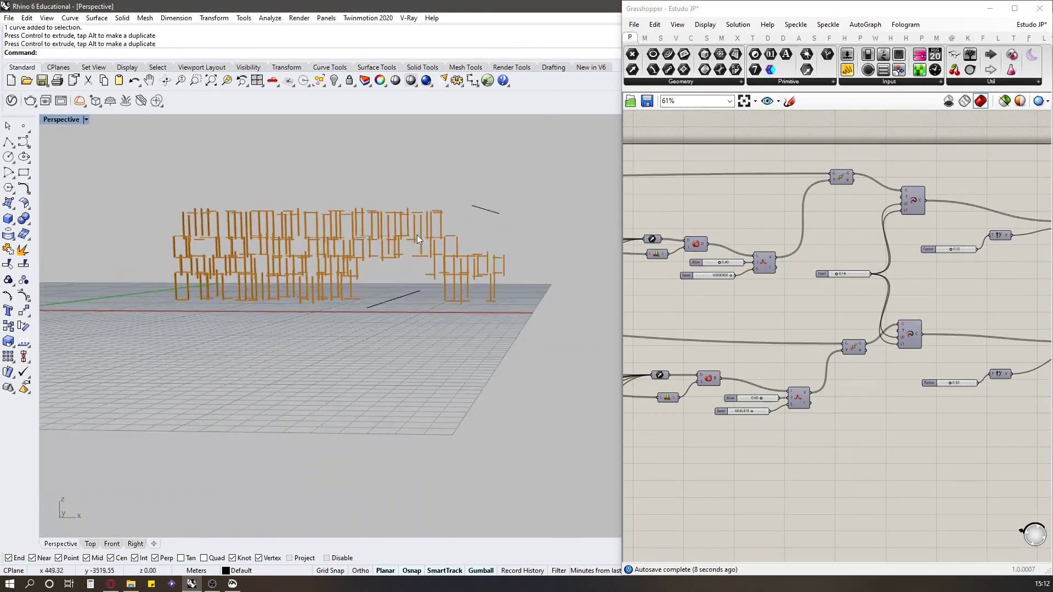
scroll(435, 242, up, 8)
scroll(790, 263, up, 4)
scroll(850, 277, up, 1)
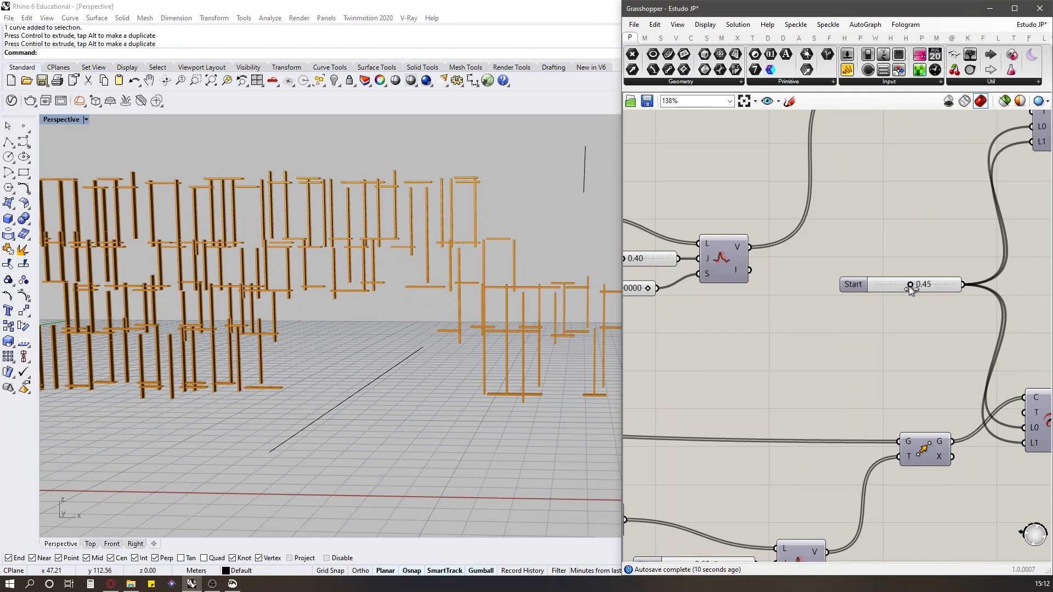
drag(910, 286, 913, 285)
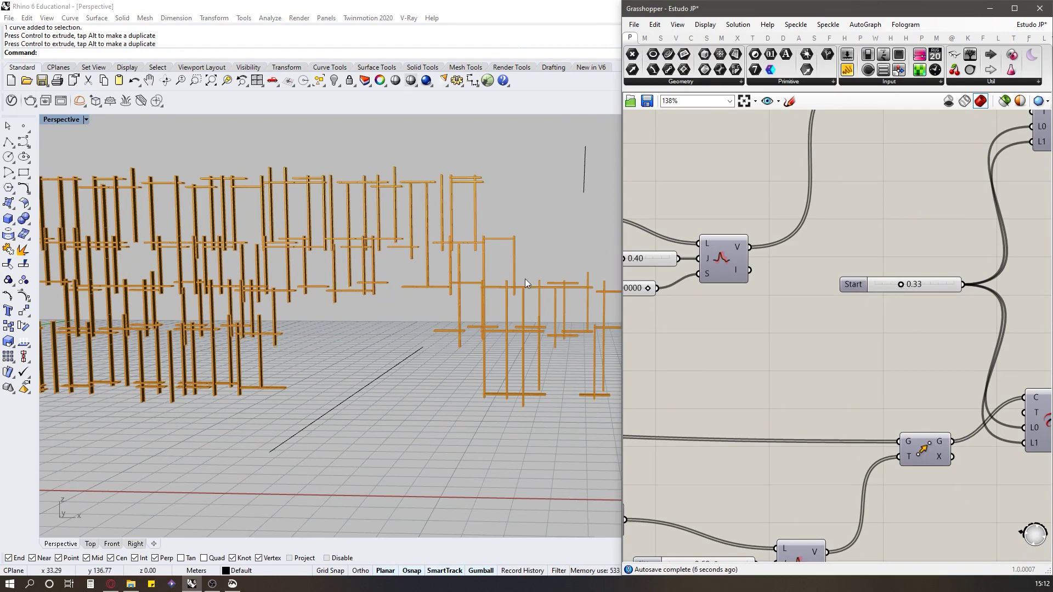
Step: Switch the Perspective viewport to the Arctic display mode and view the facade at an angle
scroll(454, 225, down, 6)
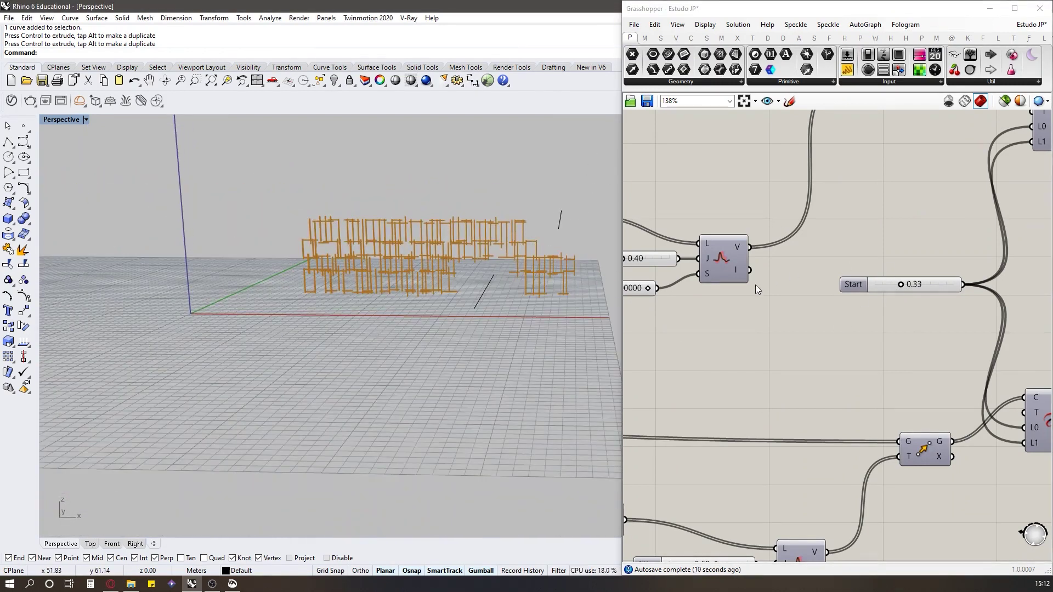
scroll(754, 282, down, 4)
scroll(752, 278, down, 4)
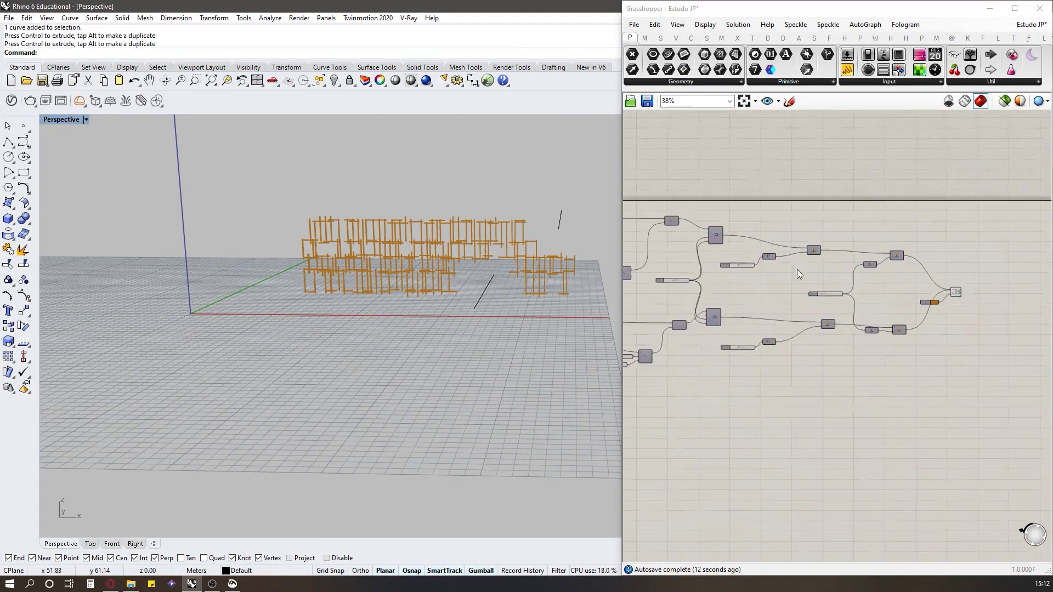
right_drag(527, 200, 466, 198)
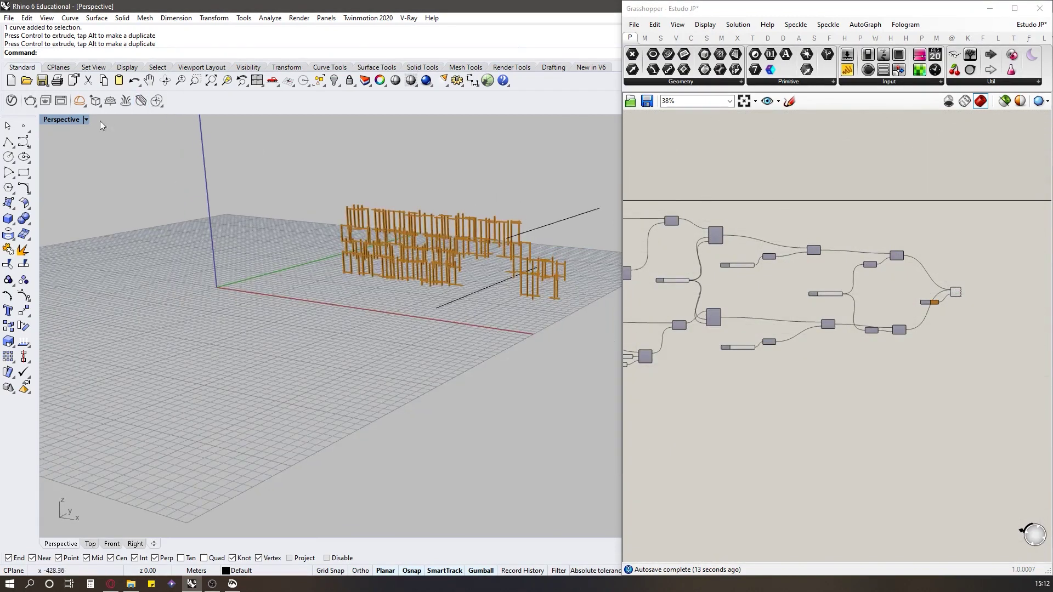
right_click(73, 119)
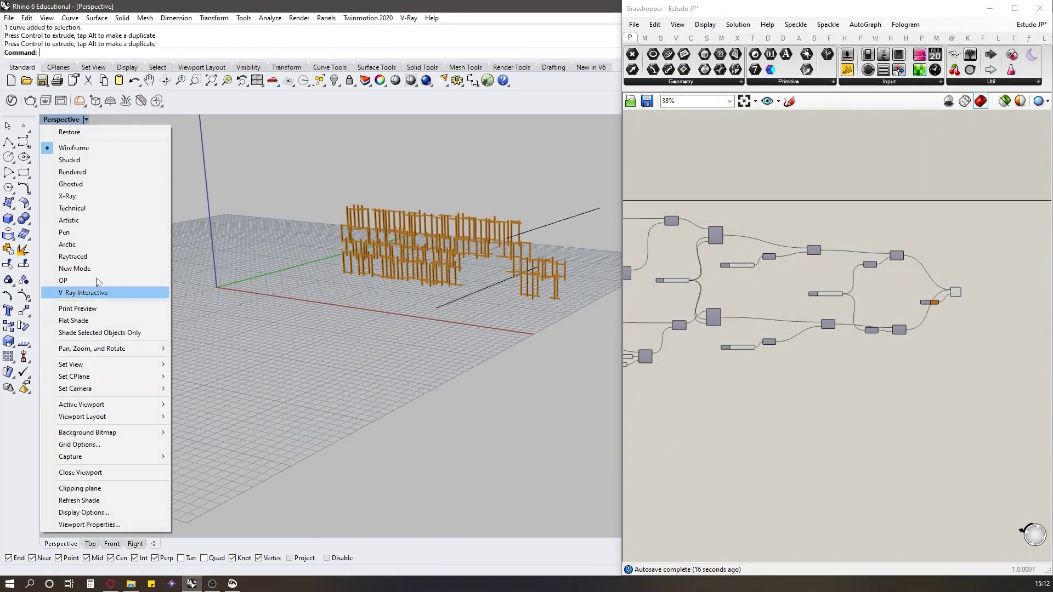
click(68, 244)
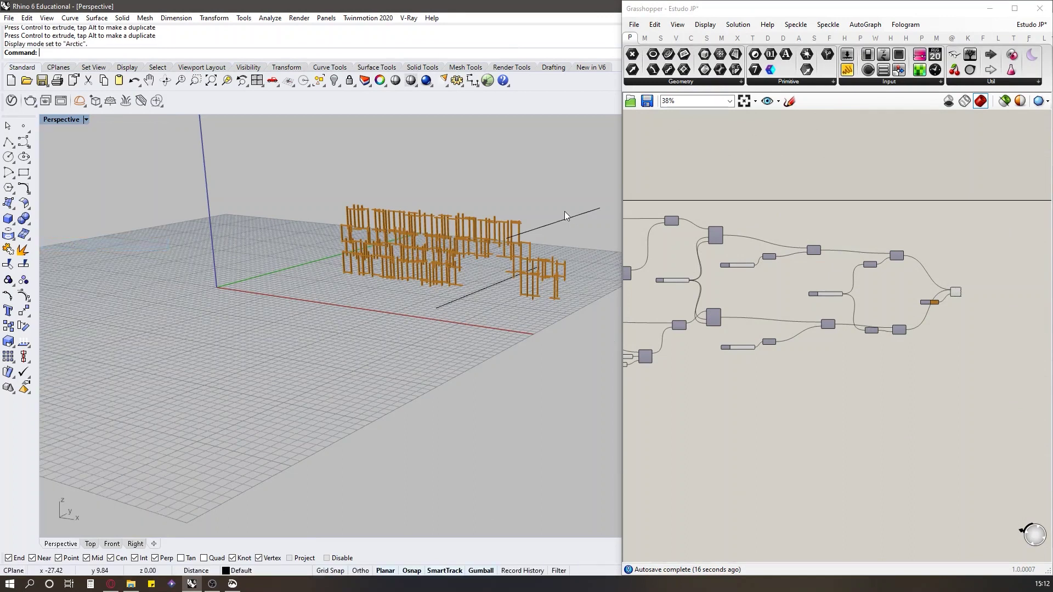
scroll(530, 244, up, 5)
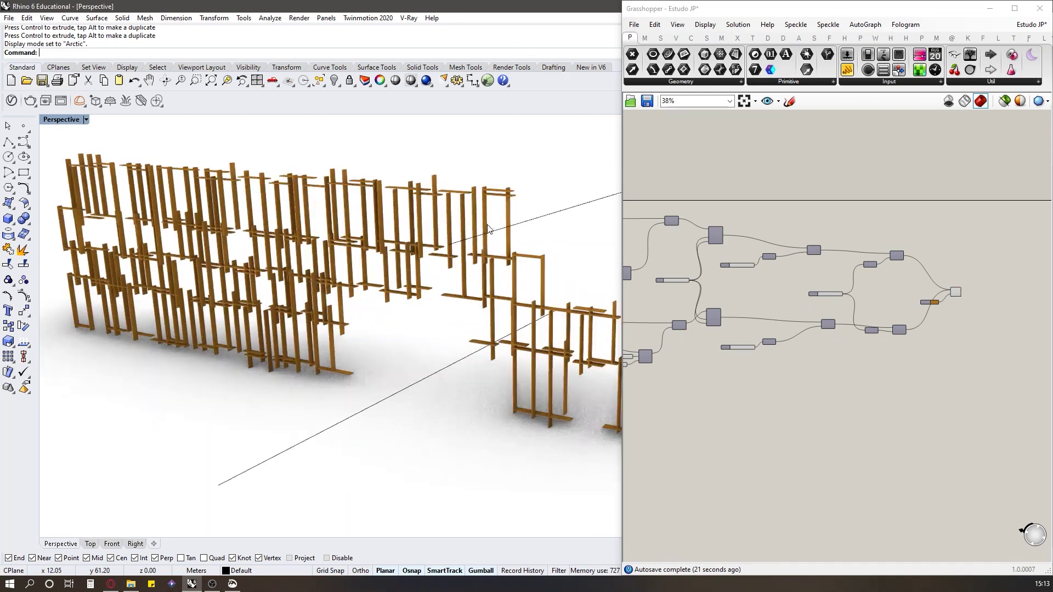
Step: Brighten the preview's colour swatch to a Val of 82 and review the slats around the opening
scroll(485, 241, up, 2)
right_drag(483, 250, 448, 225)
scroll(977, 304, up, 6)
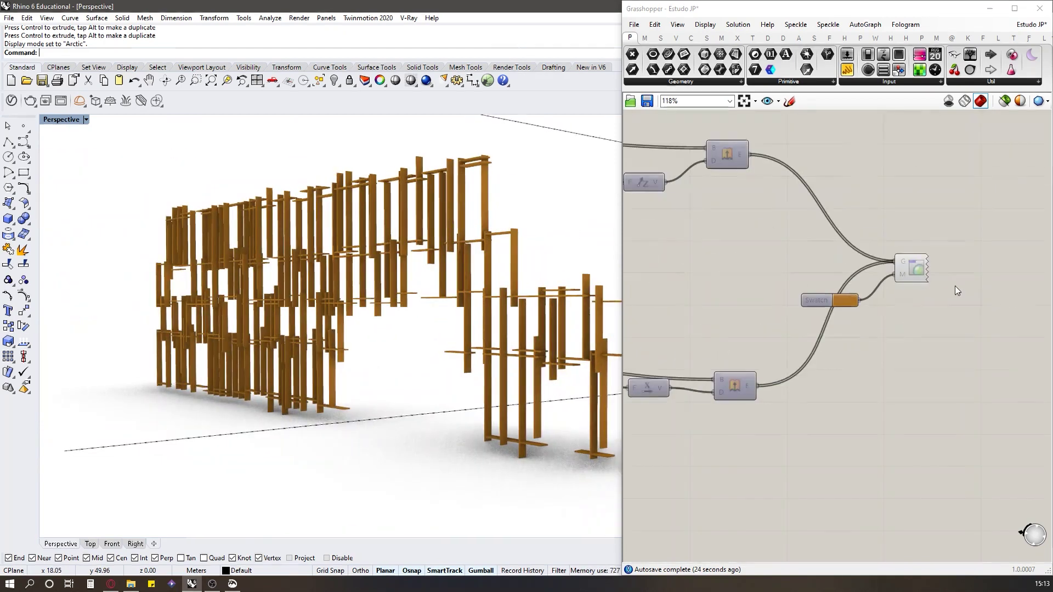
click(846, 300)
drag(926, 433, 938, 432)
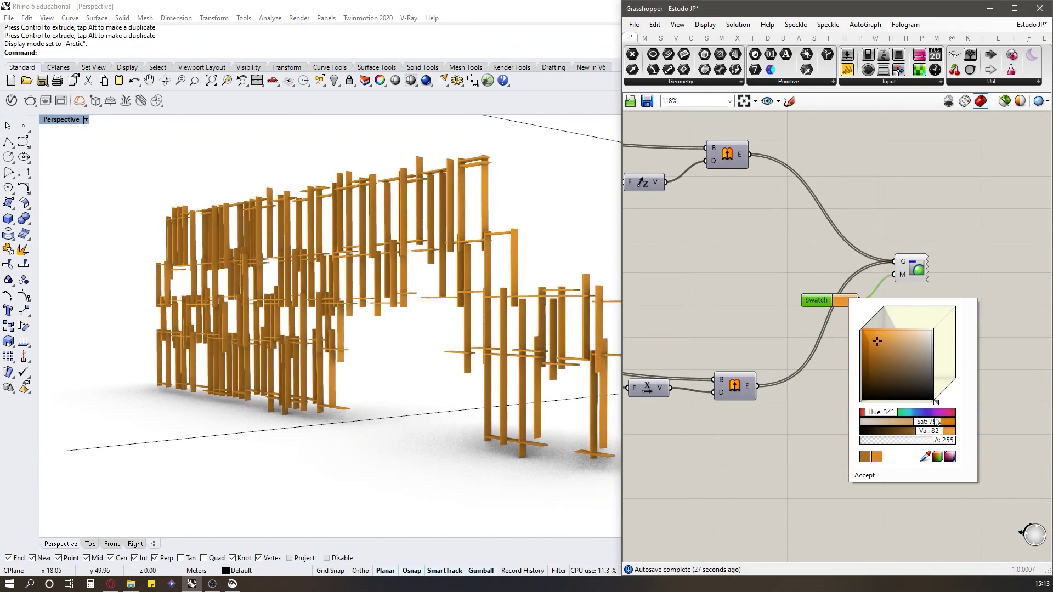
click(489, 232)
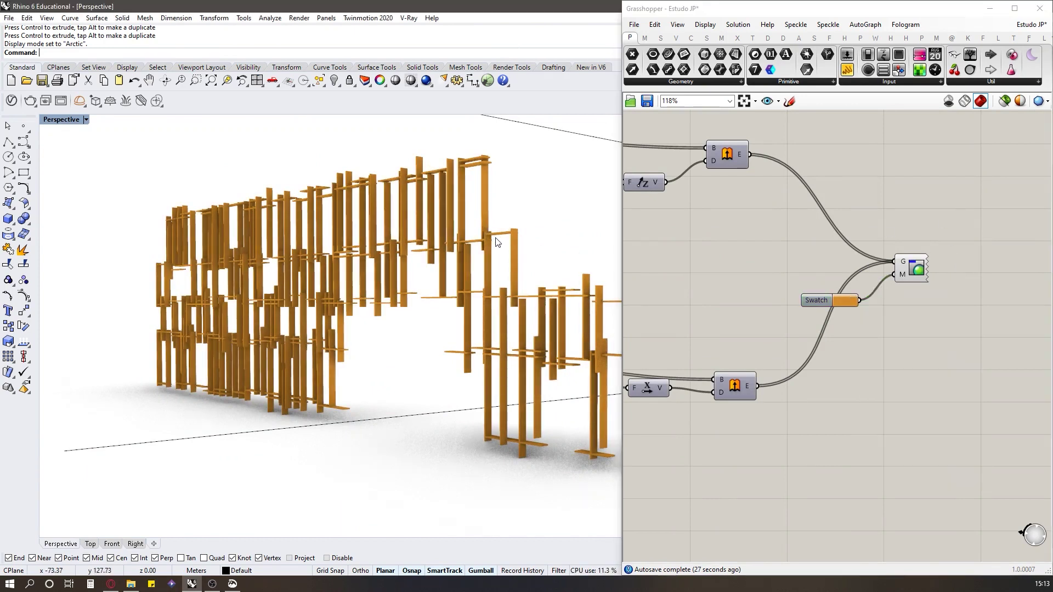
right_drag(495, 238, 521, 240)
scroll(299, 227, down, 3)
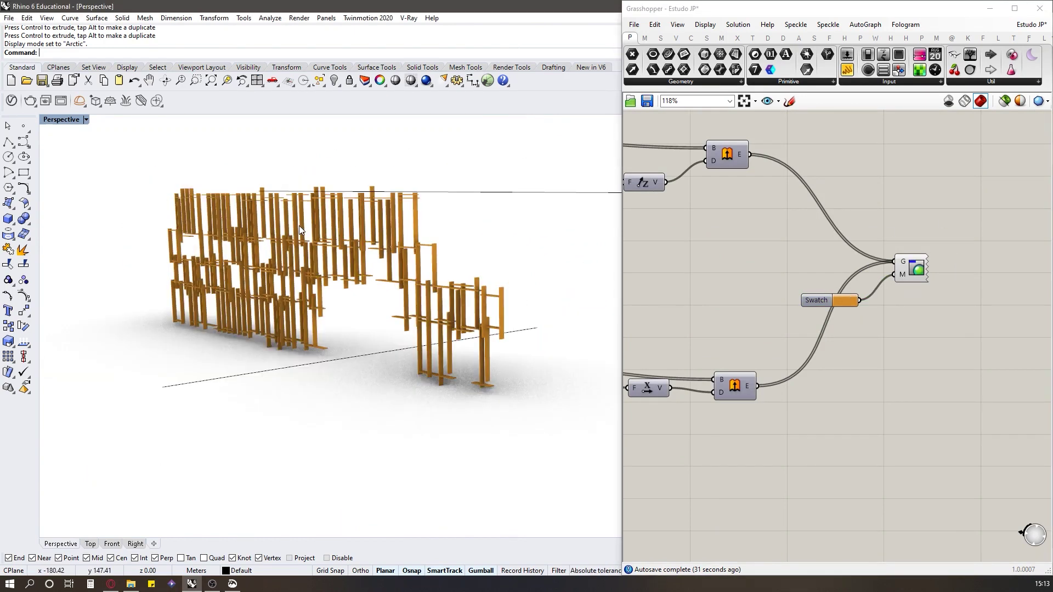